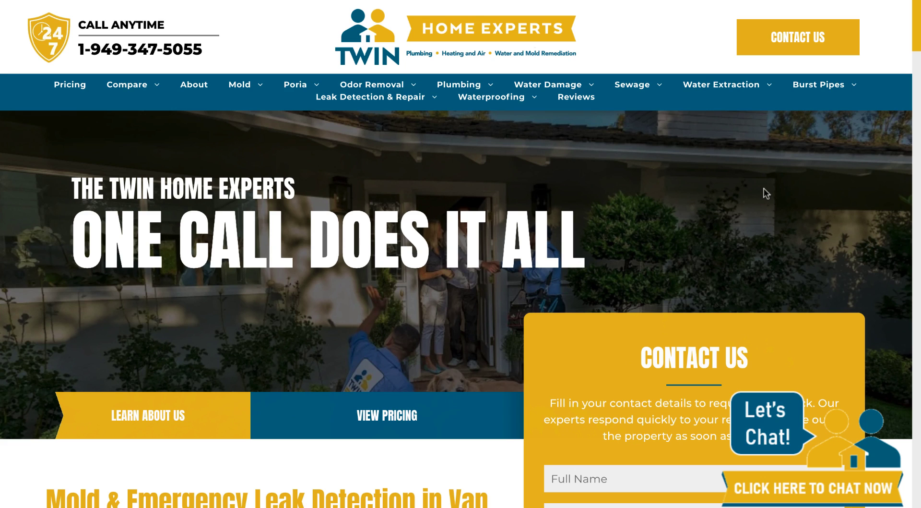
Step: Examine the service pages listed under Leak Detection & Repair, Mold and Odor Removal in the Twin Home Experts site navigation
mouse_move(410, 101)
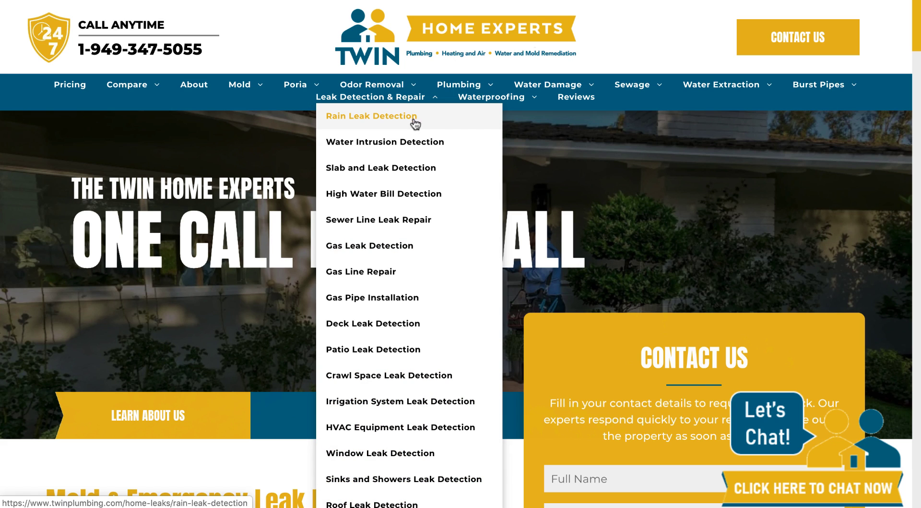
mouse_move(264, 118)
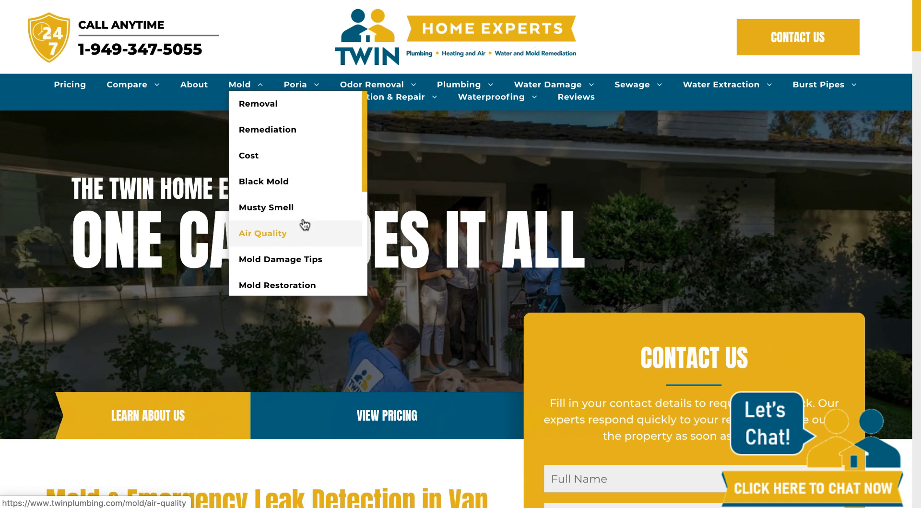
scroll(299, 129, down, 1)
scroll(311, 154, down, 6)
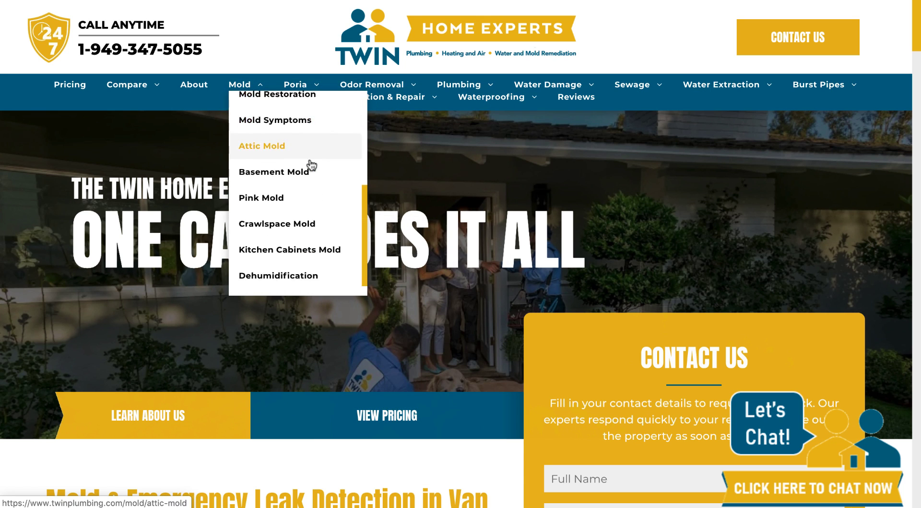
scroll(312, 168, up, 5)
scroll(312, 168, up, 2)
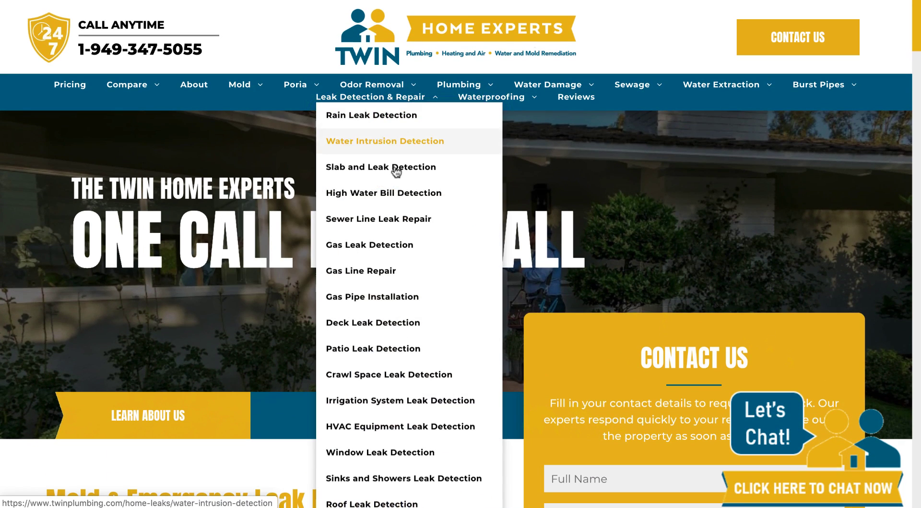
mouse_move(453, 85)
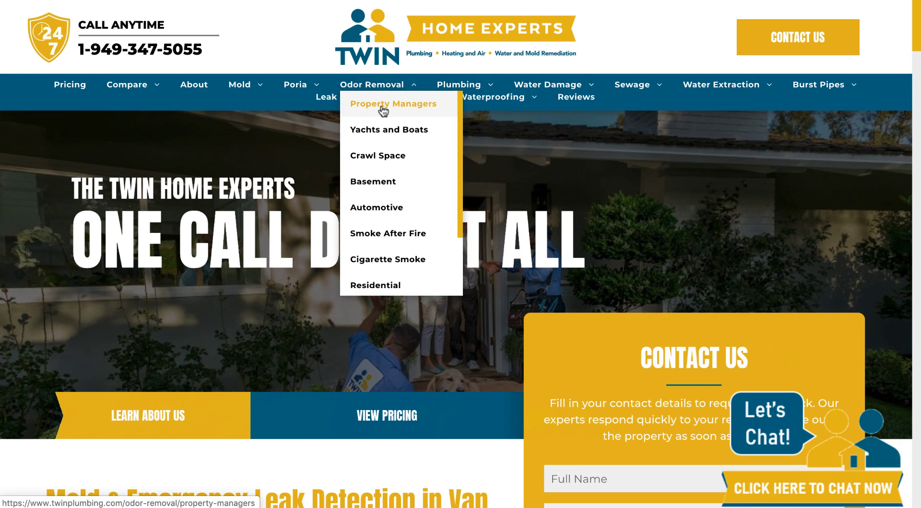
mouse_move(365, 98)
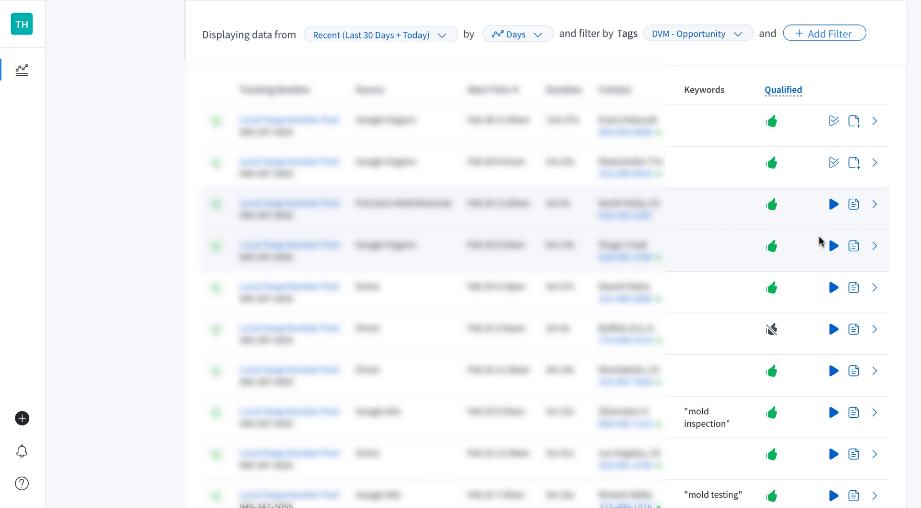
Step: Read the call notes of several qualified leads in the call log filtered by the DVM - Opportunity tag
scroll(820, 240, up, 5)
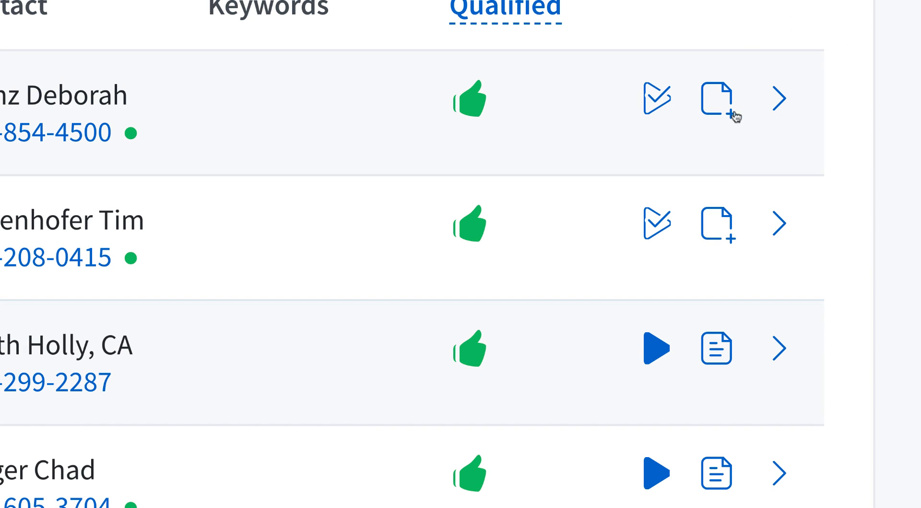
scroll(721, 259, down, 2)
mouse_move(720, 270)
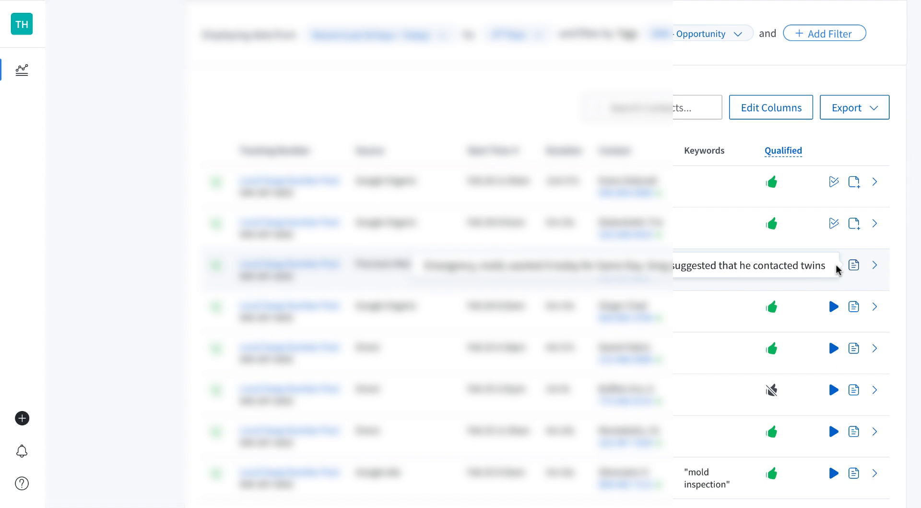
double_click(454, 265)
click(882, 332)
mouse_move(853, 233)
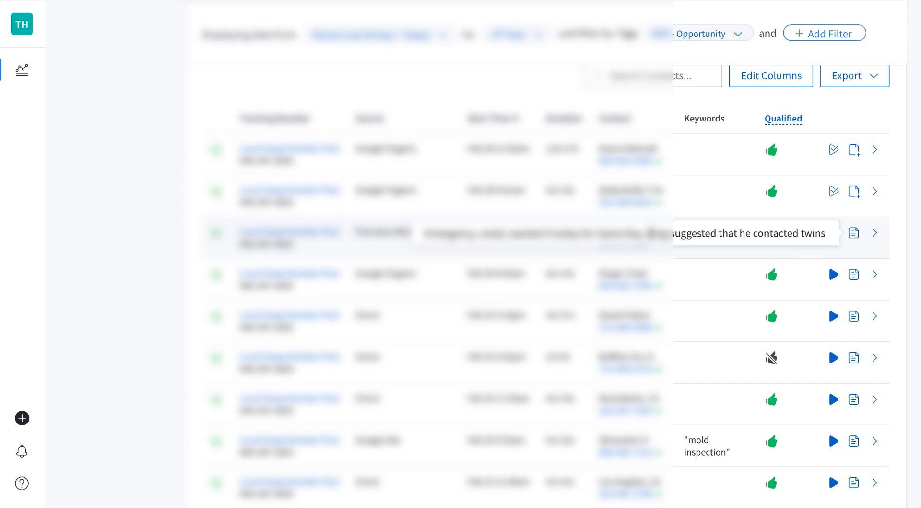
mouse_move(855, 278)
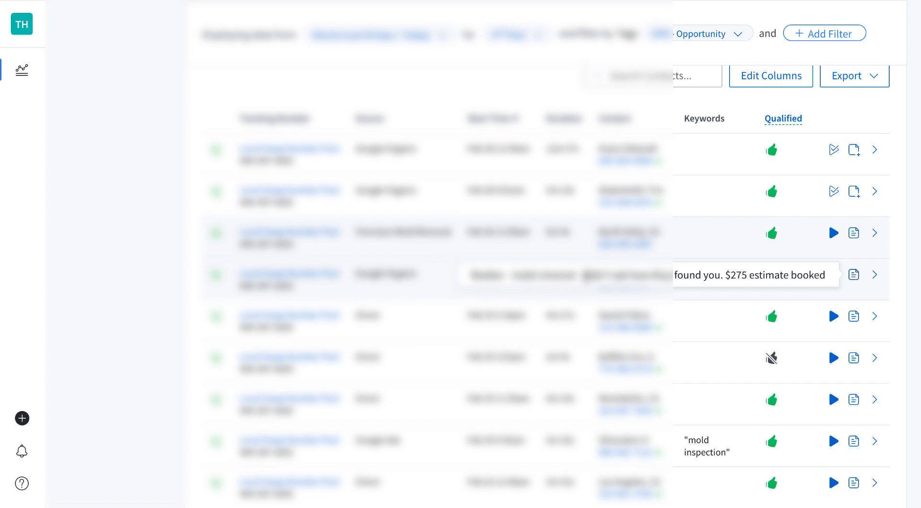
mouse_move(855, 320)
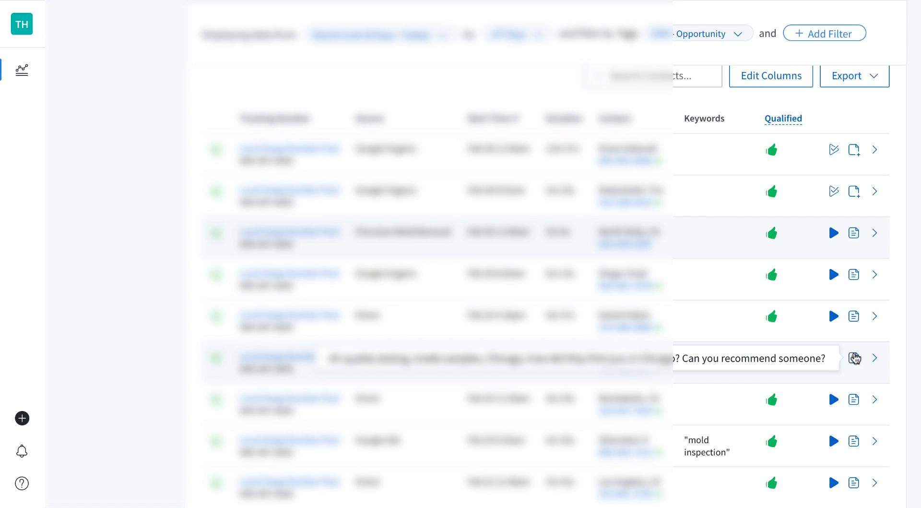
scroll(855, 361, down, 2)
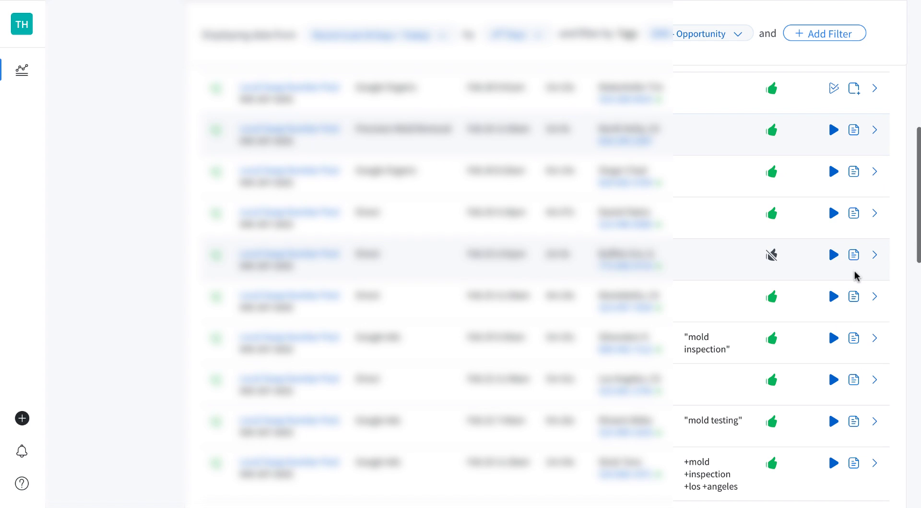
mouse_move(853, 296)
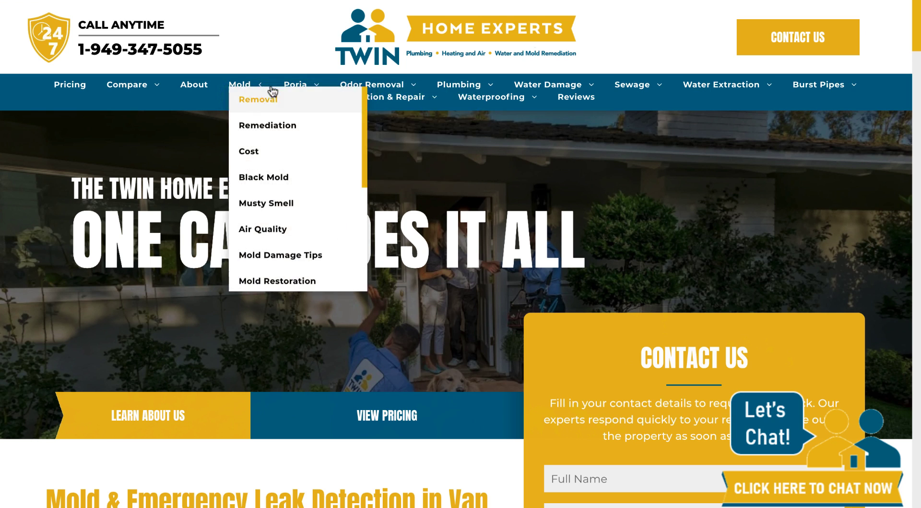
Step: Examine the pages listed under Poria and the neighbouring service categories in the Twin Home Experts site navigation
mouse_move(302, 87)
scroll(301, 87, up, 5)
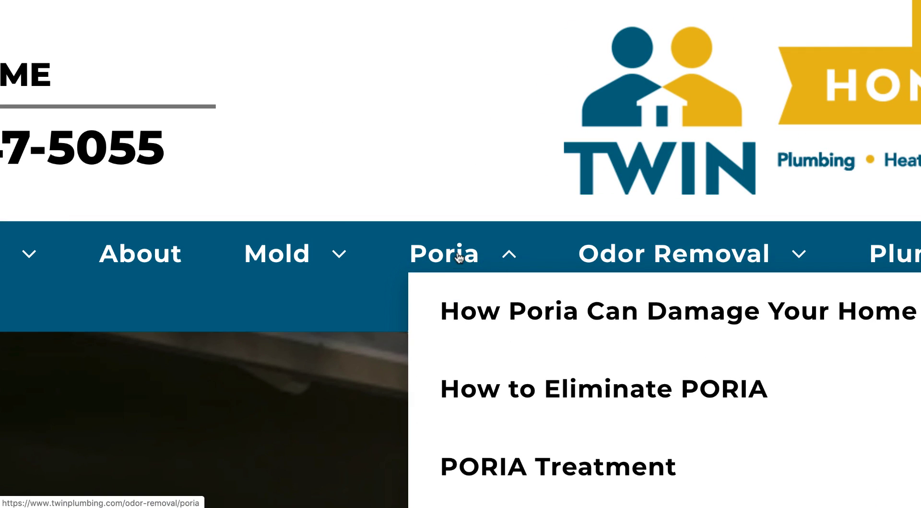
scroll(463, 259, down, 3)
scroll(465, 261, right, 4)
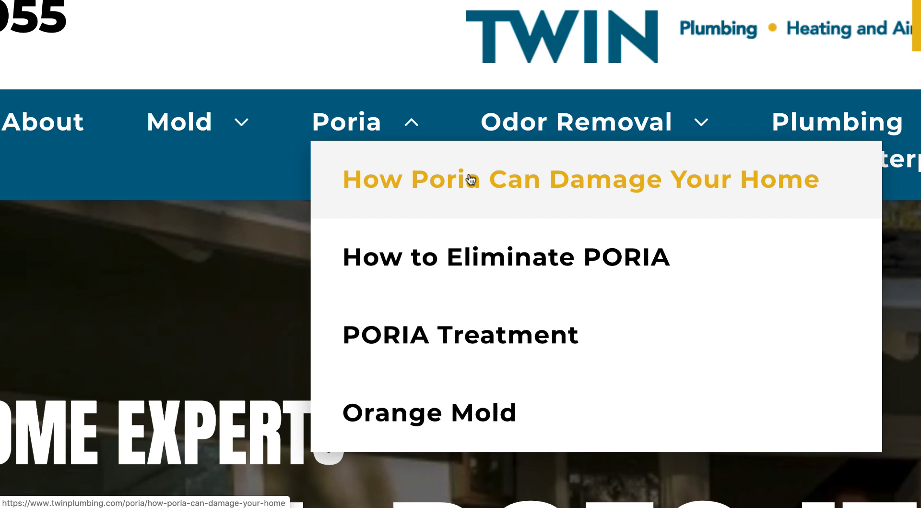
scroll(482, 199, down, 5)
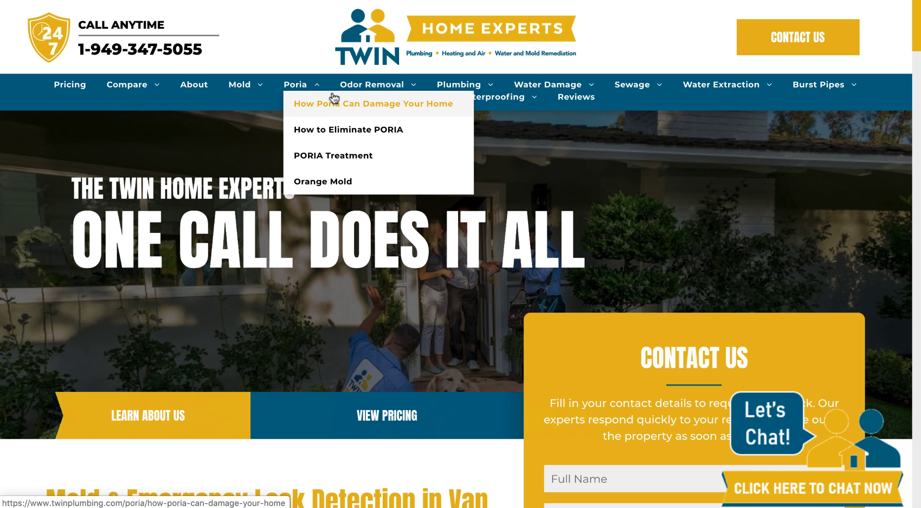
mouse_move(557, 90)
mouse_move(704, 86)
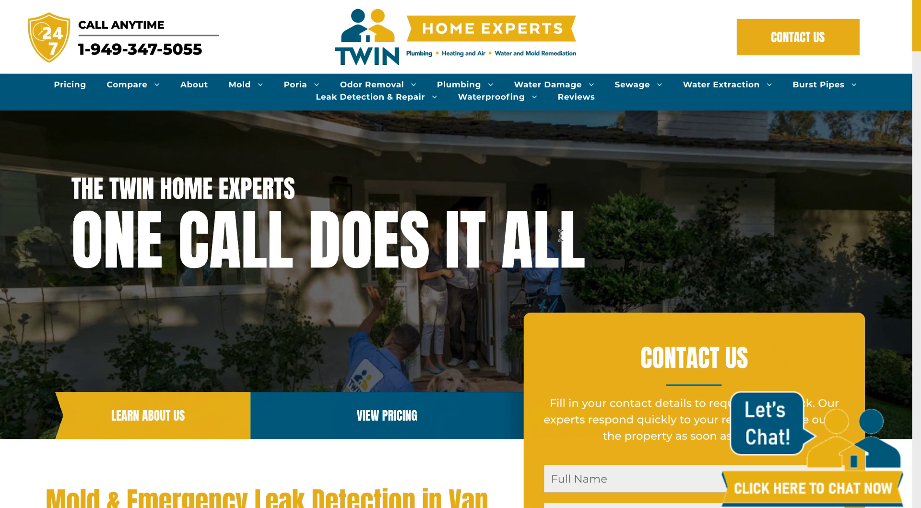
Step: Open the Leak Detection & Repair page and review its list of common areas for household leaks
mouse_move(364, 101)
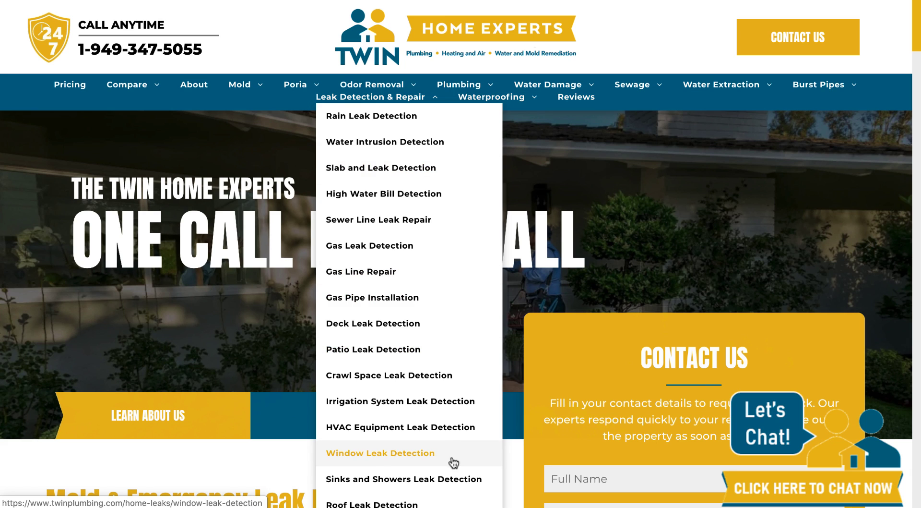
click(362, 97)
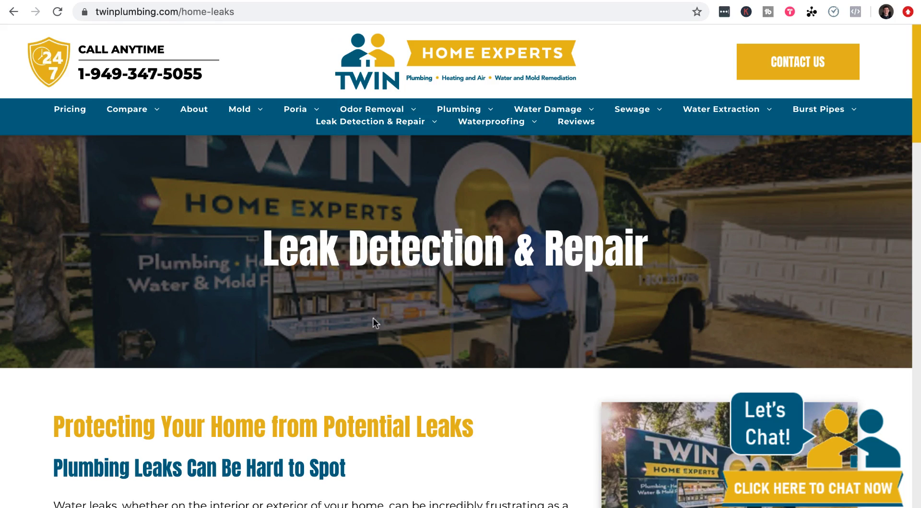
scroll(548, 252, down, 10)
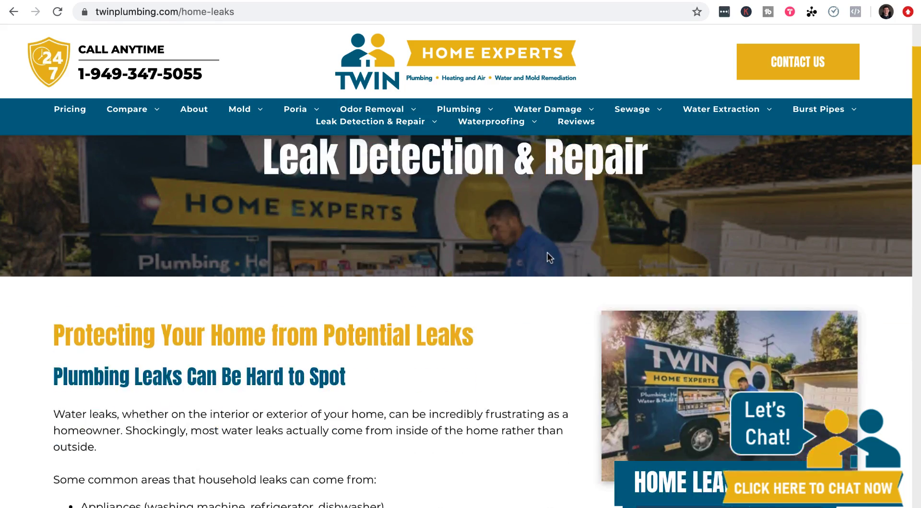
scroll(546, 255, up, 1)
scroll(419, 255, down, 3)
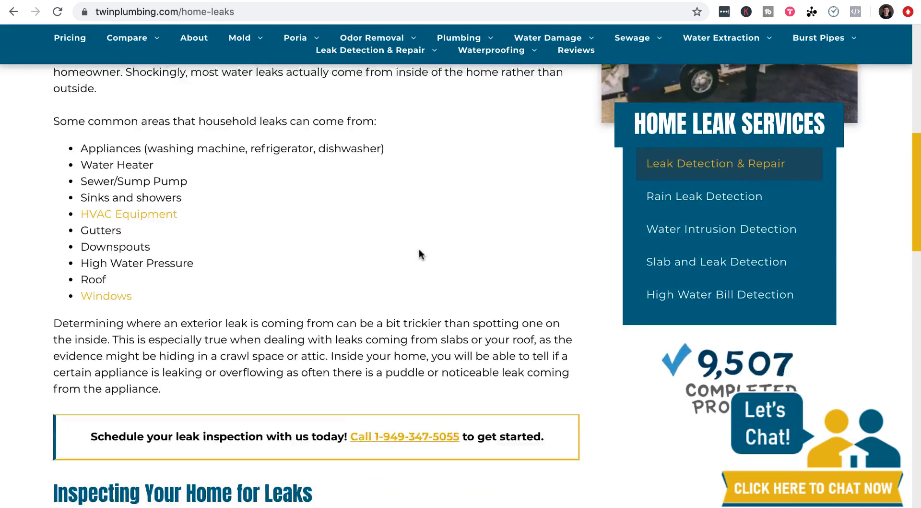
scroll(200, 335, up, 3)
drag(199, 334, 88, 194)
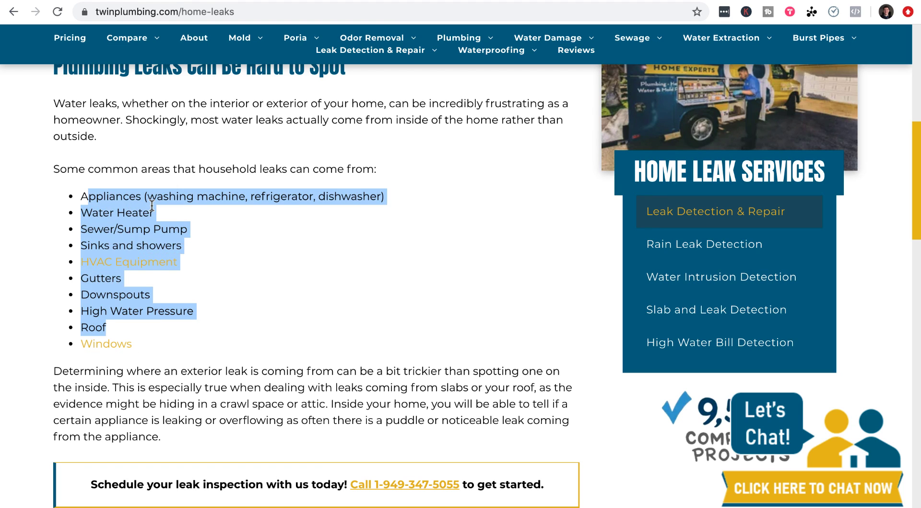
click(106, 331)
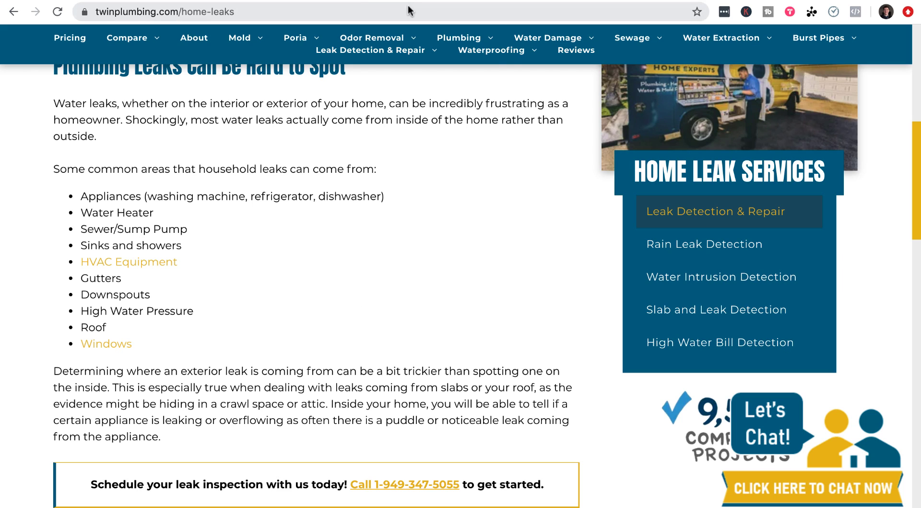
Step: Search Google in a new tab for "los angeles gas leak repair" and highlight the featured snippet's text
right_click(346, 1)
key(super+t)
text(los angeles gas leak repair)
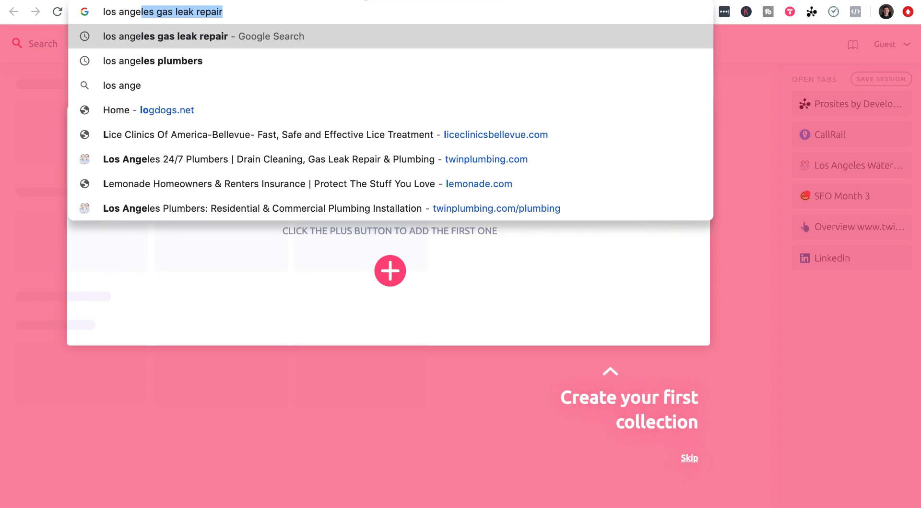
key(Return)
scroll(249, 209, down, 3)
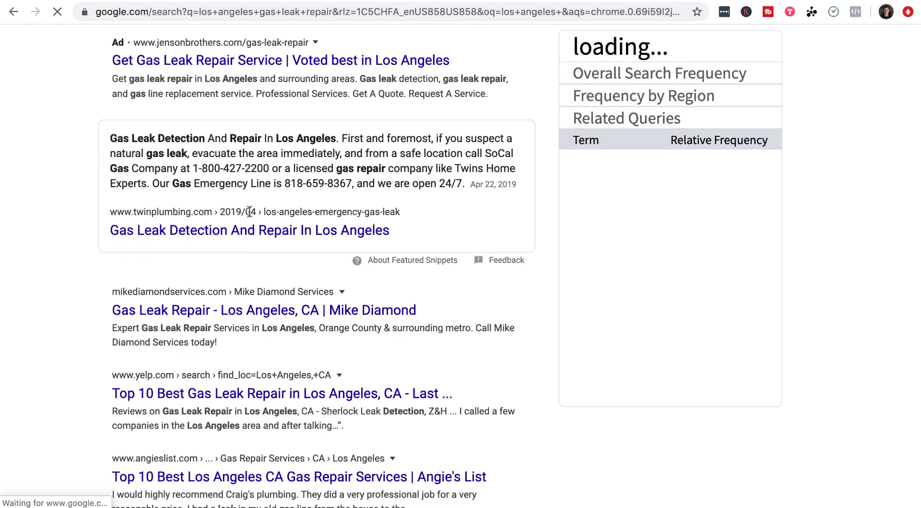
drag(477, 179, 233, 135)
Step: Change the Google query to "los angeles water leak detection" and run the search
scroll(275, 125, up, 3)
drag(244, 58, 168, 58)
text(l)
key(BackSpace)
text(leak de)
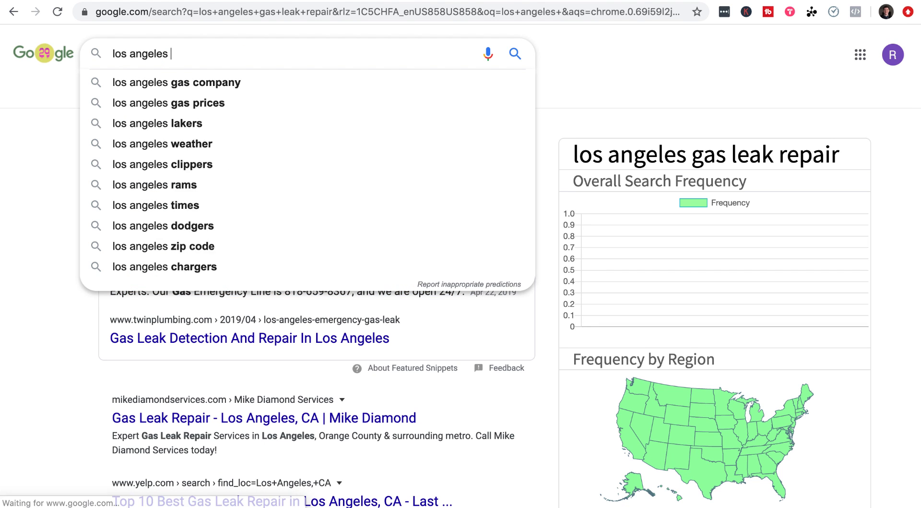
text(tection)
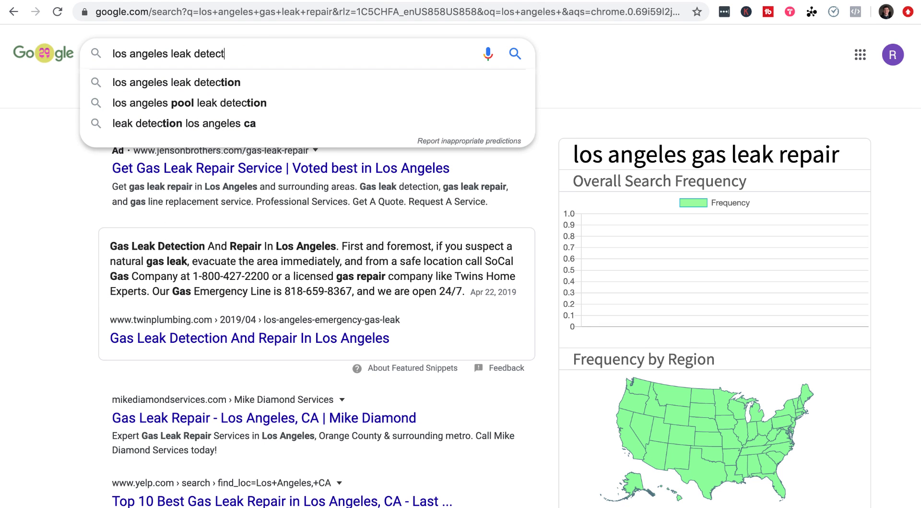
key(Left)
key(Left)
key(Left)
key(Left)
key(Left)
key(Left)
key(Left)
key(Left)
key(Left)
key(Left)
key(Left)
key(Left)
key(Left)
key(Left)
key(Left)
text(water)
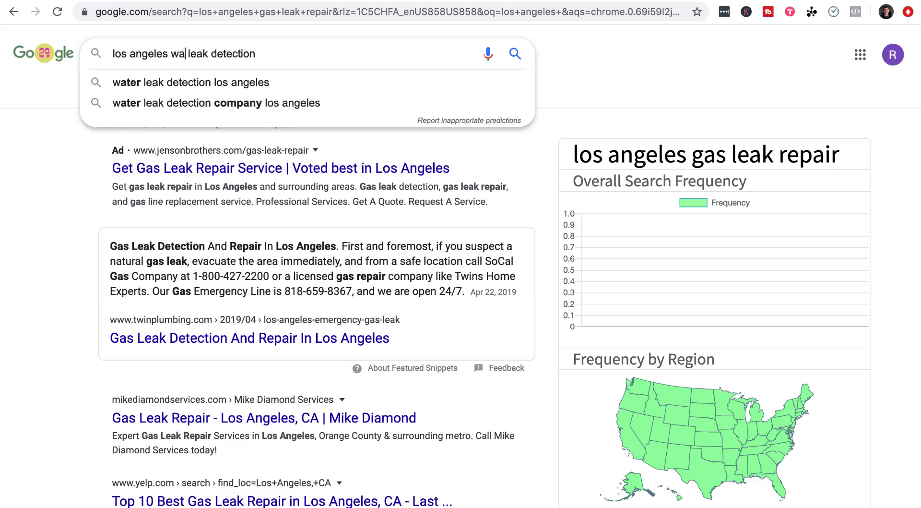
key(Return)
Step: Find the twinplumbing.com home-leaks result and highlight "Los Angeles Water Leak Detection" in its title
scroll(278, 144, down, 8)
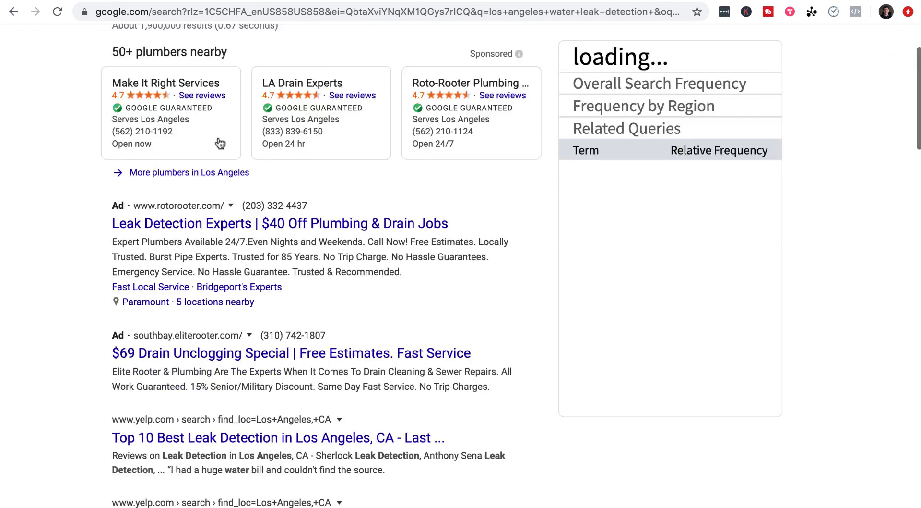
scroll(427, 282, down, 2)
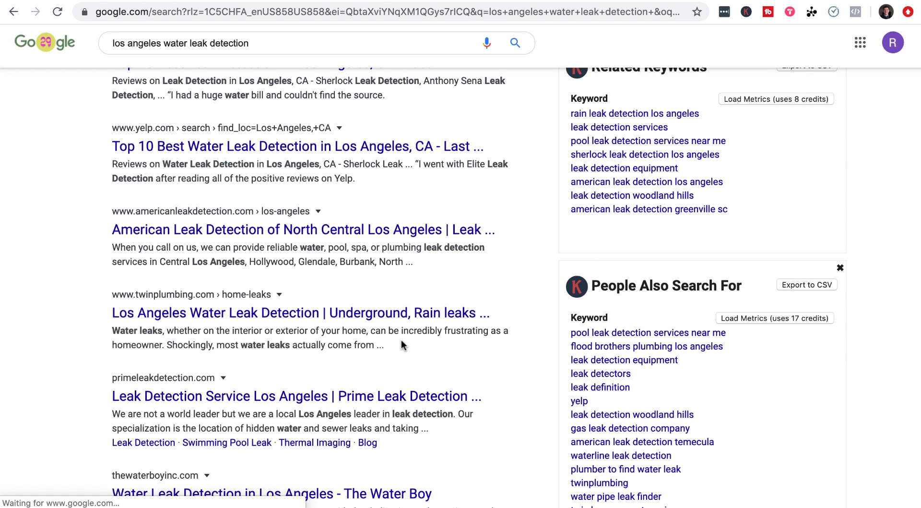
scroll(393, 345, down, 1)
drag(107, 312, 320, 311)
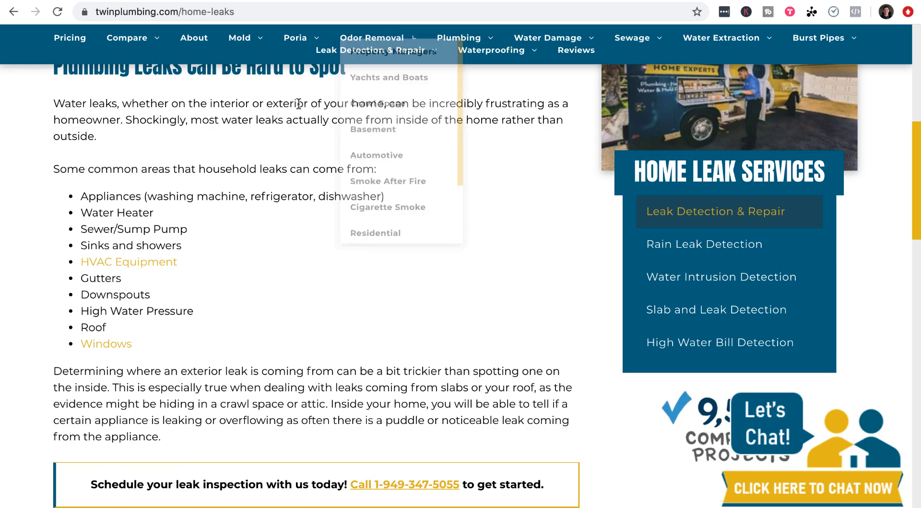
scroll(256, 151, up, 10)
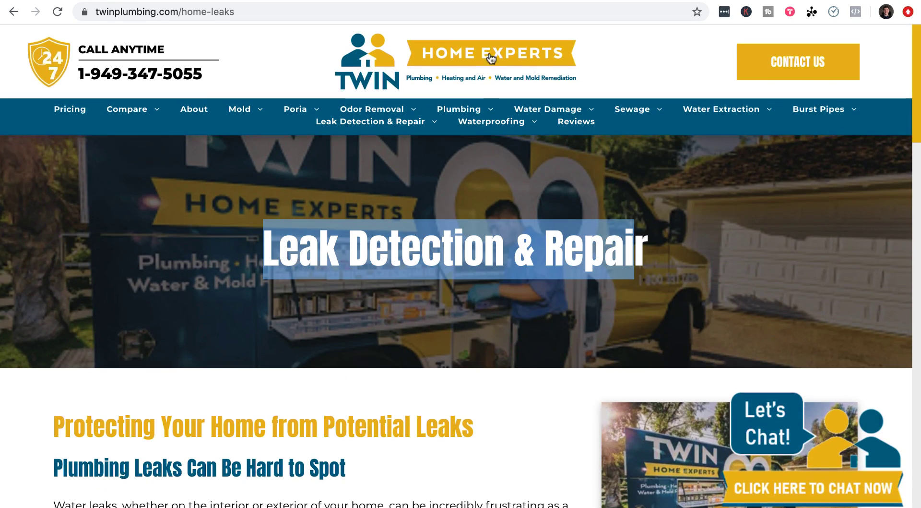
key(alt+Left)
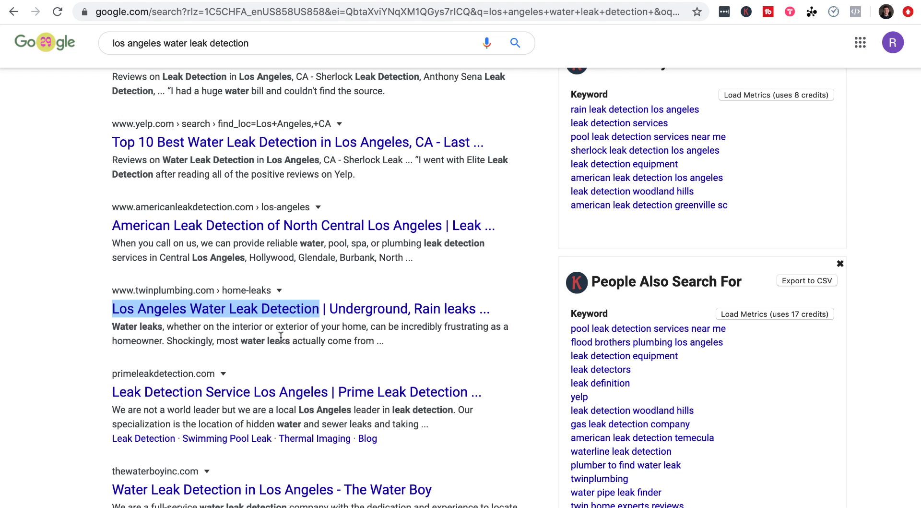
key(alt+Right)
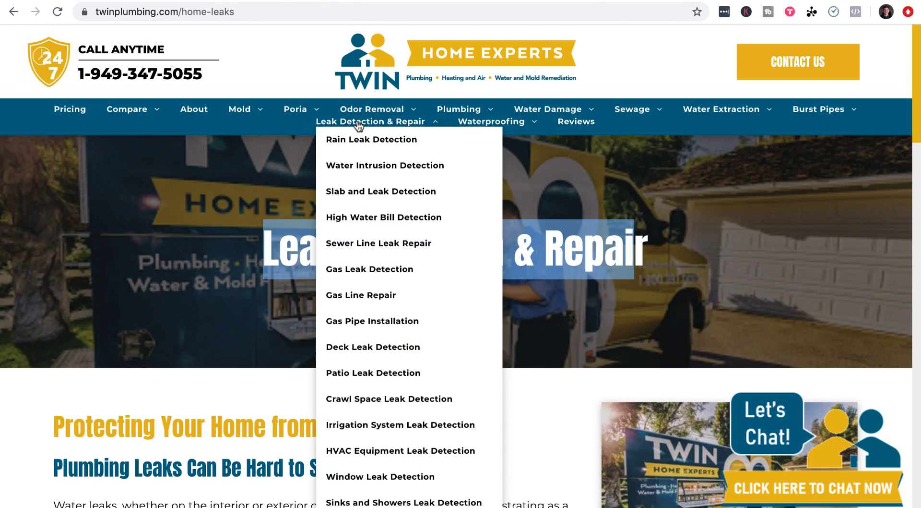
key(ctrl+Tab)
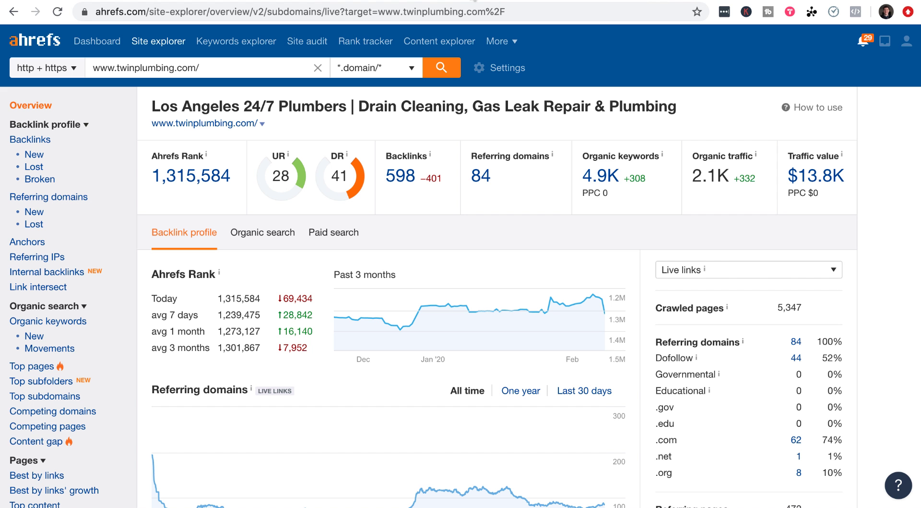
drag(834, 199, 774, 151)
triple_click(790, 153)
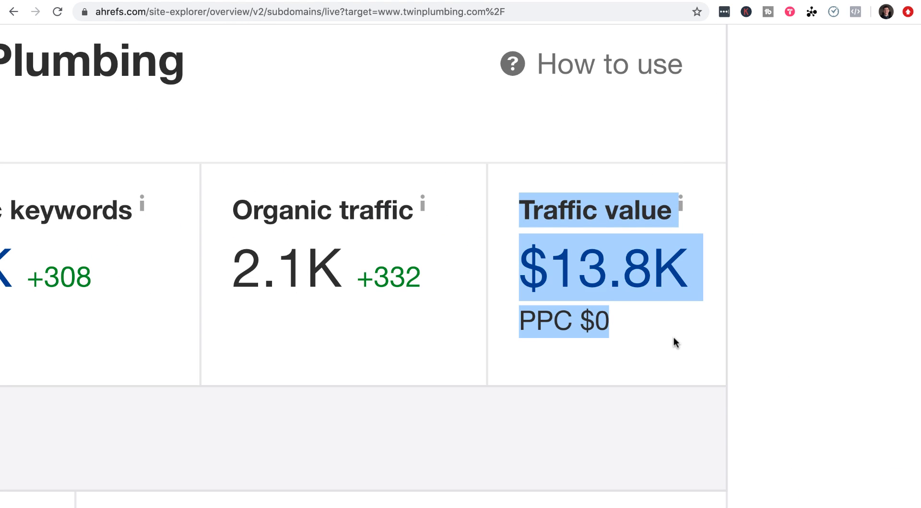
click(840, 199)
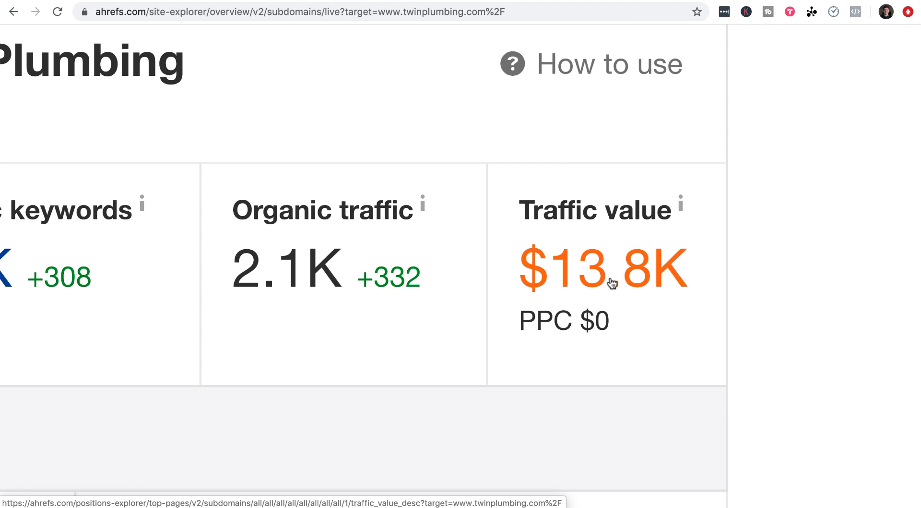
click(612, 283)
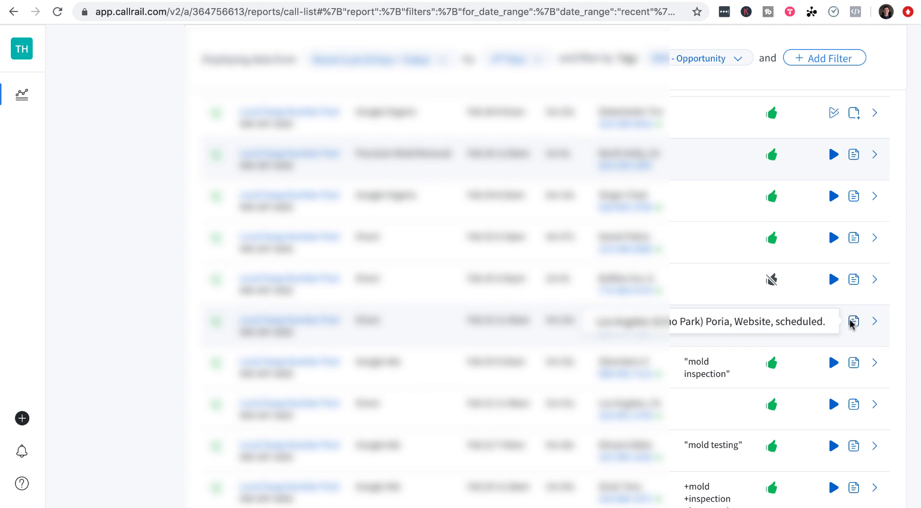
Step: Scan the keywords and notes in the CallRail opportunity call list, and return to Ahrefs to highlight the Traffic value again
mouse_move(856, 404)
scroll(856, 406, down, 3)
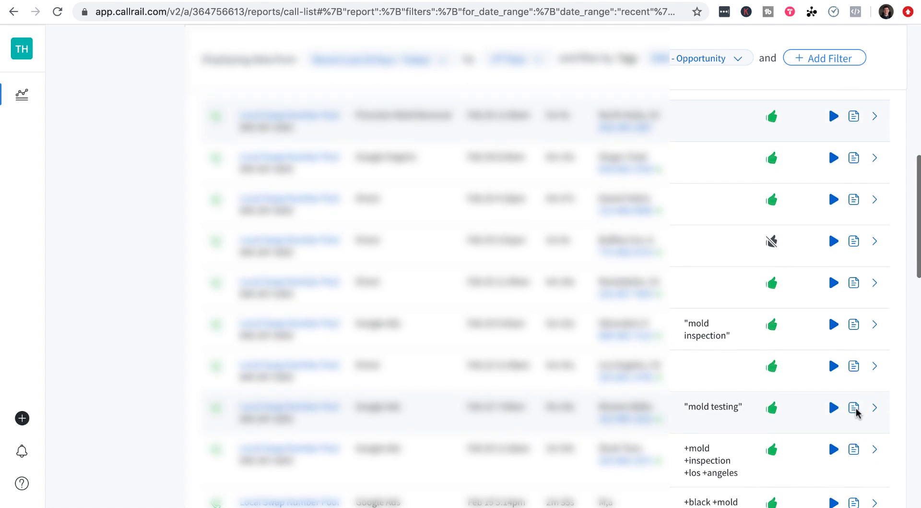
scroll(854, 377, down, 2)
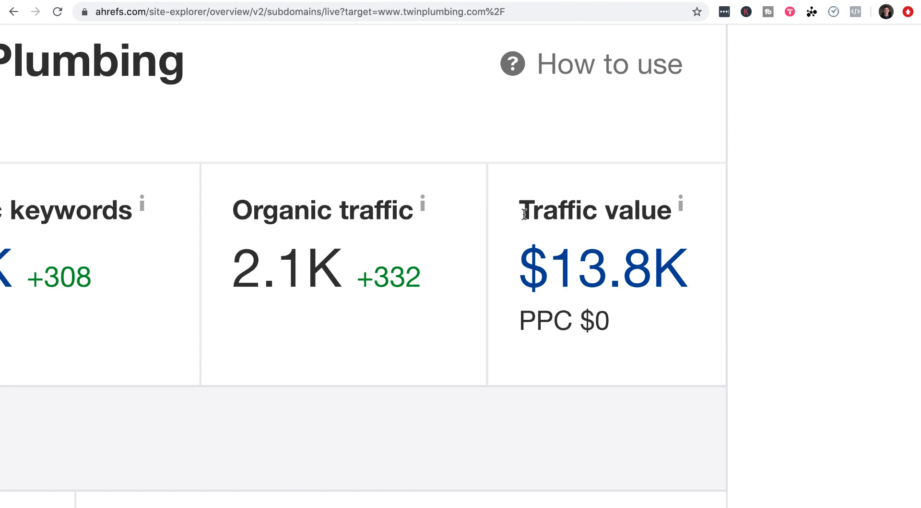
drag(524, 213, 725, 339)
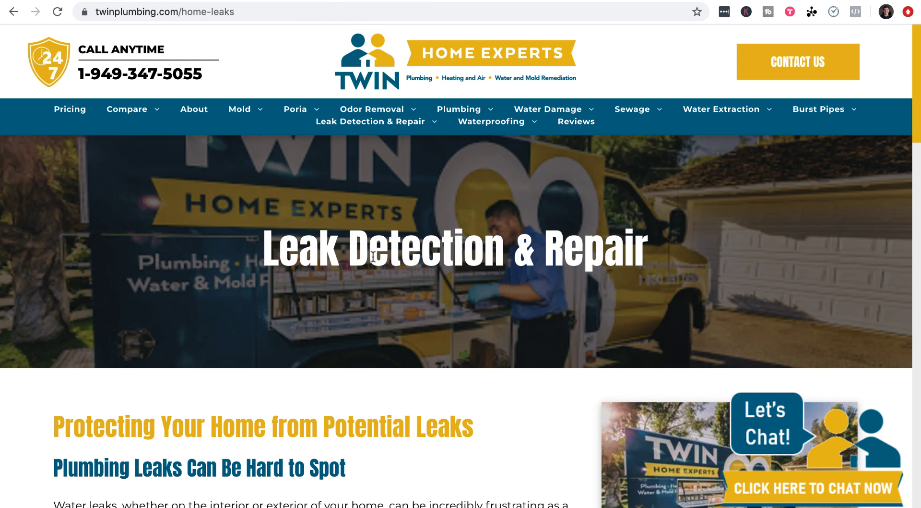
Step: Review the Leak Detection & Repair page and its list of leak services, and switch back to the Google results
scroll(420, 252, down, 6)
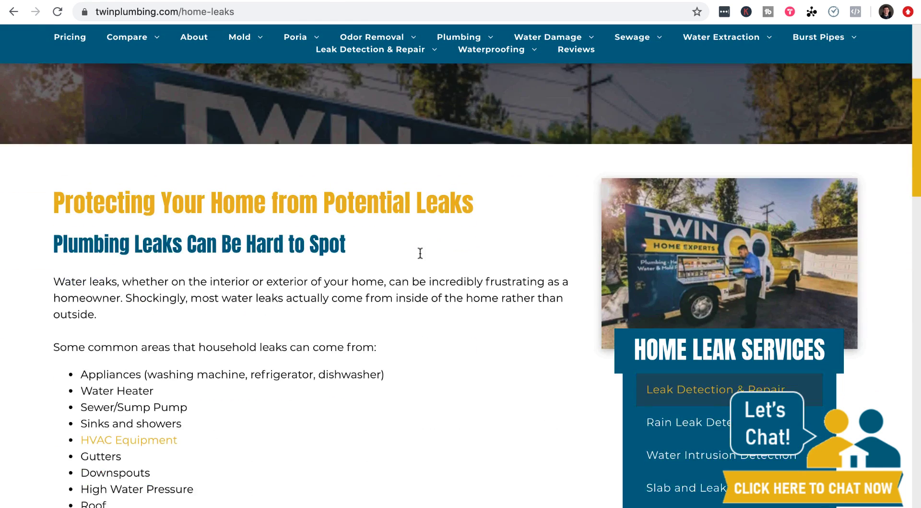
mouse_move(370, 50)
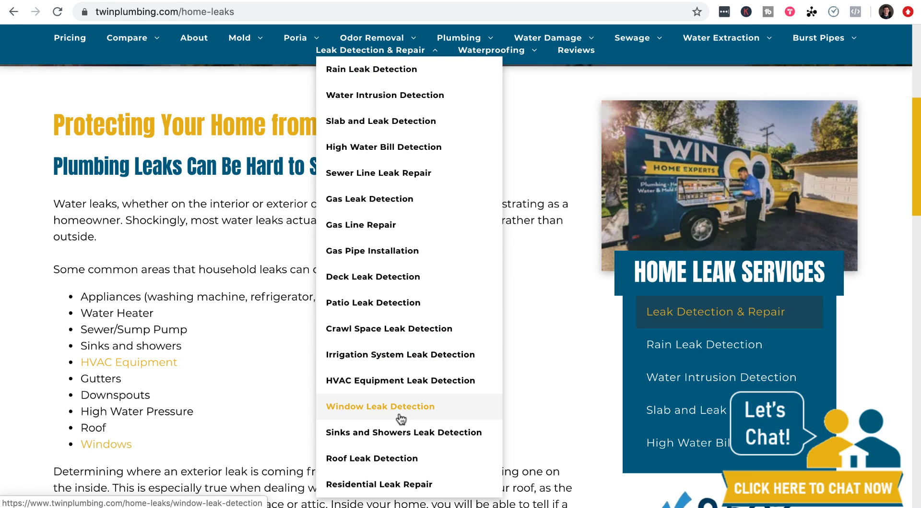
key(super+bracketleft)
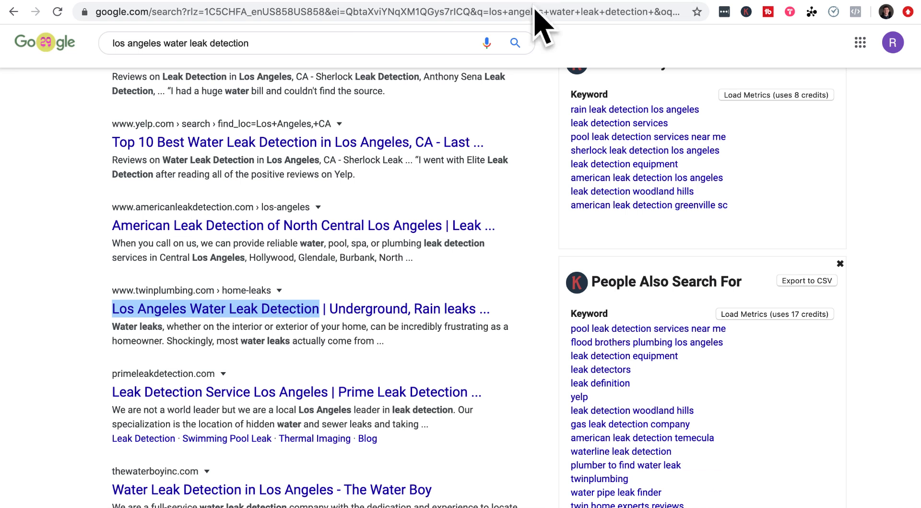
Step: Change the Google query to "los angeles window leak detection" and run the search
double_click(181, 43)
text(window)
key(Return)
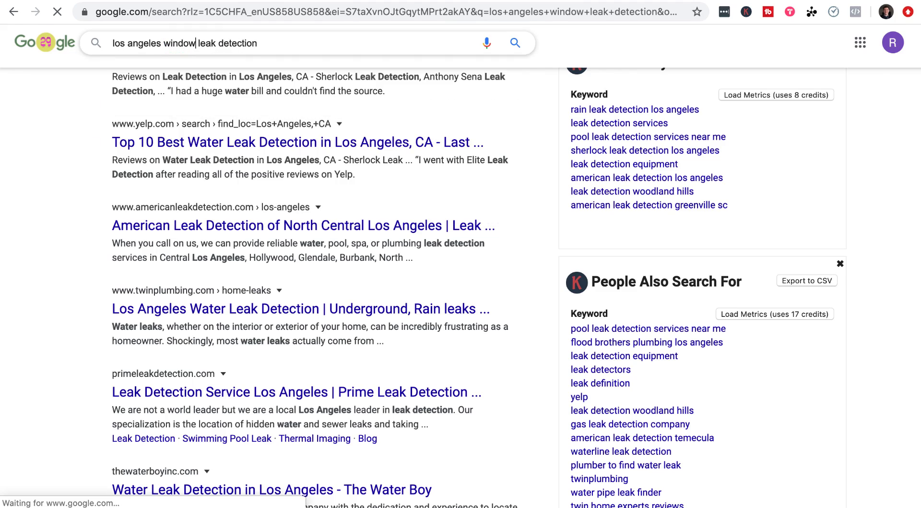
Step: Look through the window leak detection results for the twinplumbing.com listings and examine their titles and snippets
scroll(386, 233, down, 7)
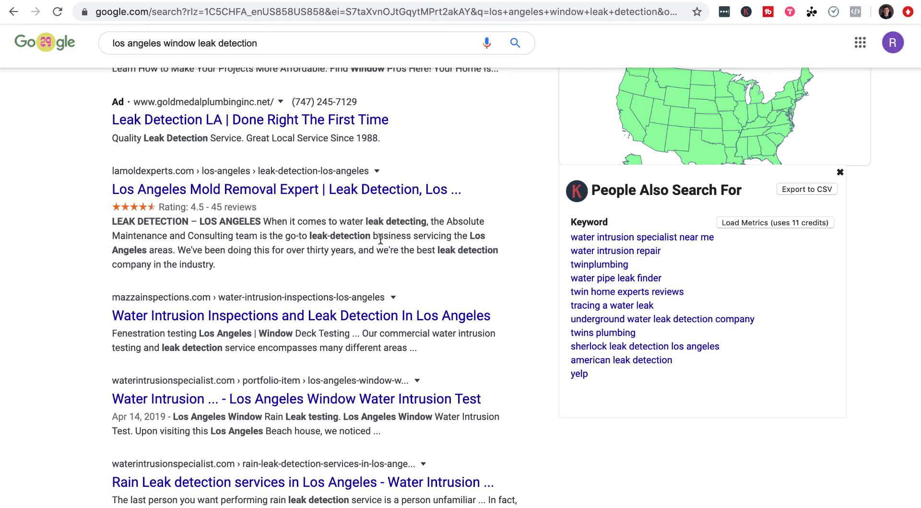
scroll(379, 245, down, 7)
scroll(379, 245, down, 8)
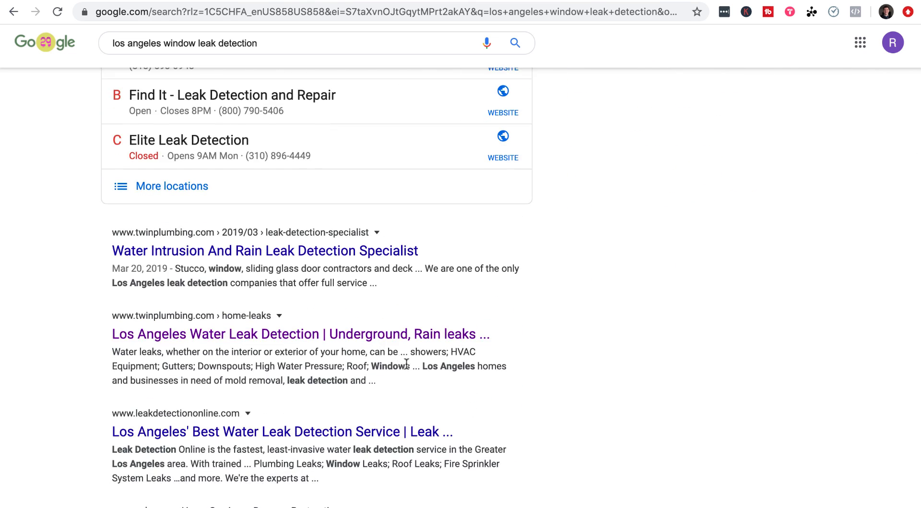
scroll(396, 376, down, 2)
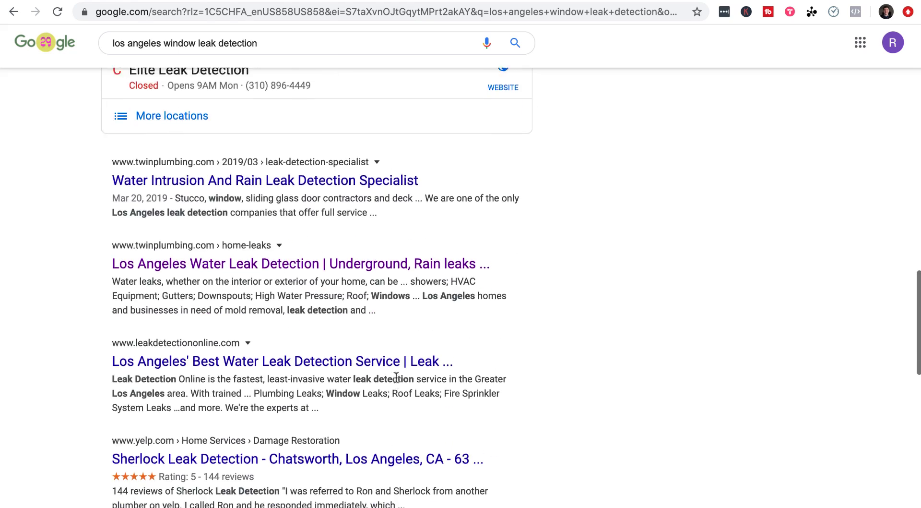
scroll(244, 307, up, 2)
scroll(232, 272, up, 5)
scroll(164, 288, left, 1)
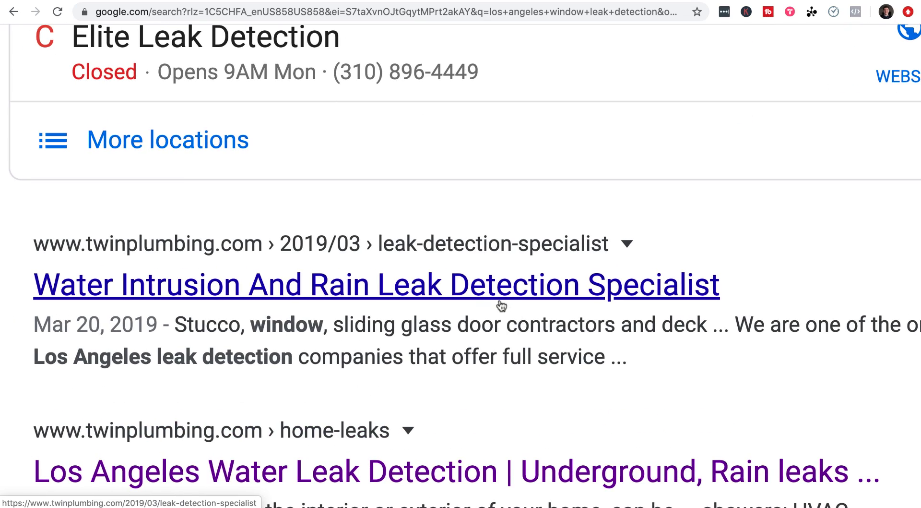
scroll(502, 304, down, 3)
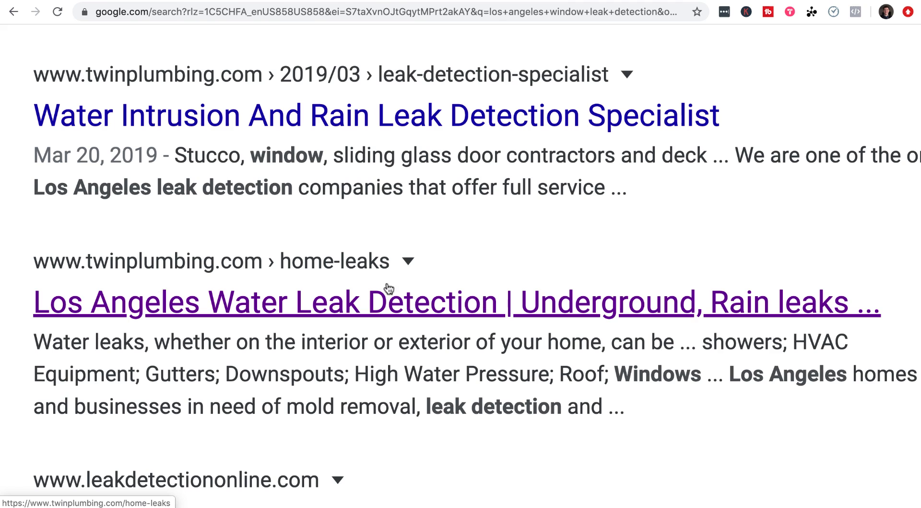
Step: Open the window leak detection page from the Windows link on the home-leaks page and review its headings
click(377, 263)
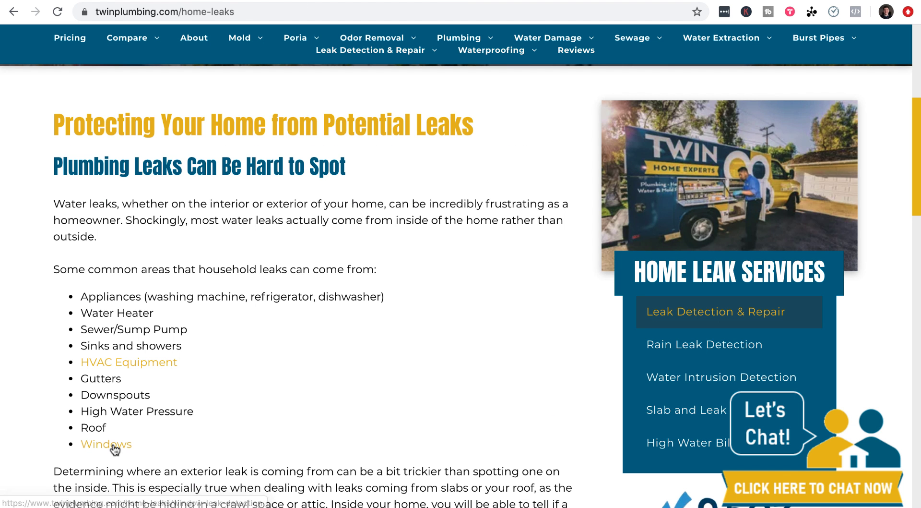
click(114, 447)
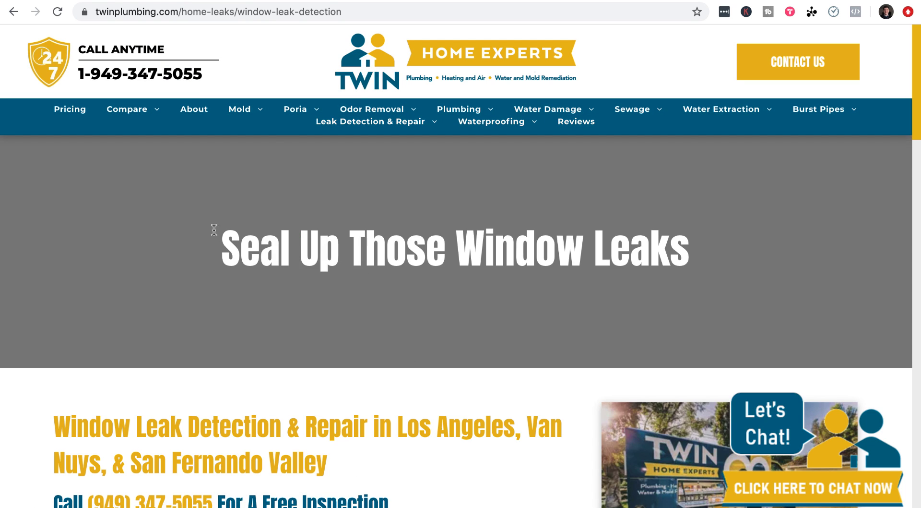
scroll(490, 316, down, 3)
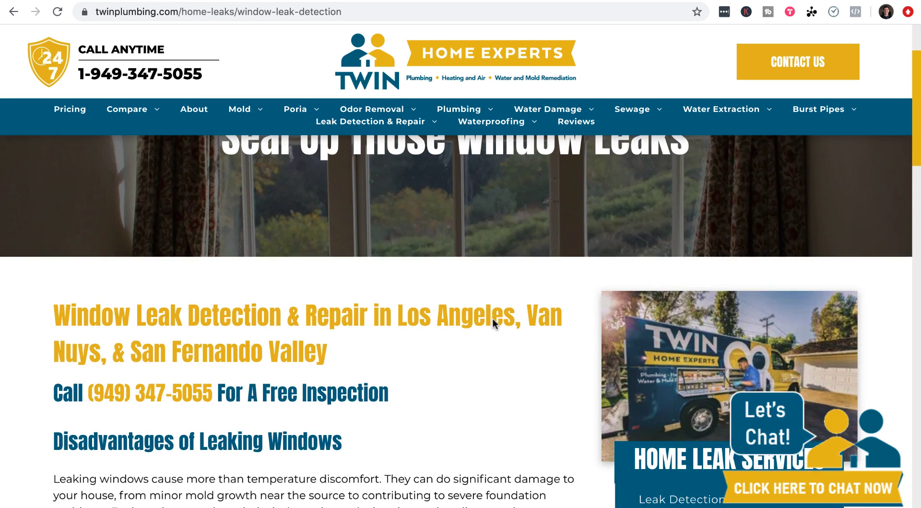
scroll(493, 318, up, 3)
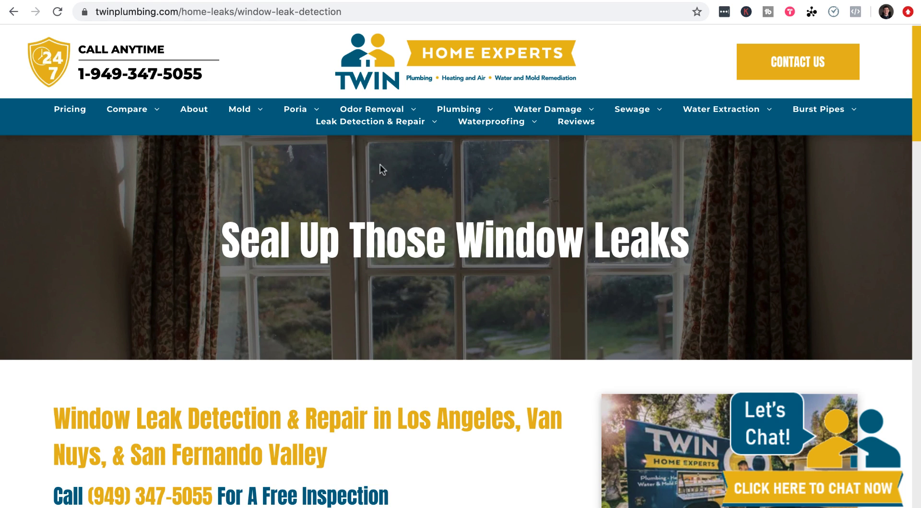
Step: Return to the main Leak Detection & Repair page and highlight the home-leaks path in its URL
click(345, 123)
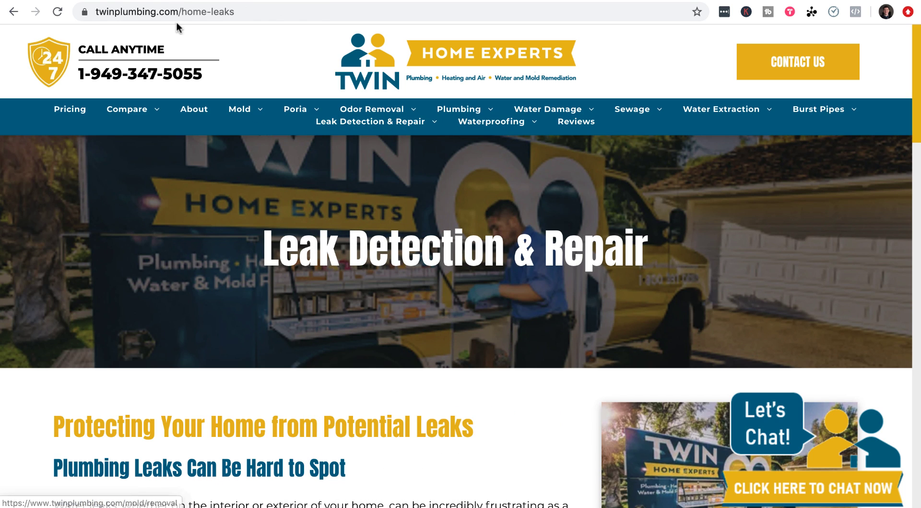
scroll(193, 22, up, 2)
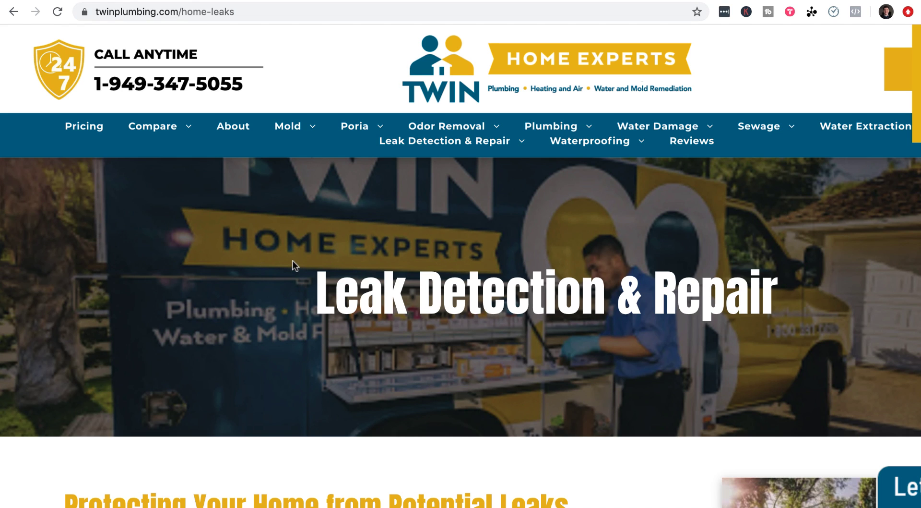
scroll(293, 260, down, 2)
click(181, 12)
click(236, 12)
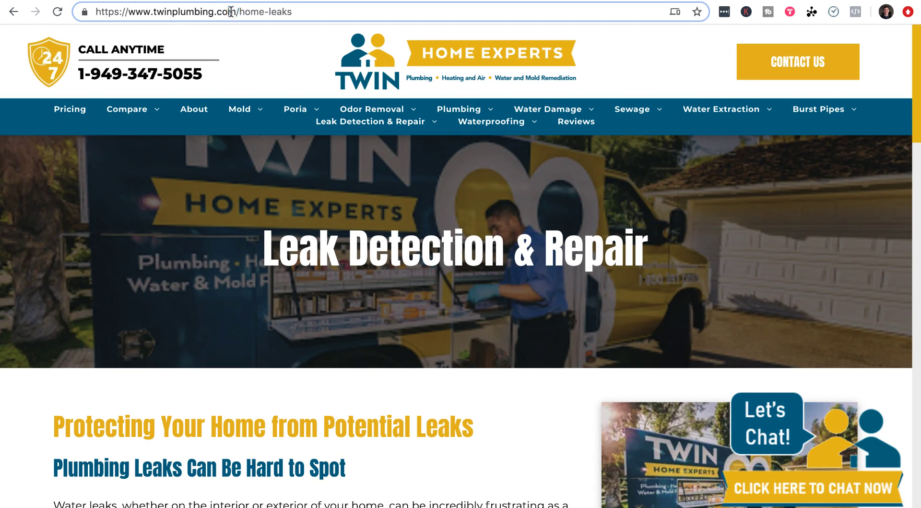
drag(231, 12, 329, 12)
Step: Follow the Windows link in the list of leak areas and highlight the window-leak-detection part of that page's URL
scroll(281, 304, down, 8)
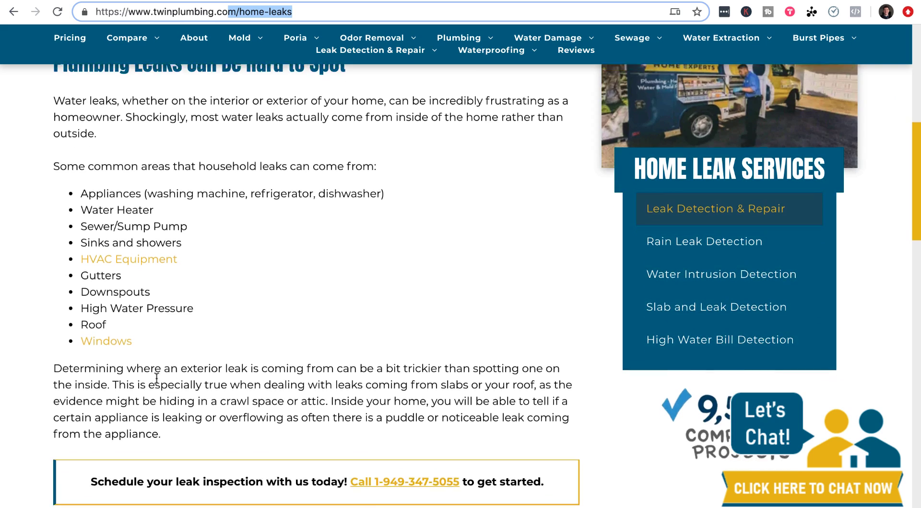
click(114, 311)
click(283, 12)
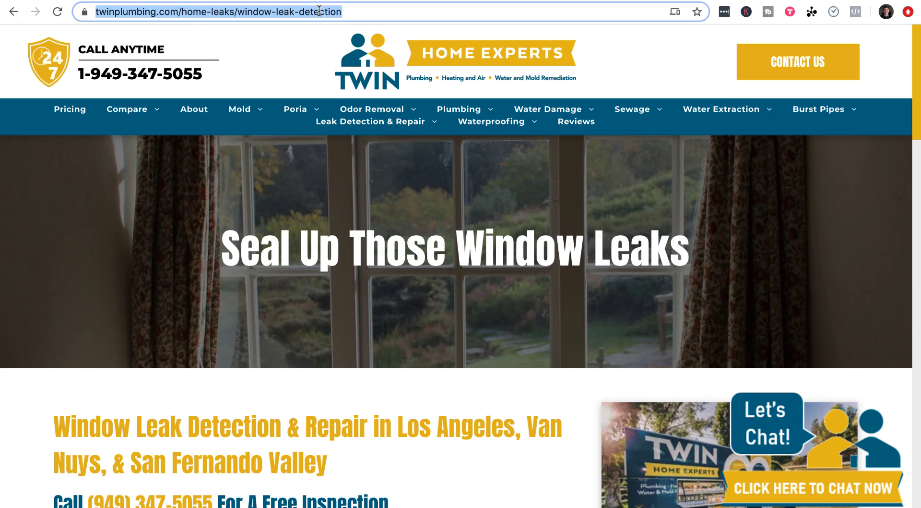
drag(303, 11, 448, 11)
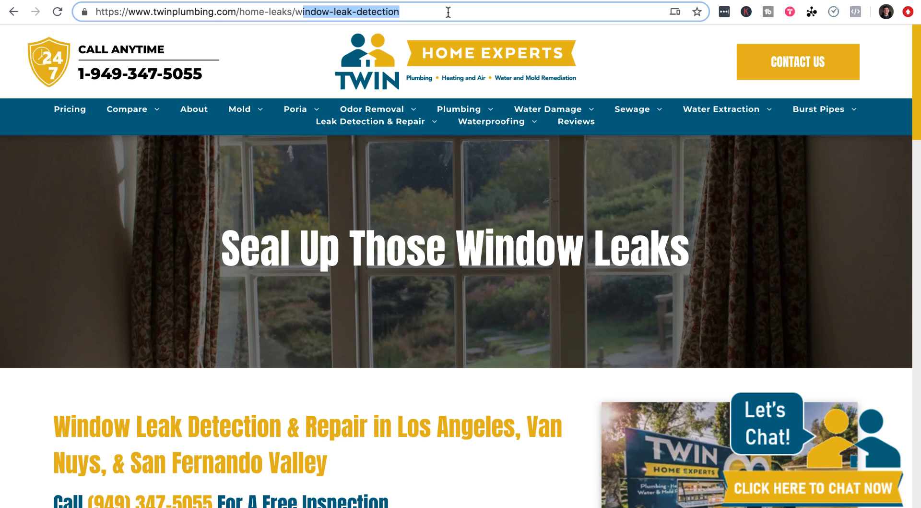
Step: Reorder the Google query to "window leak detection los angeles" and run the search
key(super+bracketleft)
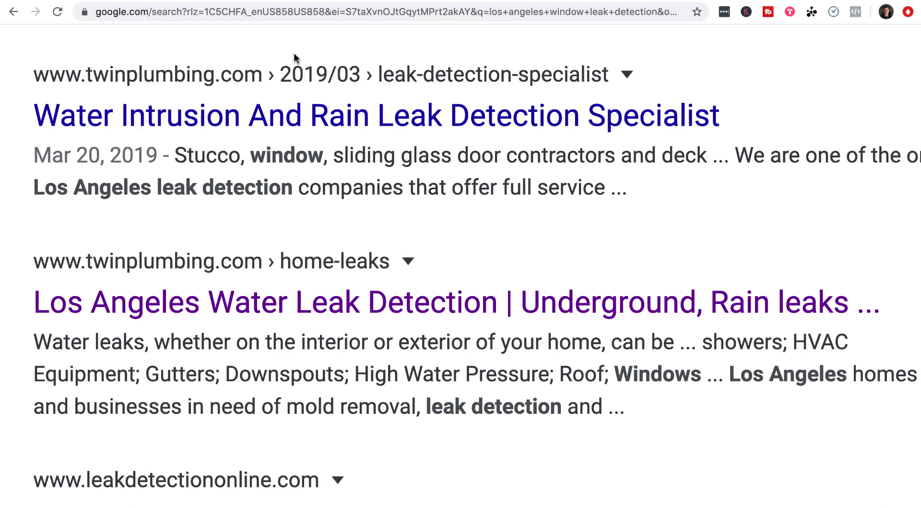
scroll(294, 50, up, 10)
click(372, 67)
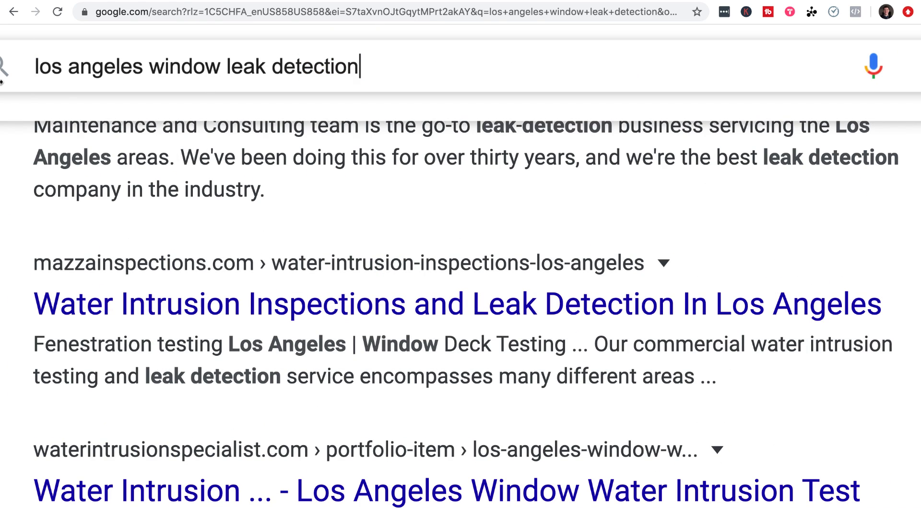
drag(157, 66, 450, 64)
key(super+c)
key(BackSpace)
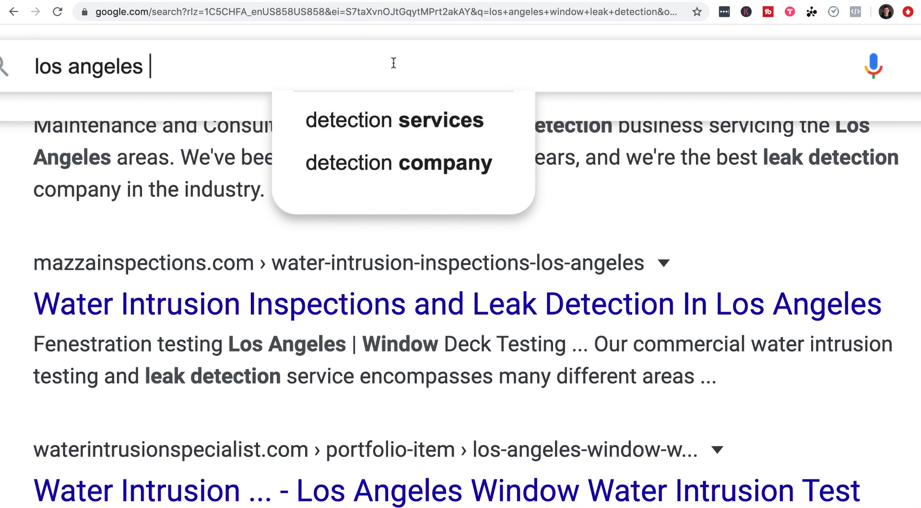
click(35, 66)
key(super+v)
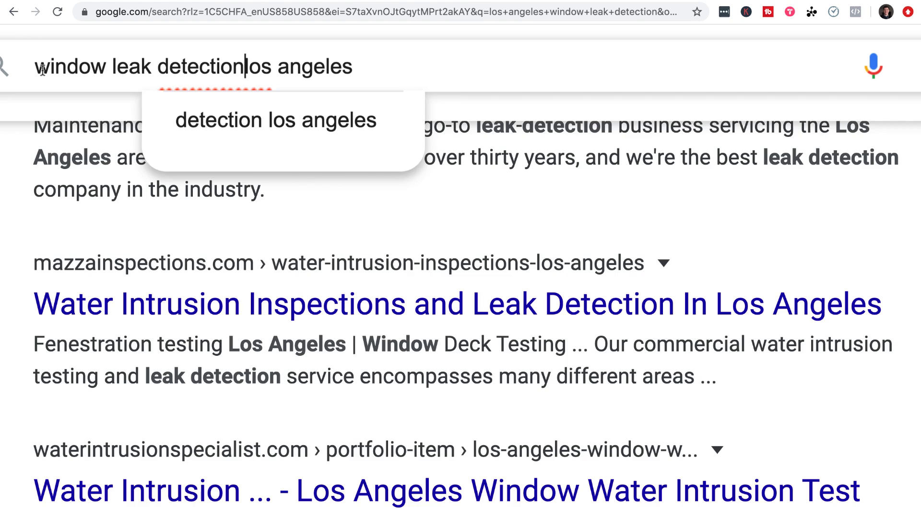
key(Return)
Step: Highlight the twinplumbing.com leak-detection-specialist result and look through the remaining results for other listings of the site
scroll(364, 187, down, 10)
scroll(364, 288, down, 5)
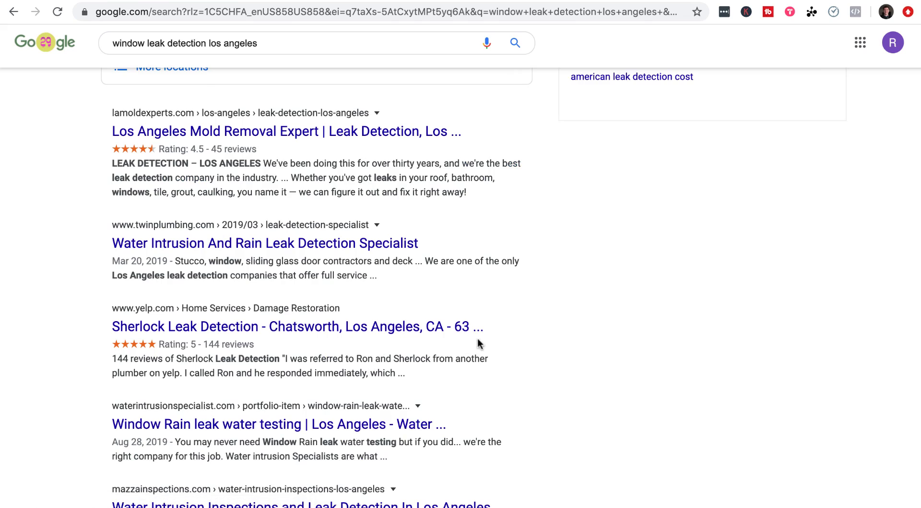
scroll(477, 338, up, 2)
drag(390, 301, 88, 261)
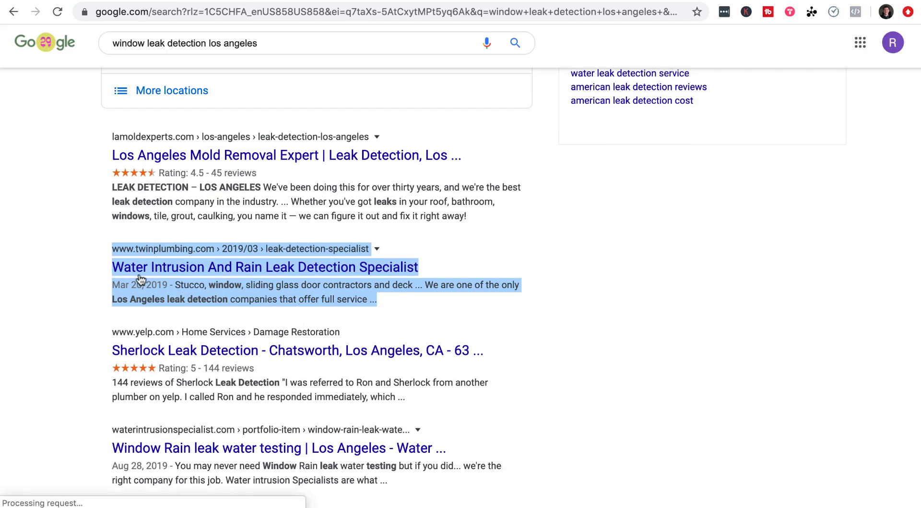
scroll(391, 306, down, 4)
scroll(391, 305, down, 7)
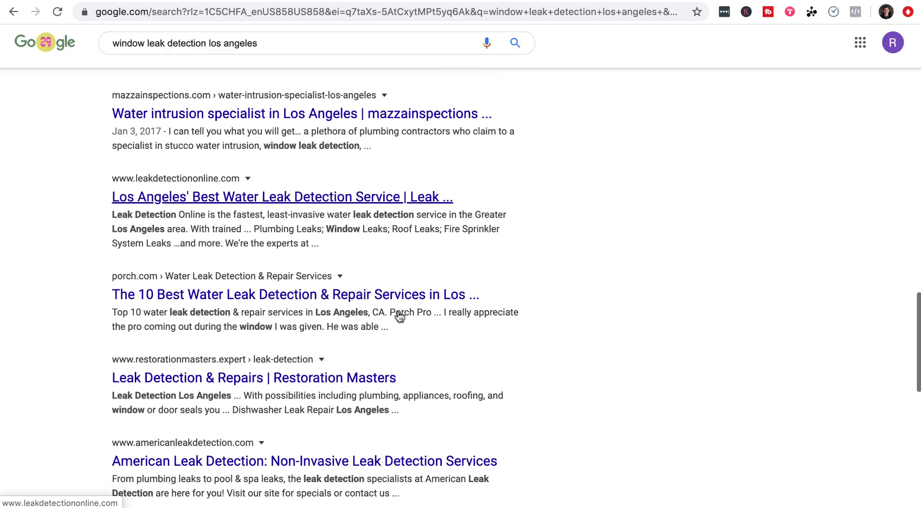
scroll(396, 314, up, 15)
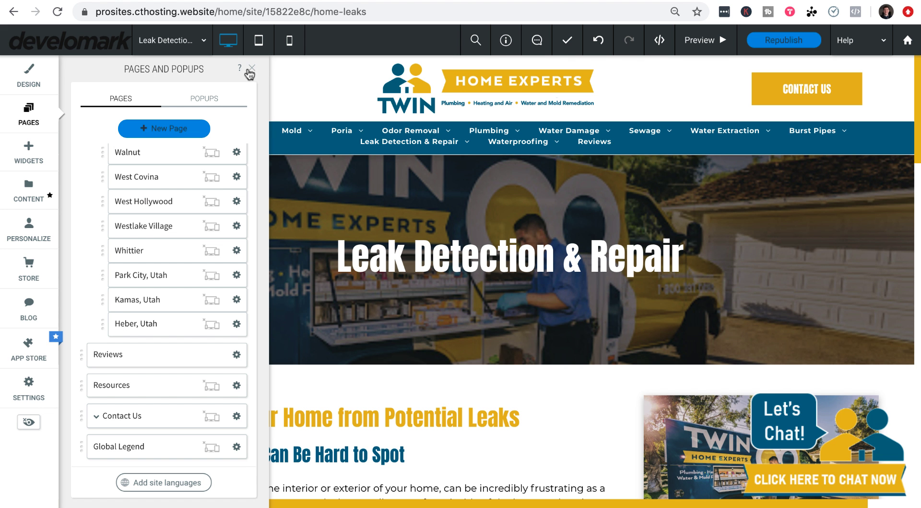
Step: Close the Pages and Popups list in the Develomark site editor and view the Leak Detection & Repair page's content
click(249, 73)
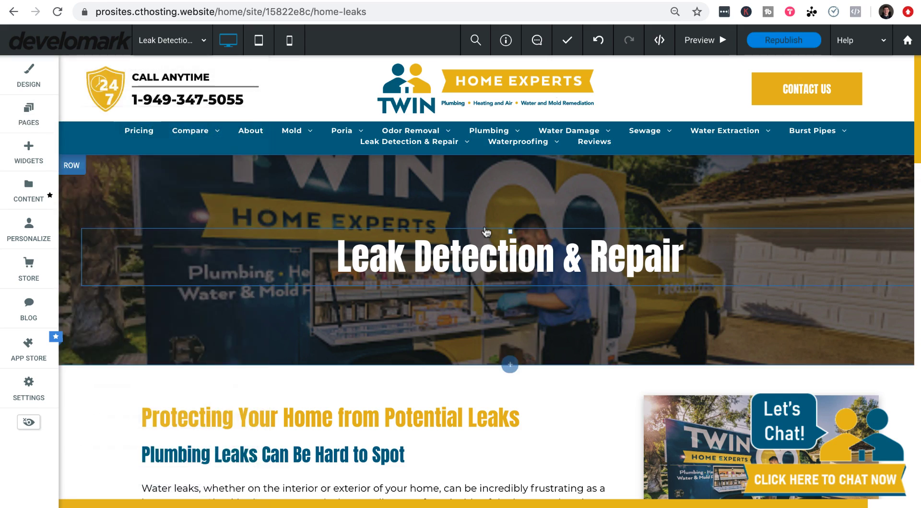
scroll(439, 248, down, 6)
click(238, 204)
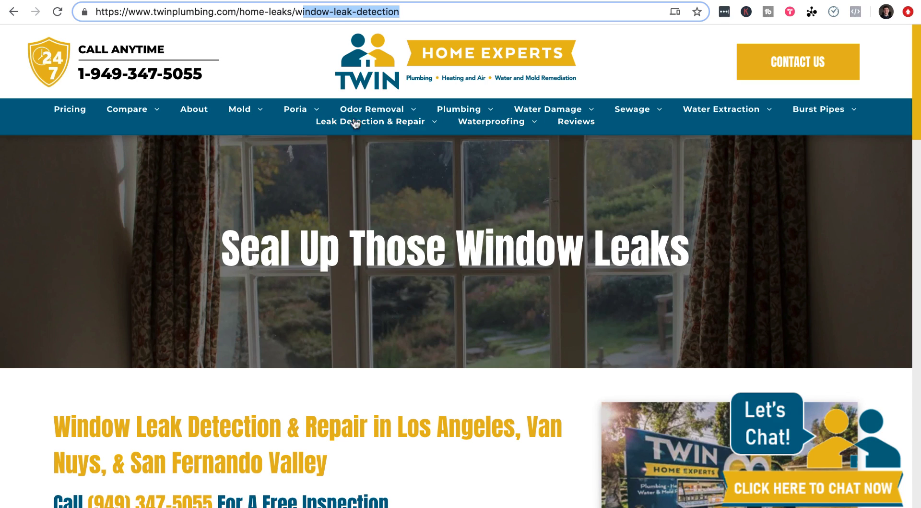
Step: In the site editor, link the "Sinks and showers" list item to the existing Sinks and Showers Leak Detection page
mouse_move(344, 129)
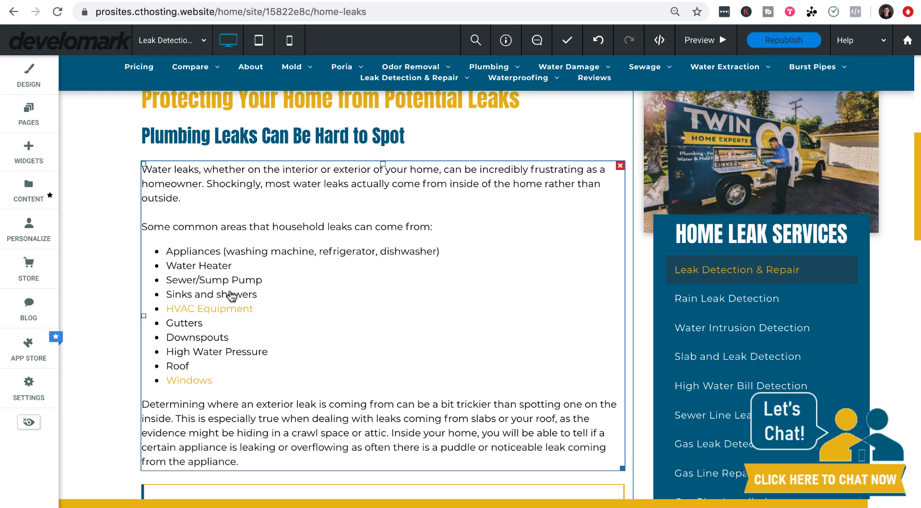
click(261, 294)
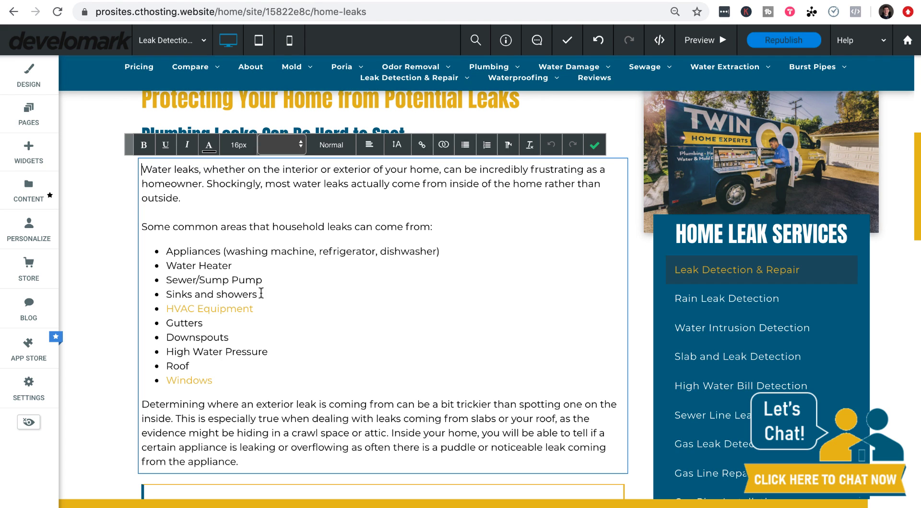
drag(261, 294, 164, 294)
click(434, 145)
click(453, 140)
text(sink)
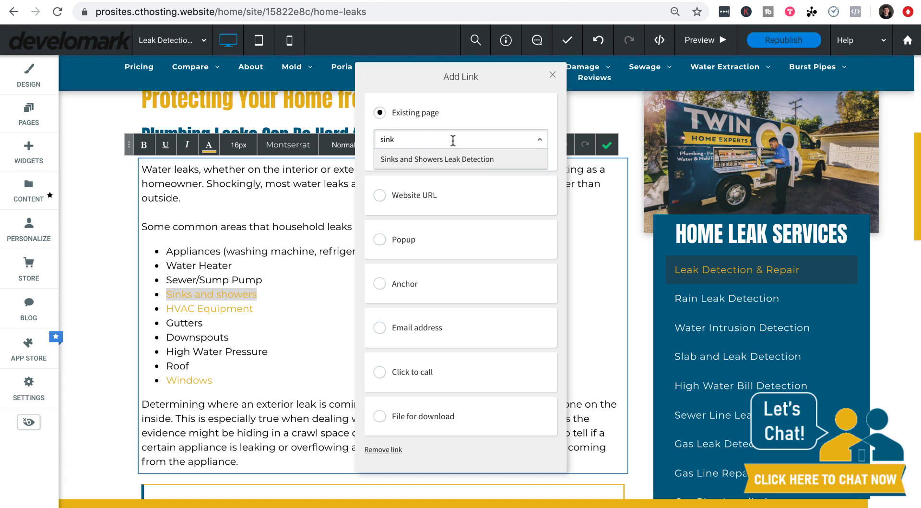
click(439, 158)
click(552, 75)
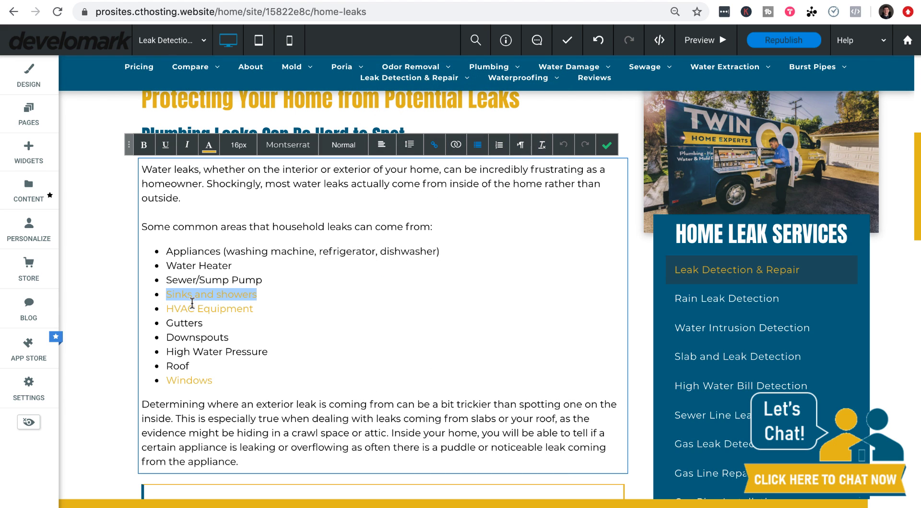
Step: Link the "Roof" list item to the existing Roof Leak Detection page
drag(269, 351, 253, 352)
double_click(188, 363)
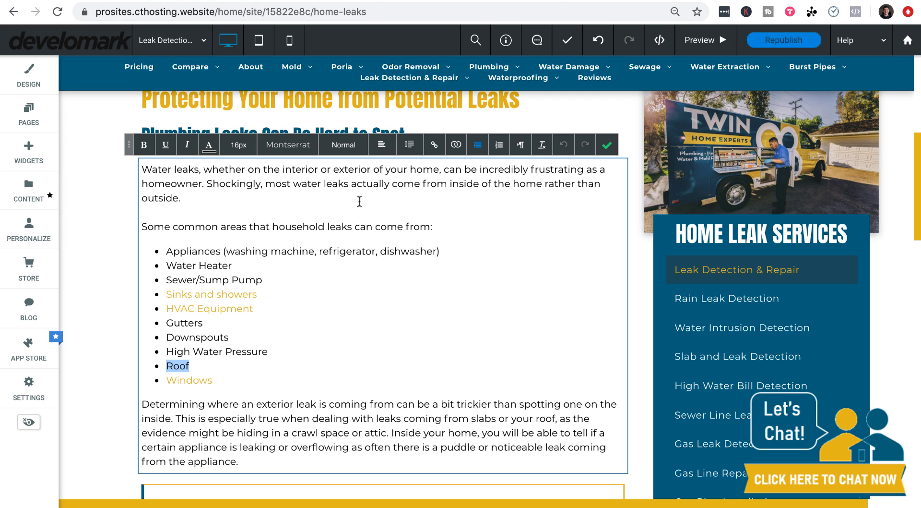
click(434, 145)
click(407, 139)
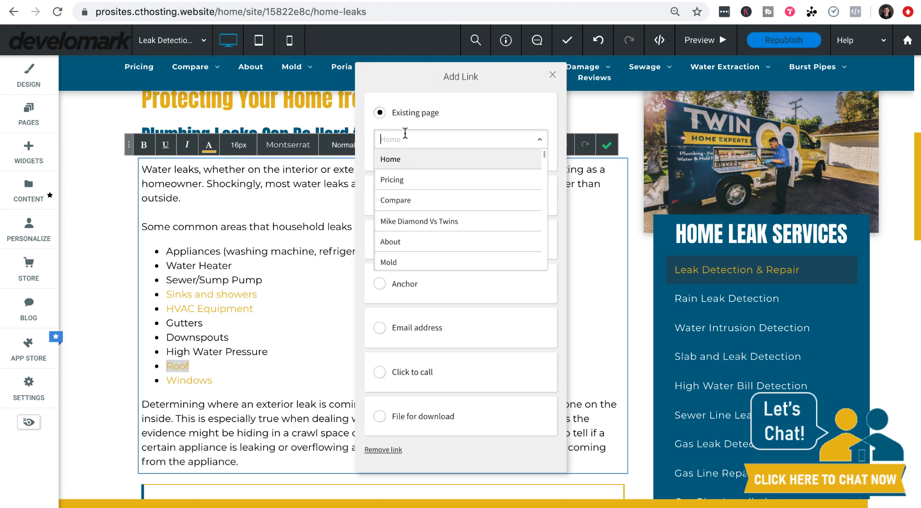
text(roof)
click(402, 161)
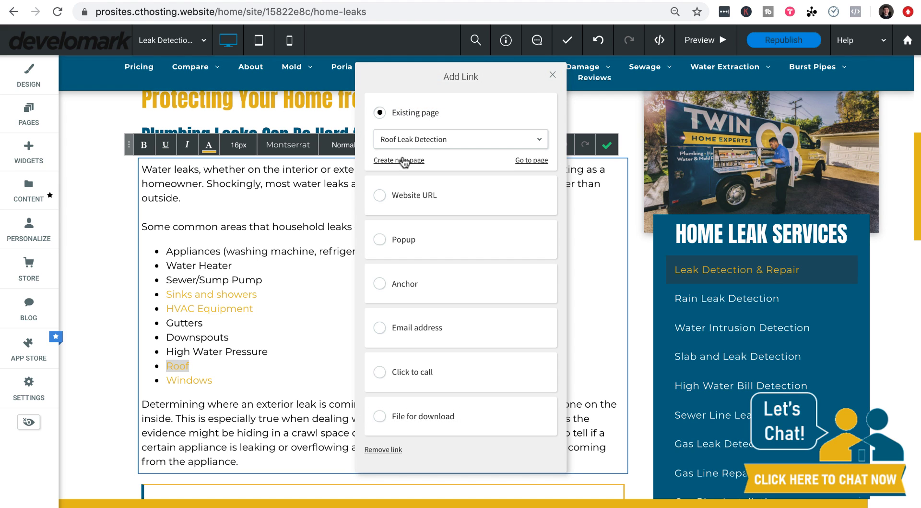
click(553, 75)
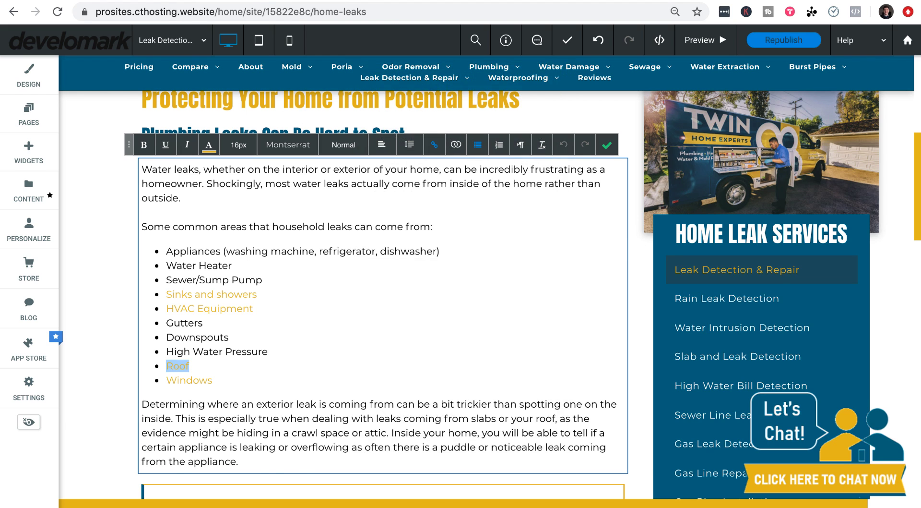
Step: Add the bullets "Irrigation", "Crawlspace" and "Patio" below "Downspouts" in the list of leak areas
key(super+grave)
mouse_move(380, 117)
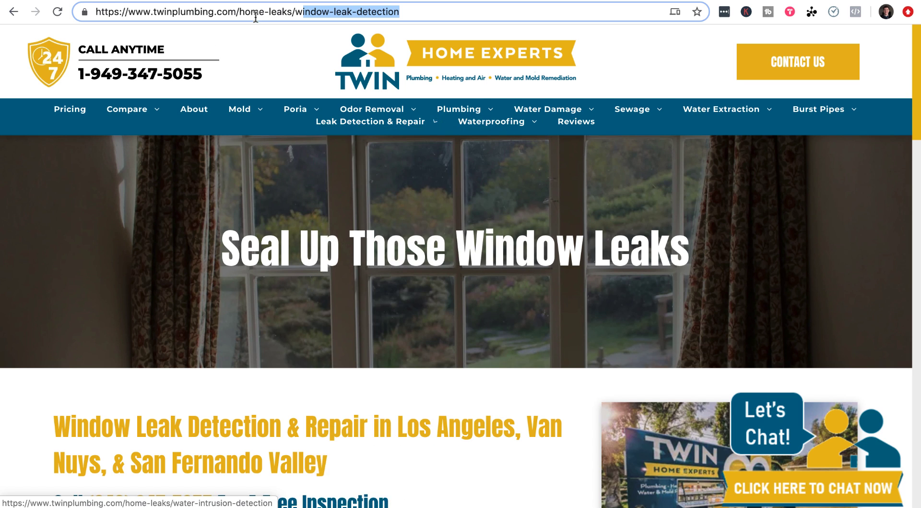
key(super+grave)
click(284, 341)
key(Return)
text(Irii)
text(gation)
key(Return)
text(Crawlspace)
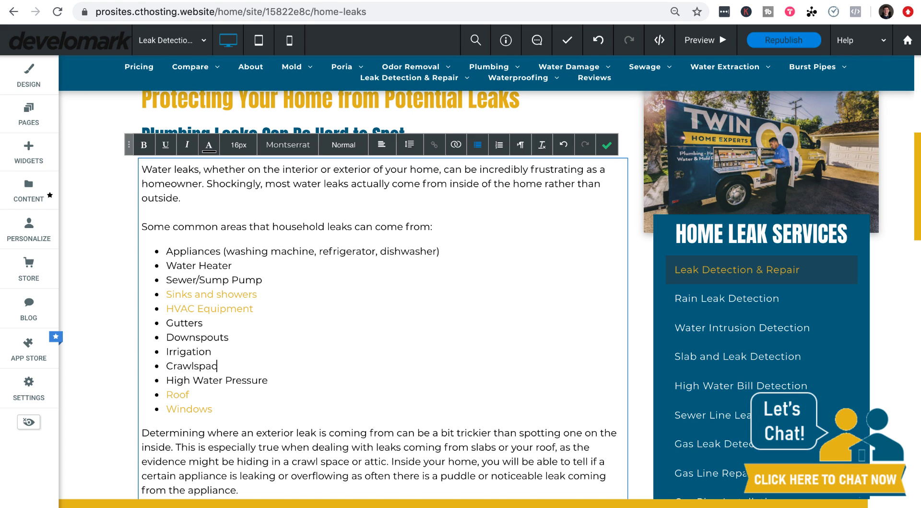
key(Return)
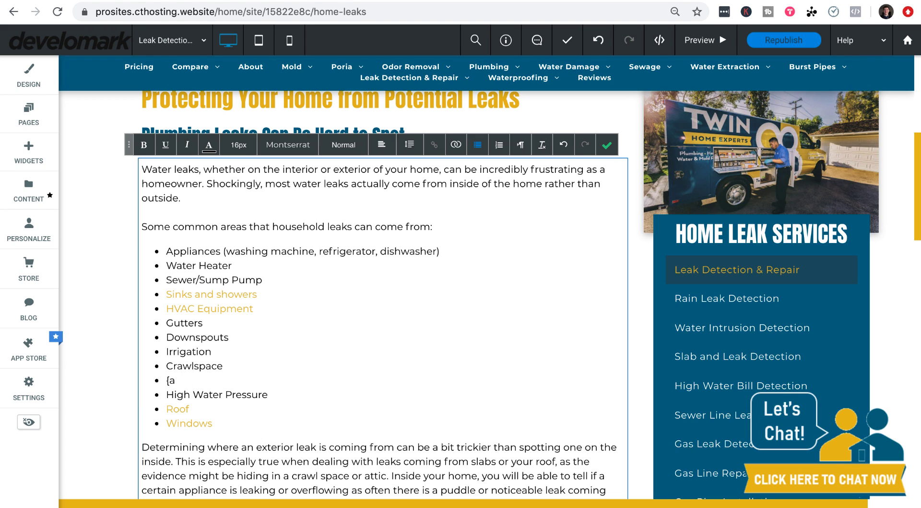
text(Patio)
Step: Link the "Irrigation" list item to the existing Irrigation System Leak Detection page
drag(213, 352, 158, 352)
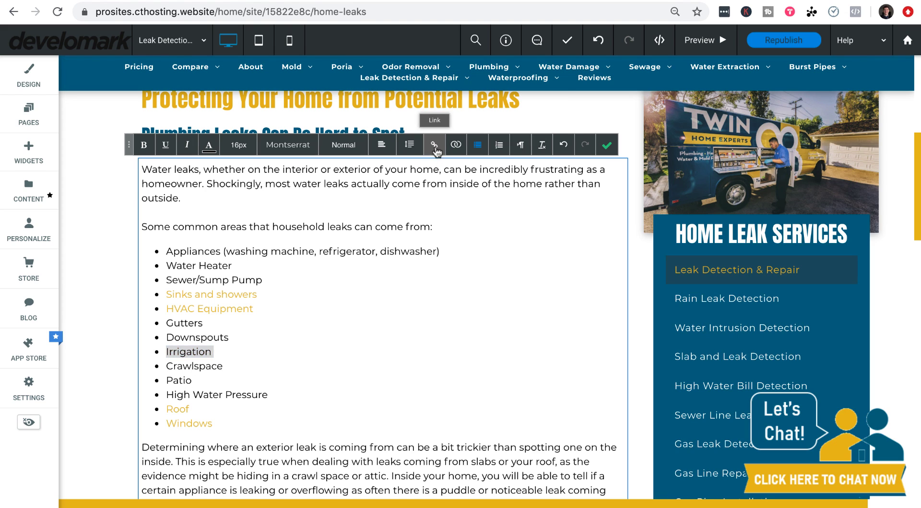
click(436, 145)
click(442, 140)
text(irr)
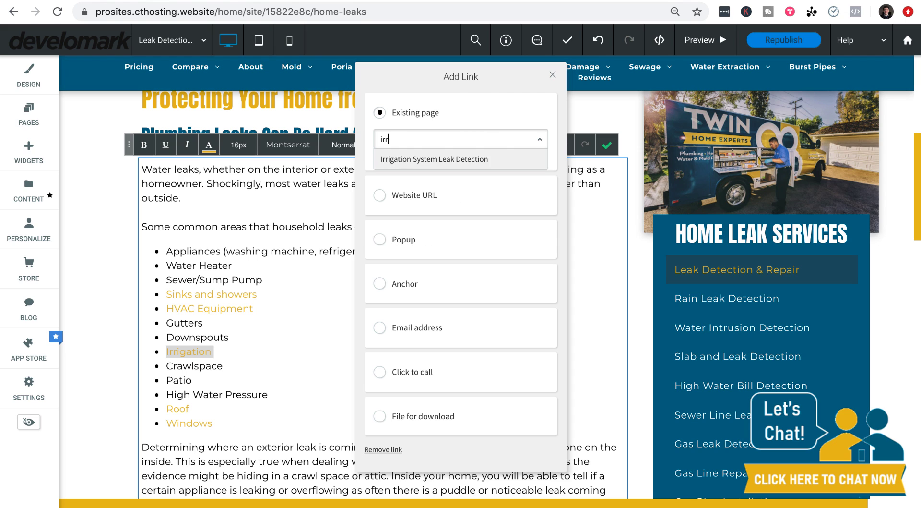
click(446, 159)
click(553, 74)
Step: Link the "Crawlspace" list item to the existing Crawl Space Leak Detection page
drag(223, 366, 173, 367)
drag(230, 367, 156, 366)
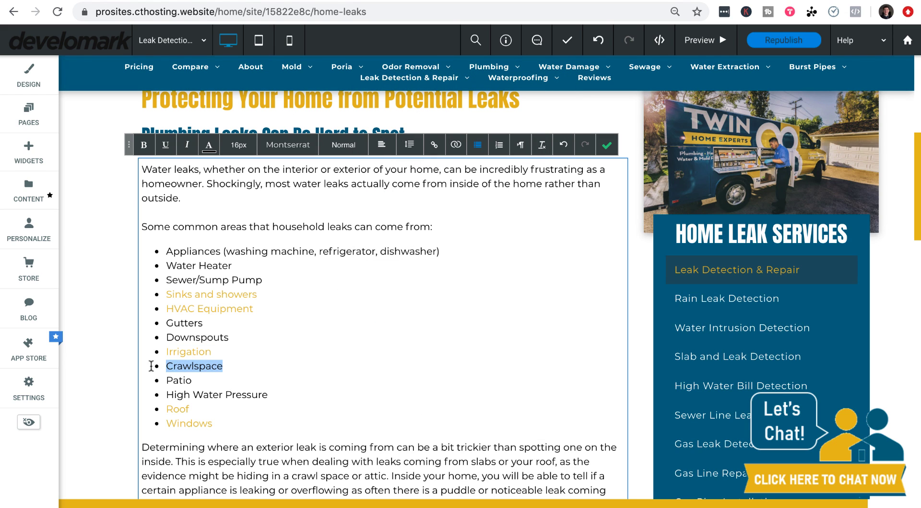
click(434, 145)
click(449, 139)
text(crawl)
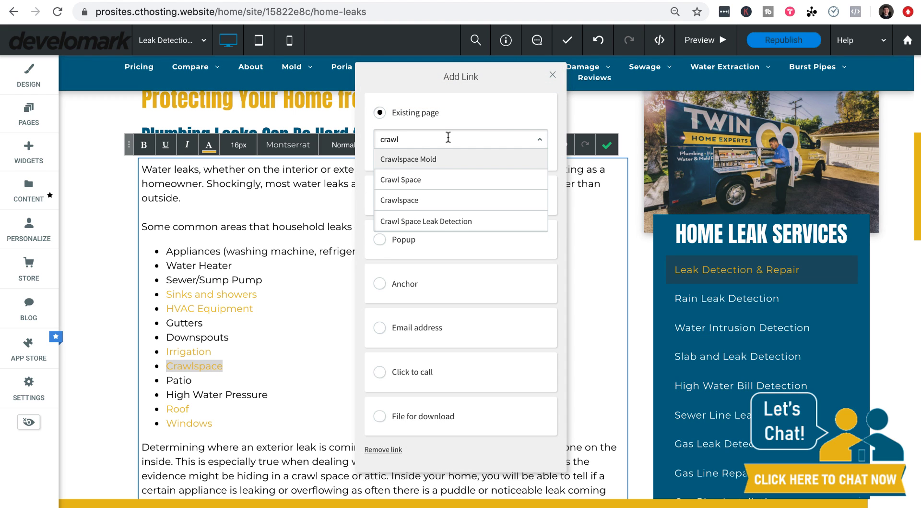
click(425, 221)
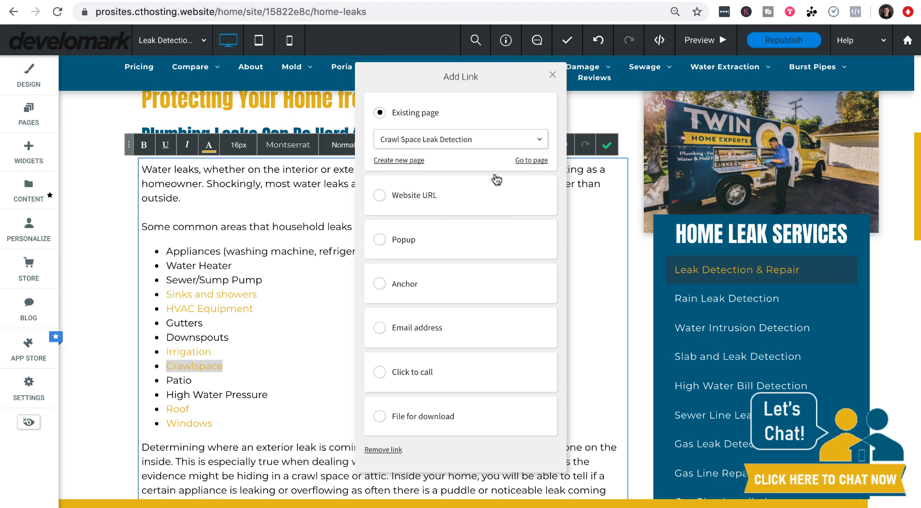
click(552, 75)
Step: Link the "Patio" list item to the existing Patio Leak Detection page
double_click(178, 338)
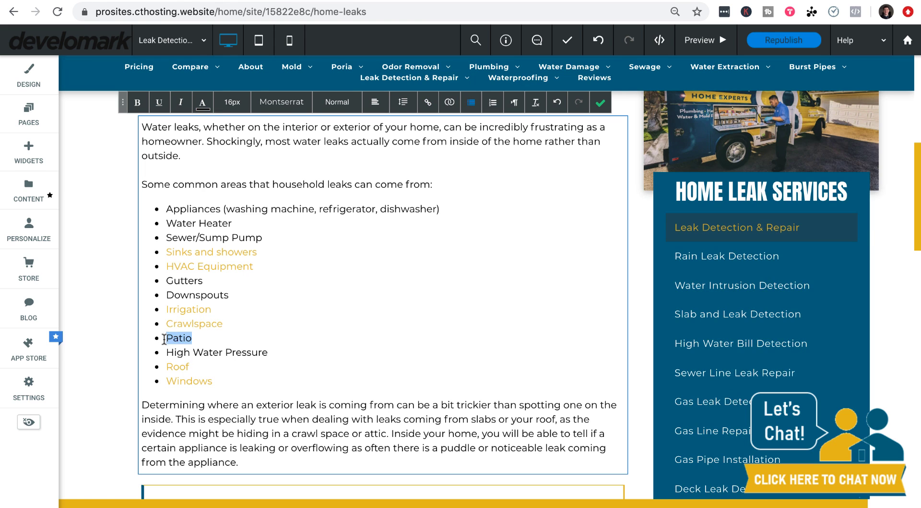
click(428, 144)
click(469, 139)
text(patio)
click(434, 158)
click(552, 74)
drag(270, 396, 130, 405)
click(428, 145)
click(417, 144)
text(water pres)
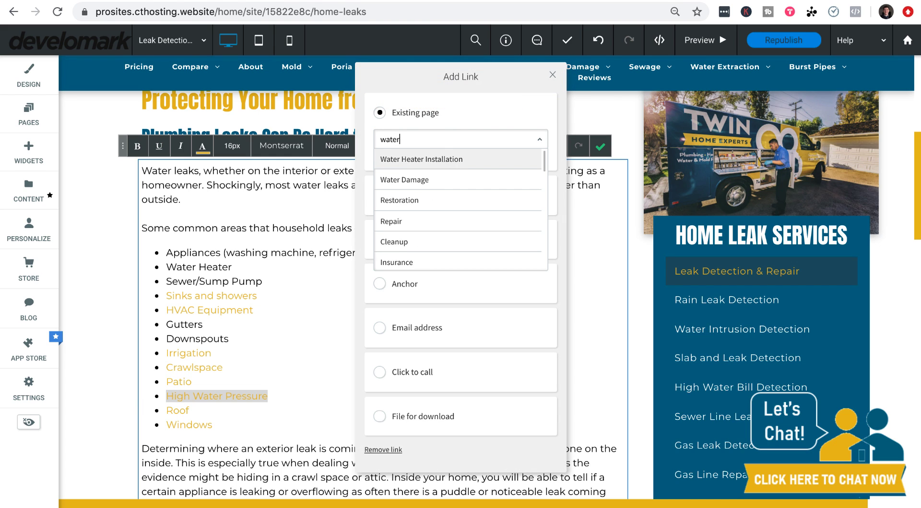
key(ctrl+a)
key(BackSpace)
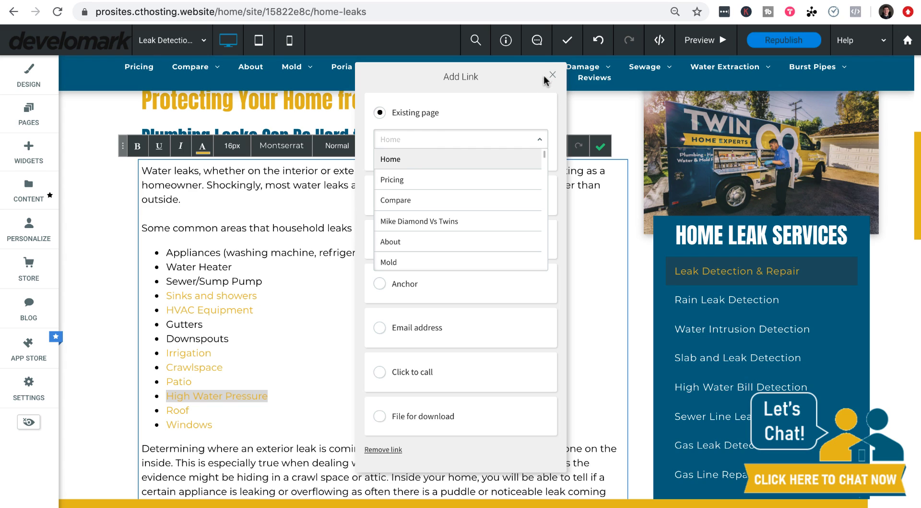
click(384, 449)
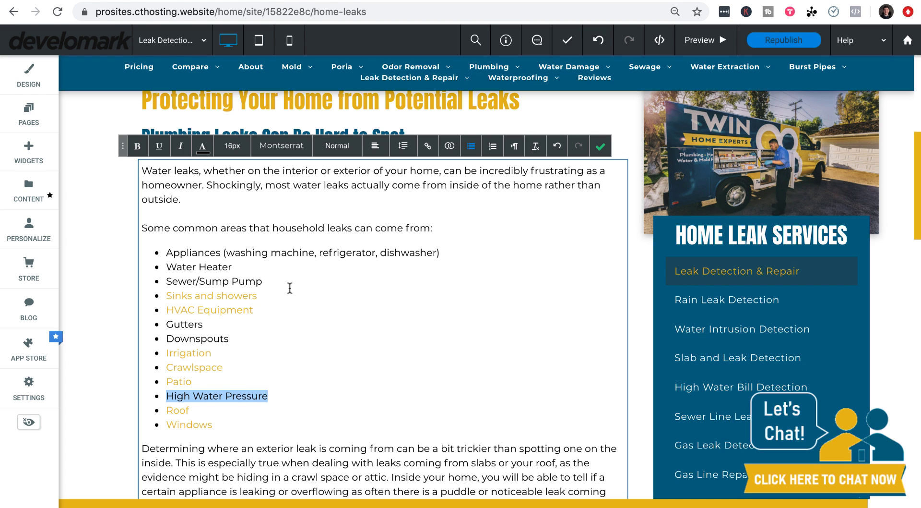
Step: Finish editing the leak-areas text and look over the rest of the page down to the "Call Twin Home Experts!" section
click(600, 146)
scroll(217, 274, down, 2)
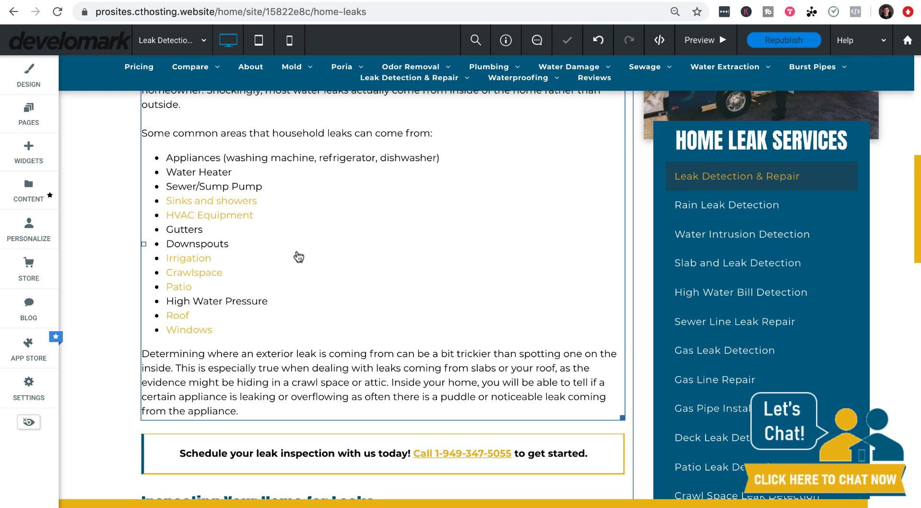
scroll(217, 275, down, 7)
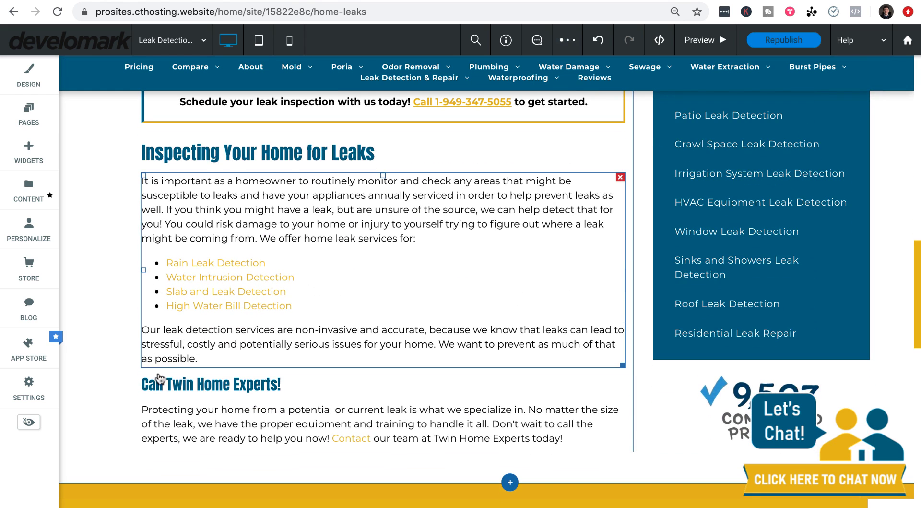
click(499, 423)
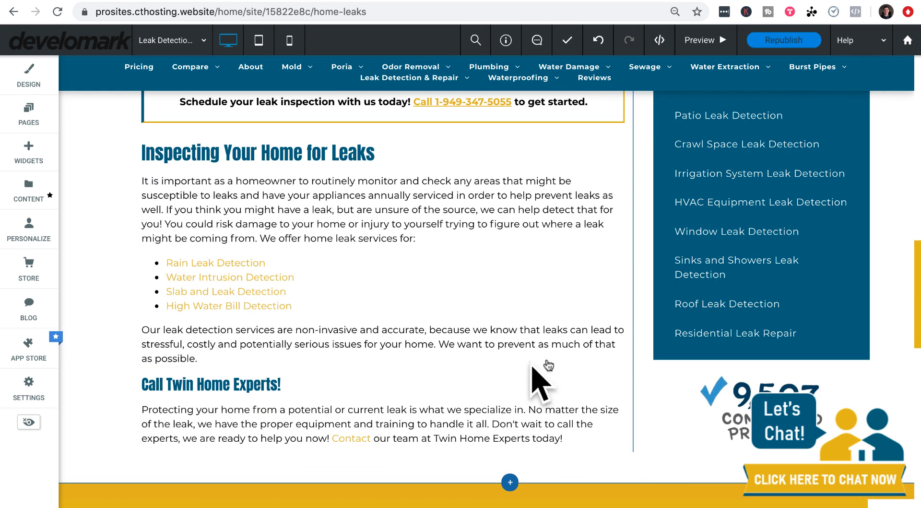
scroll(543, 360, up, 15)
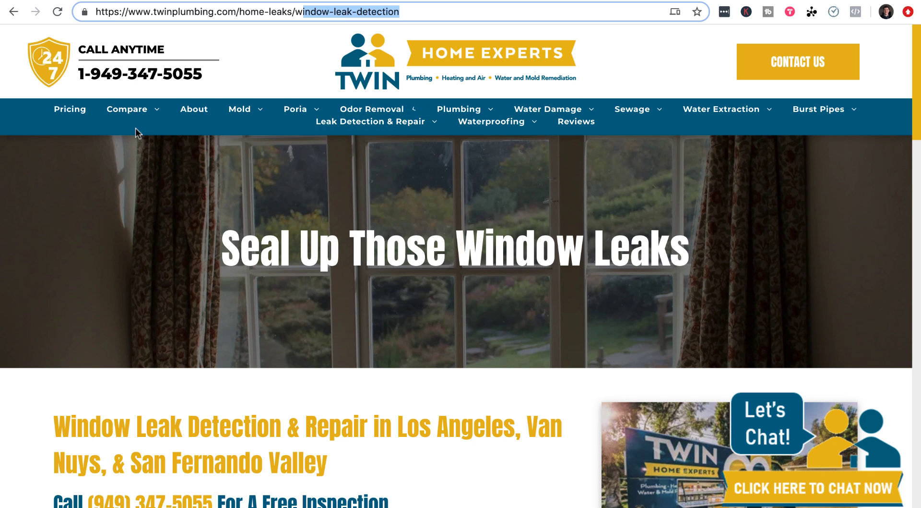
Step: On the live Twin Home Experts site, browse the service submenus, including Mold, Leak Detection & Repair and Water Damage
mouse_move(244, 109)
scroll(268, 189, down, 3)
mouse_move(386, 123)
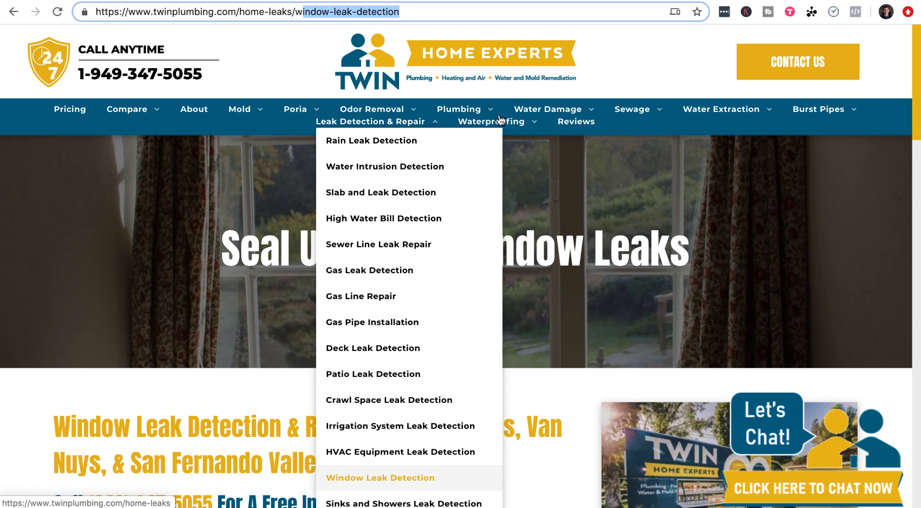
mouse_move(549, 111)
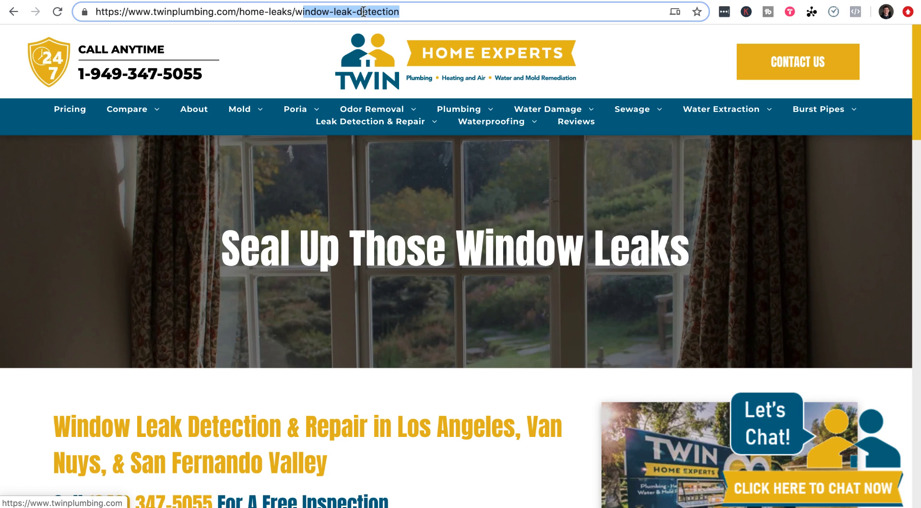
Step: Open a new browser tab and search Google for "park city utah mold removal"
right_click(314, 0)
click(346, 1)
text(park city u)
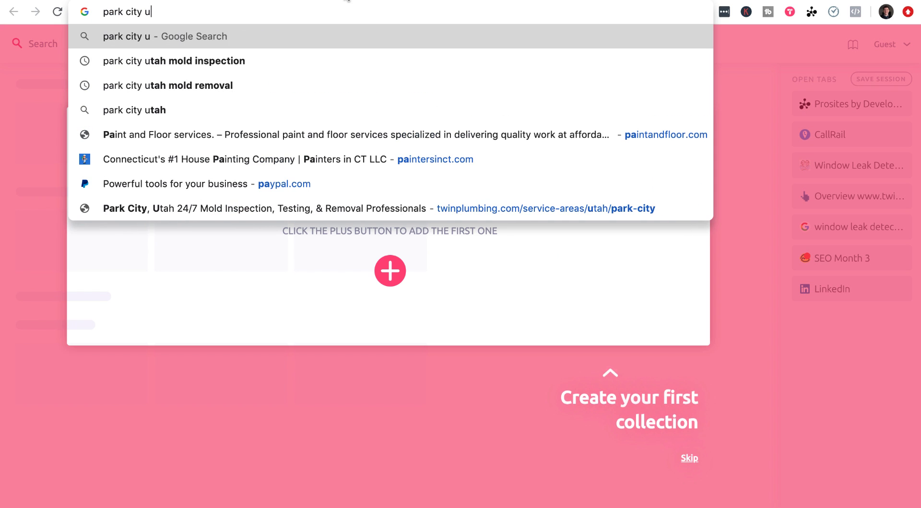
text(tah mold rmeov)
key(BackSpace)
key(BackSpace)
key(BackSpace)
key(BackSpace)
text(emoval)
key(Return)
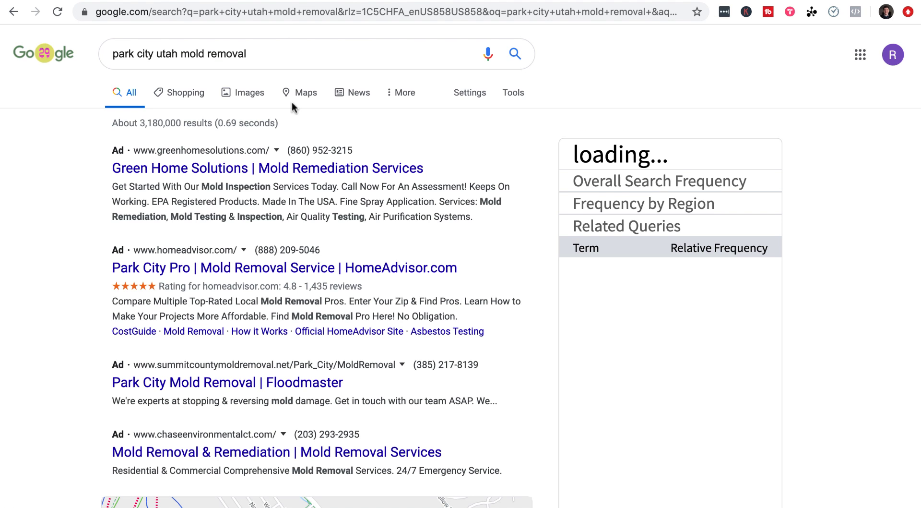
Step: Find the twinplumbing.com Park City, Utah listing in the search results and highlight it
scroll(391, 154, down, 15)
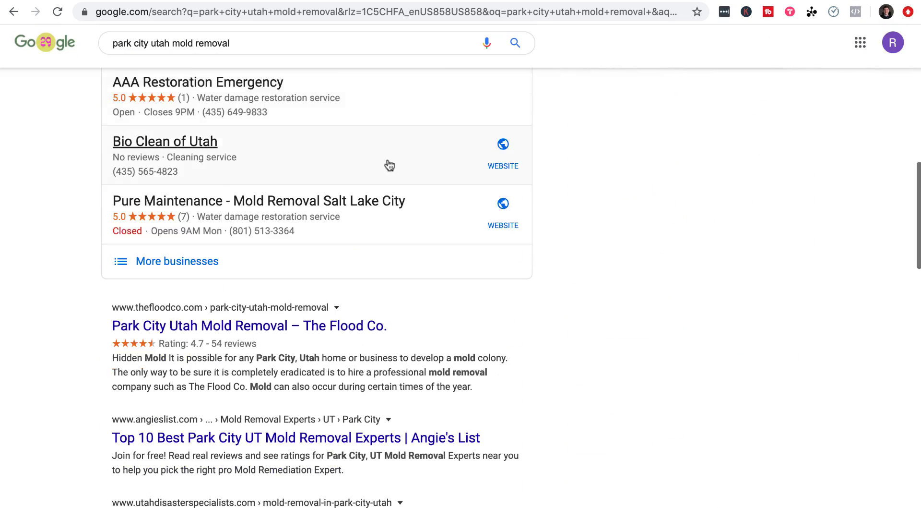
scroll(388, 166, down, 13)
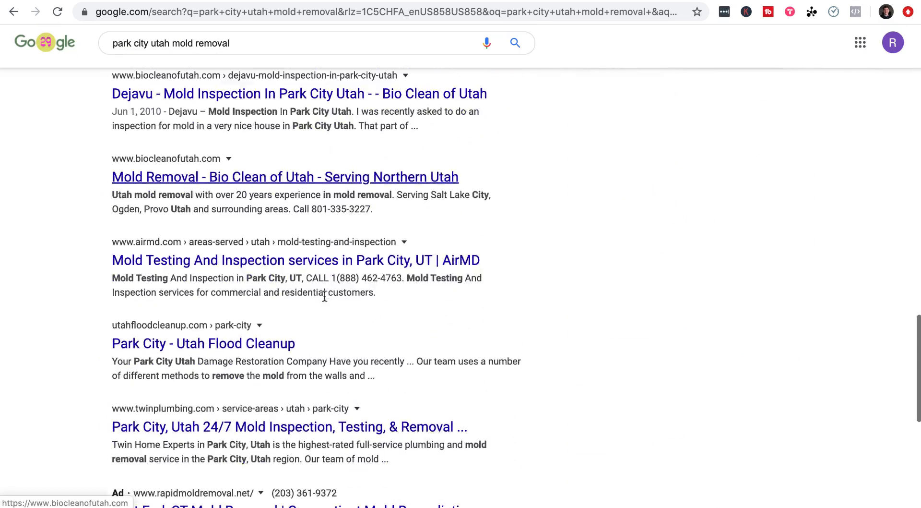
drag(387, 331, 107, 286)
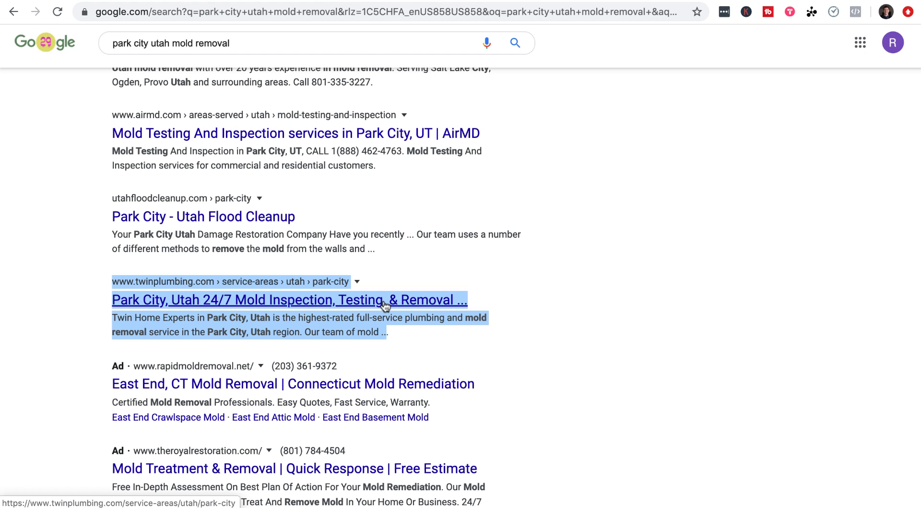
scroll(269, 308, up, 5)
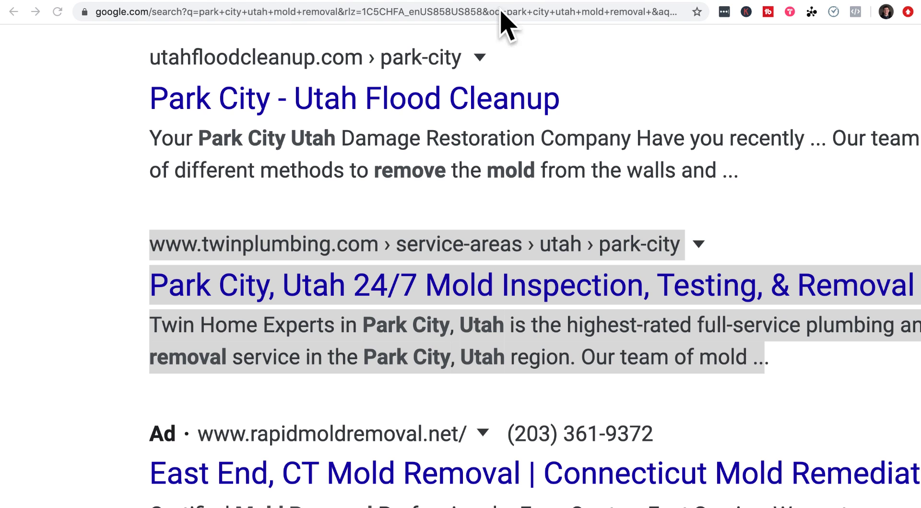
Step: Switch to Basecamp's SEO Month 3 folder and start a new document titled "Content"
key(super+Tab)
key(ctrl+Tab)
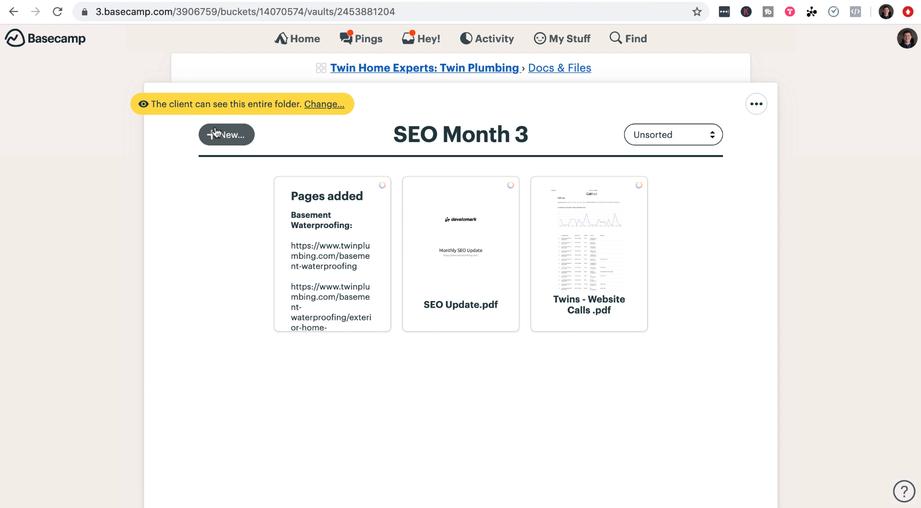
click(234, 135)
click(249, 158)
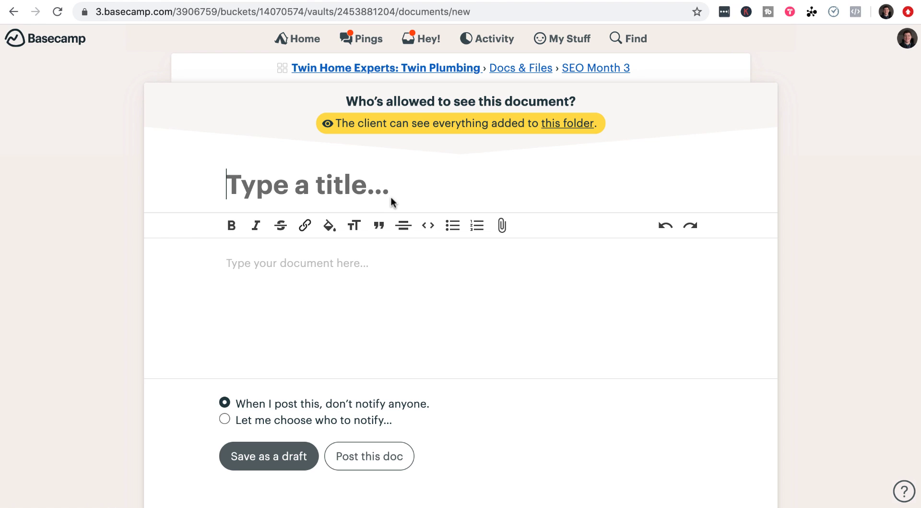
text(Content)
key(Tab)
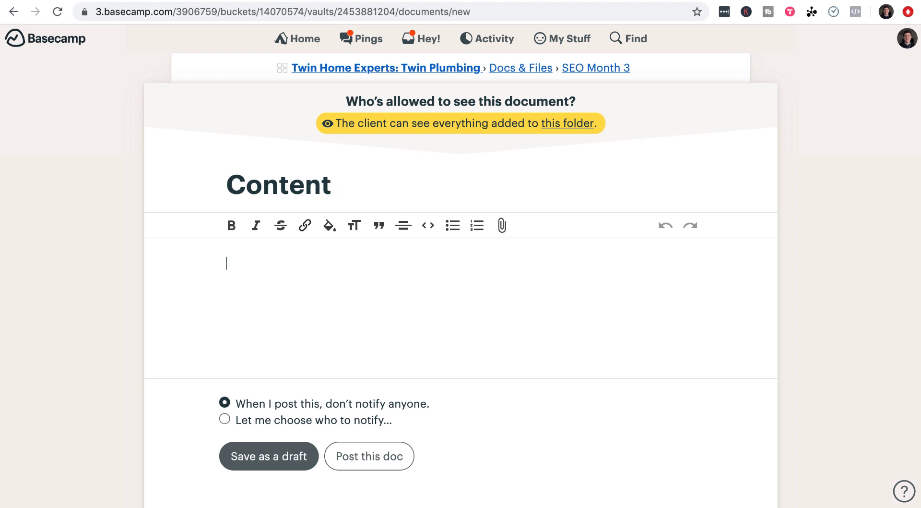
Step: Paste the copied Utah leak detection article into the document body and review it from start to end
click(310, 266)
key(super+v)
scroll(432, 273, up, 20)
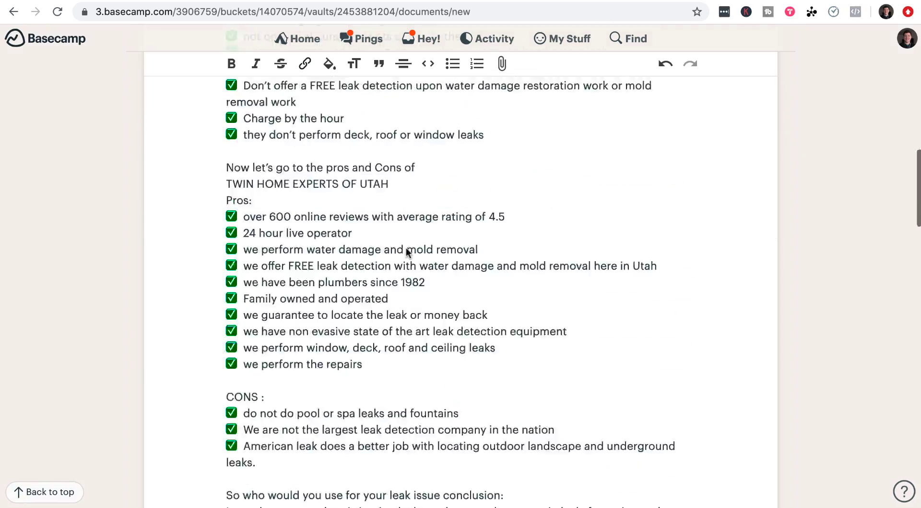
scroll(539, 261, down, 20)
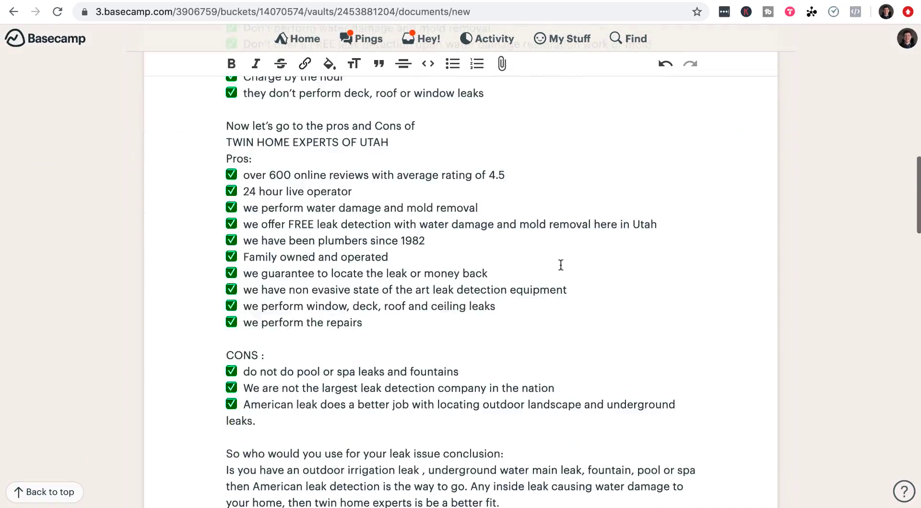
scroll(556, 263, down, 15)
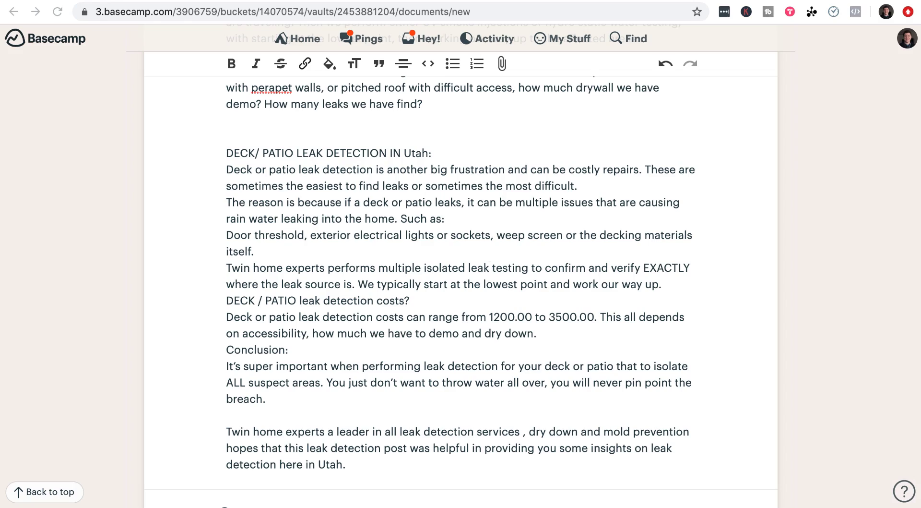
scroll(514, 194, up, 20)
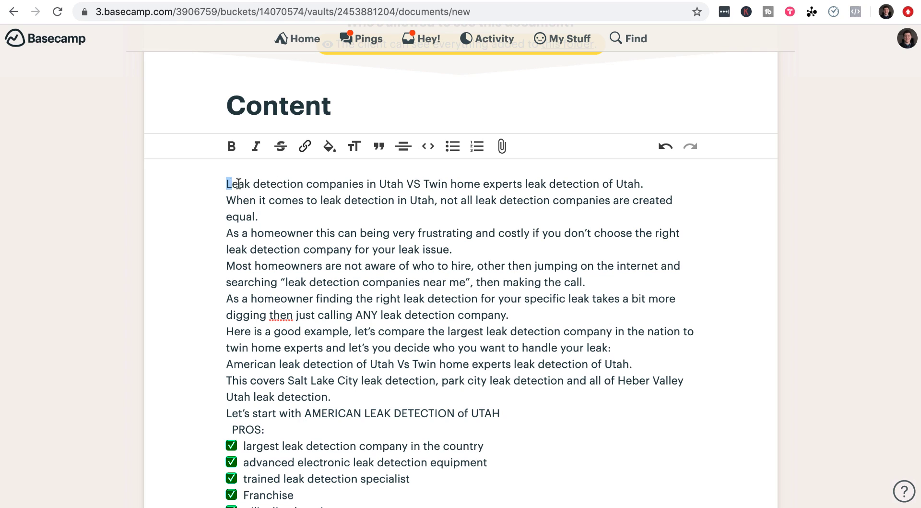
Step: Add a blank line below the opening line "Leak detection companies in Utah VS Twin home experts leak detection of Utah." and make that line bold
drag(227, 183, 359, 183)
double_click(391, 184)
drag(415, 184, 523, 184)
click(523, 183)
key(Return)
triple_click(473, 186)
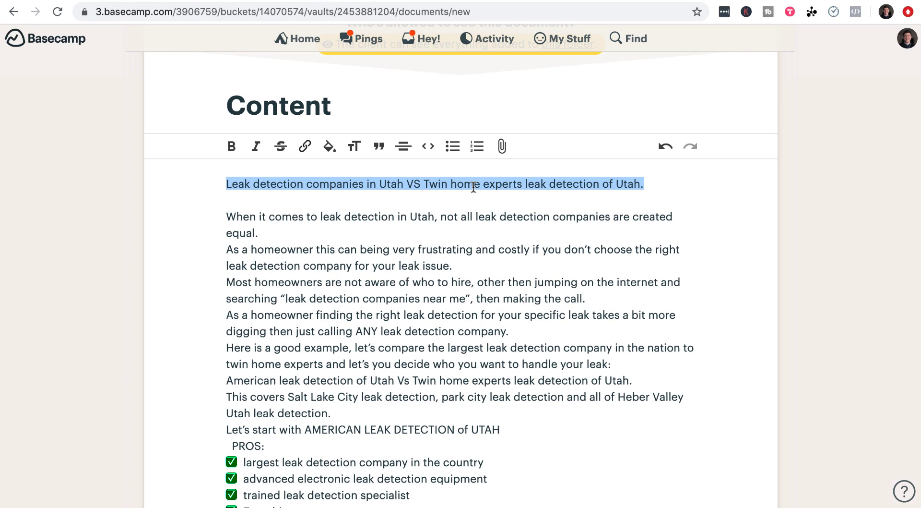
key(ctrl+b)
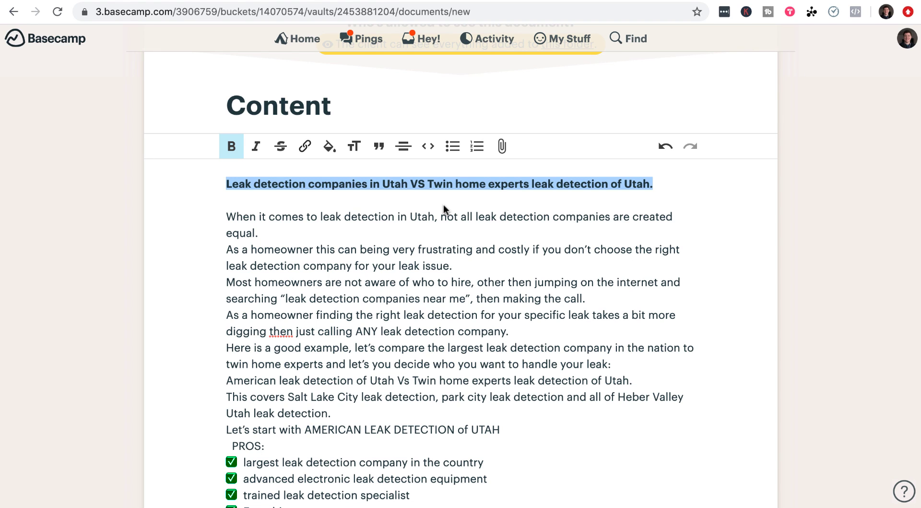
Step: Insert a blank line above "Let's start with AMERICAN LEAK DETECTION of UTAH"
click(264, 249)
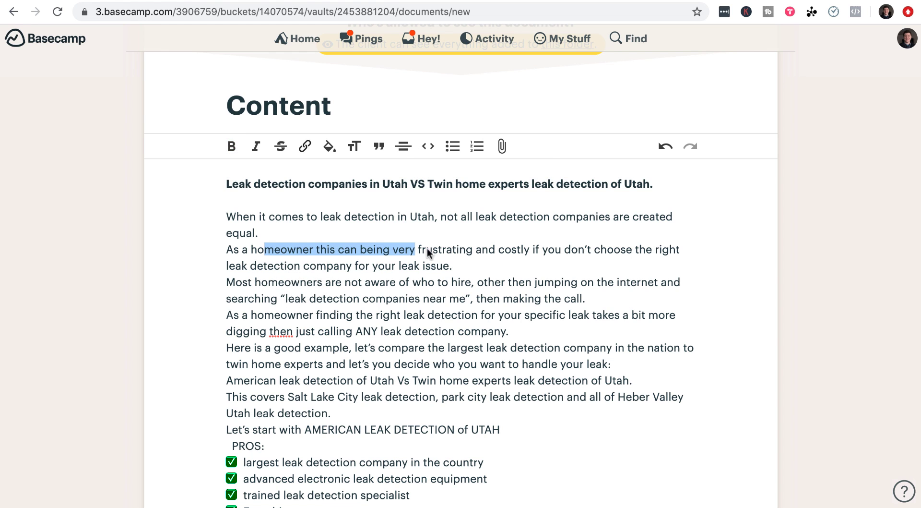
drag(424, 252, 422, 251)
scroll(361, 266, down, 3)
click(229, 279)
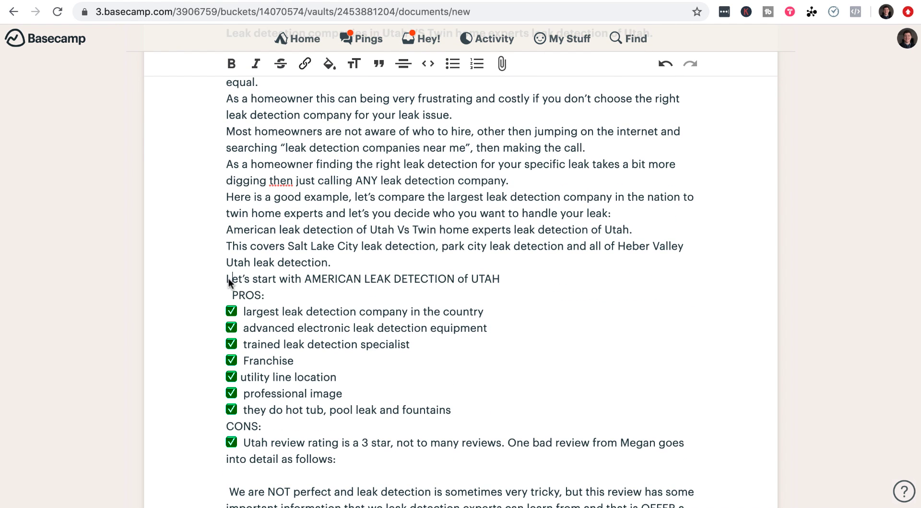
key(Return)
scroll(294, 308, down, 5)
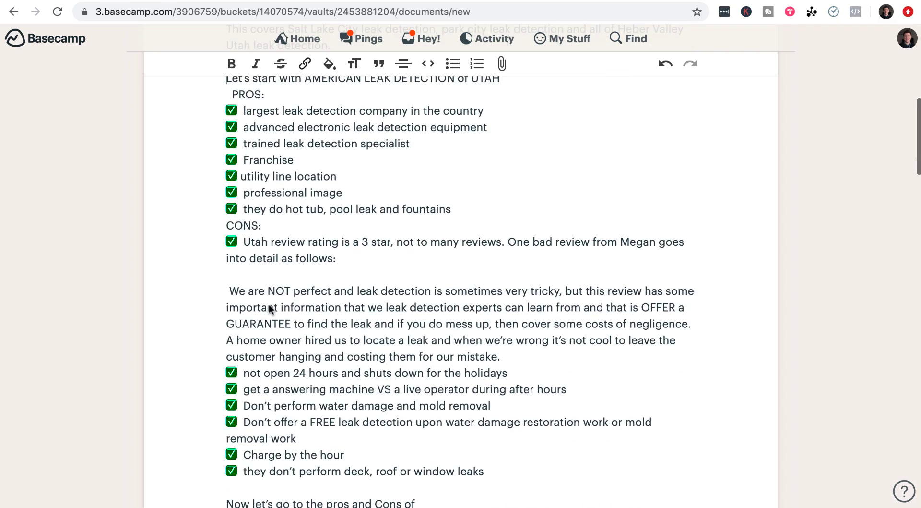
Step: Make the heading "LEAK DETECTION COSTS IN UTAH?" bold and add a blank line below it
scroll(257, 293, down, 5)
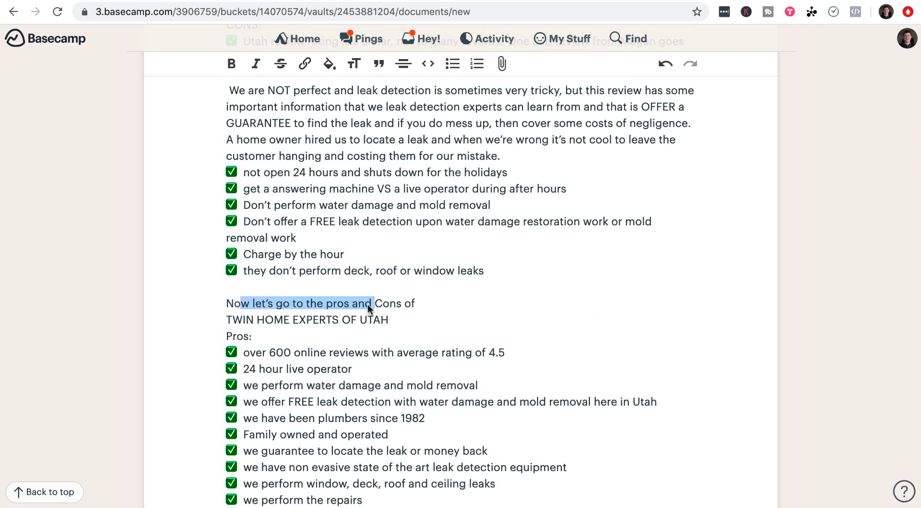
scroll(301, 298, down, 6)
scroll(266, 255, down, 3)
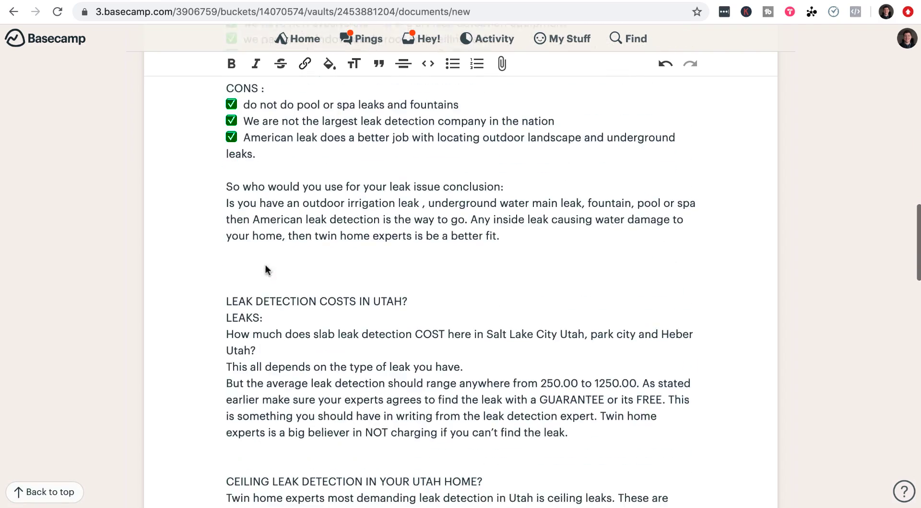
triple_click(256, 292)
key(super+b)
key(Right)
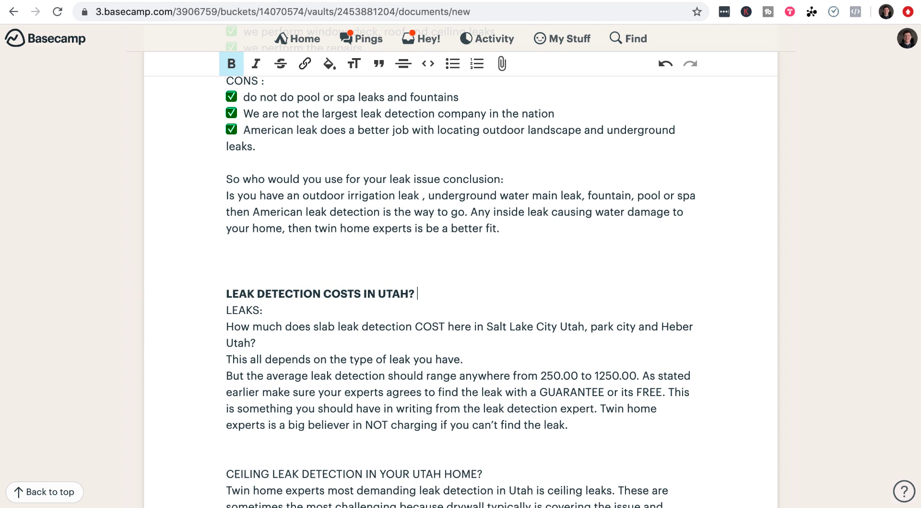
key(Return)
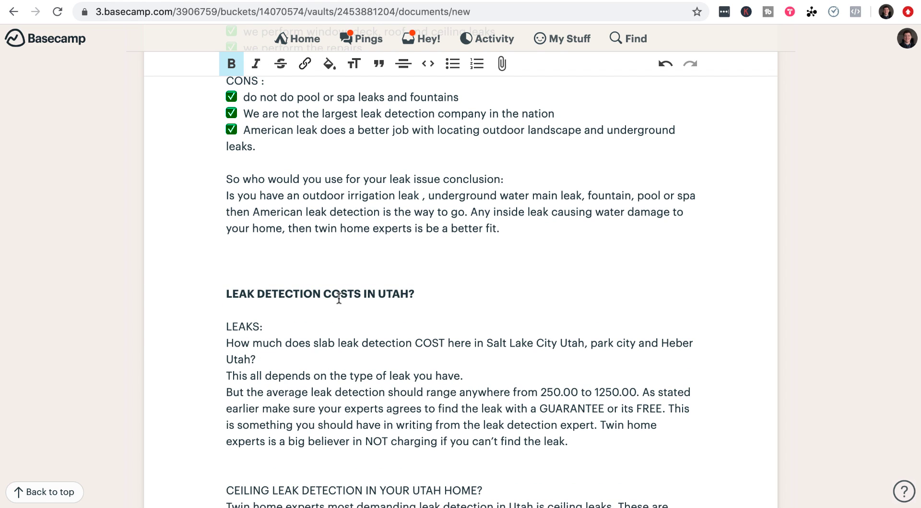
Step: Copy the heading "LEAK DETECTION COSTS IN UTAH?" and search Google for it
drag(426, 293, 162, 302)
key(super+c)
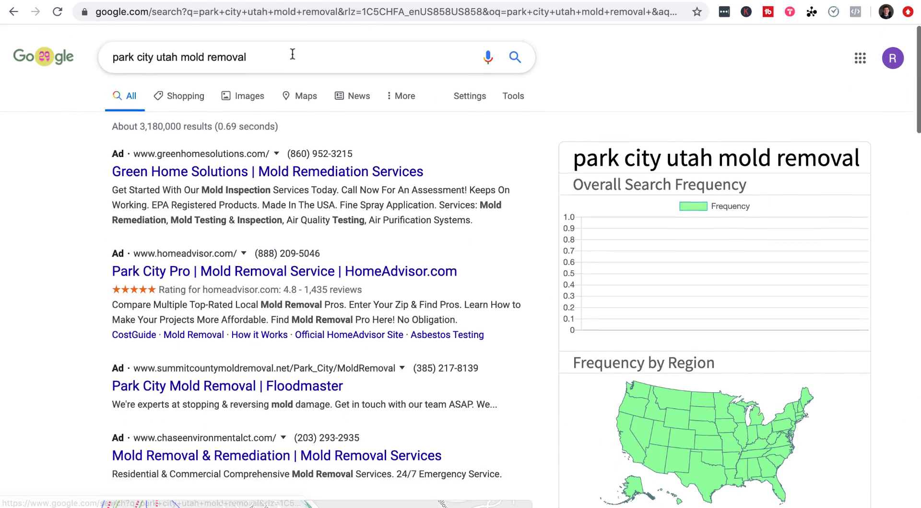
triple_click(292, 55)
key(super+v)
key(Return)
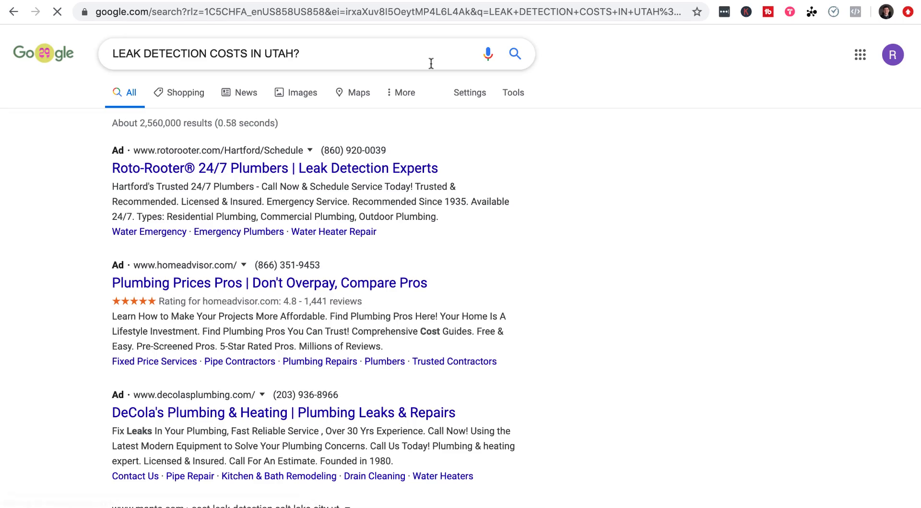
Step: Open the American Leak Detection of Utah result and accept Utah as the site's location
scroll(411, 179, down, 5)
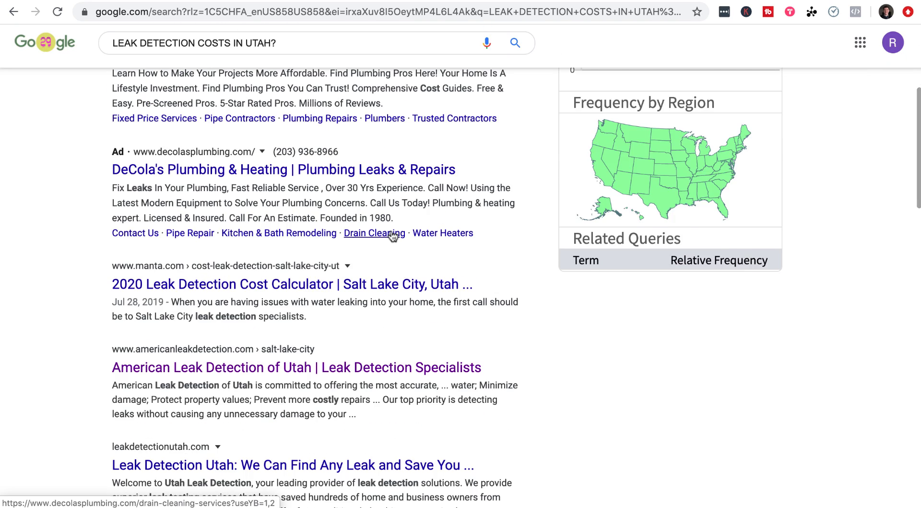
scroll(393, 235, down, 2)
drag(358, 359, 59, 316)
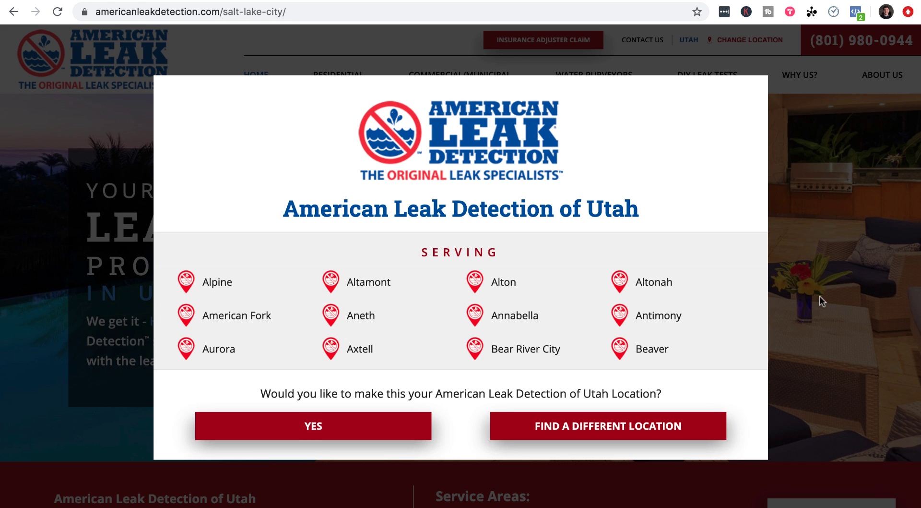
click(320, 425)
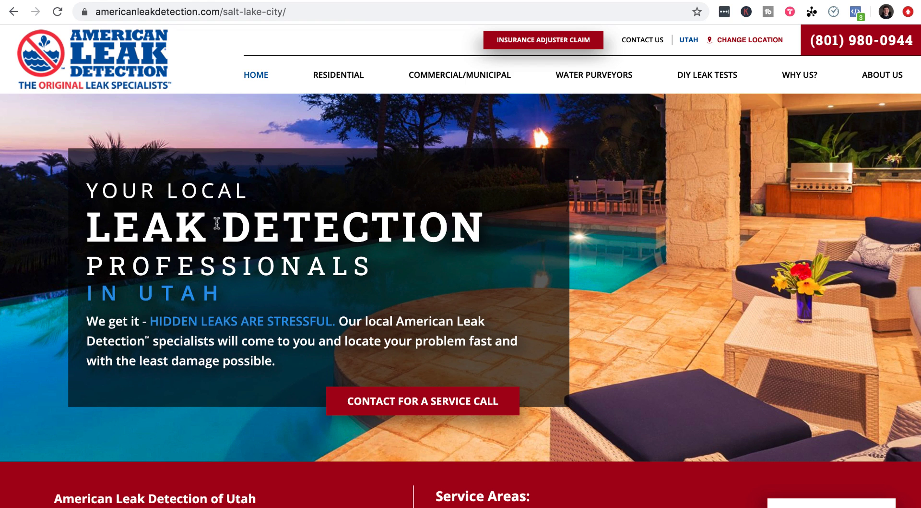
Step: Inspect the HTML of the banner headline "LEAK DETECTION" and close the developer tools
drag(79, 231, 498, 232)
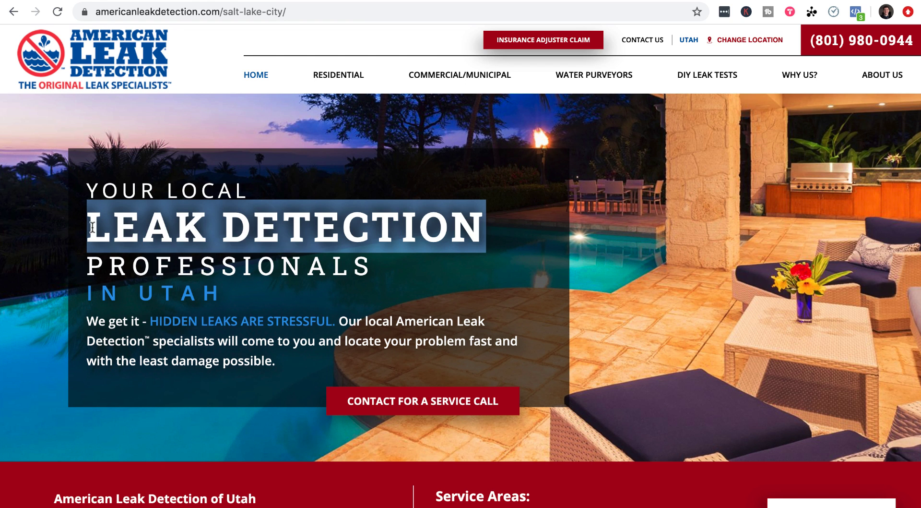
right_click(132, 228)
click(161, 353)
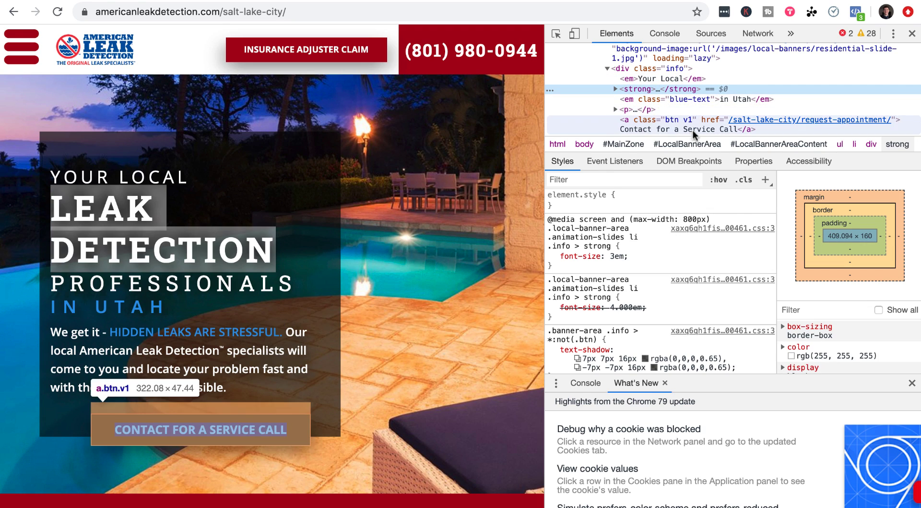
scroll(669, 111, down, 1)
scroll(669, 111, down, 2)
scroll(669, 111, up, 5)
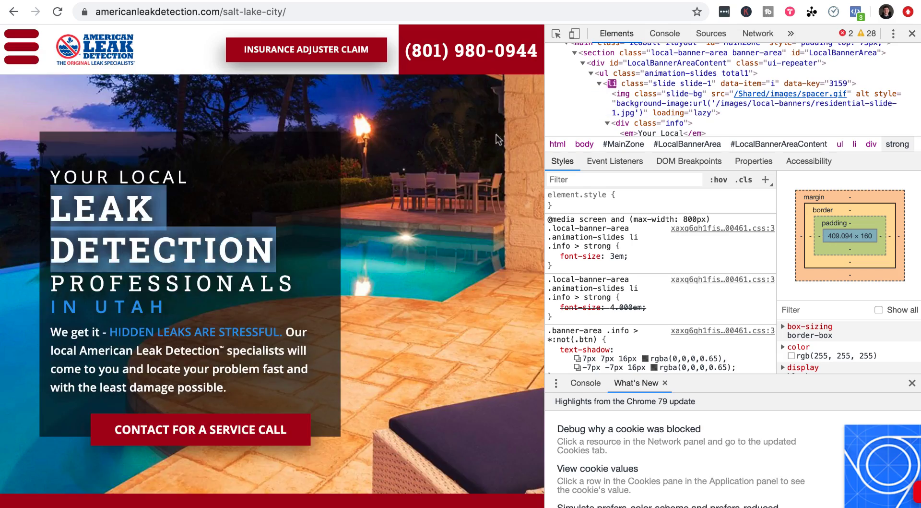
click(912, 33)
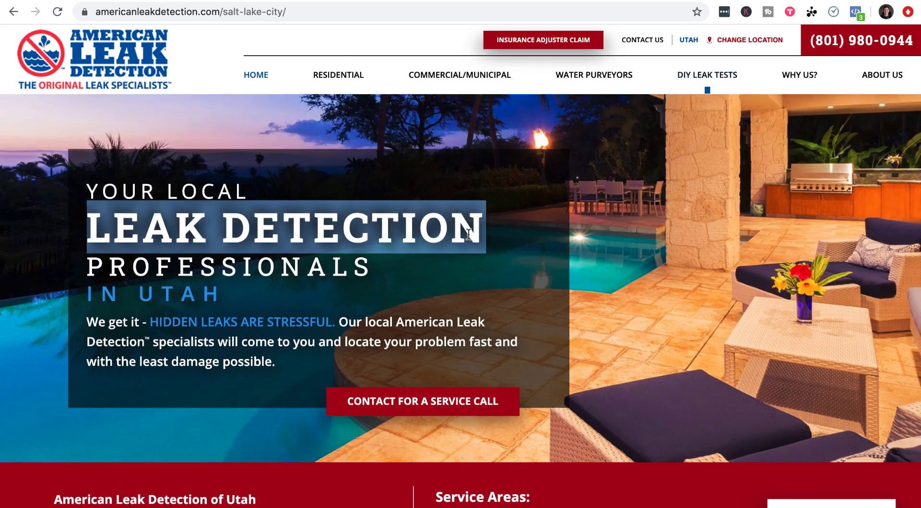
Step: Examine the "Salt Lake City Leak Detection" section, highlighting its headings and the benefits text
scroll(470, 240, down, 5)
scroll(471, 241, down, 6)
drag(513, 266, 816, 265)
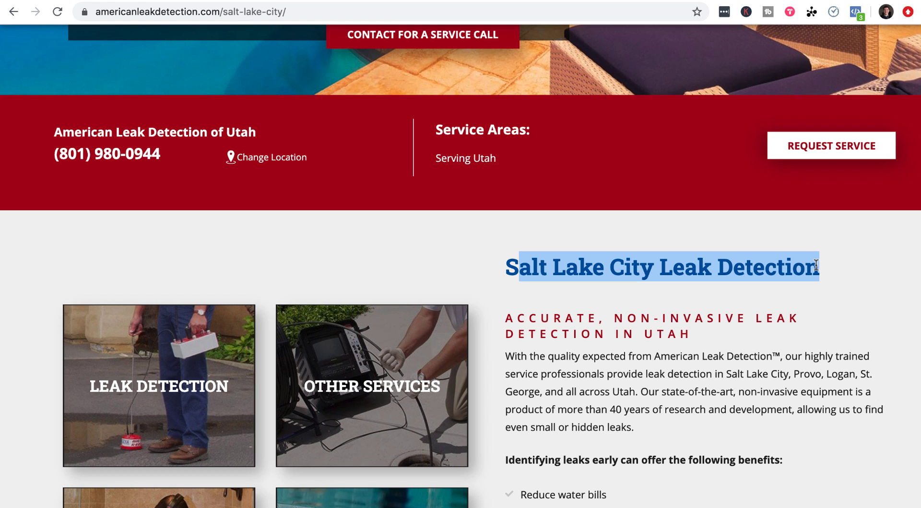
drag(509, 317, 719, 339)
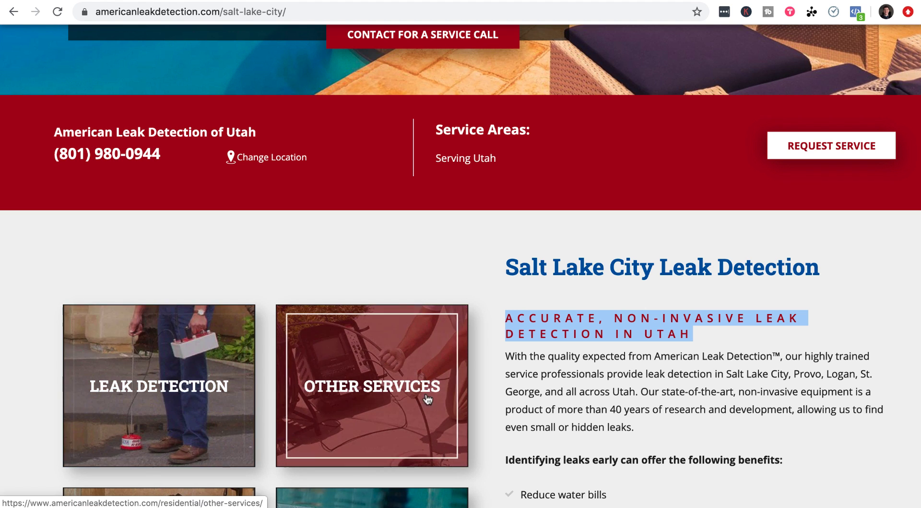
scroll(211, 379, down, 3)
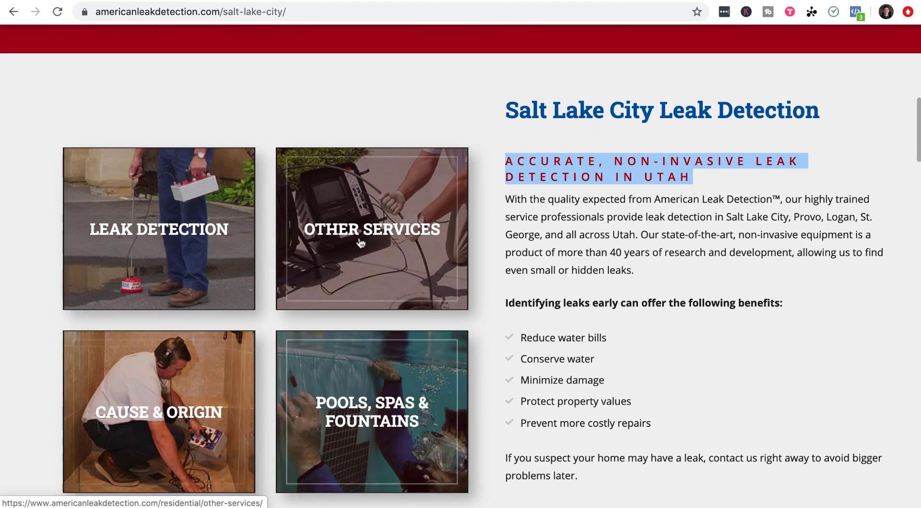
drag(506, 303, 730, 321)
scroll(695, 316, down, 2)
drag(662, 318, 573, 326)
scroll(590, 331, down, 2)
drag(508, 324, 791, 355)
scroll(791, 355, down, 5)
click(551, 321)
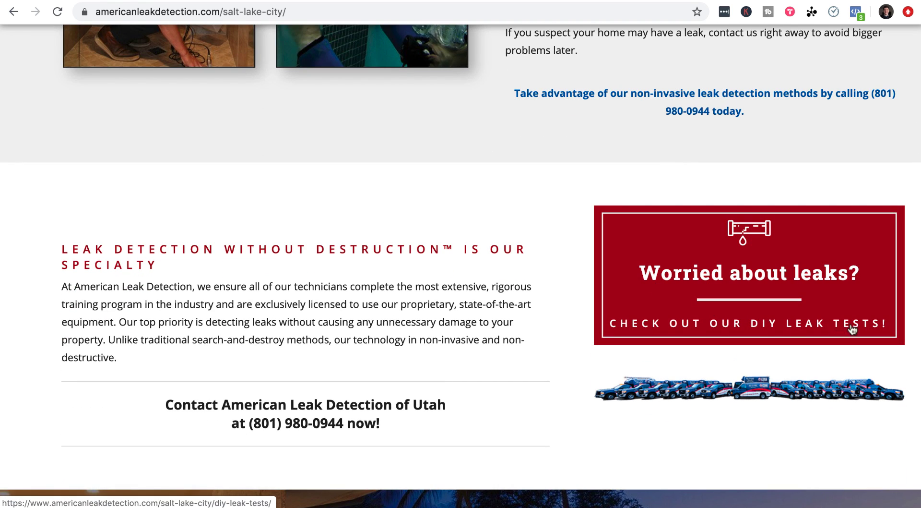
Step: Review the "Leak Detection Without Destruction", "People Choose Us for a Reason" and "Think You Have A Leak?" sections, highlighting their text
drag(63, 246, 406, 399)
scroll(446, 380, down, 2)
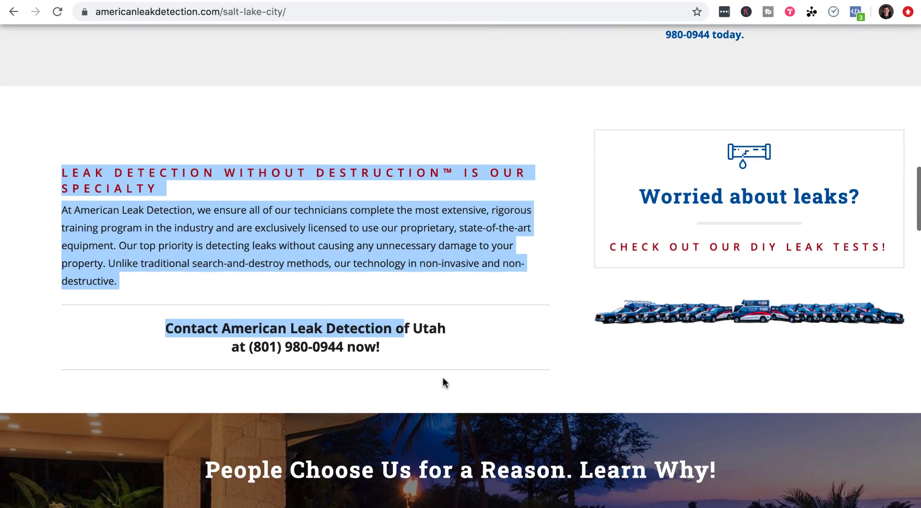
click(442, 375)
scroll(426, 367, down, 4)
scroll(425, 367, down, 3)
drag(202, 160, 614, 271)
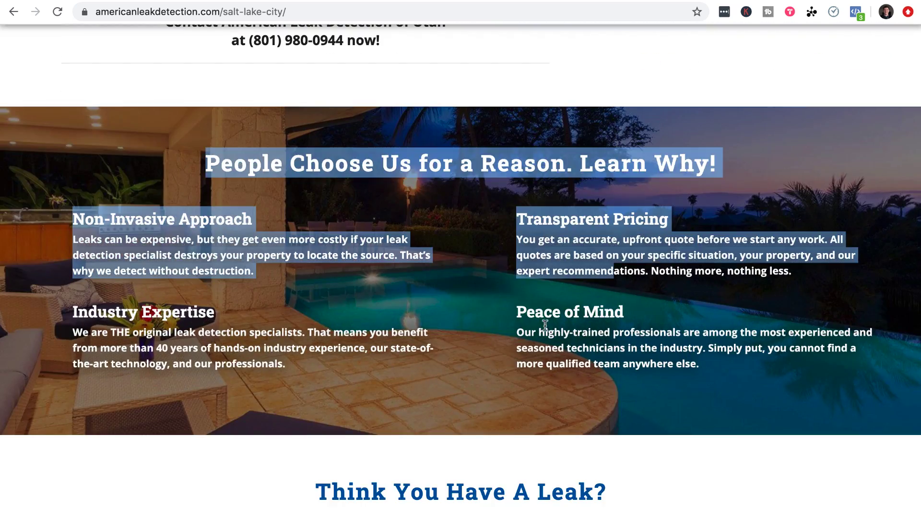
scroll(542, 321, down, 5)
drag(311, 231, 645, 312)
Step: Look through the rest of the page, including the Areas We Serve list, and return to the banner headline
scroll(508, 295, down, 6)
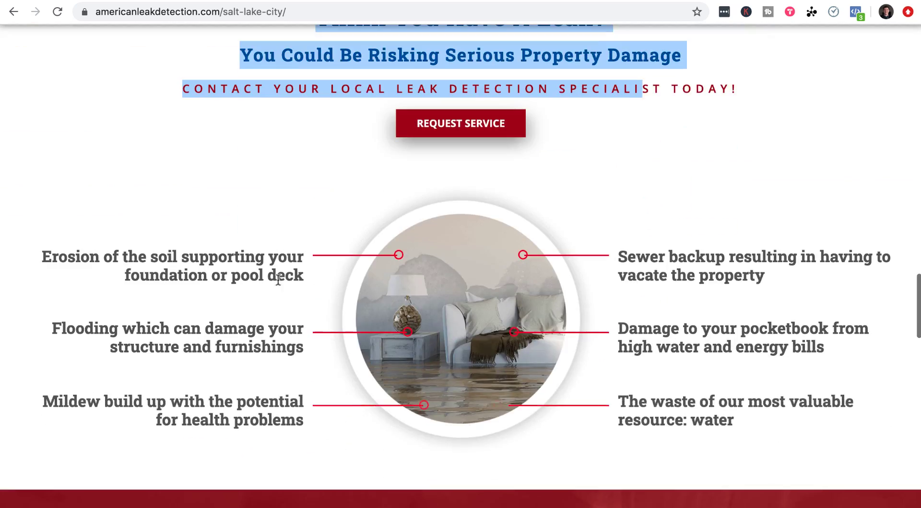
scroll(448, 326, down, 8)
scroll(519, 336, down, 18)
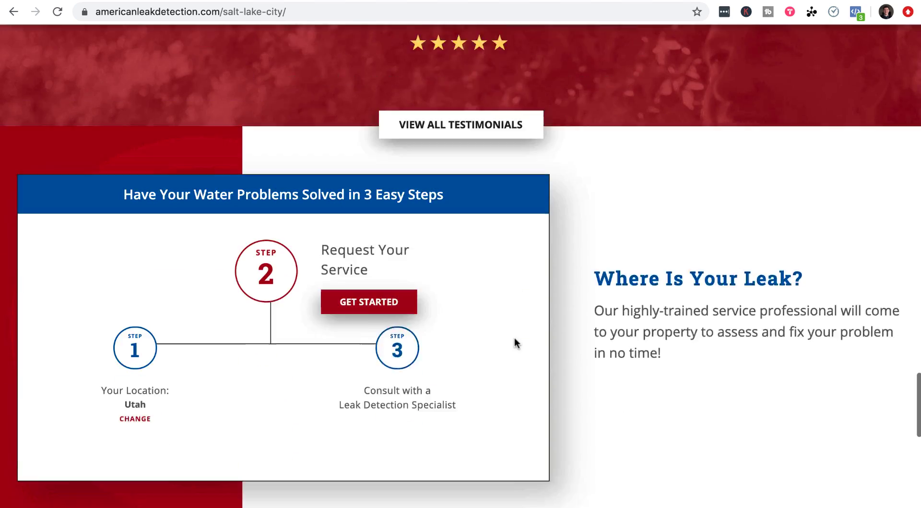
scroll(566, 342, up, 5)
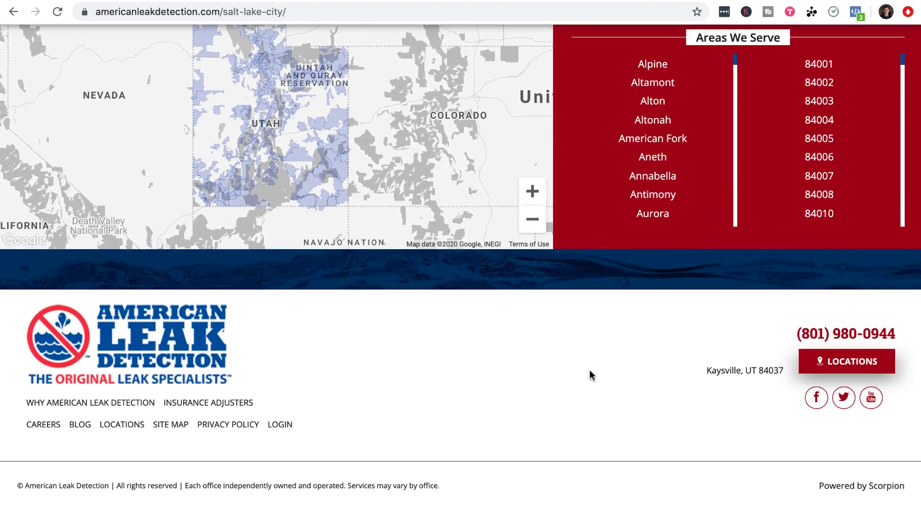
scroll(666, 313, down, 6)
scroll(664, 313, down, 5)
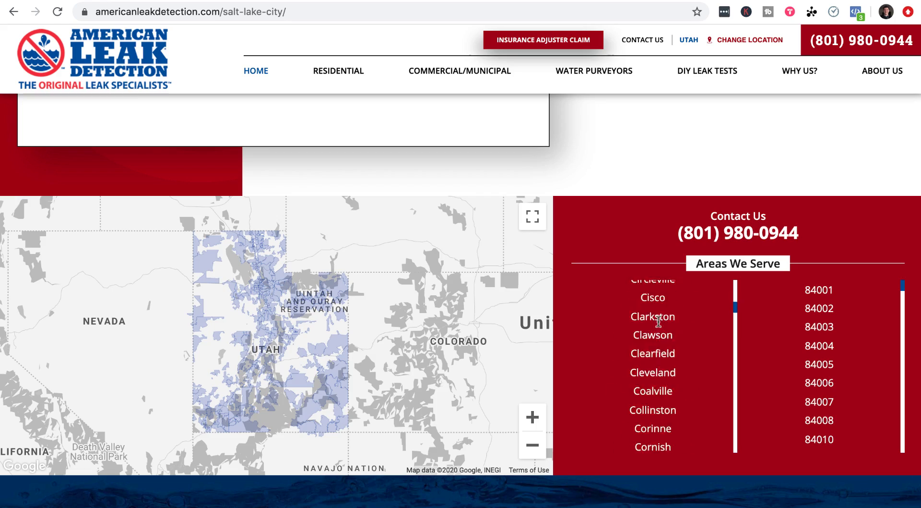
scroll(645, 331, up, 20)
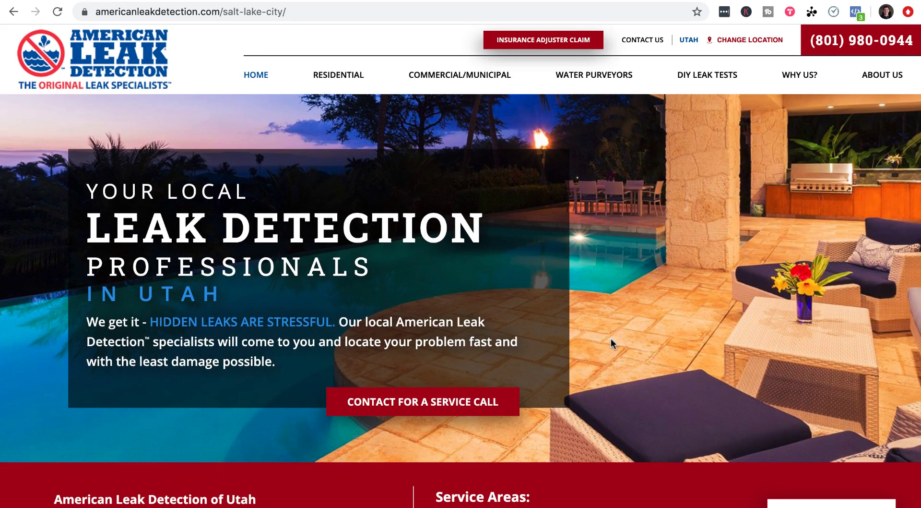
drag(376, 258, 176, 205)
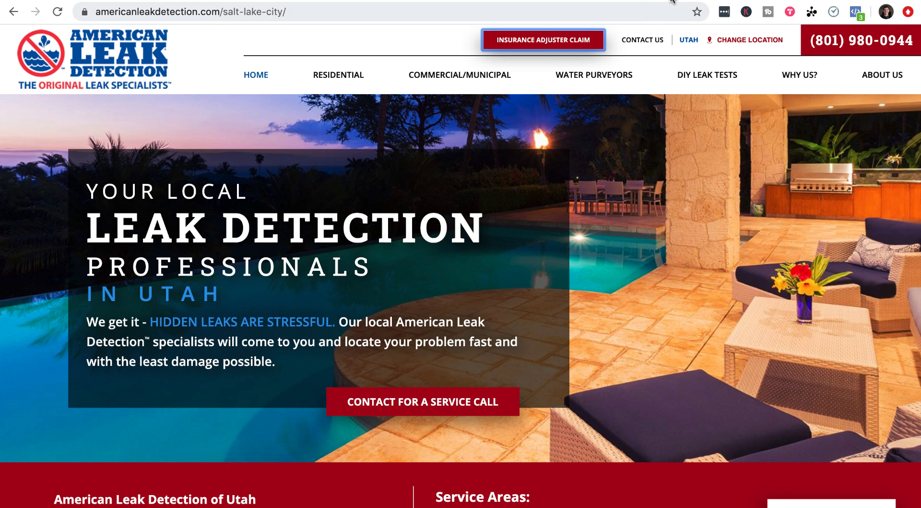
Step: Switch back to the Basecamp document and highlight the heading "LEAK DETECTION COSTS IN UTAH?"
key(ctrl+Tab)
drag(400, 293, 265, 294)
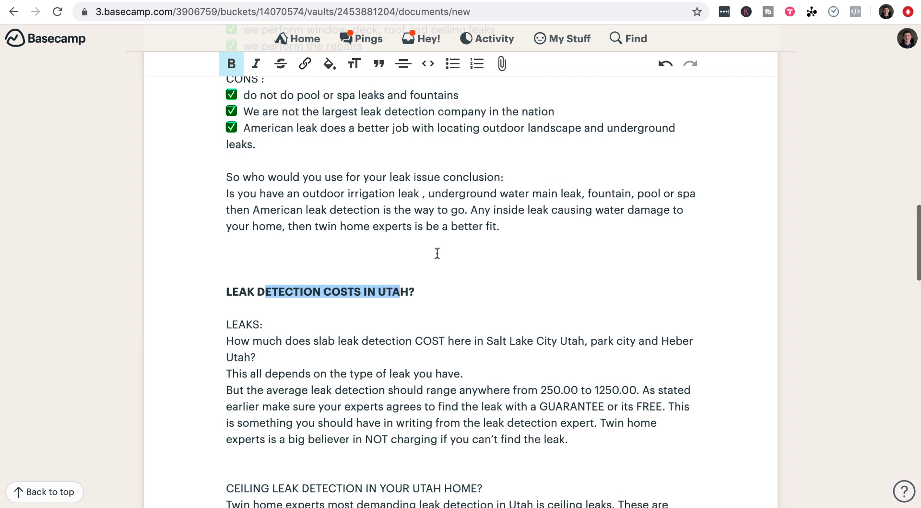
scroll(259, 310, down, 3)
drag(226, 330, 497, 331)
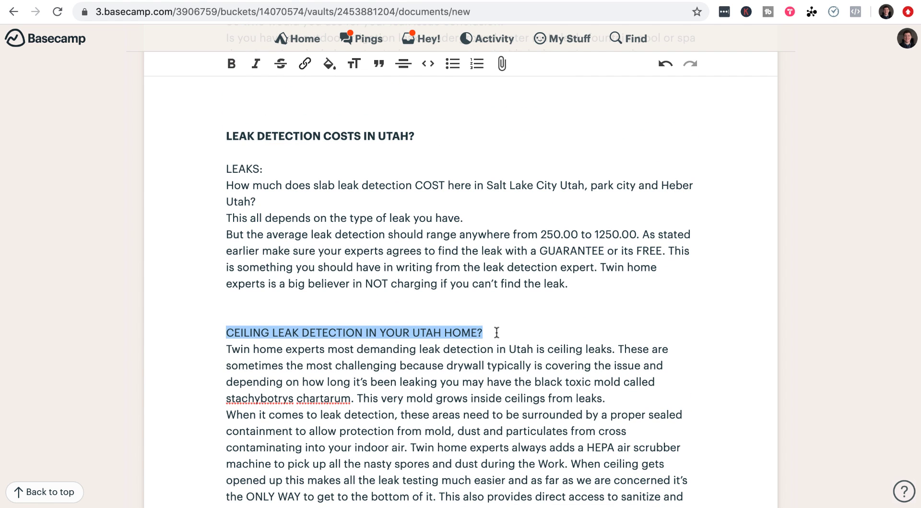
key(ctrl+v)
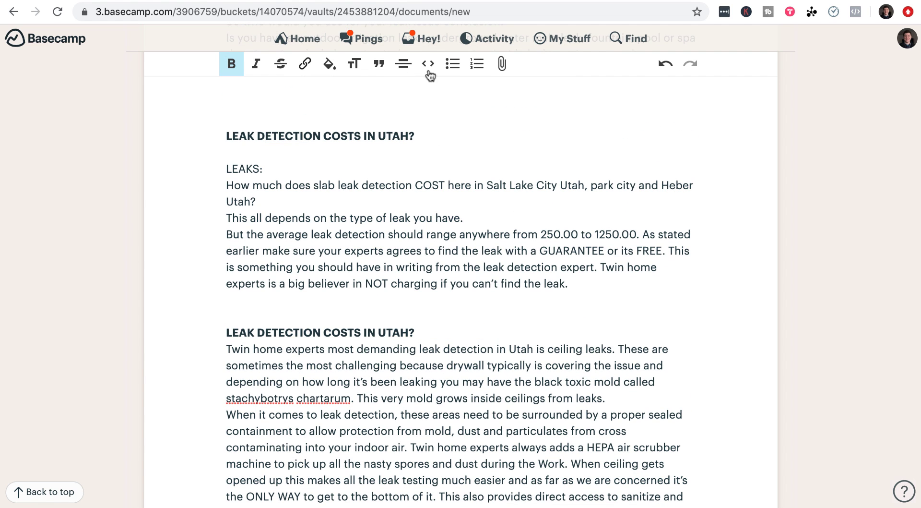
click(660, 65)
Step: Make the heading "CEILING LEAK DETECTION IN YOUR UTAH HOME?" bold and insert a blank line below it
triple_click(463, 331)
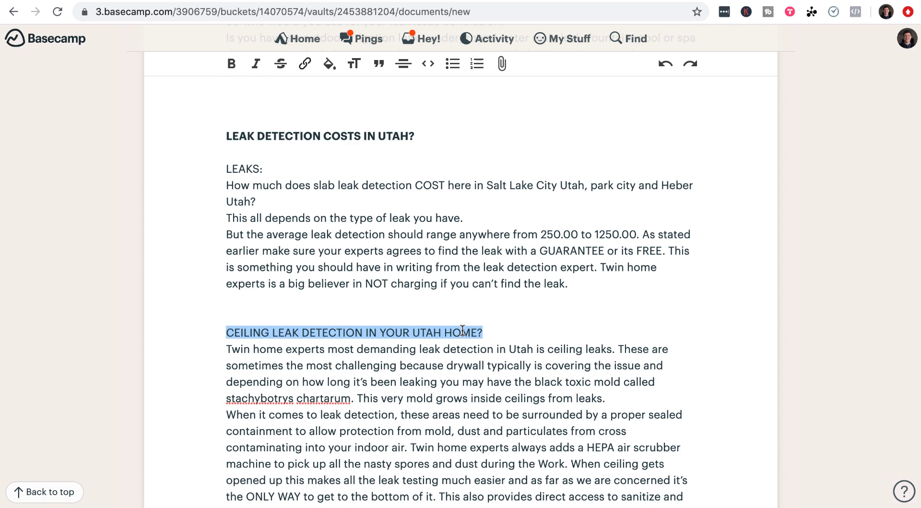
key(Right)
key(Return)
Step: Make "CONCLUSION:" in the ceiling leak section bold and insert blank lines above and below it
scroll(350, 300, down, 7)
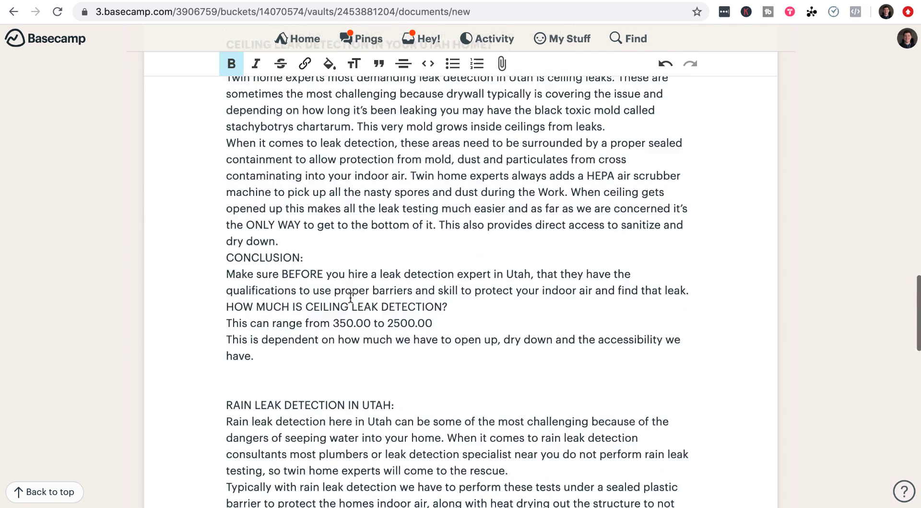
triple_click(285, 223)
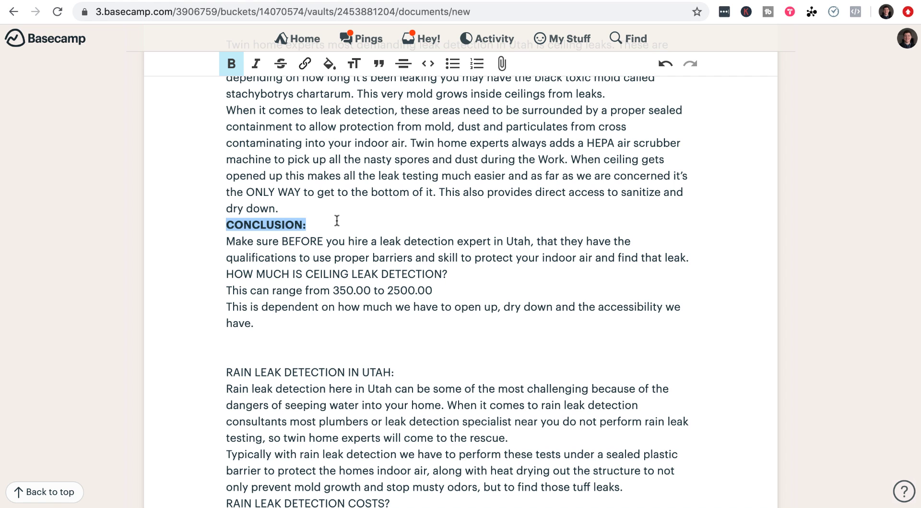
key(Return)
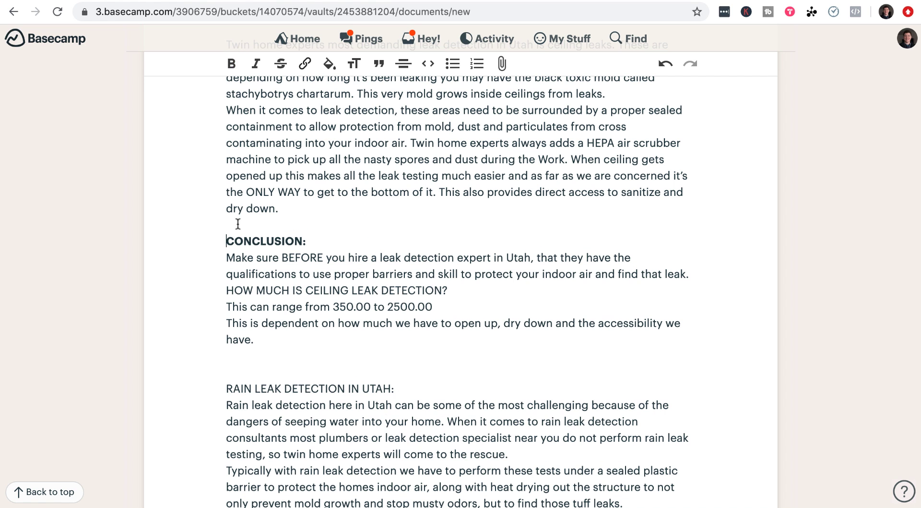
key(Return)
Step: Make the heading "RAIN LEAK DETECTION IN UTAH:" bold and insert a blank line below it
scroll(291, 285, down, 3)
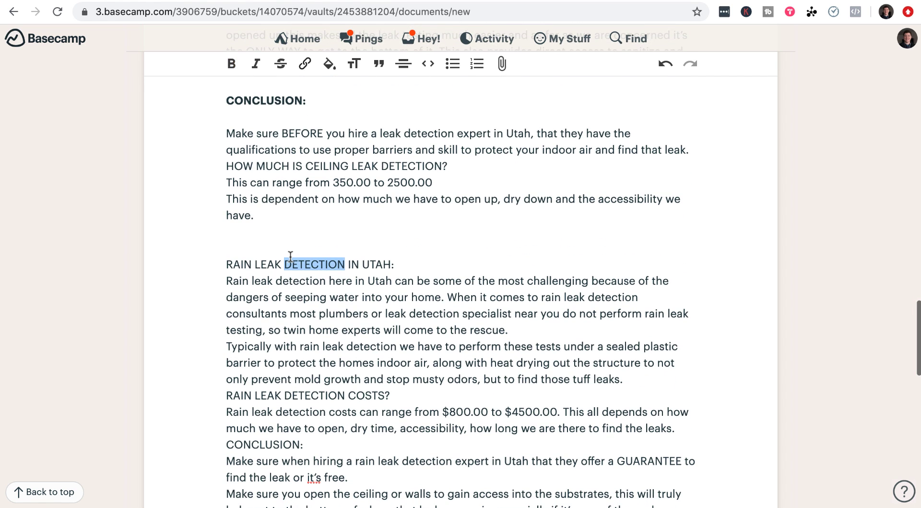
triple_click(290, 257)
key(ctrl+b)
key(Right)
key(Return)
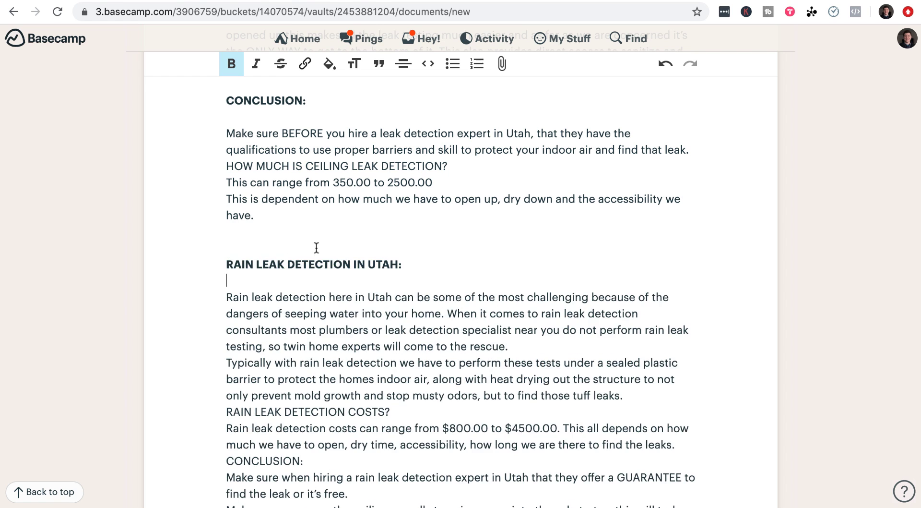
Step: Make "RAIN LEAK DETECTION COSTS?" and the rain section's "CONCLUSION:" bold, with blank lines above and below each
scroll(295, 287, down, 3)
triple_click(286, 298)
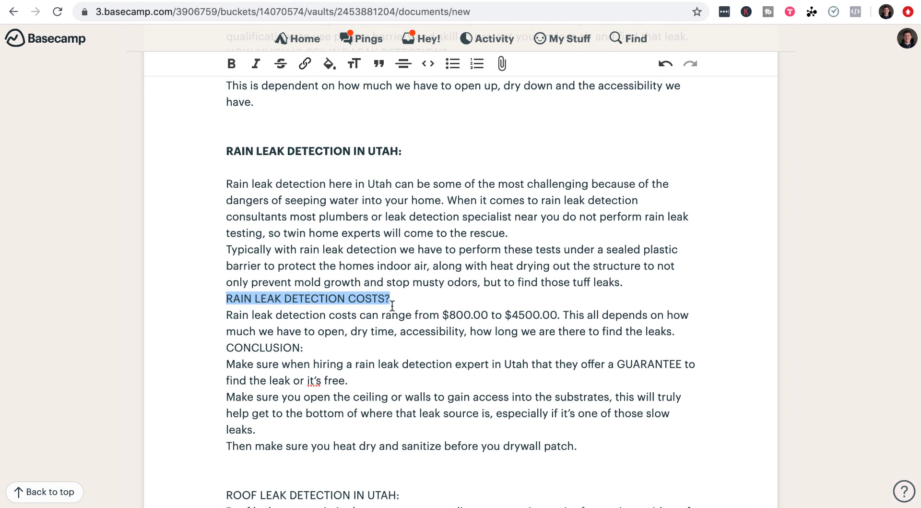
key(ctrl+b)
key(Right)
key(Return)
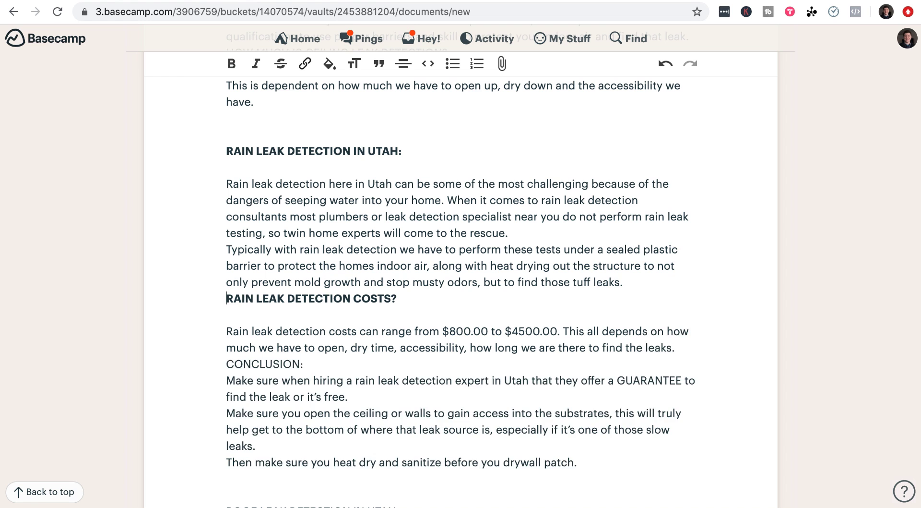
key(Return)
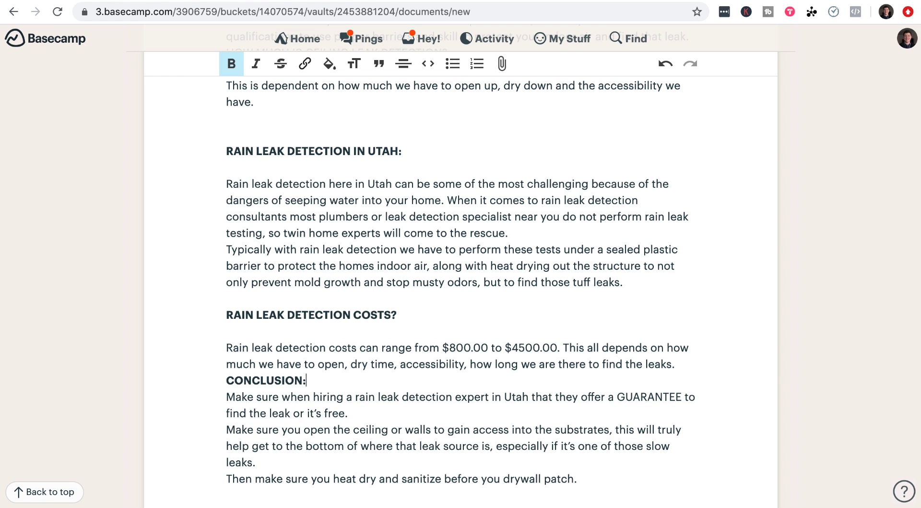
key(Return)
key(Return)
Step: Make the heading "ROOF LEAK DETECTION IN UTAH:" bold and insert a blank line below it
scroll(259, 336, down, 5)
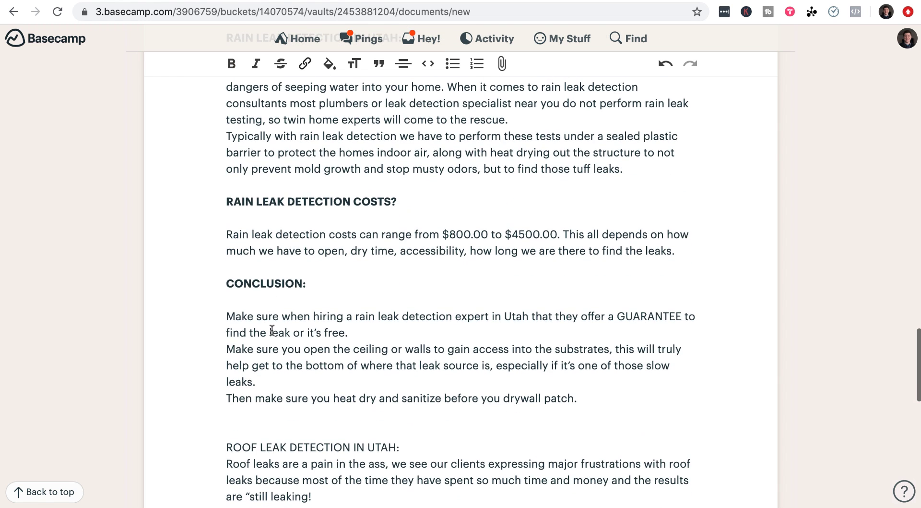
triple_click(275, 342)
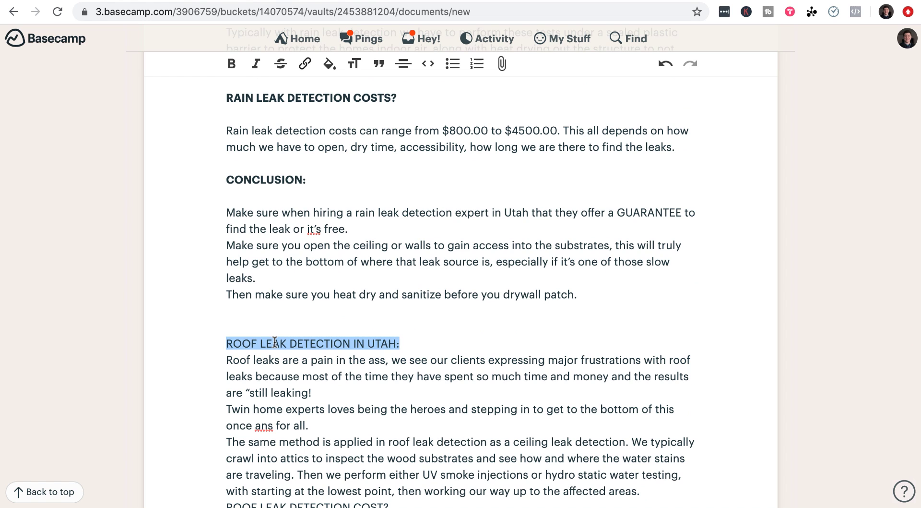
key(ctrl+b)
key(Right)
key(Return)
Step: Separate the roof leak paragraphs with blank lines, including one above "ROOF LEAK DETECTION COST?"
scroll(334, 358, down, 1)
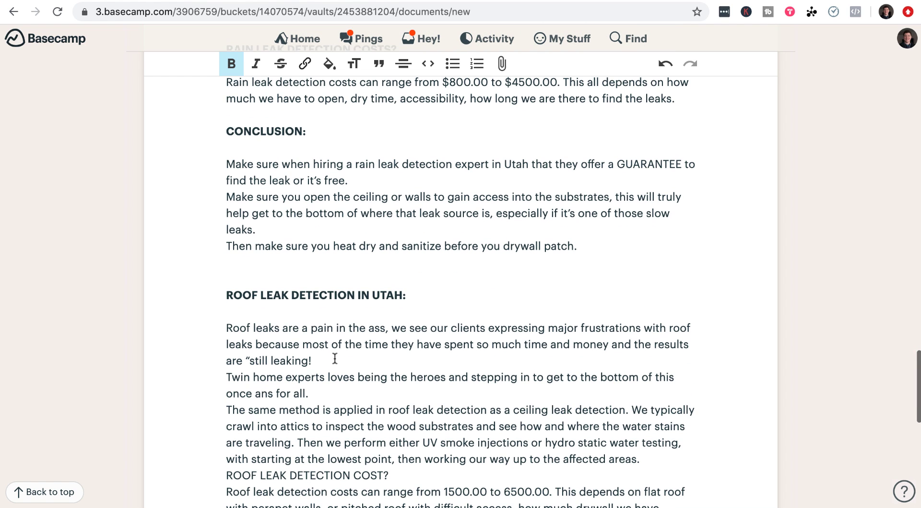
key(Return)
key(Return)
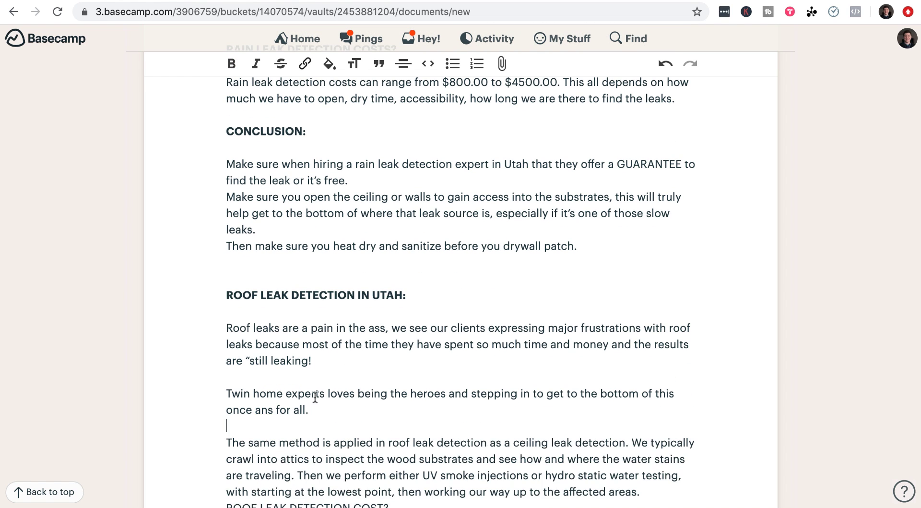
scroll(315, 392, down, 2)
key(Return)
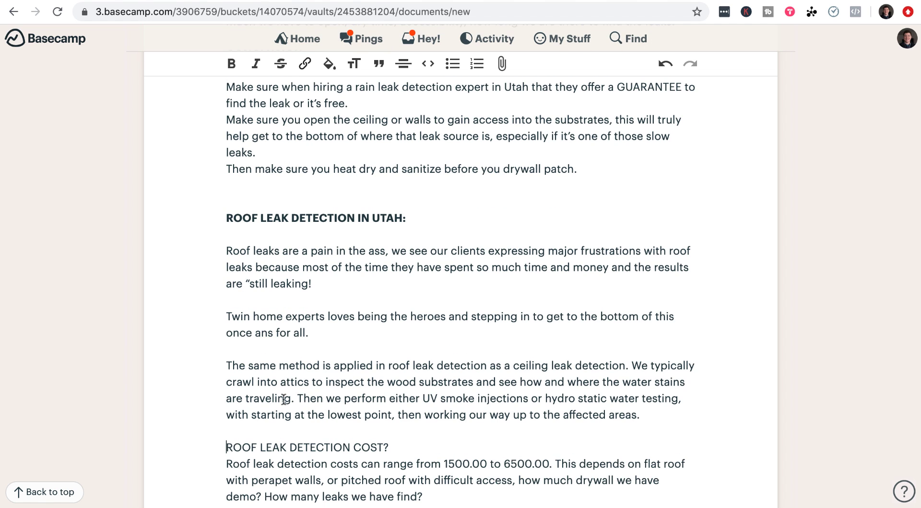
Step: Insert a blank line below "ROOF LEAK DETECTION COST?" and make that heading bold
scroll(452, 395, down, 1)
click(439, 414)
key(Return)
triple_click(276, 411)
click(370, 411)
scroll(401, 418, up, 6)
scroll(402, 417, down, 7)
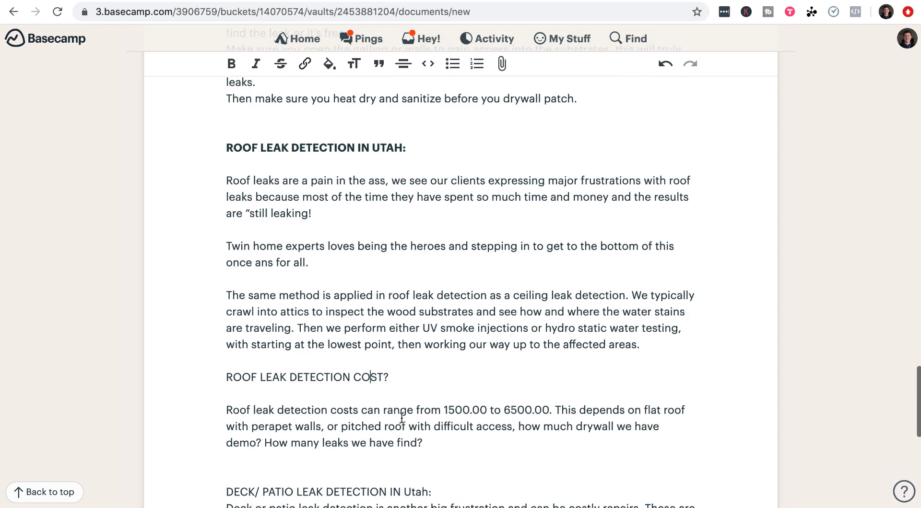
scroll(402, 417, down, 1)
triple_click(299, 365)
key(super+b)
click(312, 380)
Step: Make the heading "DECK/ PATIO LEAK DETECTION IN Utah:" bold and insert a blank line below it
scroll(313, 384, down, 4)
triple_click(310, 372)
key(super+b)
key(Right)
key(Return)
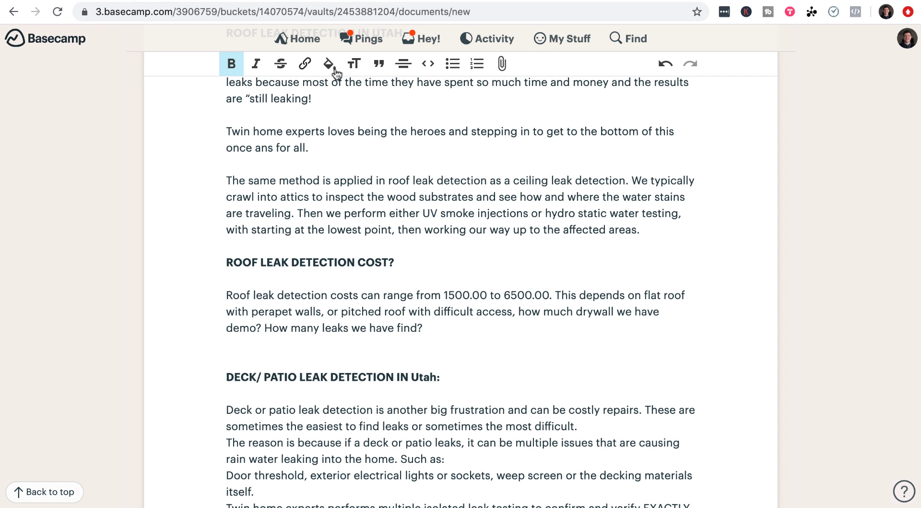
Step: Switch to the Twin Home Experts website, open its Patio Leak Detection page and copy the banner headline
key(ctrl+Tab)
mouse_move(329, 126)
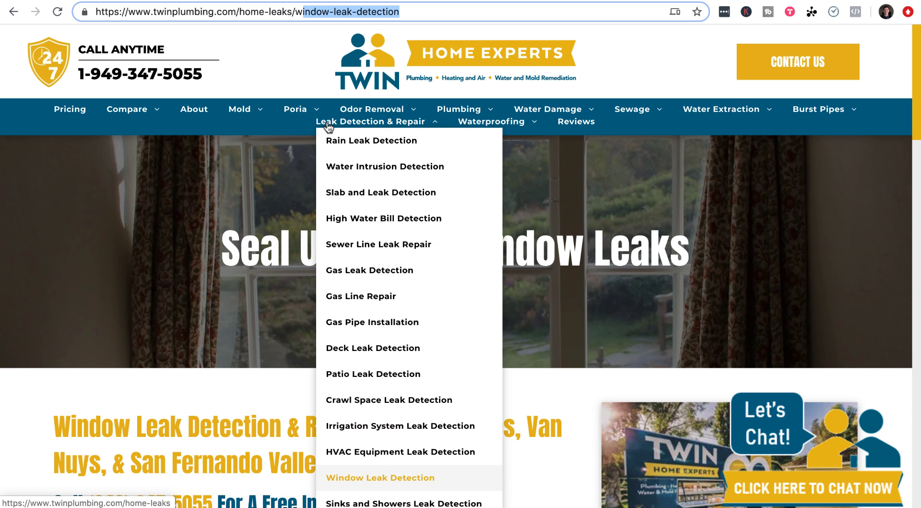
click(356, 379)
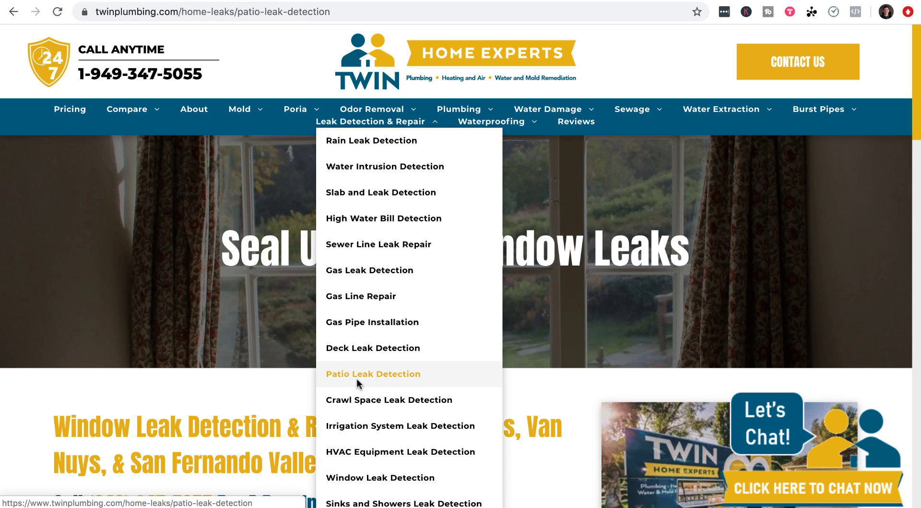
triple_click(666, 249)
key(super+c)
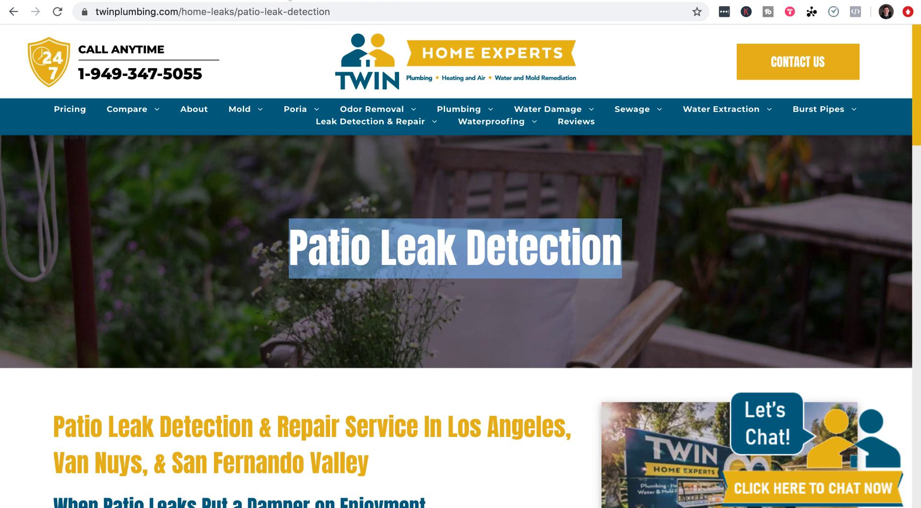
Step: Search Google in a new tab for "Patio Leak Detection los angeles", using the copied headline
right_click(290, 1)
click(307, 3)
key(super+v)
text(;pos)
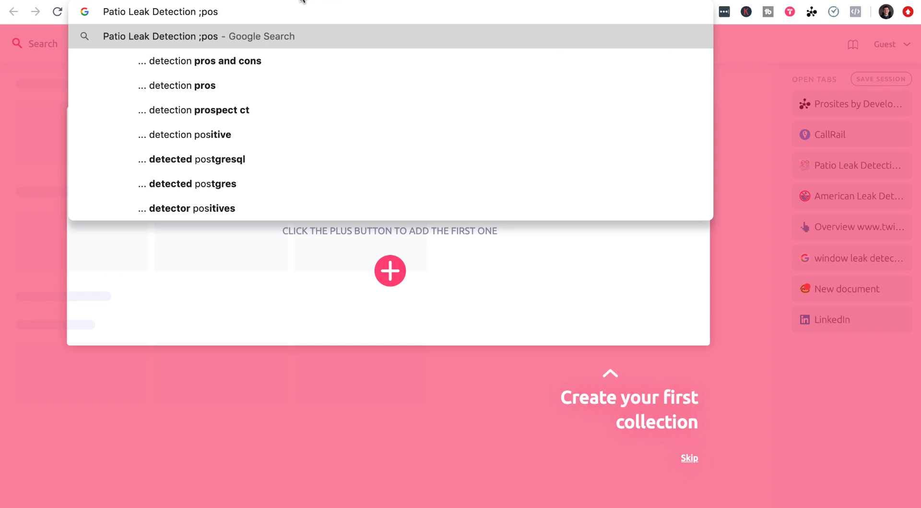
key(BackSpace)
key(BackSpace)
key(BackSpace)
key(BackSpace)
text(los anhe)
key(BackSpace)
key(BackSpace)
text(ngeles)
key(Return)
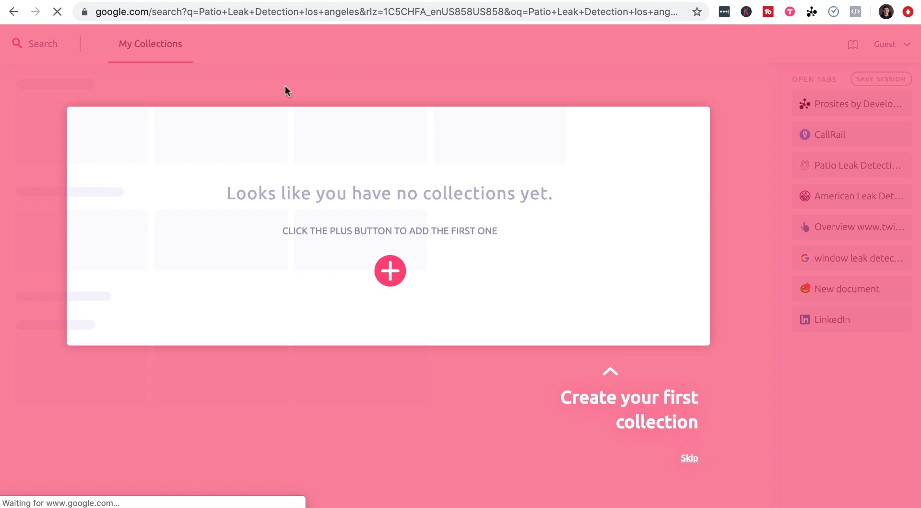
Step: Look through the search results for the twinplumbing.com home-leaks listing and highlight it
scroll(243, 193, down, 8)
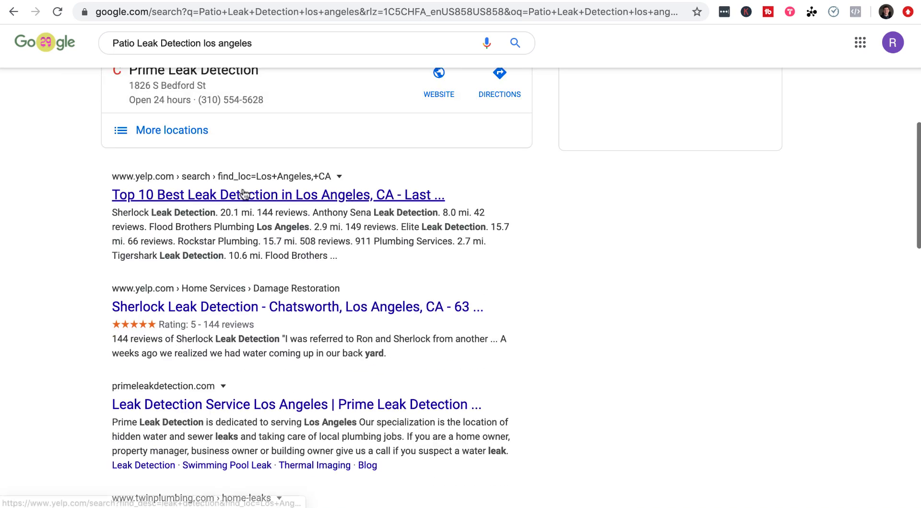
scroll(243, 188, down, 3)
scroll(243, 255, down, 3)
drag(374, 294, 224, 278)
click(223, 278)
drag(97, 248, 383, 294)
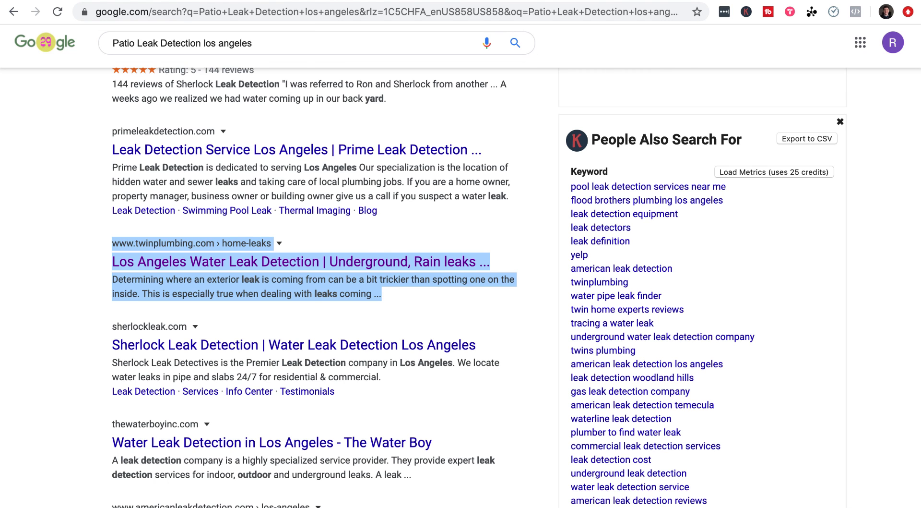
Step: Switch back to the Basecamp document, make "DECK / PATIO leak detection costs?" bold and add blank lines around it
key(ctrl+Tab)
scroll(333, 234, down, 5)
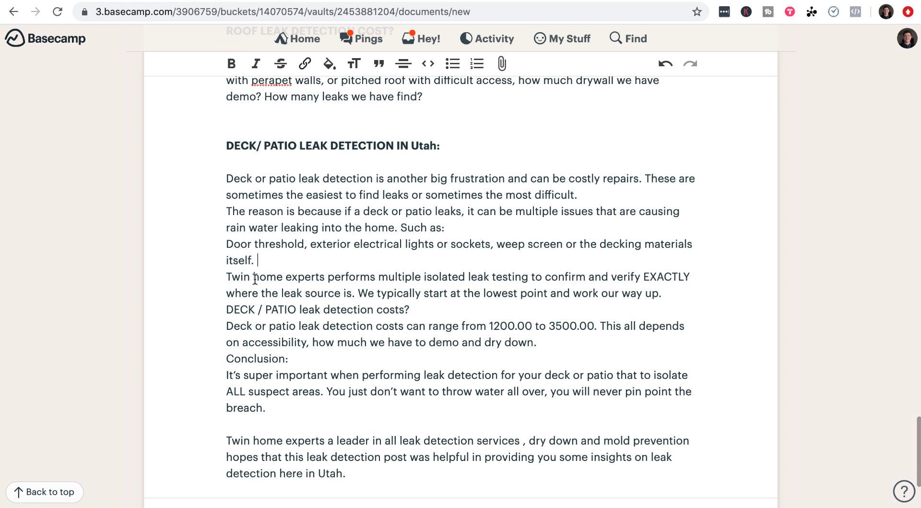
drag(407, 309, 208, 307)
key(ctrl+b)
key(Right)
key(Return)
click(208, 307)
key(Return)
Step: Make the word "Conclusion" in the deck/patio section bold and insert blank lines above and below that line
key(Down)
key(Down)
key(Down)
key(Down)
scroll(318, 298, down, 3)
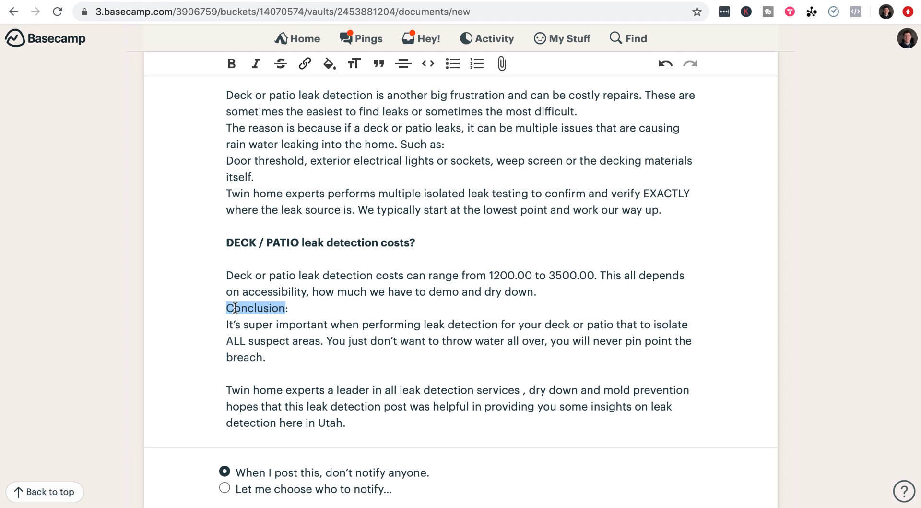
key(Return)
key(BackSpace)
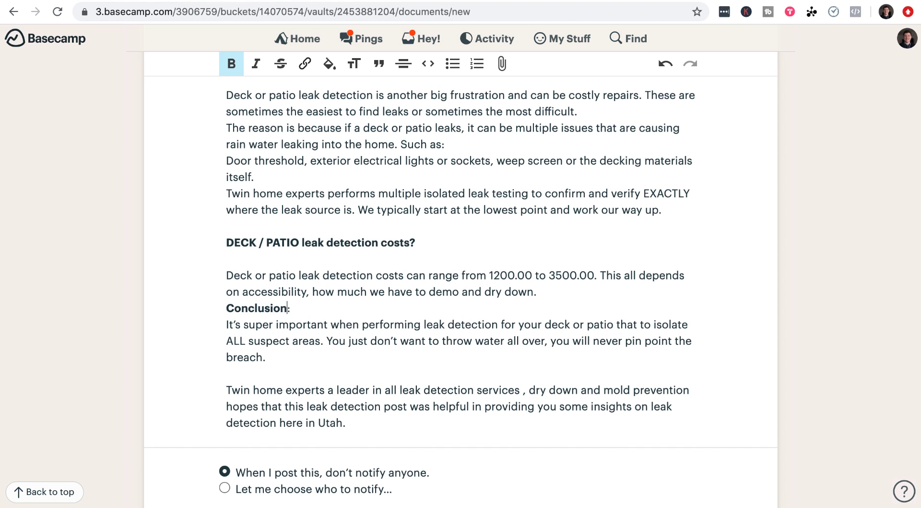
key(Return)
key(Return)
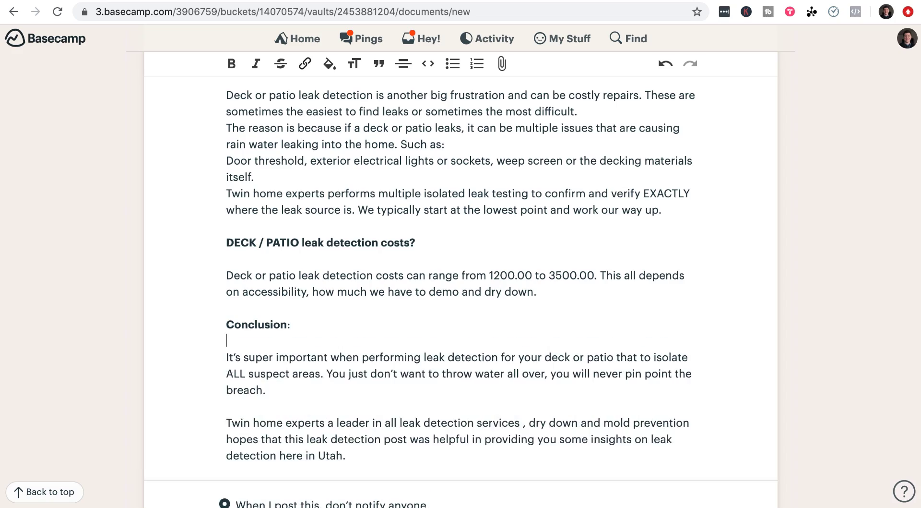
Step: Review the formatted document, highlighting the "LEAK DETECTION COSTS IN UTAH?" heading and the opening comparison text down to the first CONS item
scroll(347, 326, up, 20)
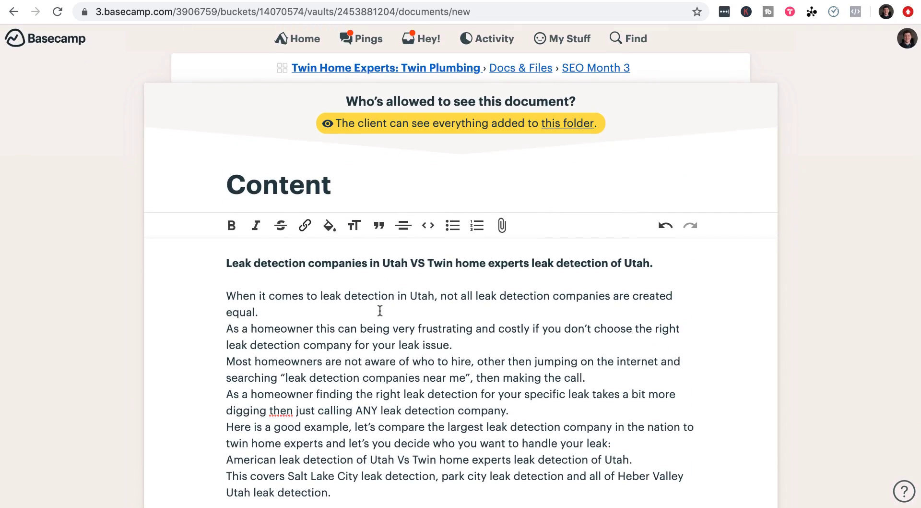
scroll(376, 321, down, 20)
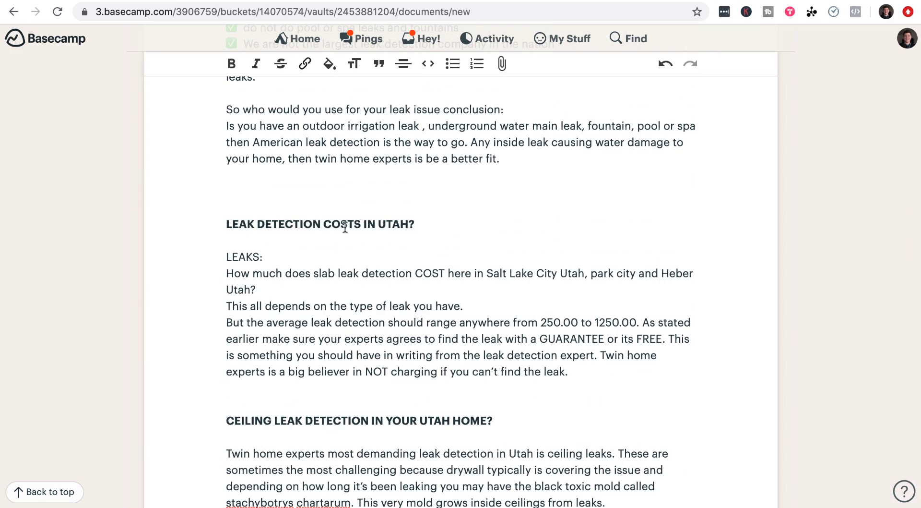
drag(239, 222, 421, 221)
scroll(422, 223, up, 9)
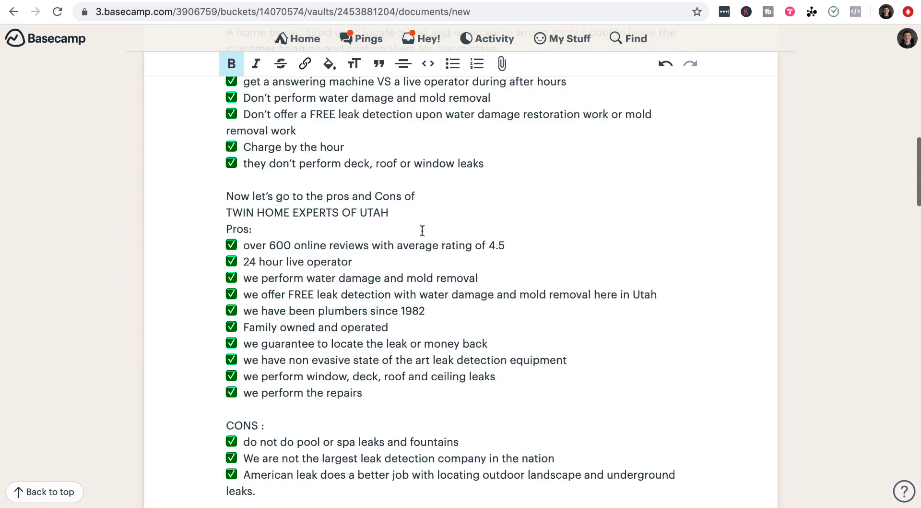
scroll(421, 228, down, 12)
scroll(375, 229, up, 20)
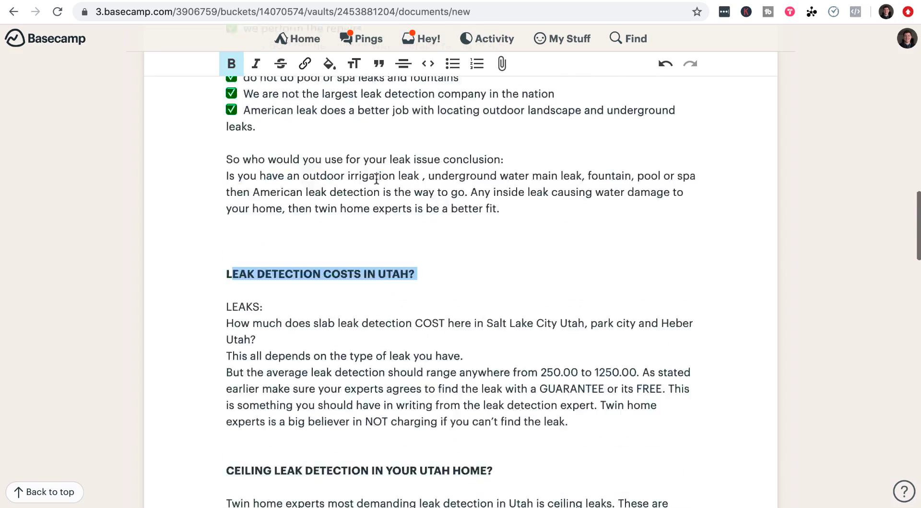
drag(287, 317, 404, 334)
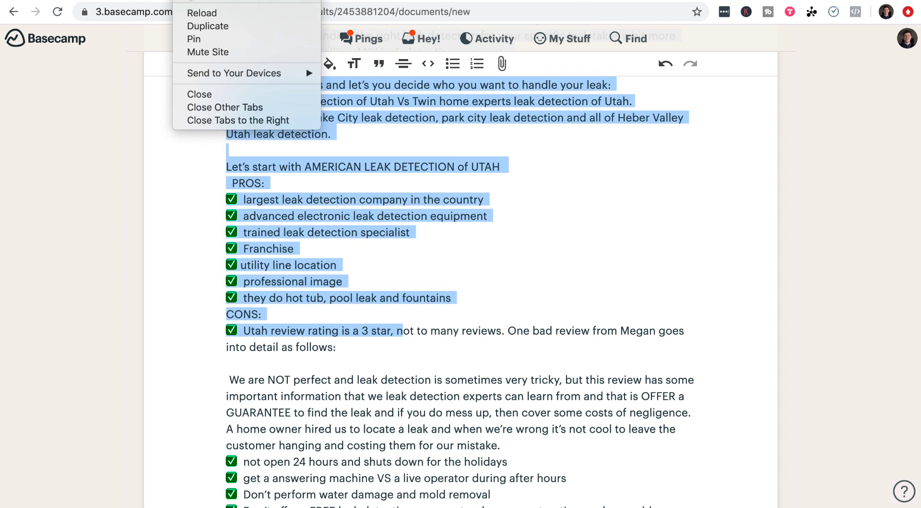
Step: Open the AWW online whiteboard (awwapp.com) in a new browser tab
key(super+t)
text(aww)
key(Return)
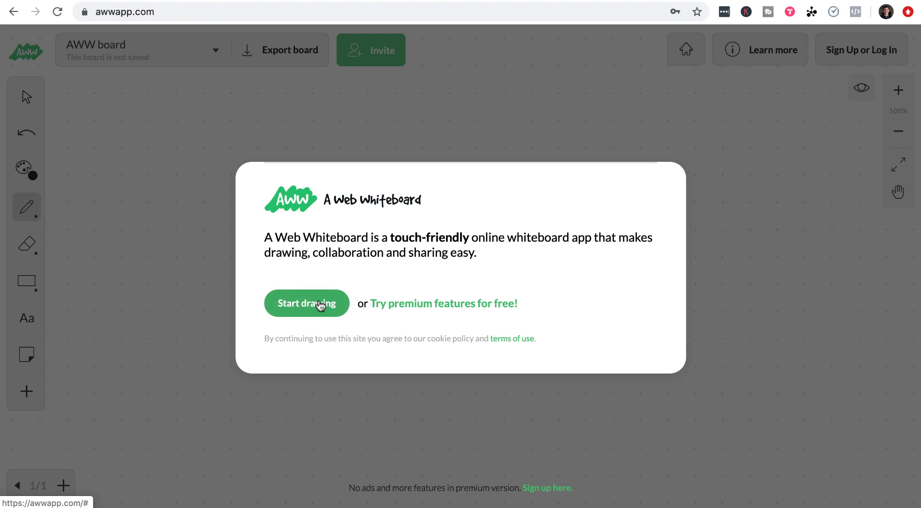
Step: Start a blank whiteboard with the Text tool and copy the Twin Home Experts homepage address from its browser tab
click(320, 306)
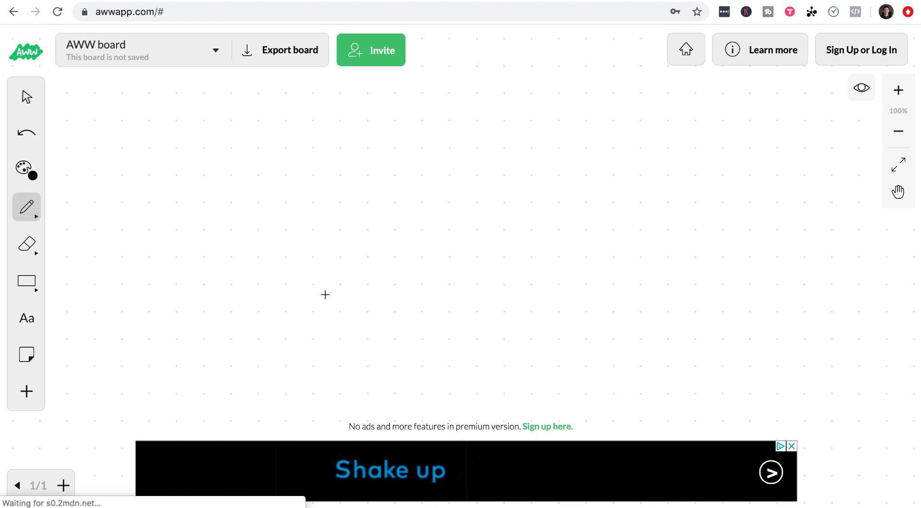
click(23, 322)
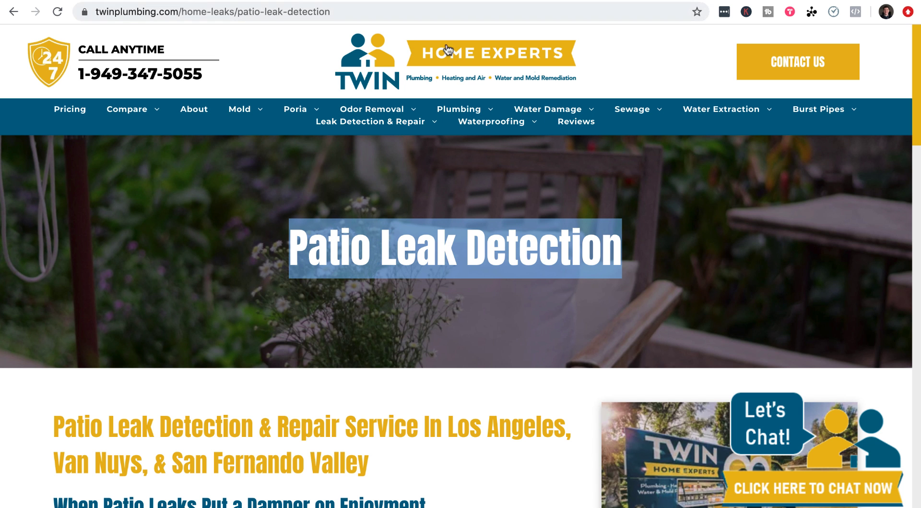
click(447, 49)
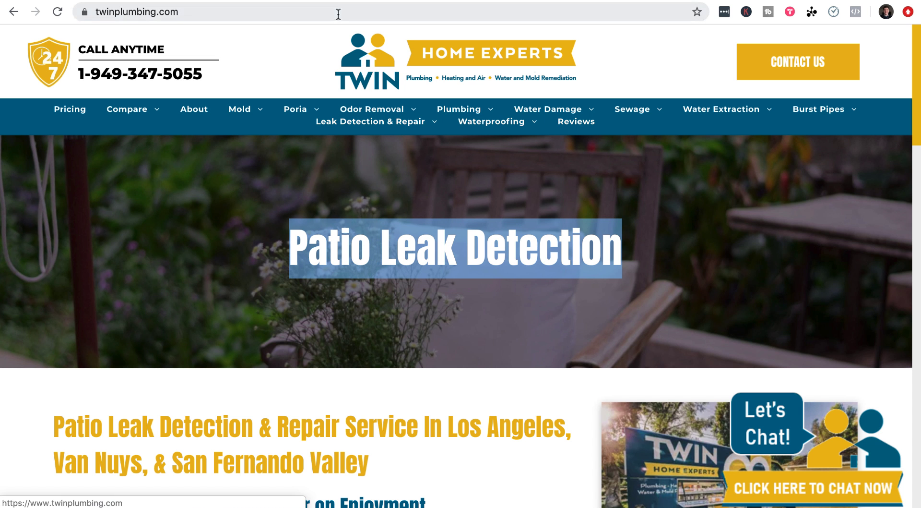
click(329, 12)
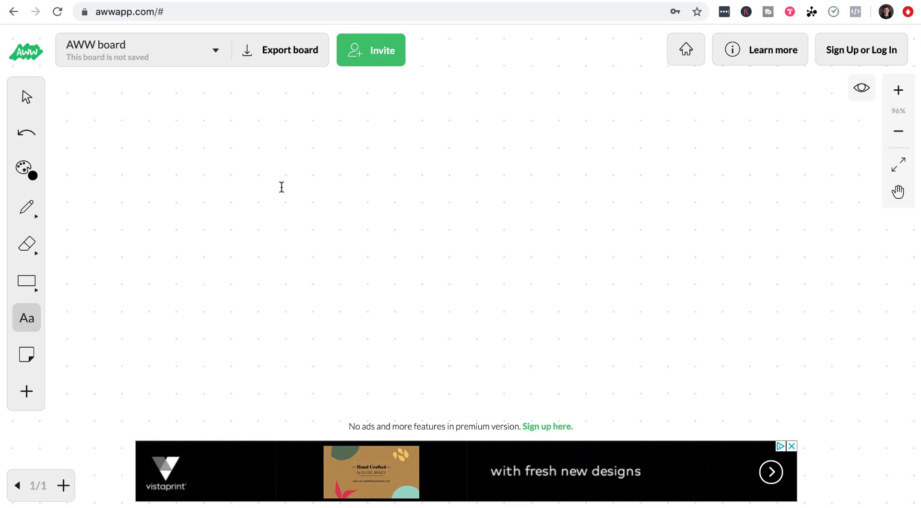
click(282, 187)
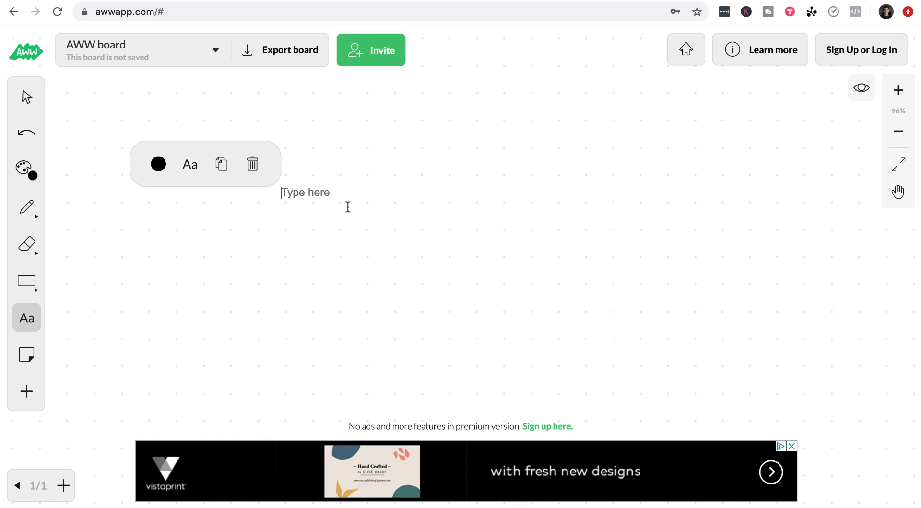
click(190, 164)
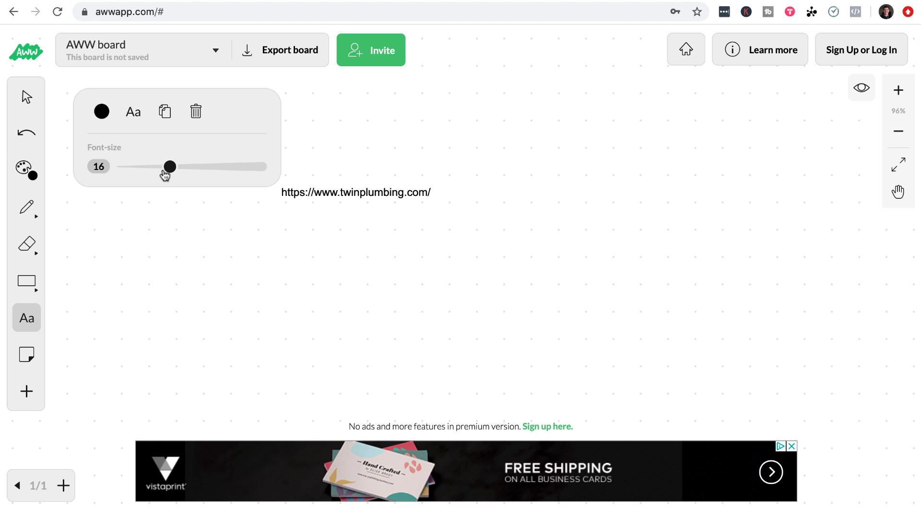
drag(168, 166, 192, 167)
click(897, 192)
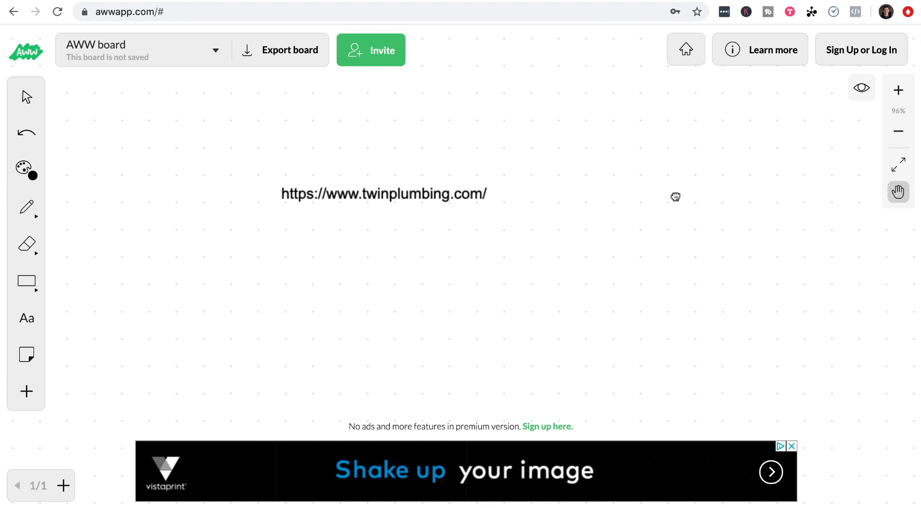
drag(685, 189, 637, 220)
click(26, 318)
click(401, 226)
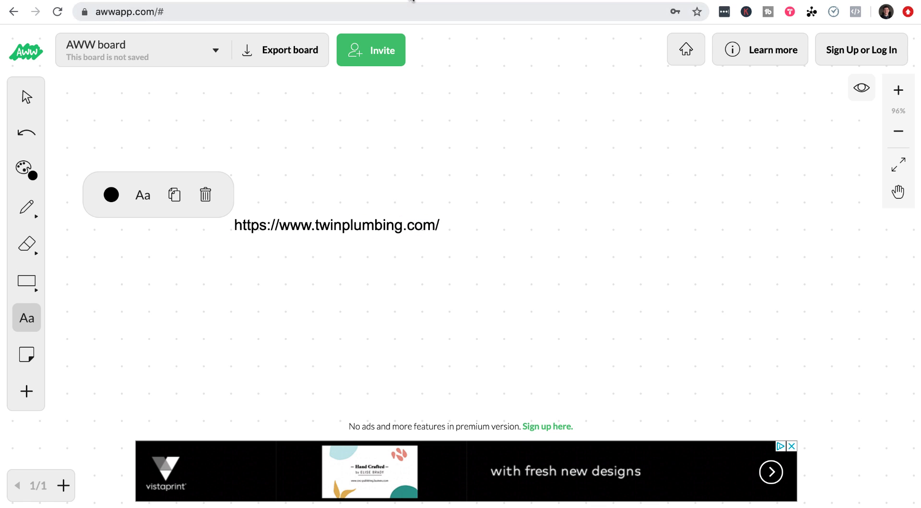
key(ctrl+Tab)
click(315, 9)
text(service-areas/)
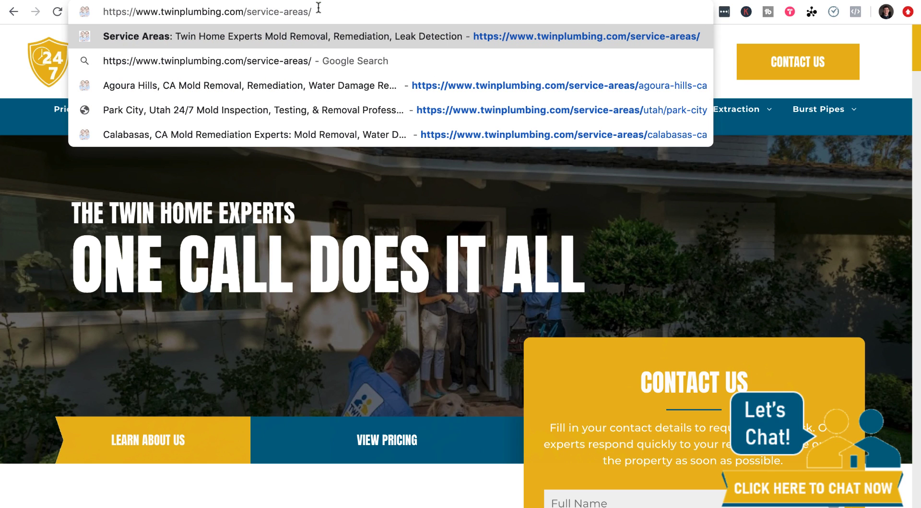
text(utah)
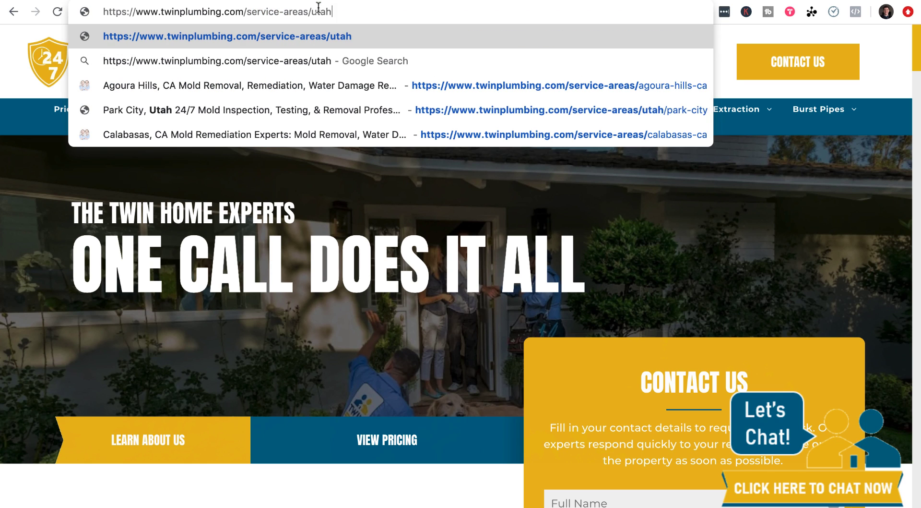
key(Return)
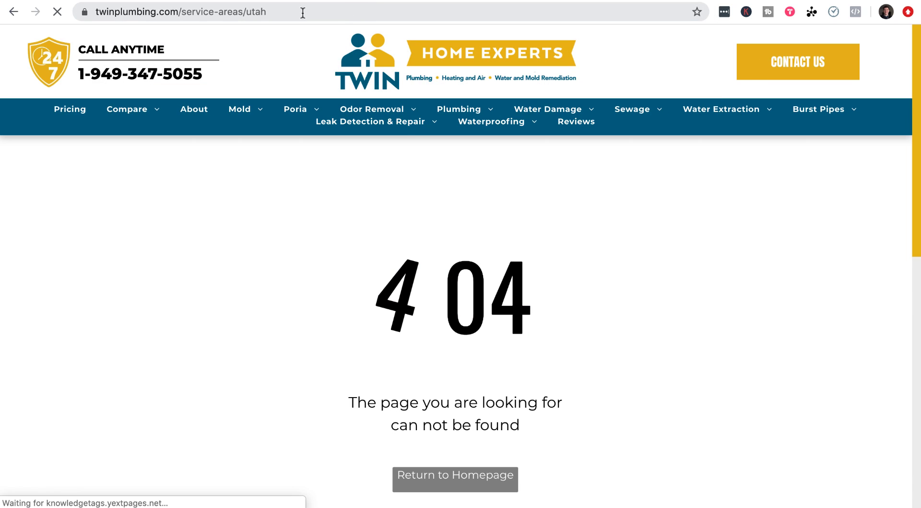
Step: Copy the Utah service-area address, replace the whiteboard text with it, append "/leak-detection" and highlight that ending
click(302, 10)
double_click(348, 10)
key(super+a)
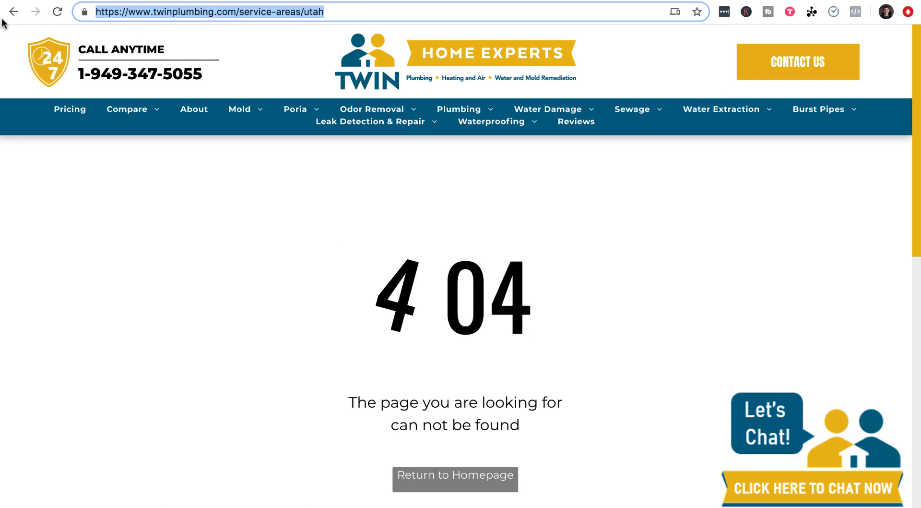
key(ctrl+Tab)
key(super+a)
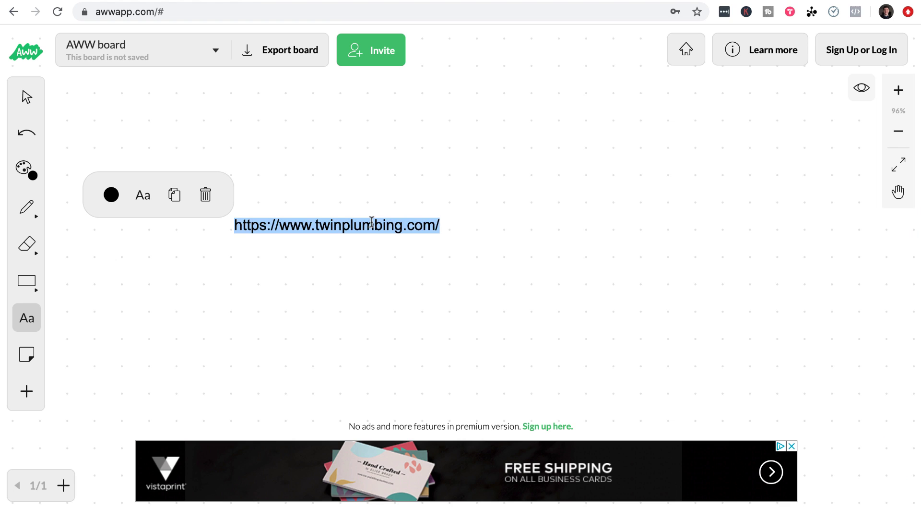
key(super+v)
text(leak-detecyio)
key(BackSpace)
text(tion)
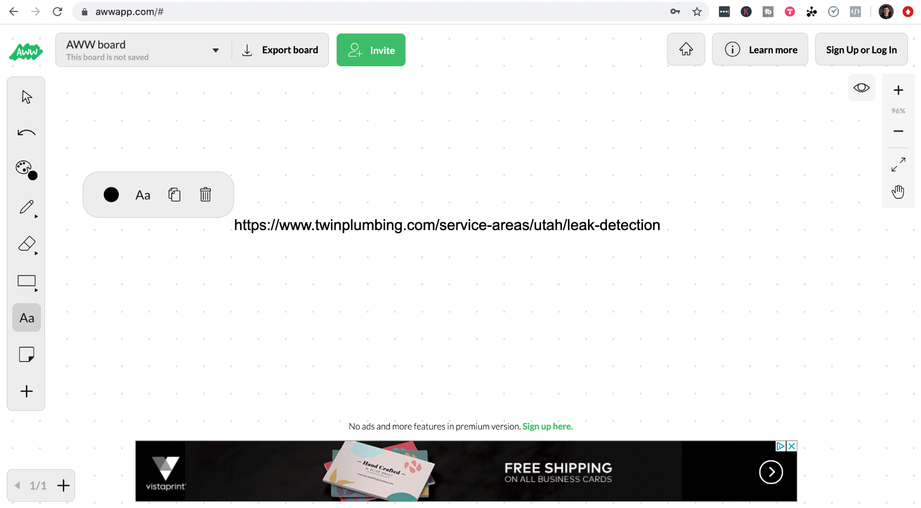
drag(565, 221, 689, 222)
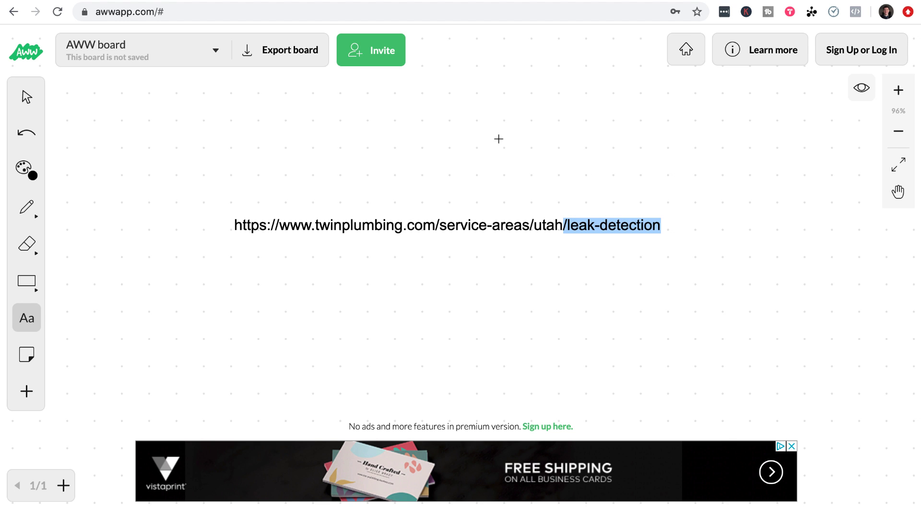
Step: Look through the Content document in Basecamp and American Leak Detection's Salt Lake City page
click(173, 1)
scroll(389, 225, up, 8)
scroll(385, 260, down, 12)
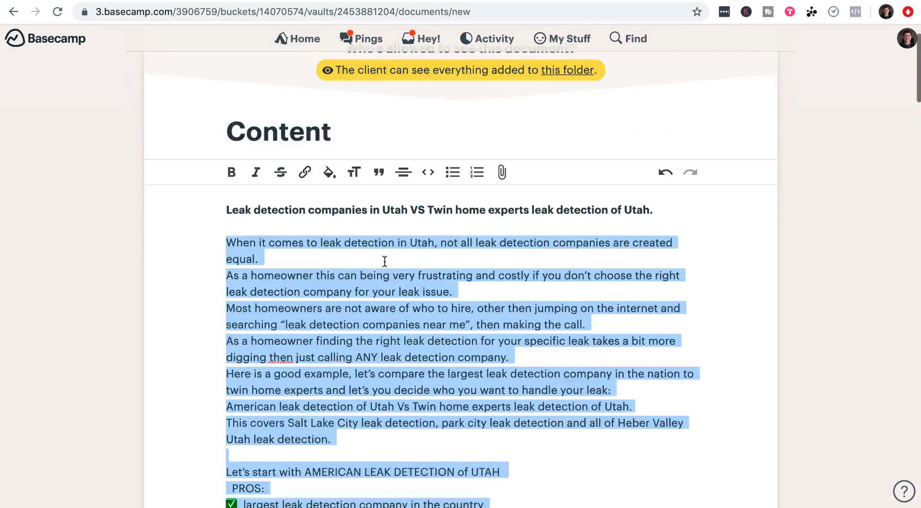
scroll(385, 260, down, 5)
scroll(384, 263, up, 15)
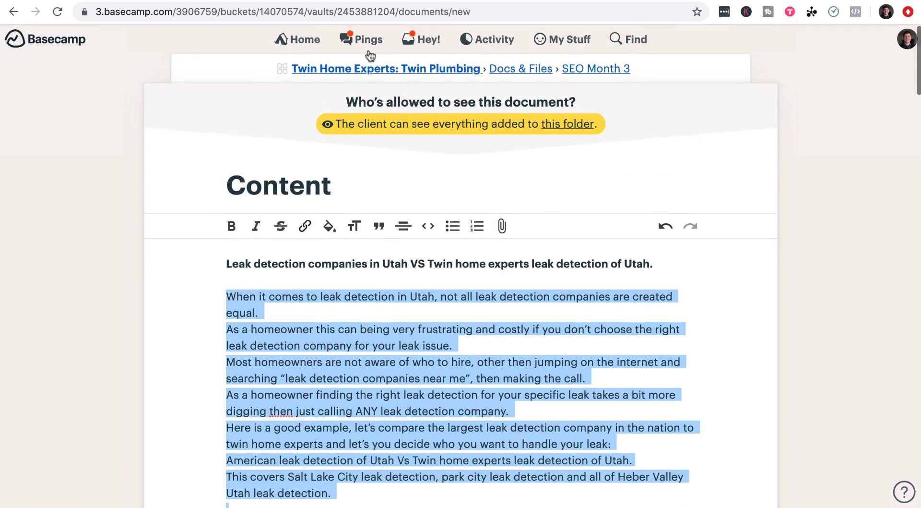
click(552, 0)
scroll(475, 259, down, 12)
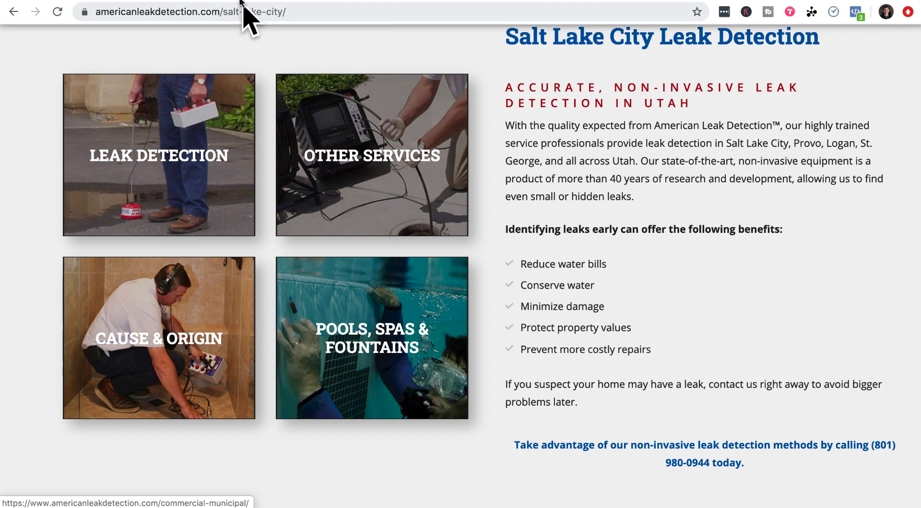
Step: Return to the whiteboard, append "/roof-leak/cost/" to the Utah leak detection address and highlight the address
click(259, 2)
click(687, 228)
click(661, 225)
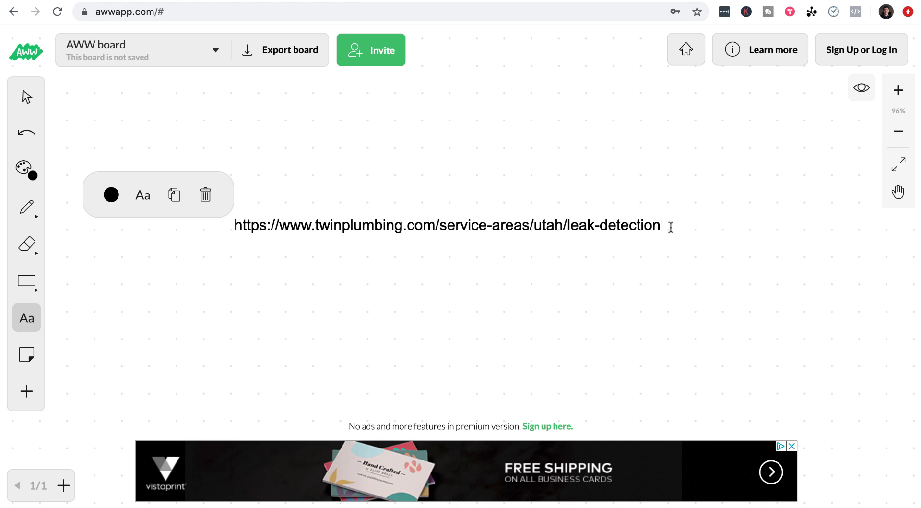
text(roof-leak/costs)
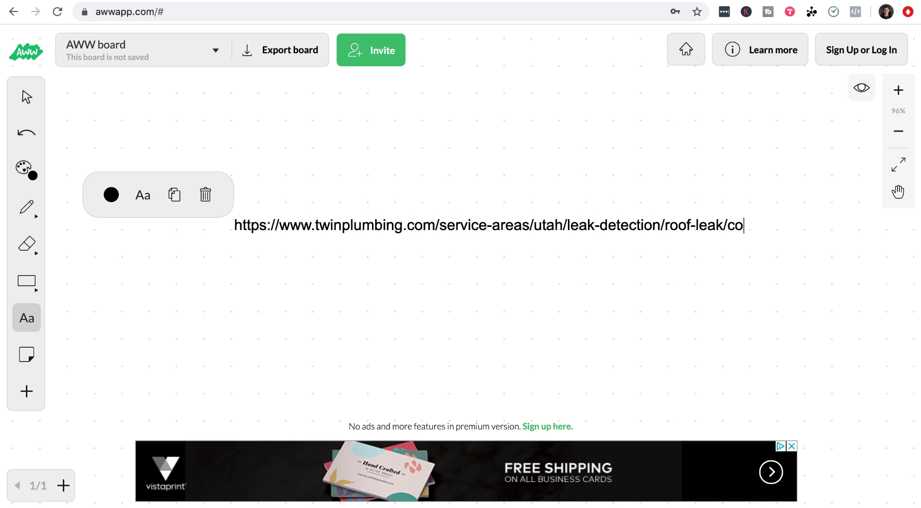
drag(271, 225, 802, 224)
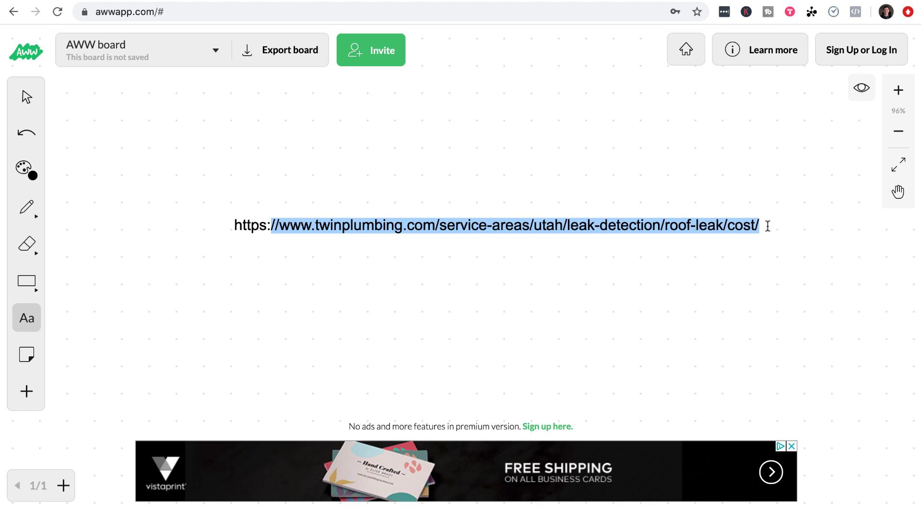
Step: Replace everything after twinplumbing.com/ in the whiteboard address with "leak-detection-companies-in-salt-lake-city-cost-for-roof"
click(413, 225)
drag(439, 225, 825, 224)
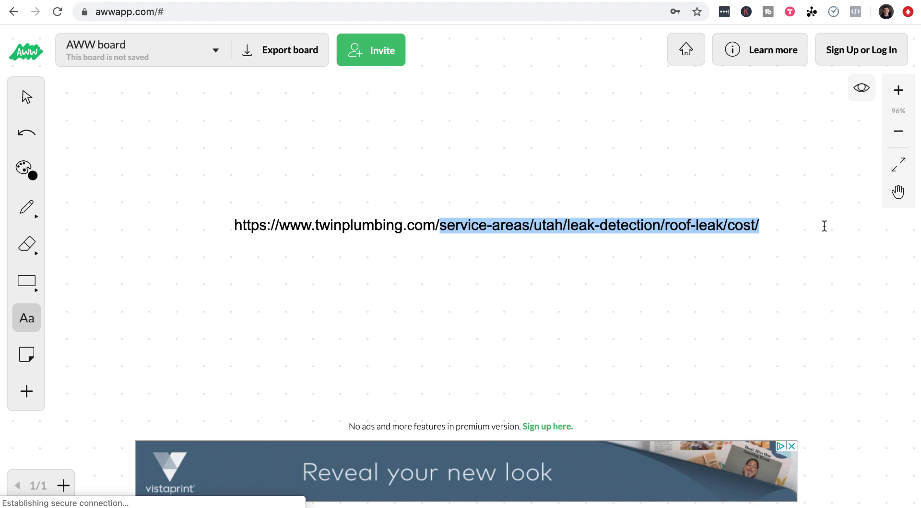
text(s)
key(BackSpace)
text(lea)
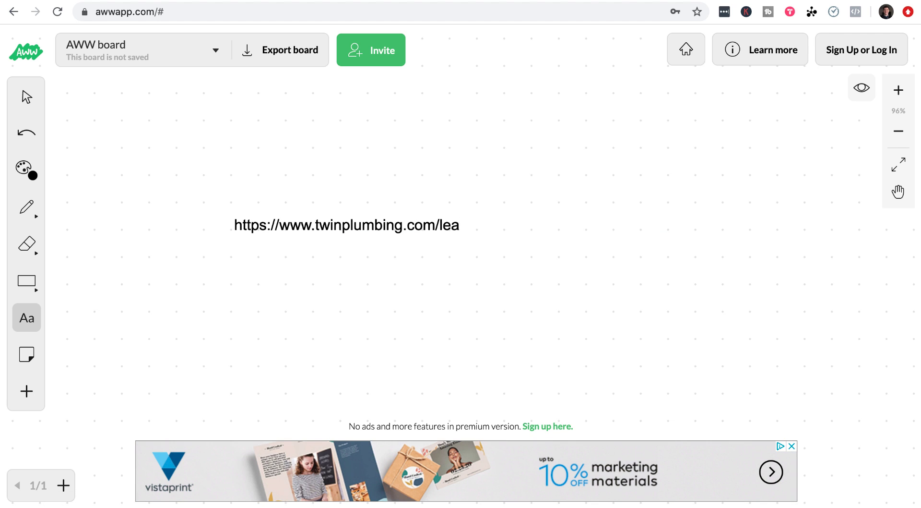
text(ak-detection-companies-i)
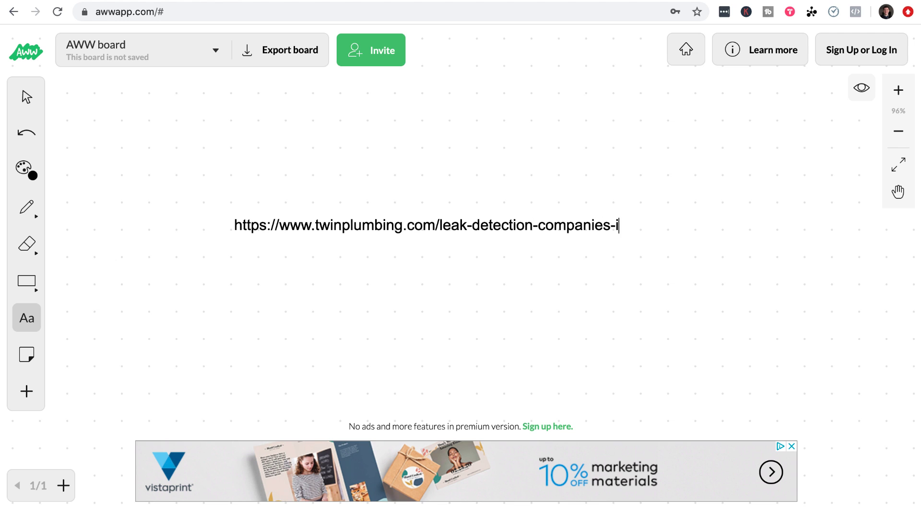
text(n-salt-lake-city)
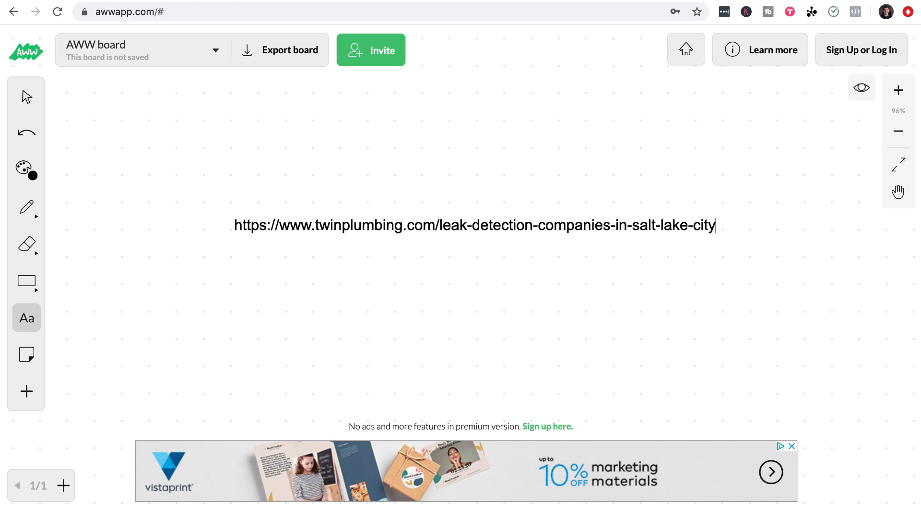
text(-cost-for-roof)
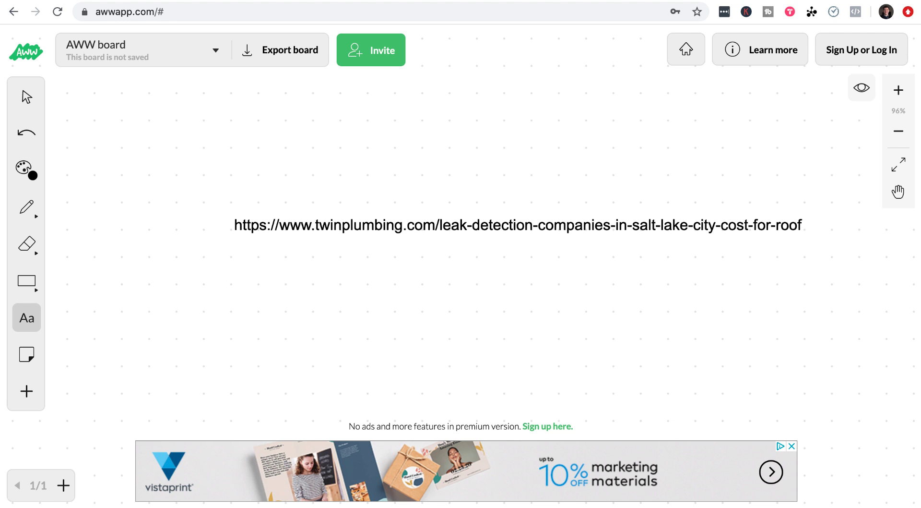
Step: Open American Leak Detection's Leak Detection service page and examine the residential, plumbing and leak-detection parts of its address
key(ctrl+Tab)
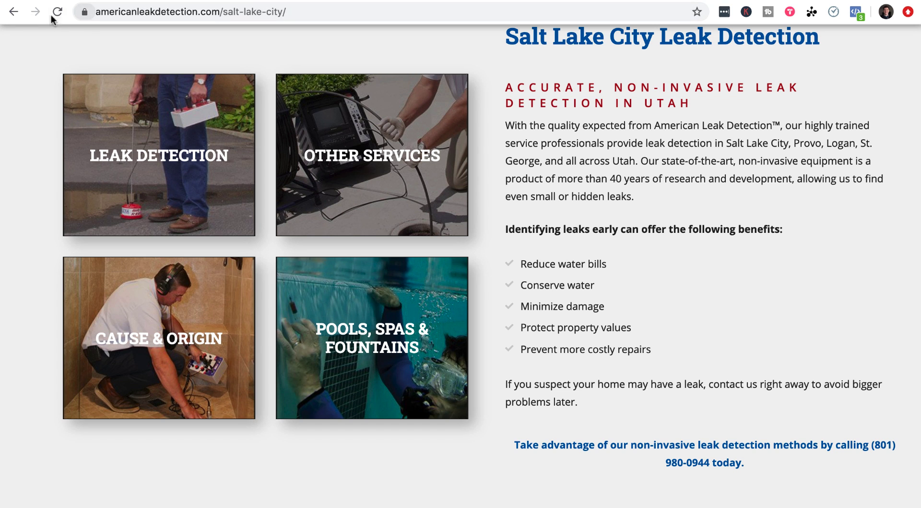
click(182, 182)
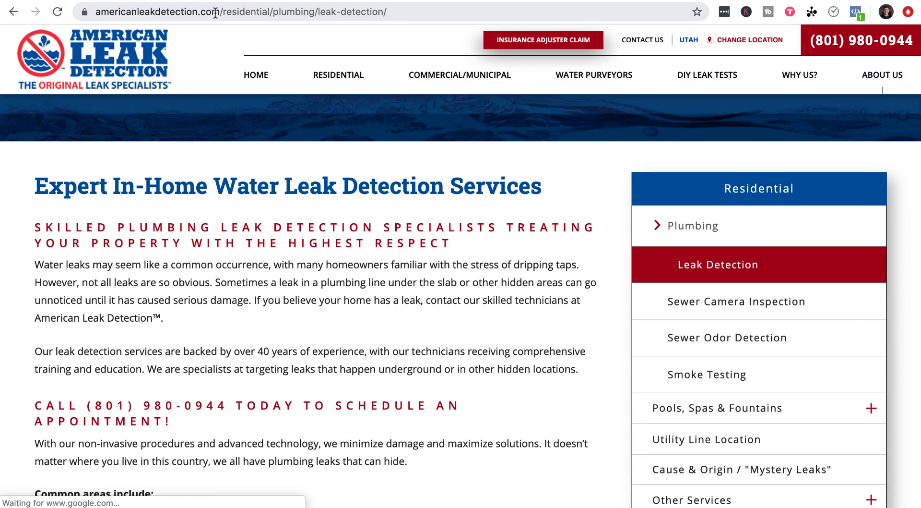
click(238, 13)
double_click(307, 12)
double_click(357, 11)
drag(390, 12, 446, 11)
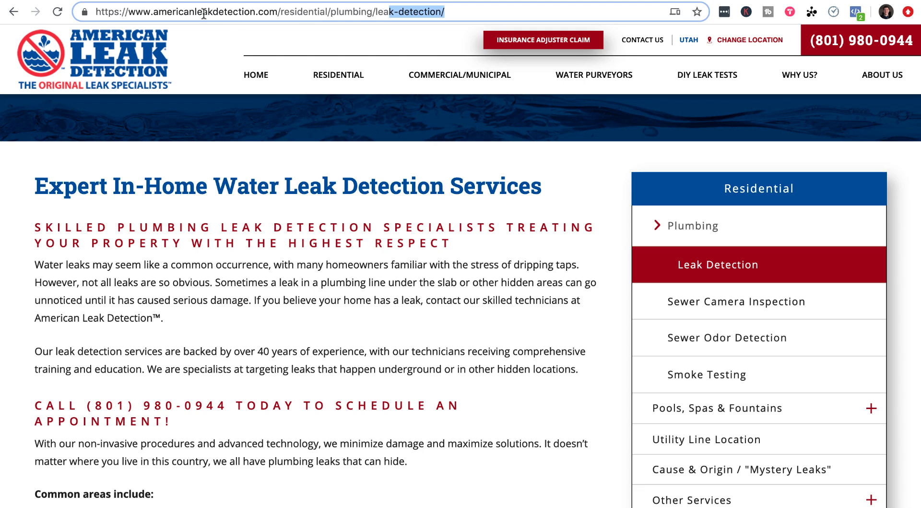
Step: Switch to the Basecamp document and review it from the Utah title keywords through the company pros and cons
key(ctrl+Tab)
click(388, 296)
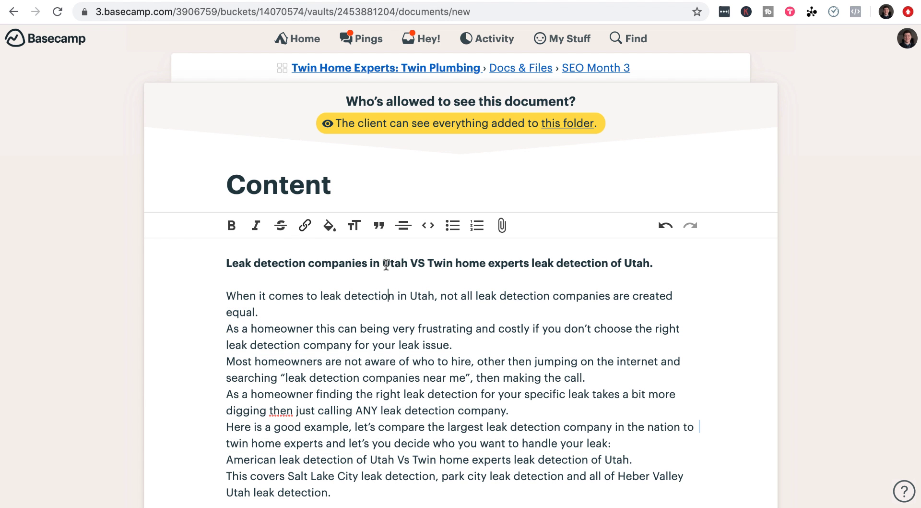
drag(226, 263, 296, 263)
drag(382, 262, 407, 266)
scroll(413, 266, down, 5)
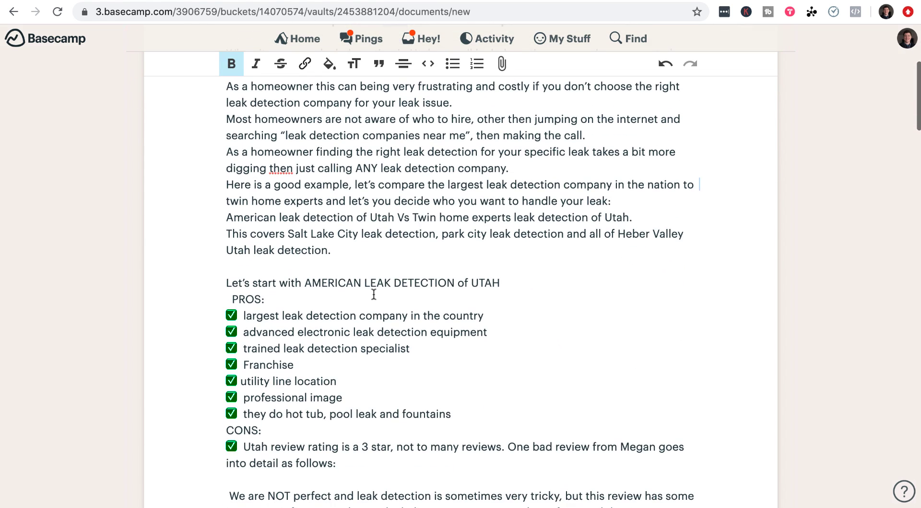
drag(248, 259, 470, 350)
scroll(470, 348, down, 15)
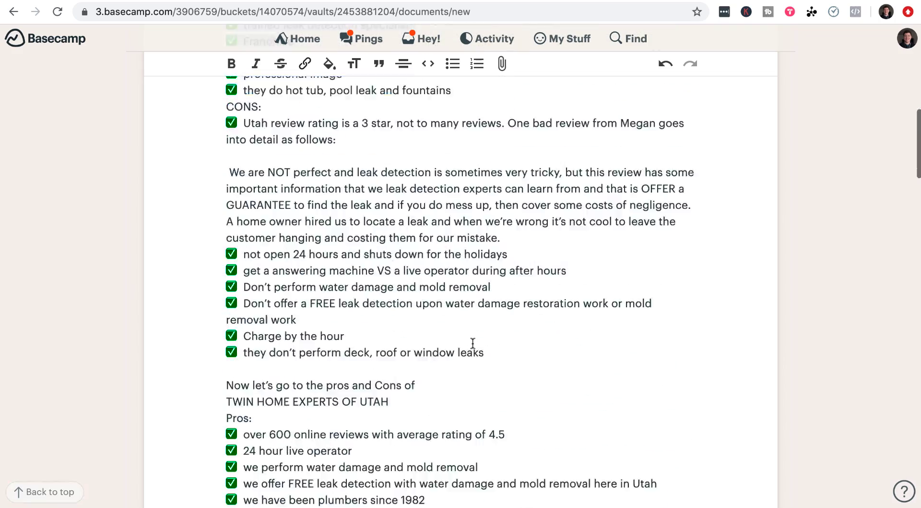
scroll(472, 343, down, 2)
Step: Review the document's leak detection cost, ceiling and roof sections, highlighting "COSTS IN UTA" and "CEILING" in their headings
drag(321, 305, 451, 328)
scroll(451, 328, down, 5)
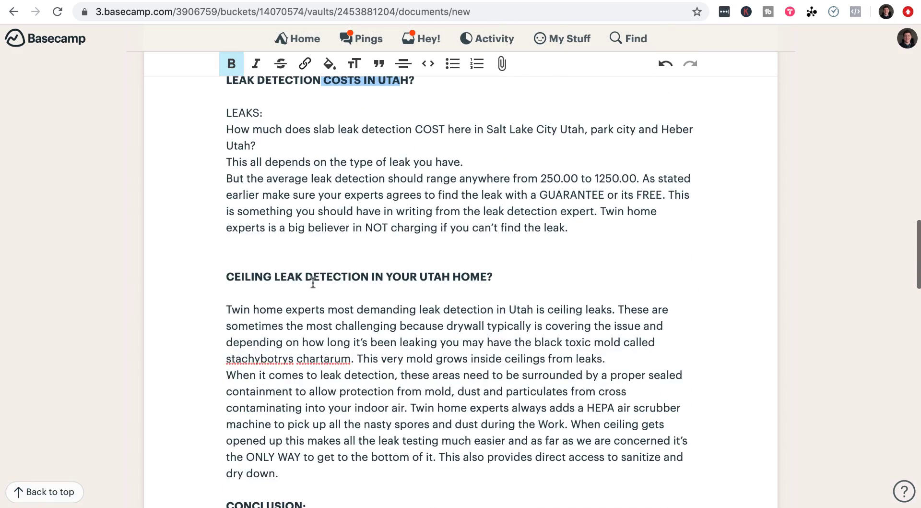
drag(241, 277, 257, 278)
double_click(273, 277)
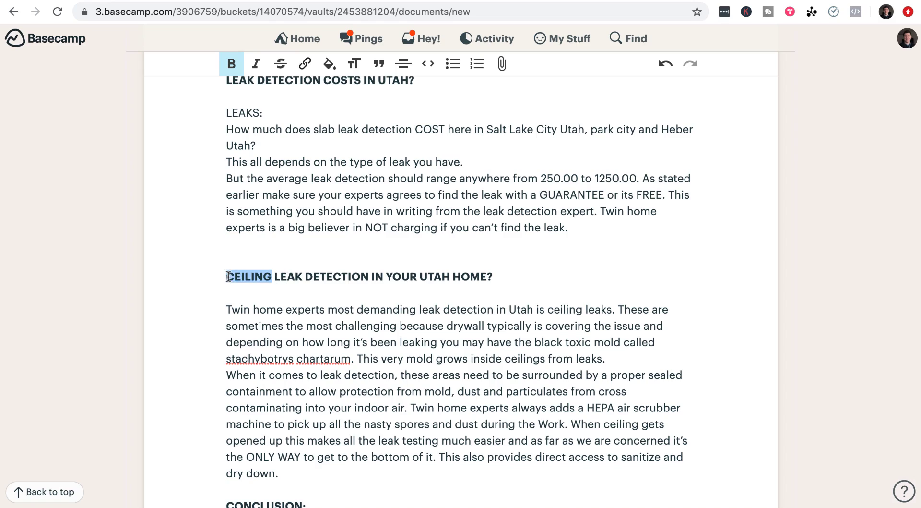
scroll(287, 287, down, 7)
scroll(292, 291, down, 4)
double_click(240, 145)
scroll(267, 291, down, 2)
scroll(267, 291, down, 12)
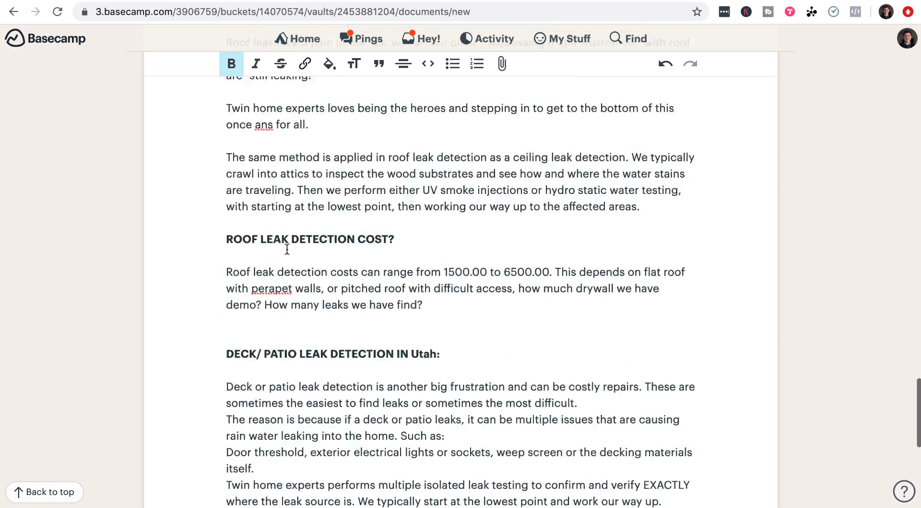
Step: Review the document's roof leak detection cost section and its opening comparison of American Leak Detection with Twin Home Experts
drag(300, 269, 244, 269)
scroll(434, 259, up, 20)
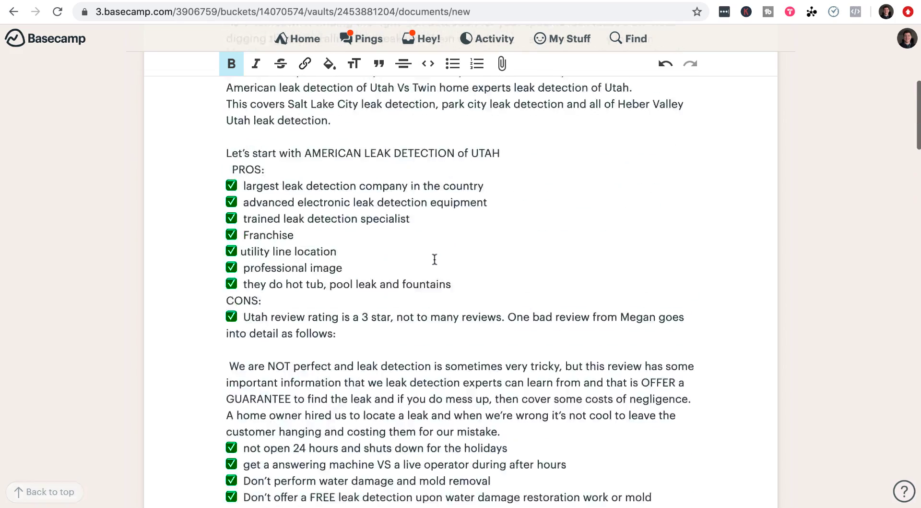
scroll(445, 255, down, 1)
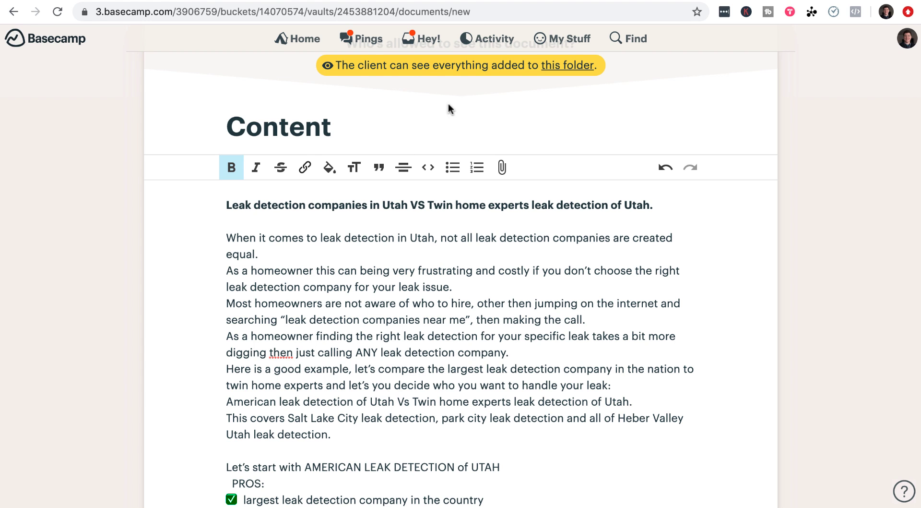
Step: Switch to the Develomark site editor and find the Utah city pages in the site's page list
click(123, 1)
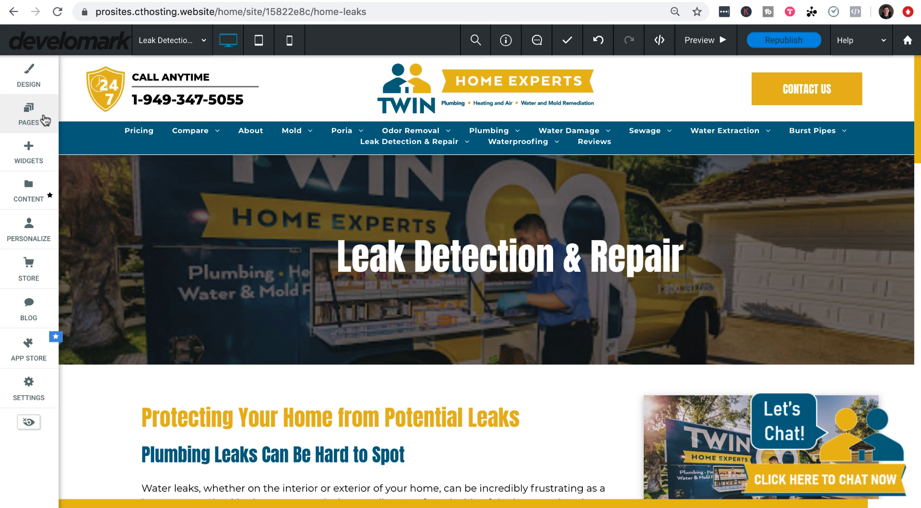
click(24, 120)
scroll(194, 325, down, 20)
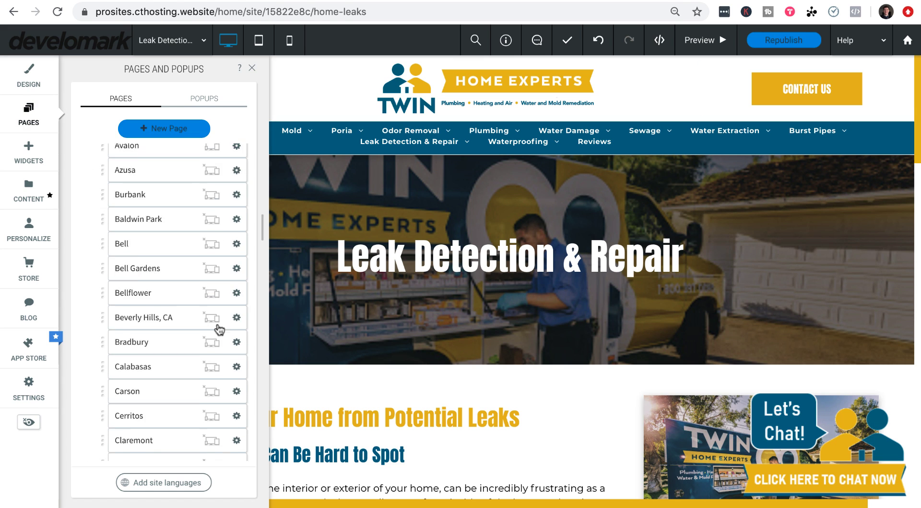
scroll(213, 329, down, 15)
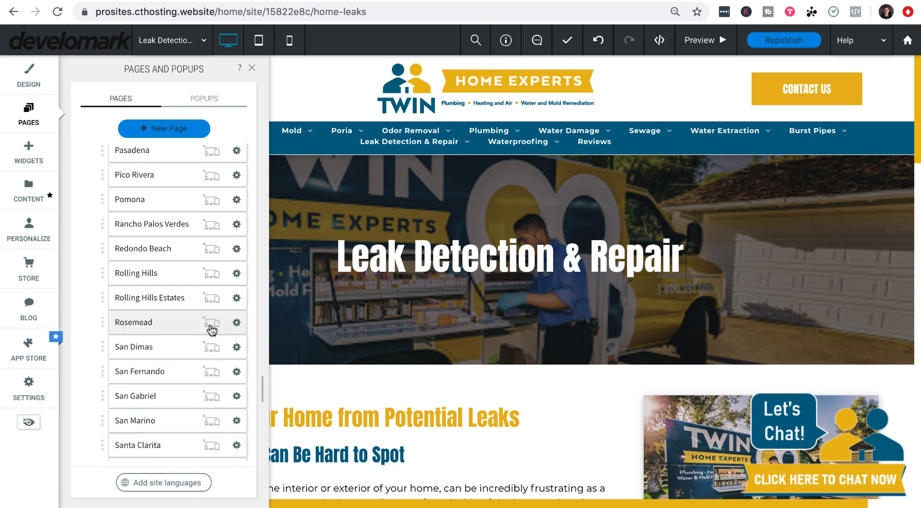
scroll(172, 346, down, 4)
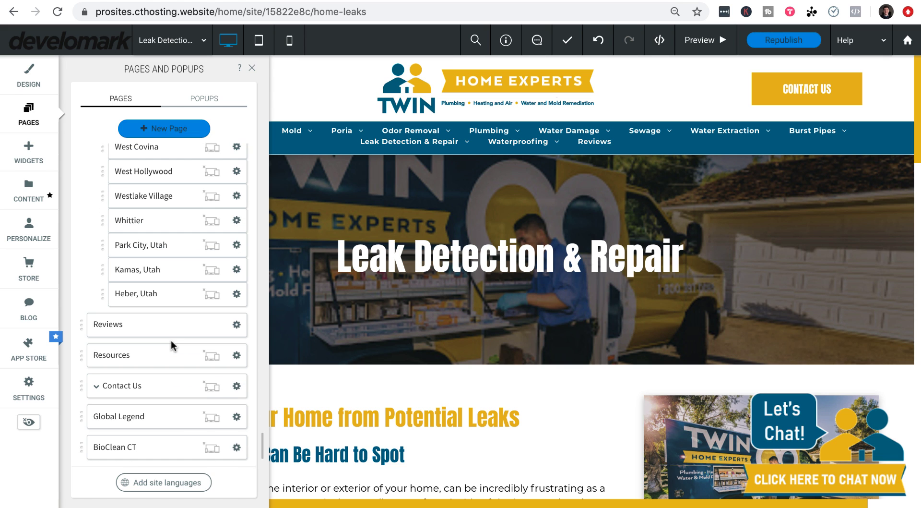
scroll(168, 327, up, 2)
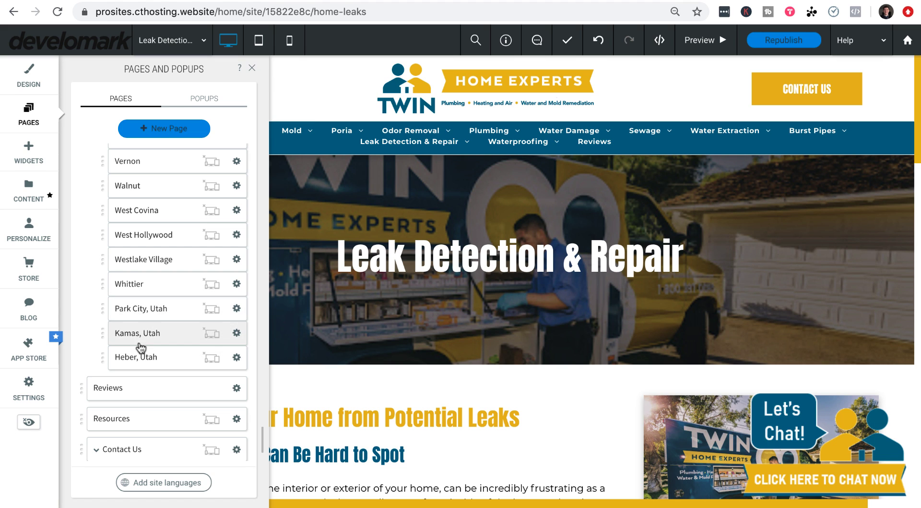
Step: Open the Park City, Utah page's settings and examine its page URL and SEO title
click(236, 308)
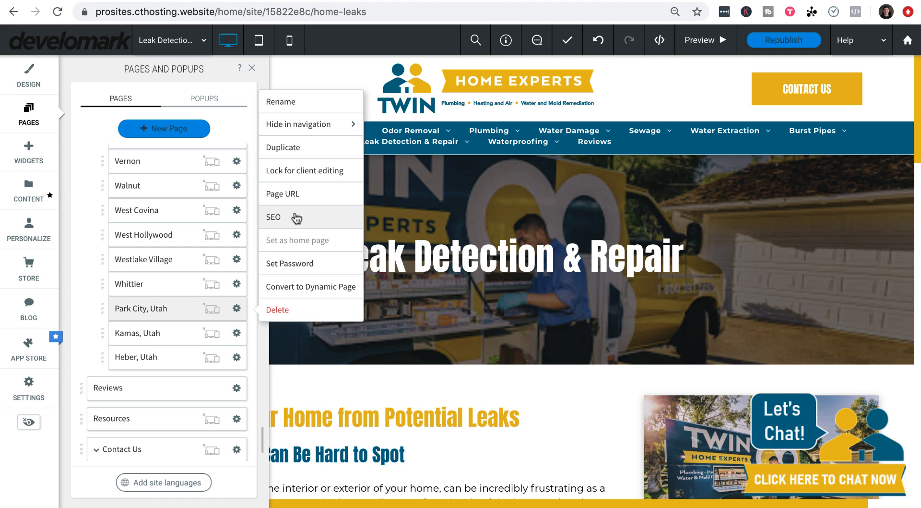
click(295, 213)
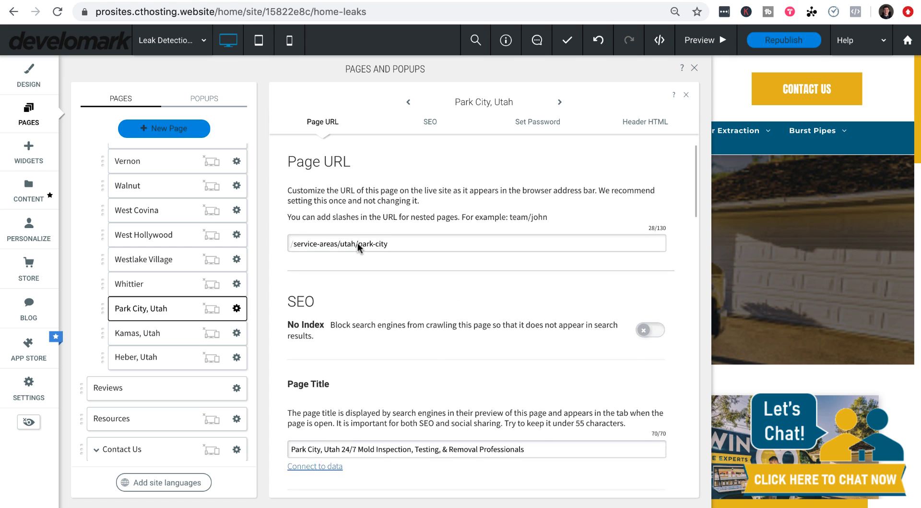
scroll(365, 192, up, 5)
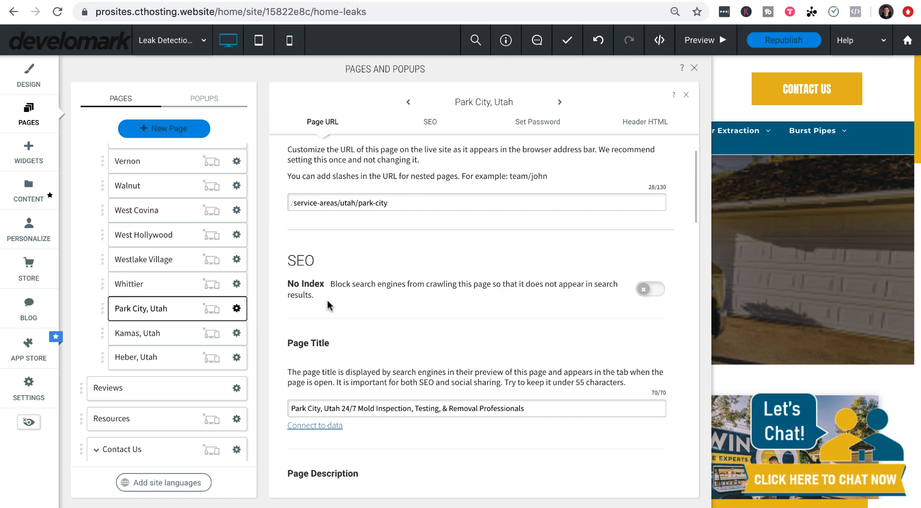
scroll(163, 332, down, 2)
scroll(186, 329, up, 6)
scroll(189, 335, down, 6)
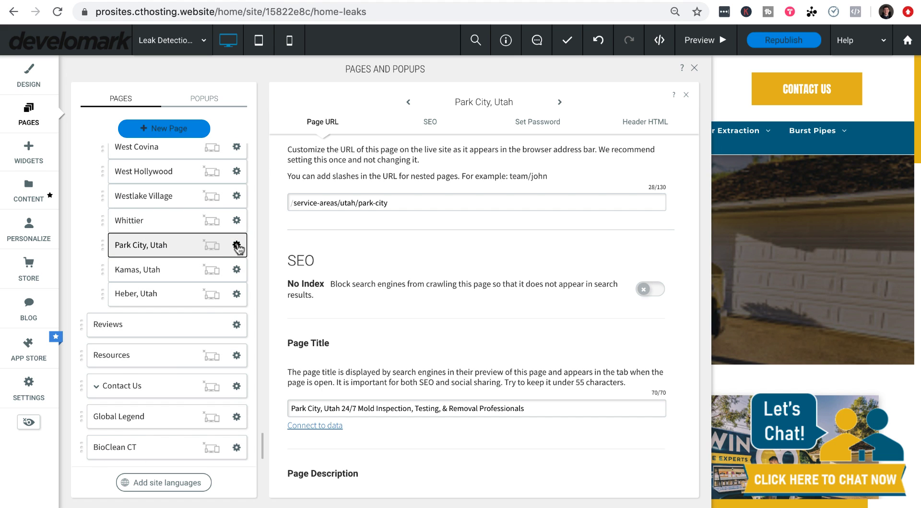
Step: Duplicate the Park City, Utah page under the name "Leak Detection"
click(237, 246)
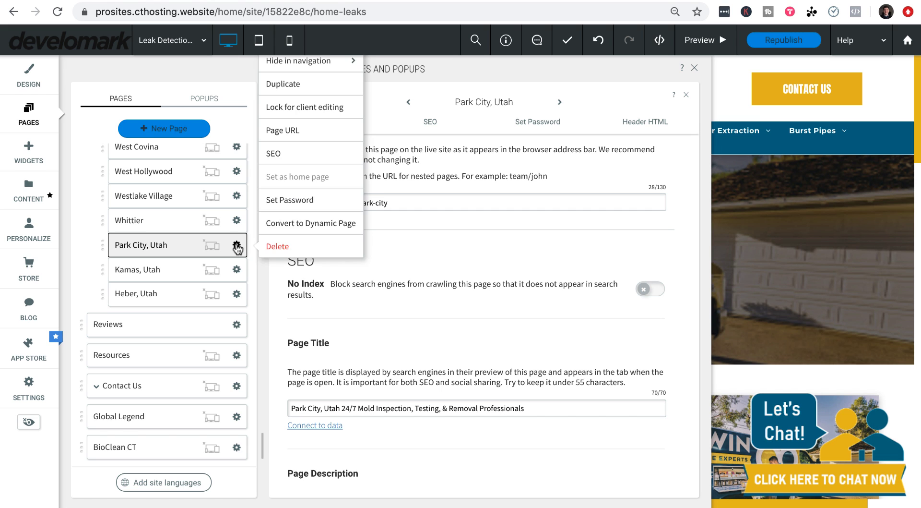
click(277, 85)
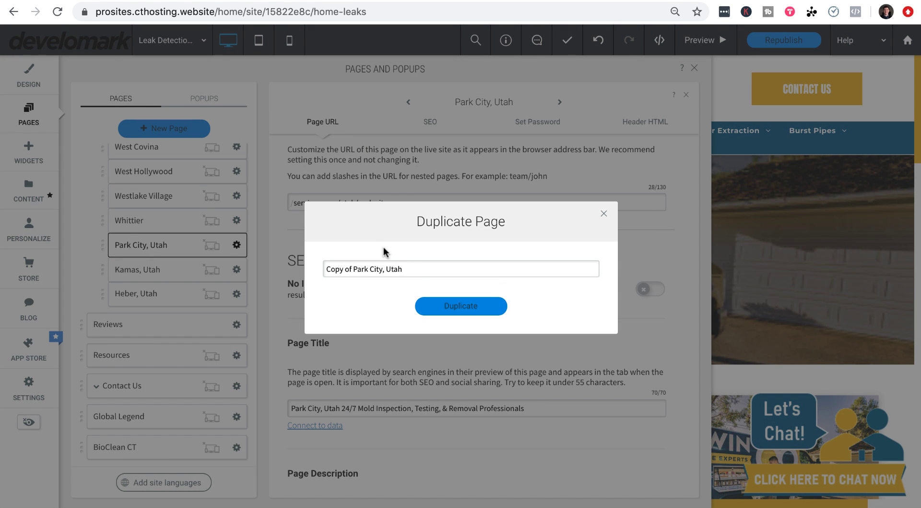
drag(403, 269, 311, 270)
text(Leak Detection)
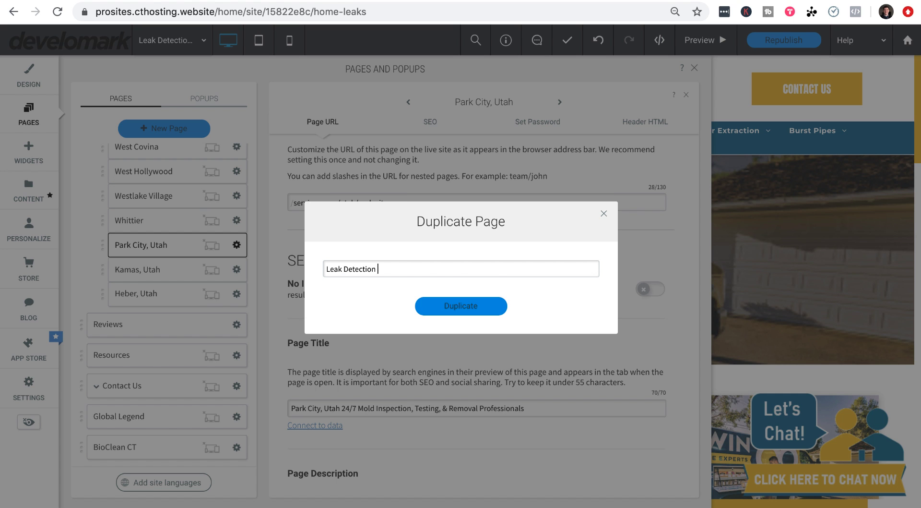
click(454, 307)
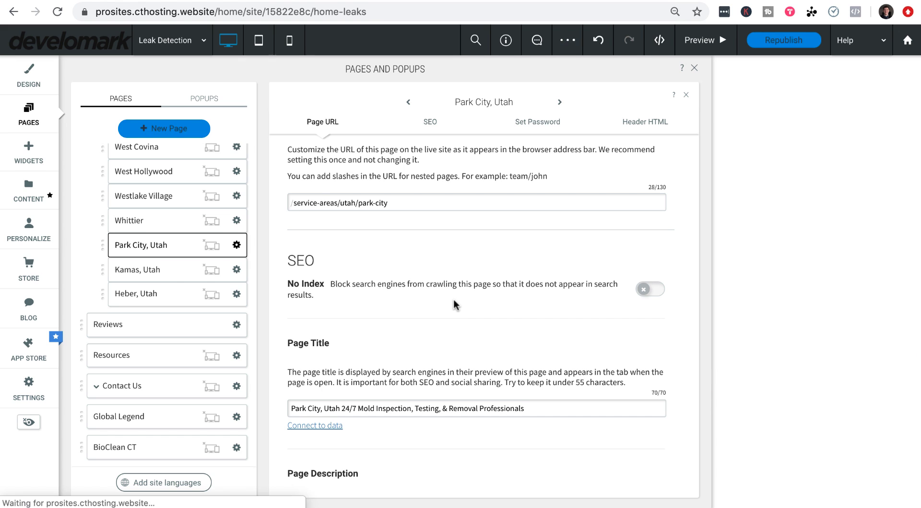
Step: Move the Leak Detection page directly above Reviews in the page list and open its page URL and SEO settings
scroll(170, 303, down, 2)
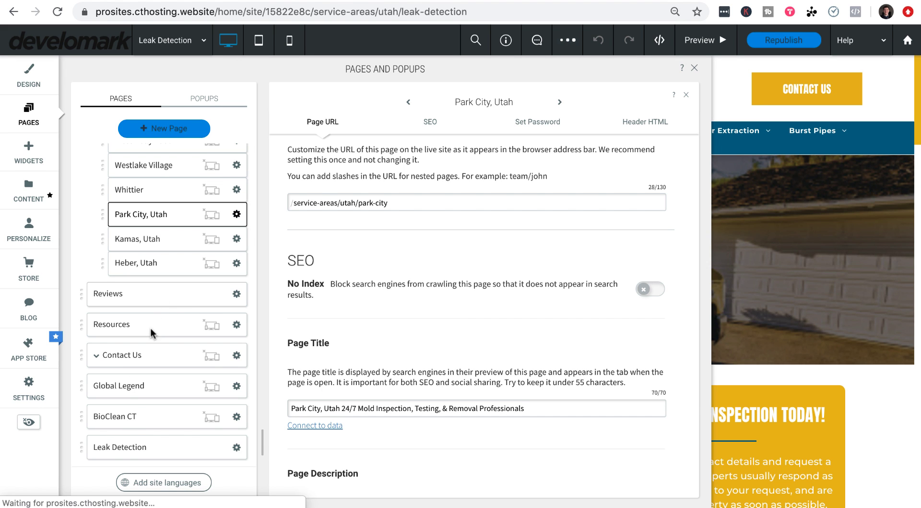
drag(150, 452, 191, 304)
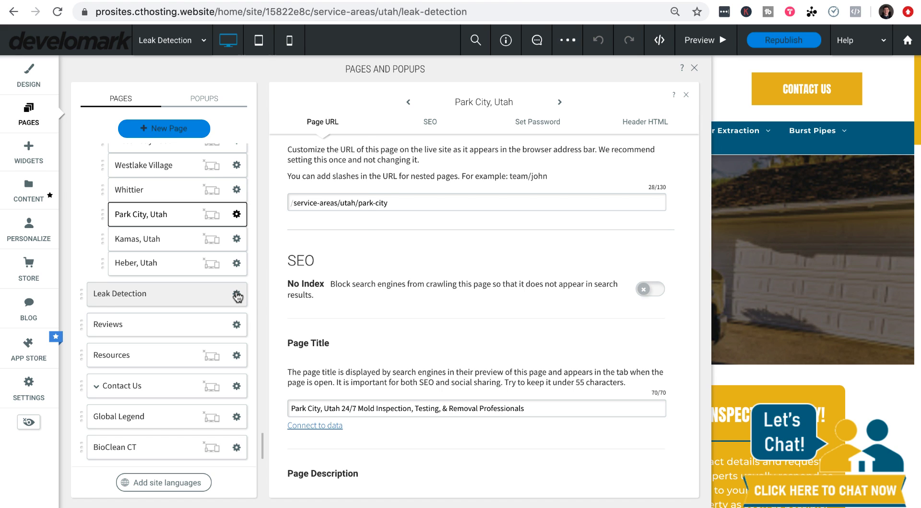
click(237, 294)
click(309, 202)
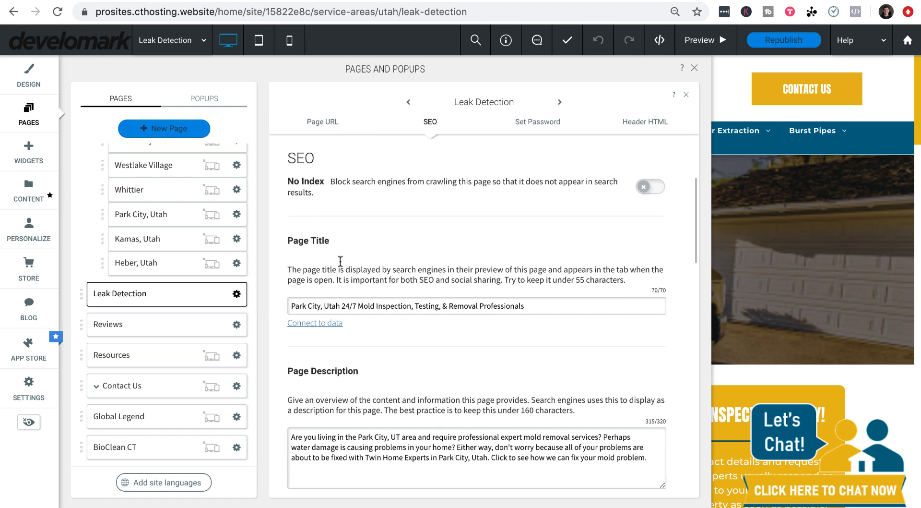
scroll(414, 223, up, 2)
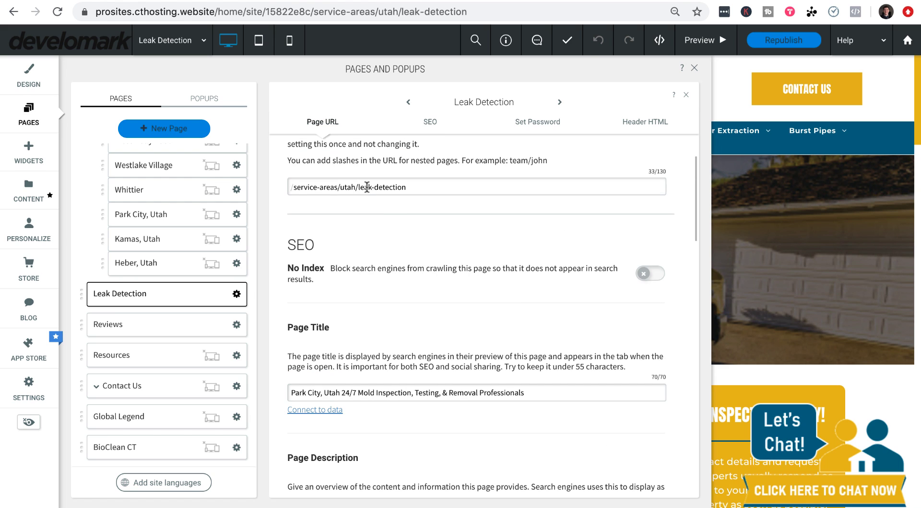
click(426, 186)
Step: Return from the American Leak Detection site to the Google results for "LEAK DETECTION COSTS IN UTAH?" and examine the company's listing and address
key(ctrl+Tab)
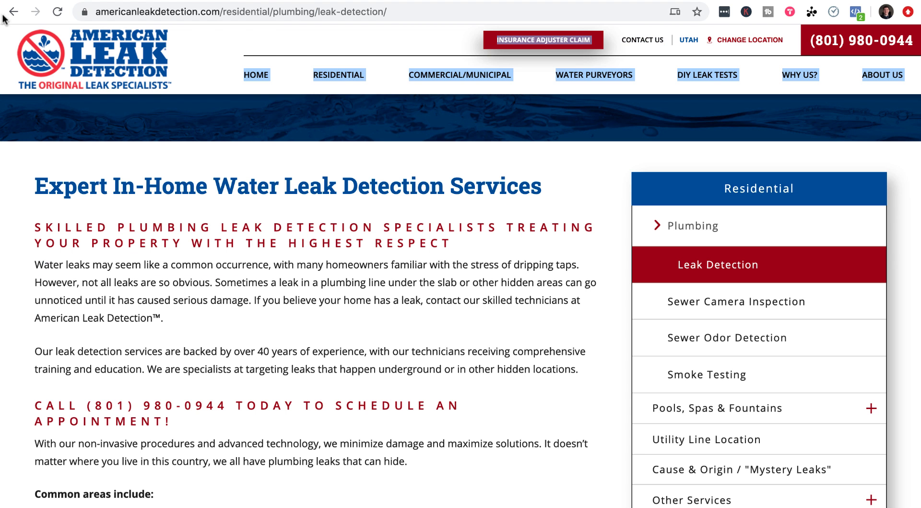
click(14, 11)
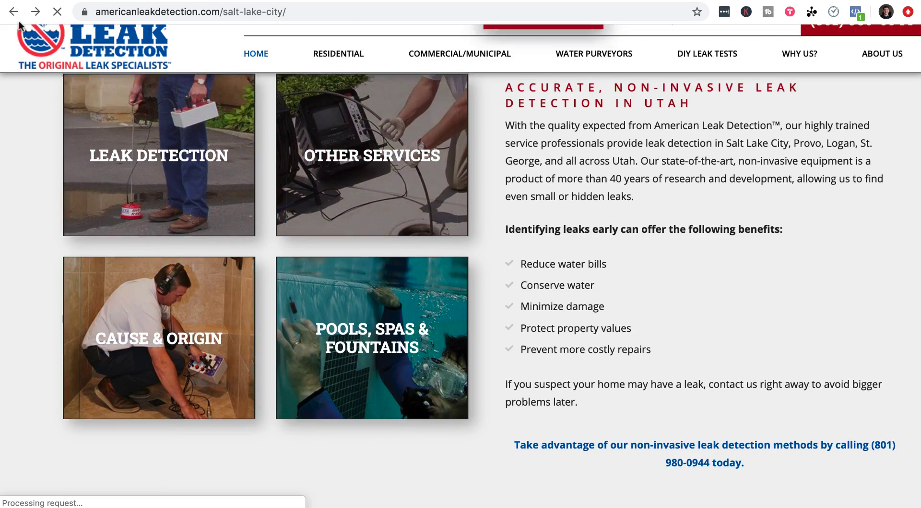
click(13, 12)
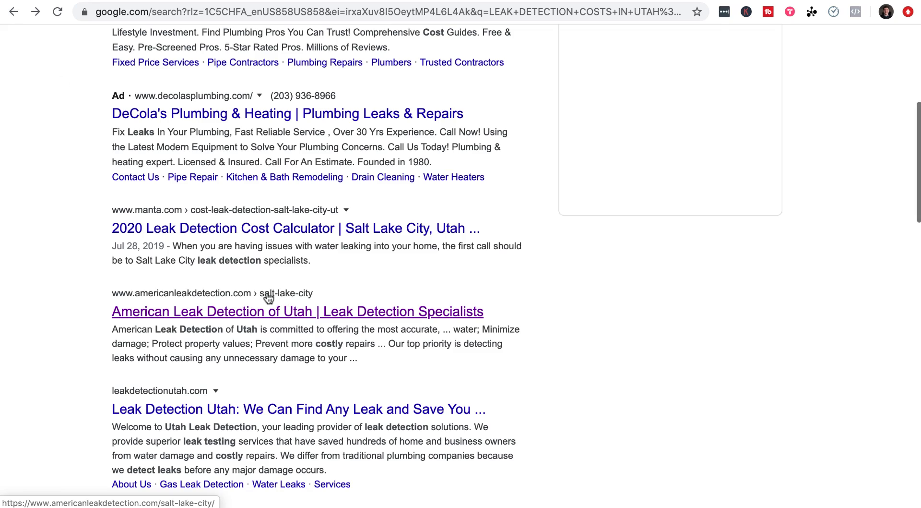
scroll(282, 298, up, 6)
scroll(336, 278, down, 8)
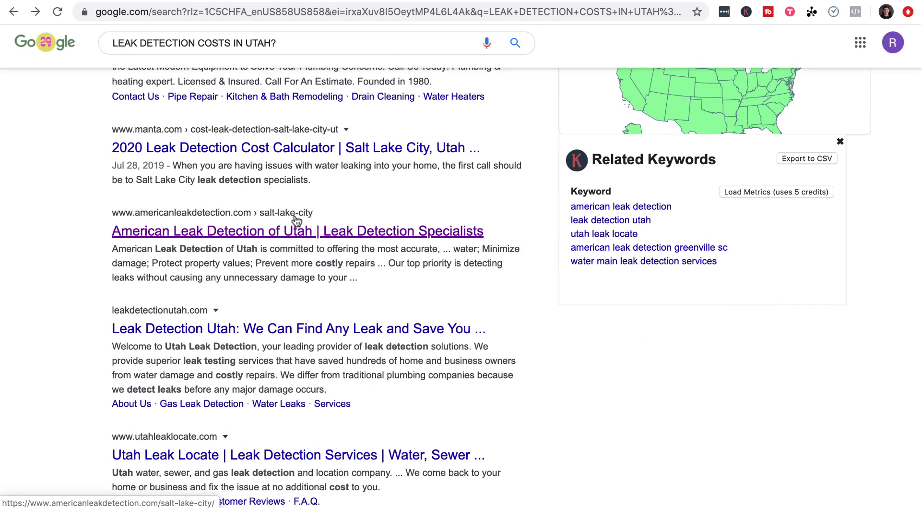
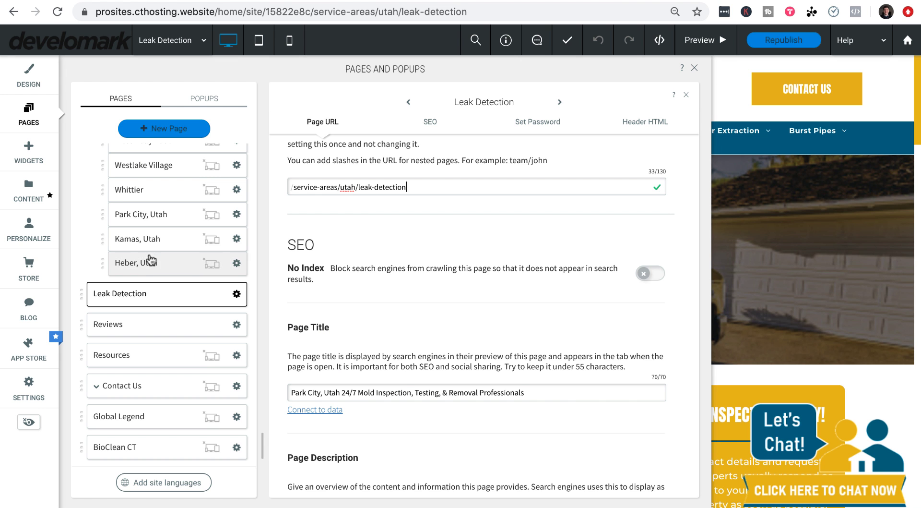
Step: In the site editor, set the Leak Detection page title to "Utah Leak Detection Costs, Ceiling Leaks, Rain, Roof, Deck & Patio"
triple_click(433, 388)
text(Ut)
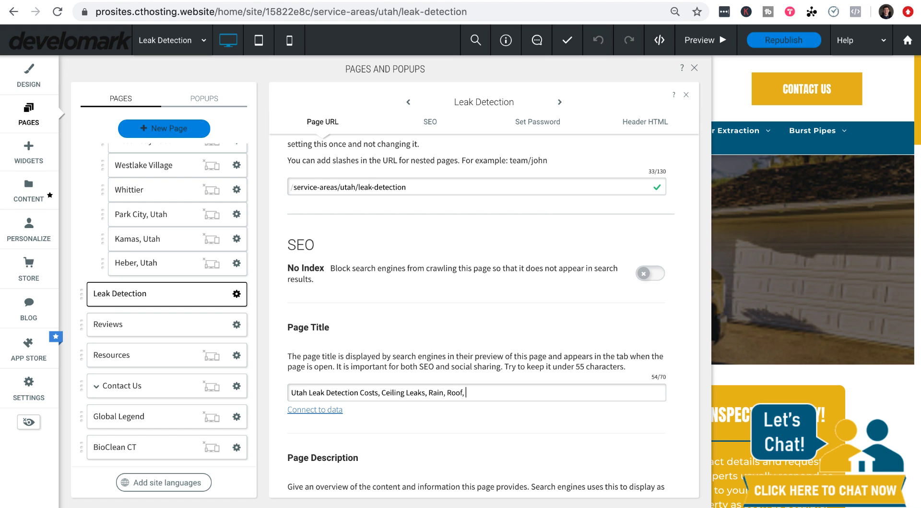
click(487, 391)
text(Deck & Patio)
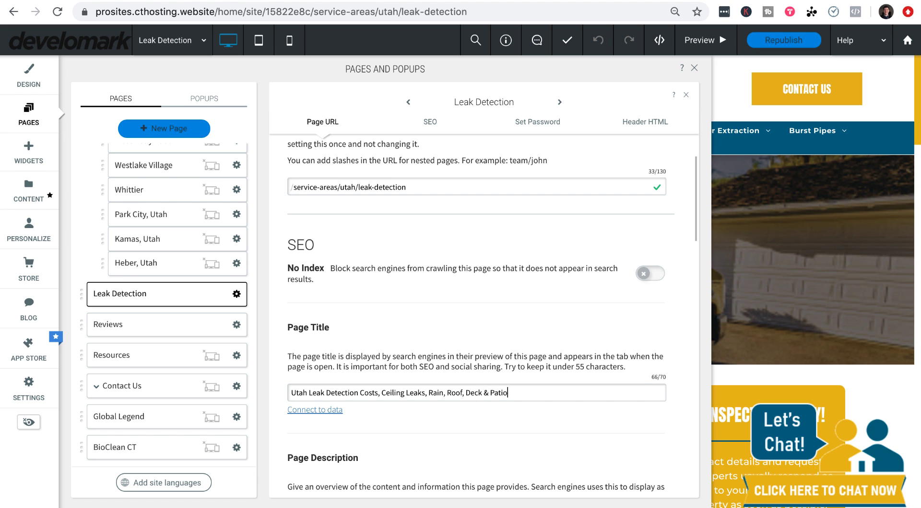
Step: Examine the page title's separate keyword groups by highlighting the Utah costs, ceiling leaks, rain, and roof, deck and patio parts
scroll(462, 407, up, 5)
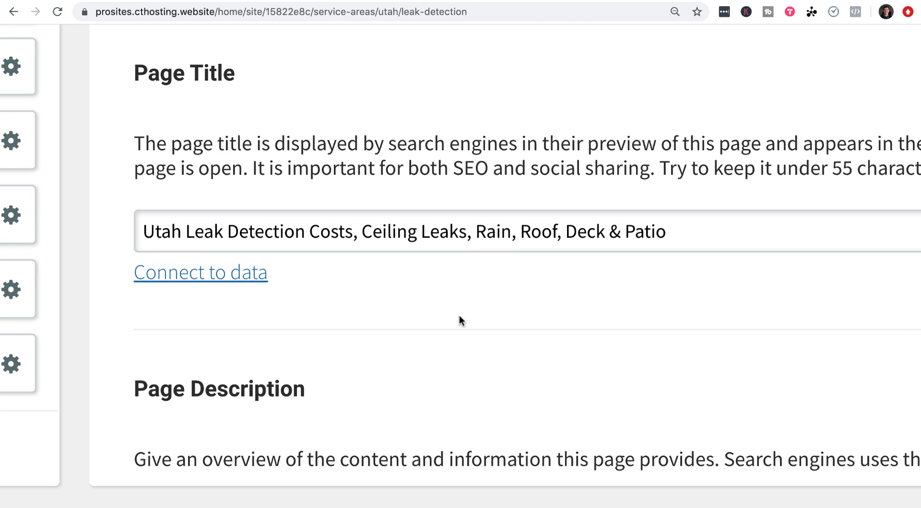
drag(145, 231, 358, 231)
drag(362, 230, 467, 231)
drag(475, 231, 503, 231)
drag(520, 230, 697, 231)
click(706, 230)
scroll(700, 230, down, 5)
scroll(699, 231, left, 3)
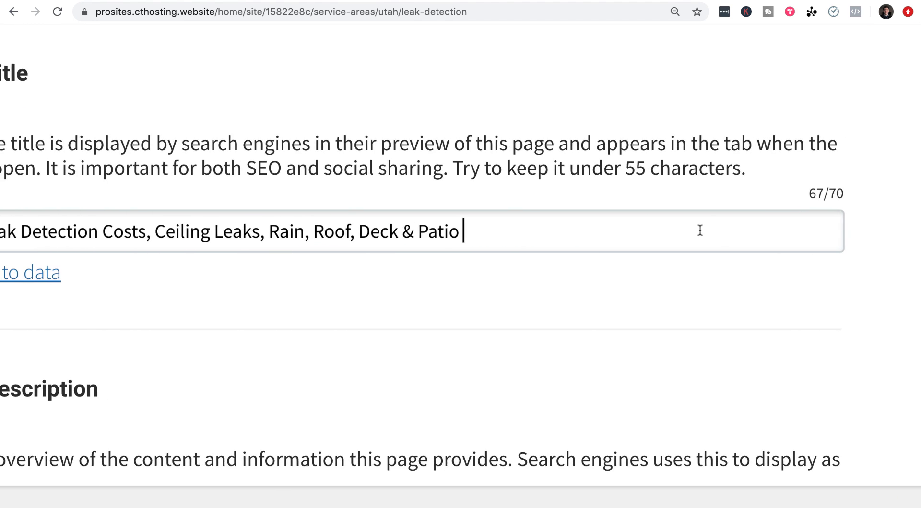
scroll(696, 231, up, 5)
scroll(697, 230, right, 2)
Step: Replace everything after "Utah Leak Detection" in the page title with "| Salt Lake City, Park City, Heber, Kamas"
drag(609, 231, 196, 233)
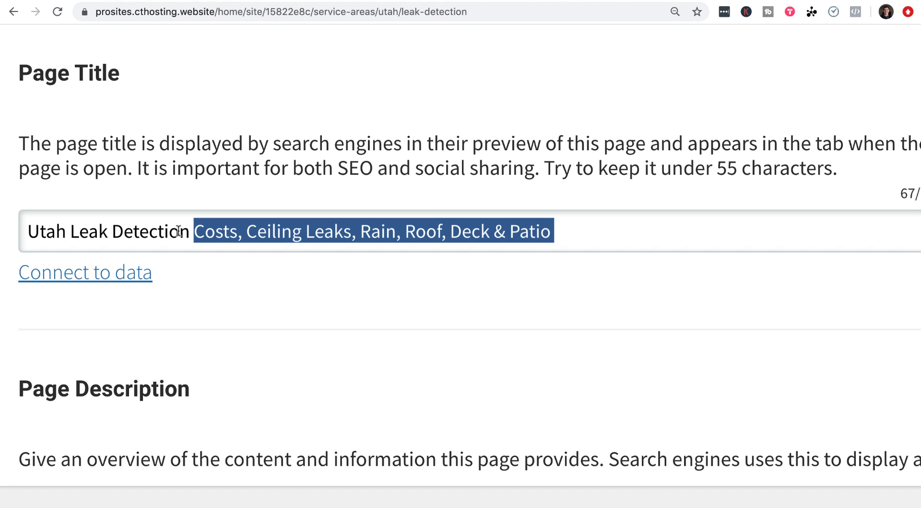
text(| Salt Lake City, Park City,)
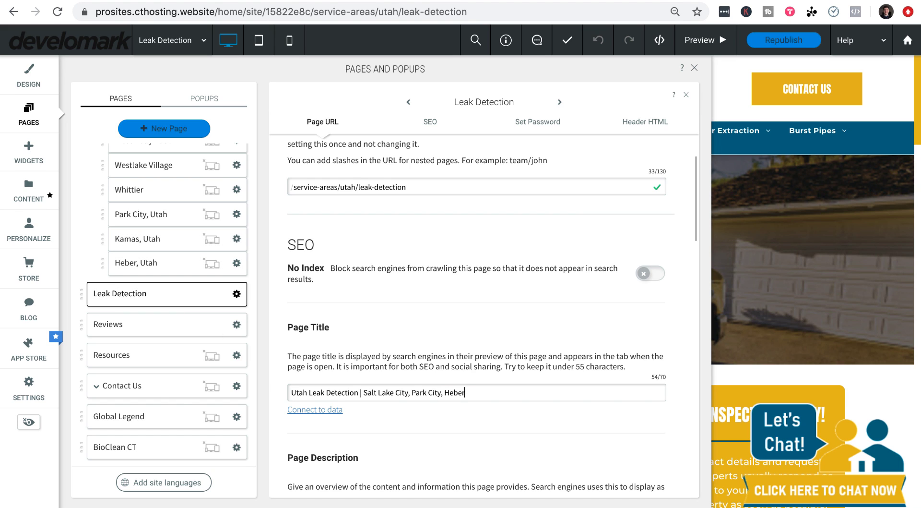
text(Heber, Kamas)
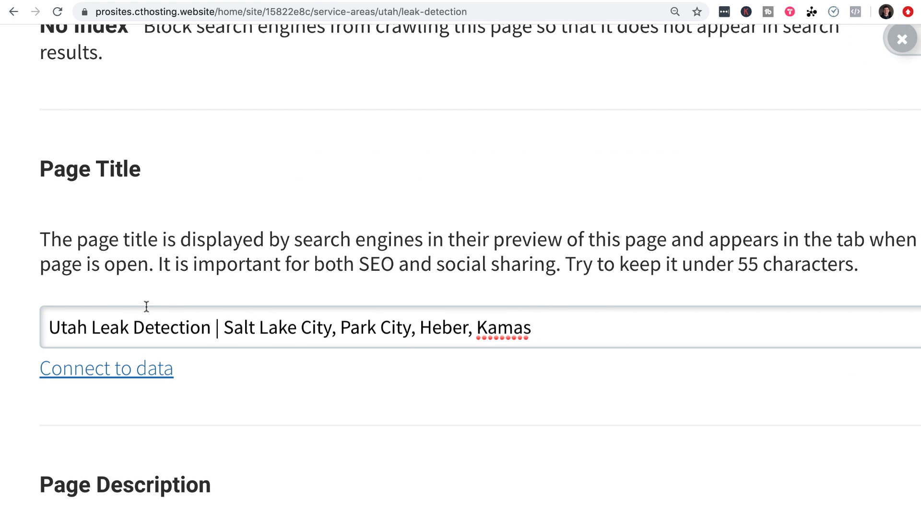
Step: Append "| TwinPlumbing" to the page title and check the full title
drag(50, 328, 593, 325)
click(596, 324)
text(| Tinw)
key(BackSpace)
key(BackSpace)
key(BackSpace)
text(winPlm)
key(BackSpace)
text(umbing)
scroll(642, 319, right, 10)
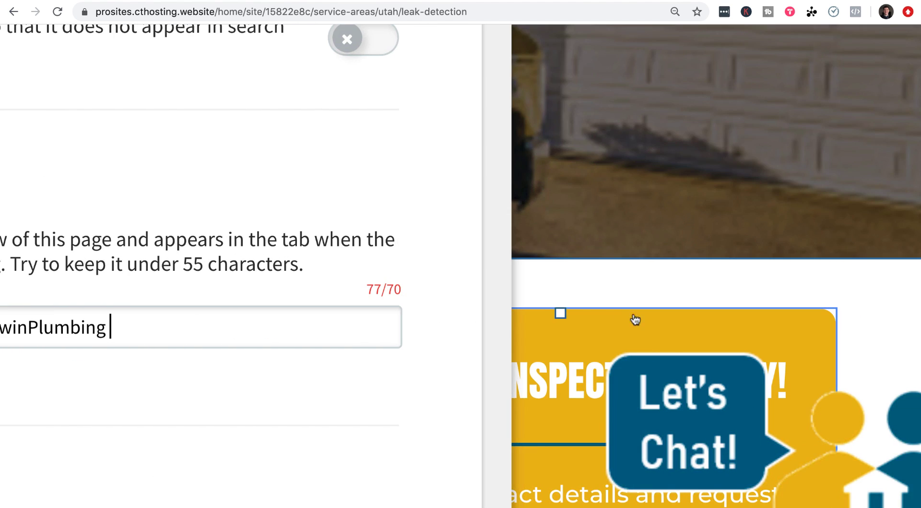
scroll(241, 288, left, 10)
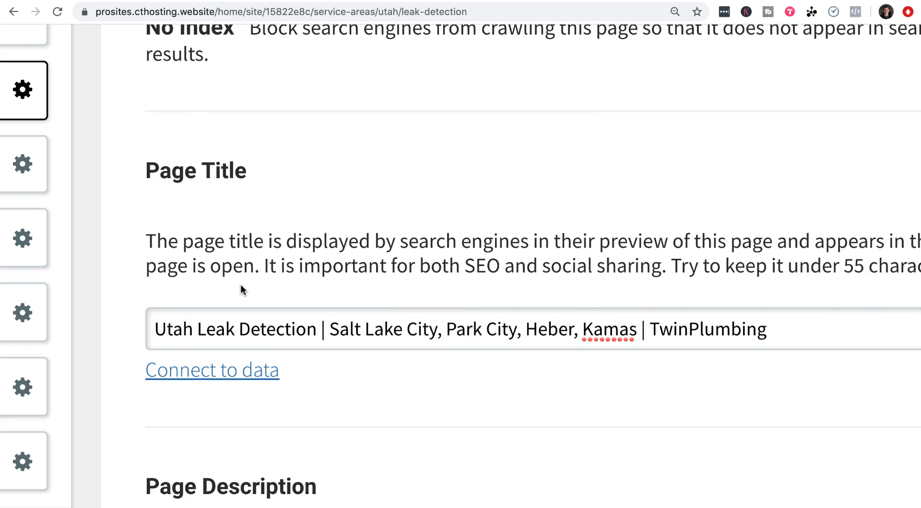
Step: Replace the cities listed after Salt Lake City in the page title with "& Surrounding Areas"
double_click(571, 262)
click(584, 262)
drag(606, 262, 402, 261)
key(BackSpace)
text(& Surroundin)
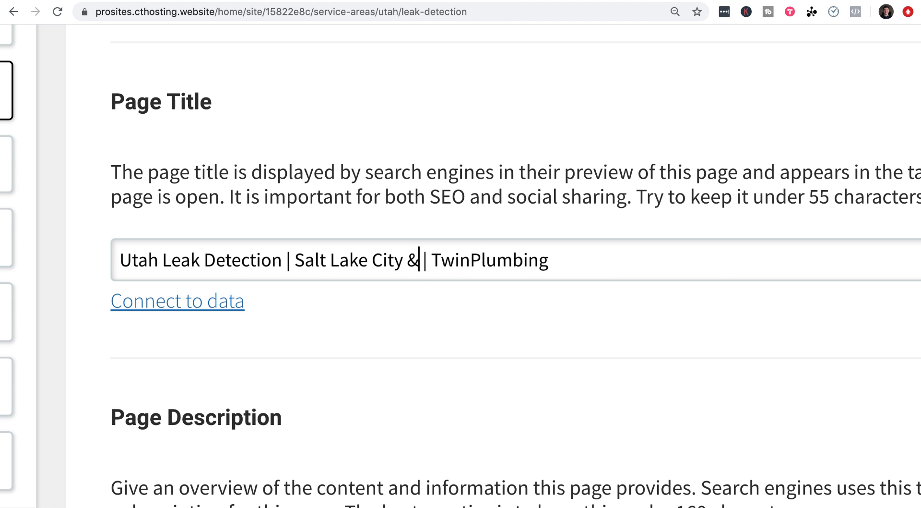
text(g Areas)
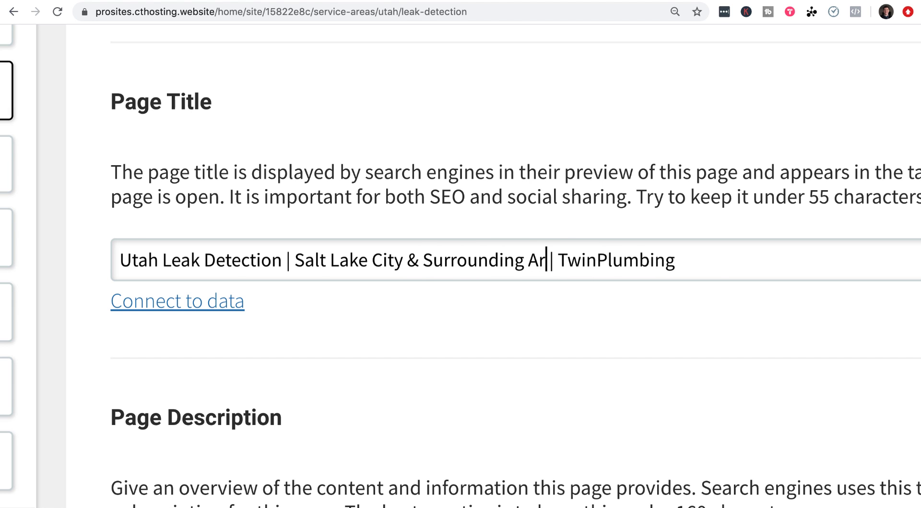
Step: Remove "| TwinPlumbing" and the trailing space from the end of the page title
scroll(551, 272, right, 5)
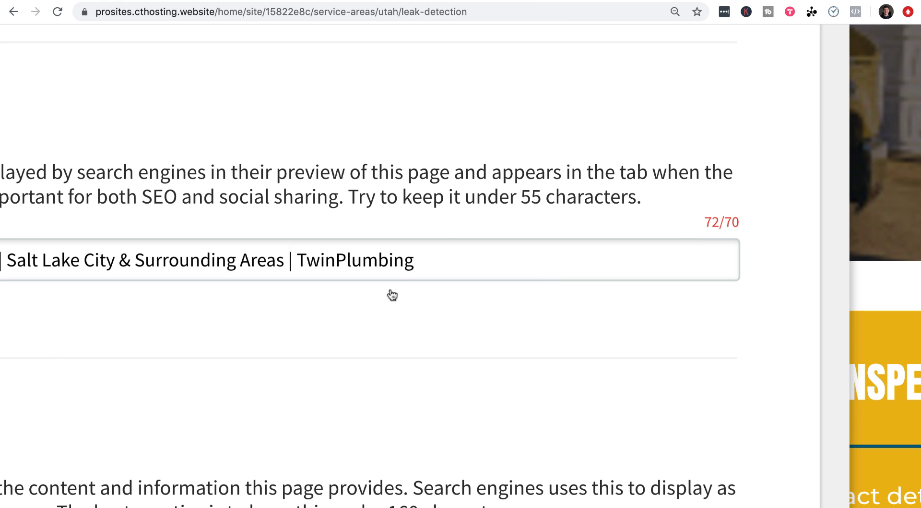
scroll(398, 260, left, 2)
drag(488, 259, 352, 260)
key(BackSpace)
scroll(367, 265, left, 2)
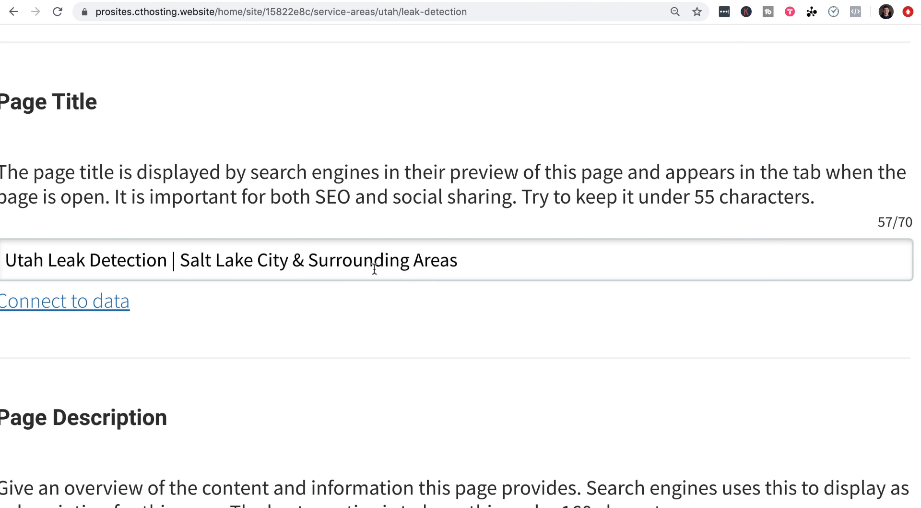
scroll(374, 266, left, 2)
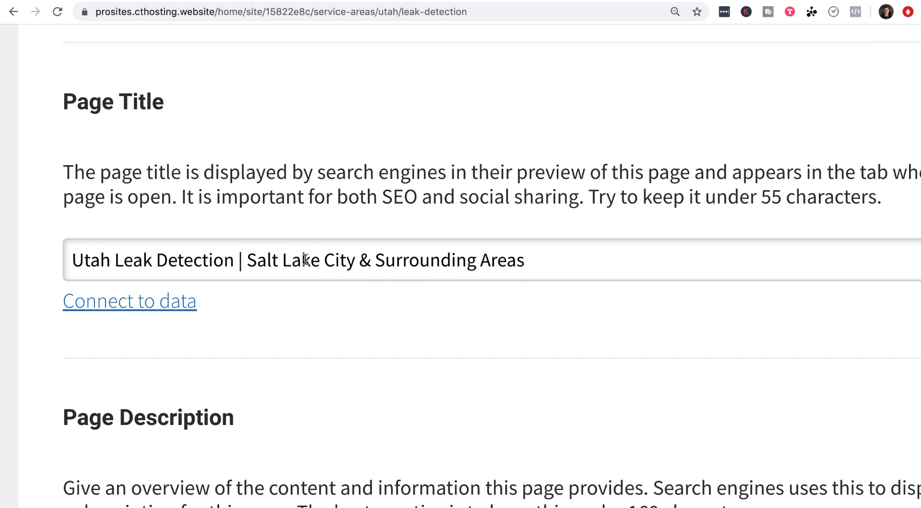
scroll(542, 260, right, 5)
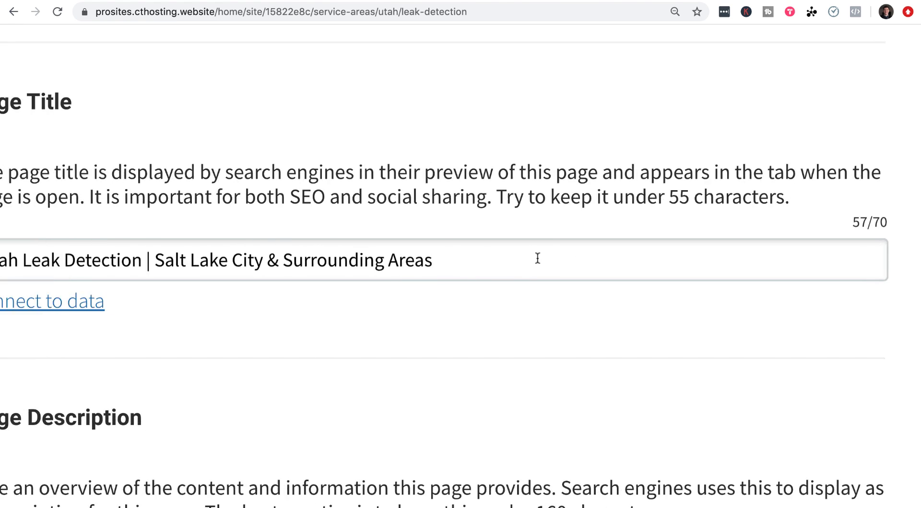
scroll(288, 269, left, 5)
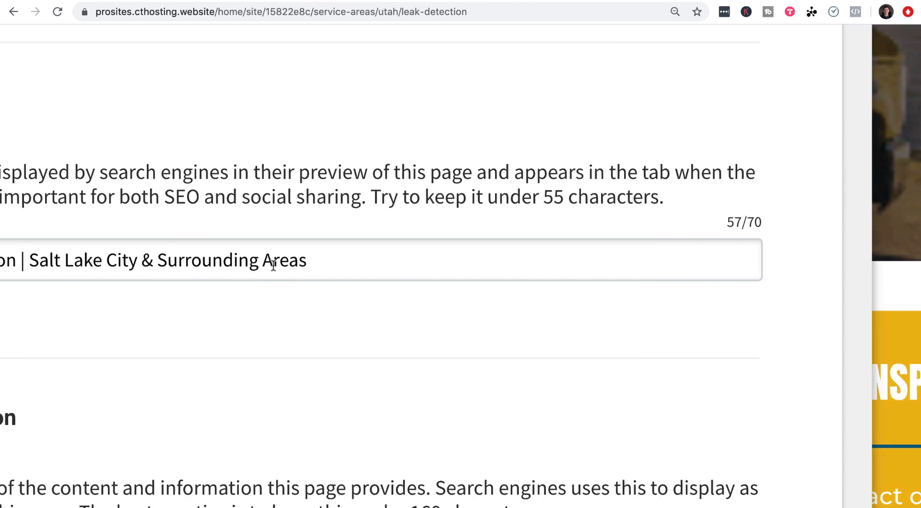
scroll(431, 277, right, 2)
key(BackSpace)
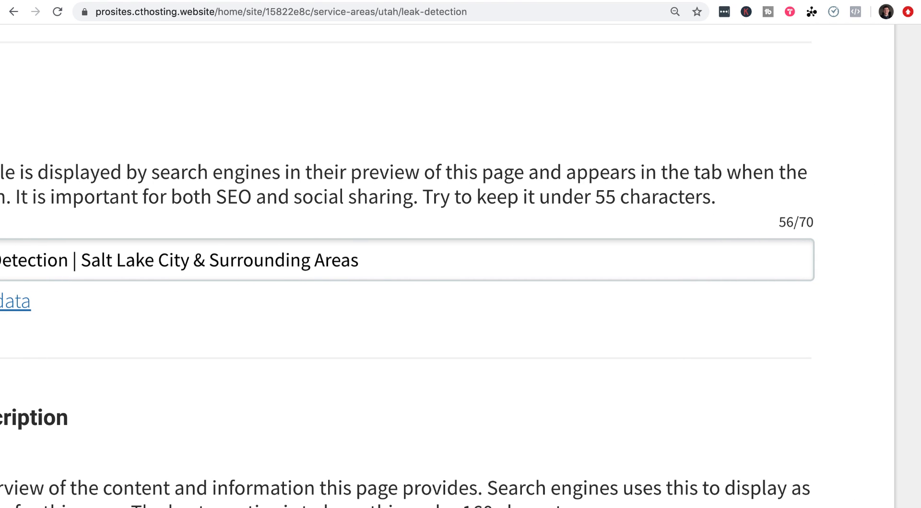
Step: Try ending the page title with ": Same Day" and with ": Emergency", deleting each addition
text(: Samw)
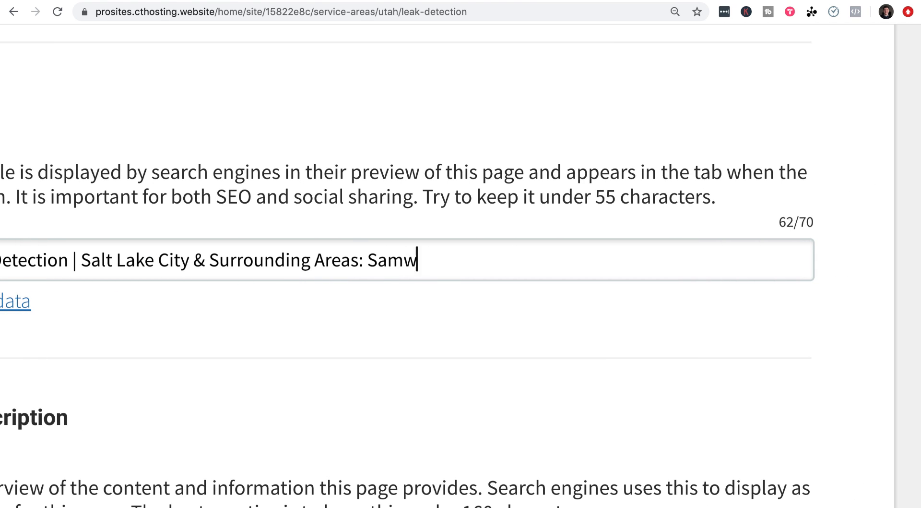
key(BackSpace)
text(e Day)
key(BackSpace)
key(BackSpace)
key(BackSpace)
key(BackSpace)
key(BackSpace)
key(BackSpace)
key(BackSpace)
text(Emergency)
key(BackSpace)
key(BackSpace)
key(BackSpace)
key(BackSpace)
key(BackSpace)
key(BackSpace)
key(BackSpace)
key(BackSpace)
key(BackSpace)
key(BackSpace)
key(BackSpace)
Step: Replace the page description with the homeowner paragraphs about choosing the right leak detection company, and join them into one paragraph
scroll(425, 269, left, 5)
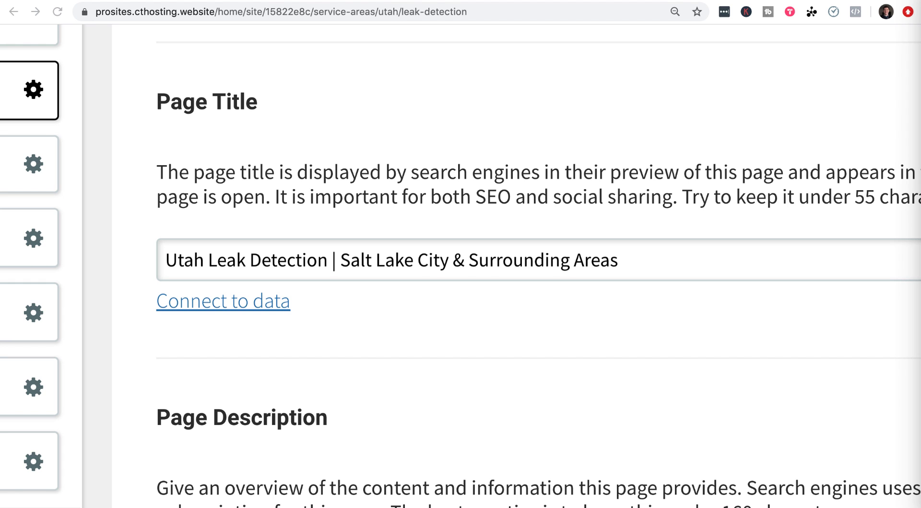
scroll(632, 275, down, 5)
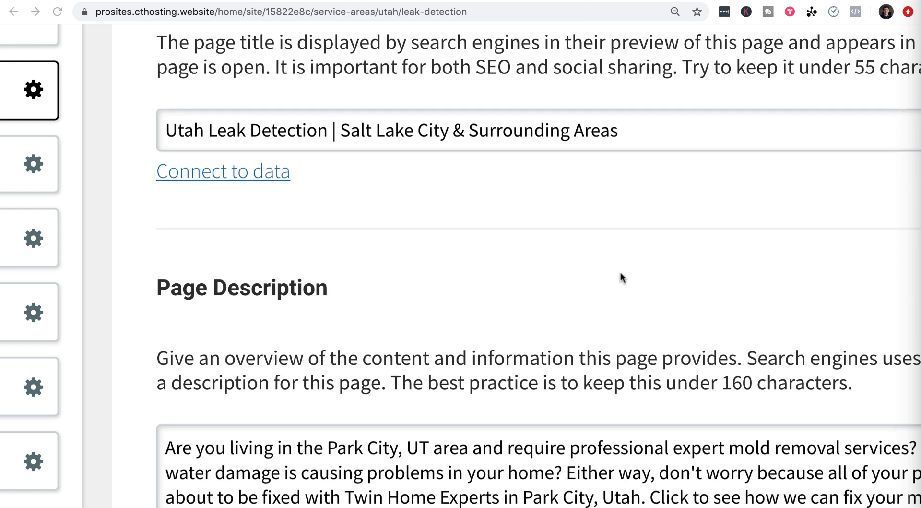
triple_click(505, 367)
text(As a homeowner this can being very frustrating and costly if you don’t choose the right leak detection company for your leak issue. Most homeowners are not aware of who to hire, other then jumping on the internet and searching "leak detection companies near me", then making the call.)
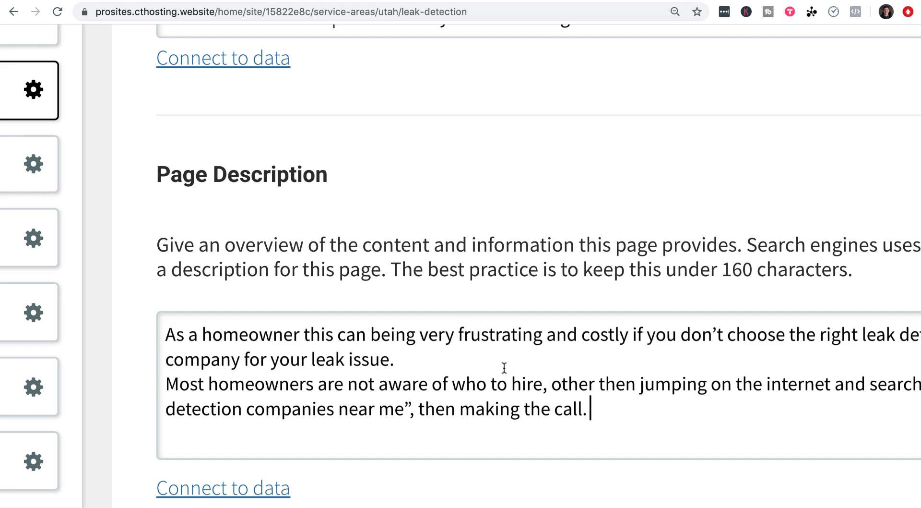
click(168, 384)
key(BackSpace)
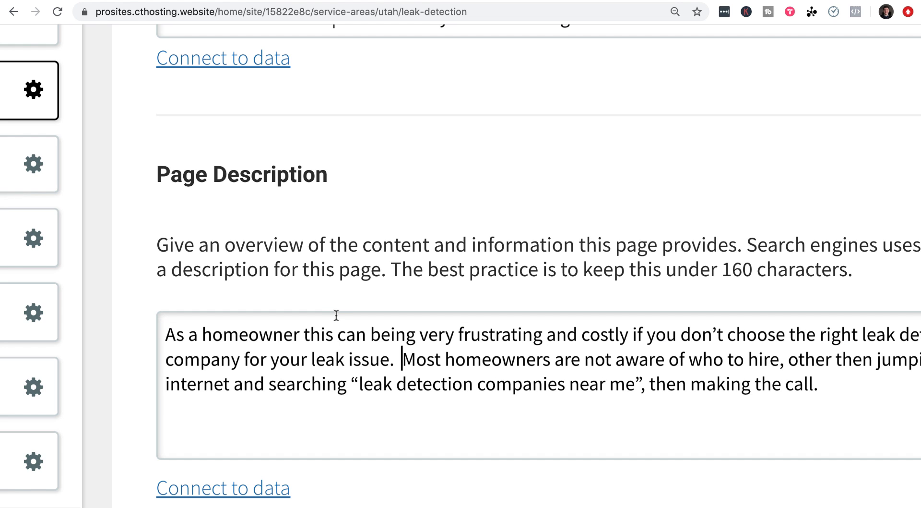
key(BackSpace)
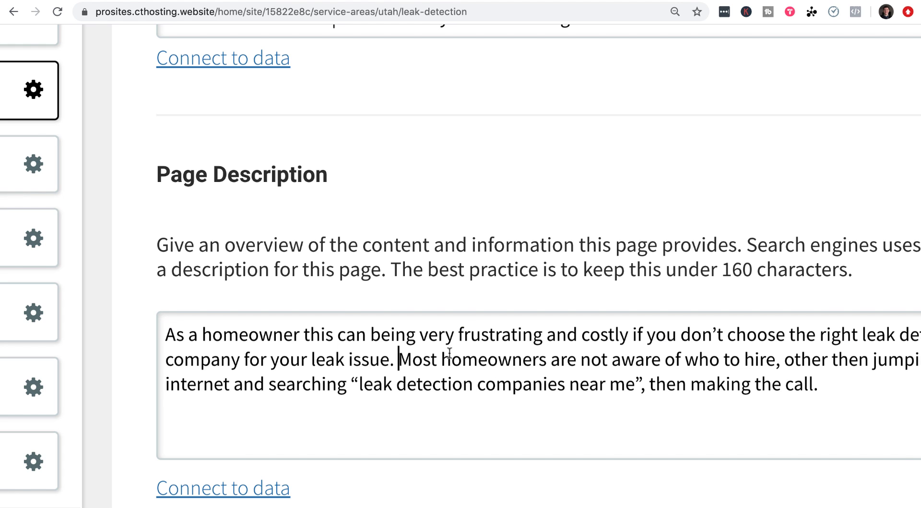
Step: Insert "in Utah" after "your leak issue" in the page description
drag(163, 333, 362, 332)
scroll(378, 335, right, 5)
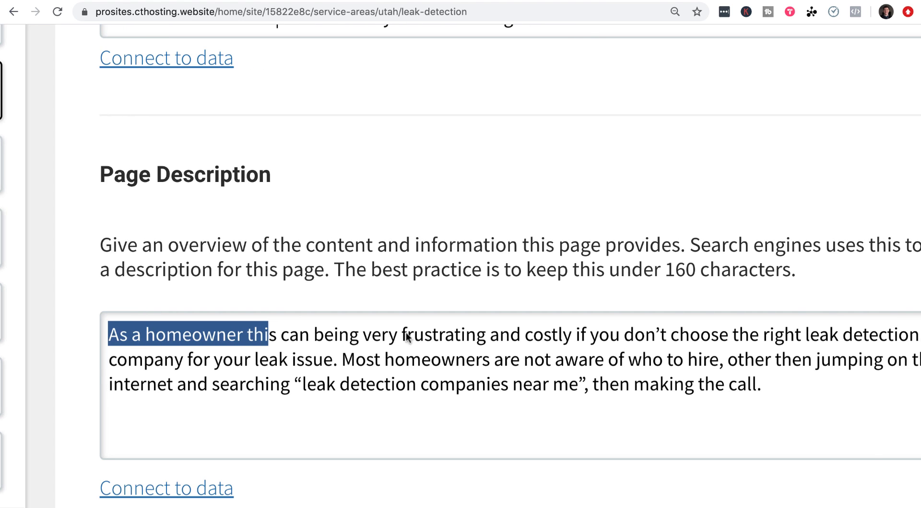
click(261, 335)
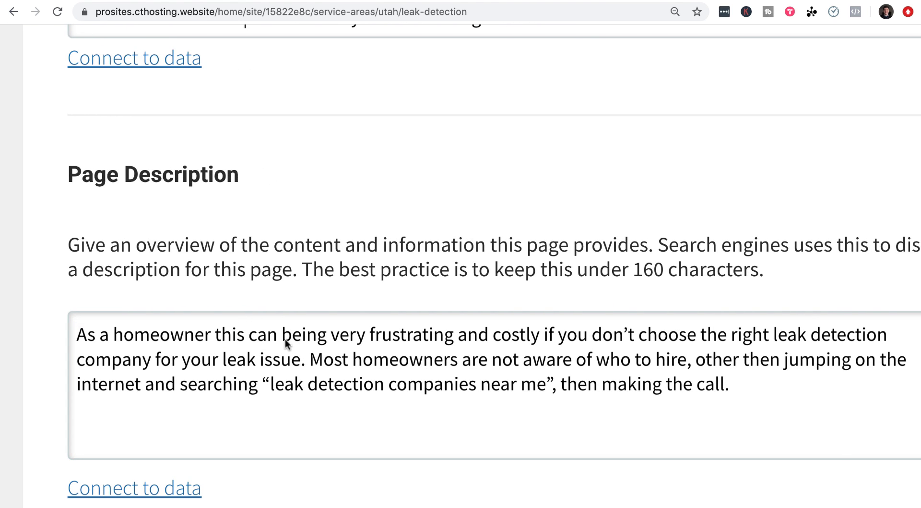
click(382, 336)
click(303, 363)
text(in Utha)
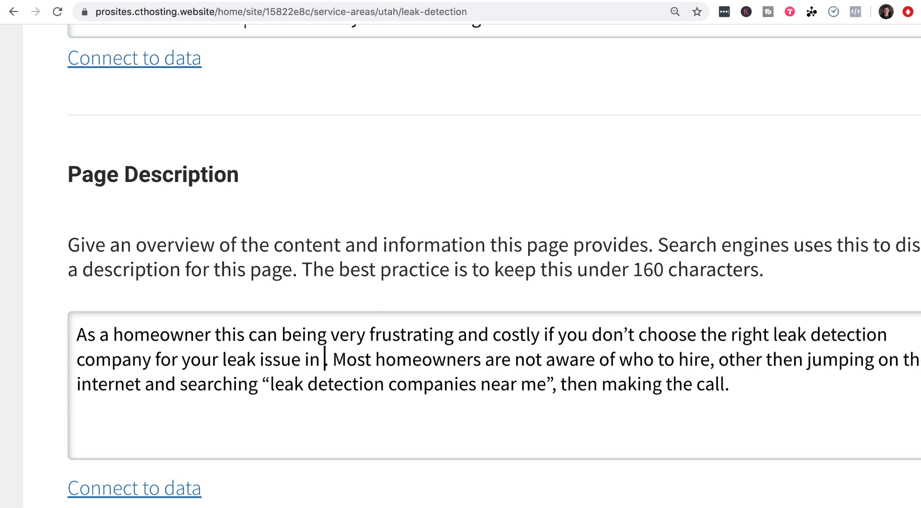
key(BackSpace)
key(BackSpace)
text(ah)
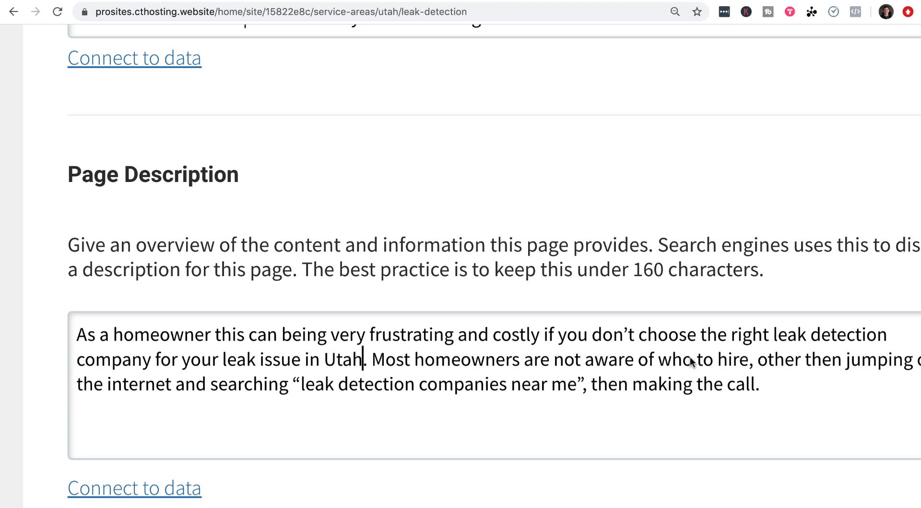
Step: Append "Trust Twin Home Experts" to the end of the page description
scroll(795, 372, right, 5)
scroll(795, 372, left, 5)
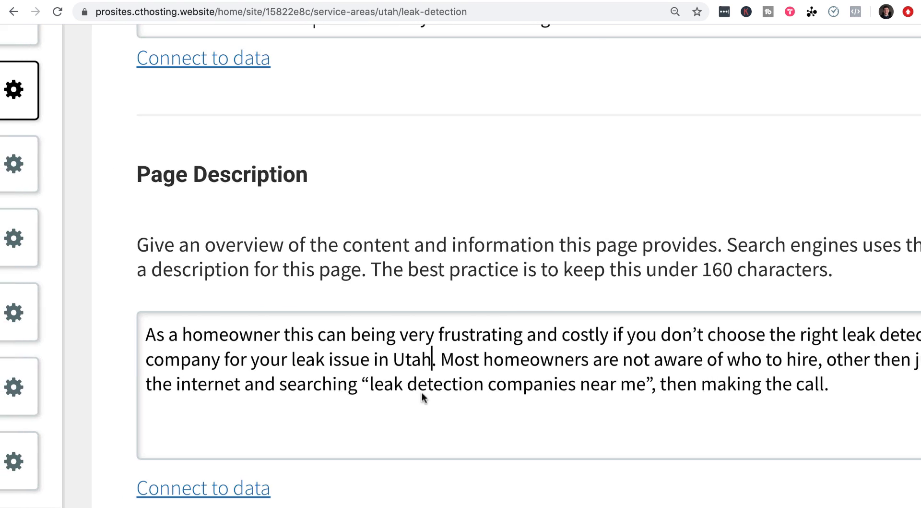
drag(326, 384, 624, 384)
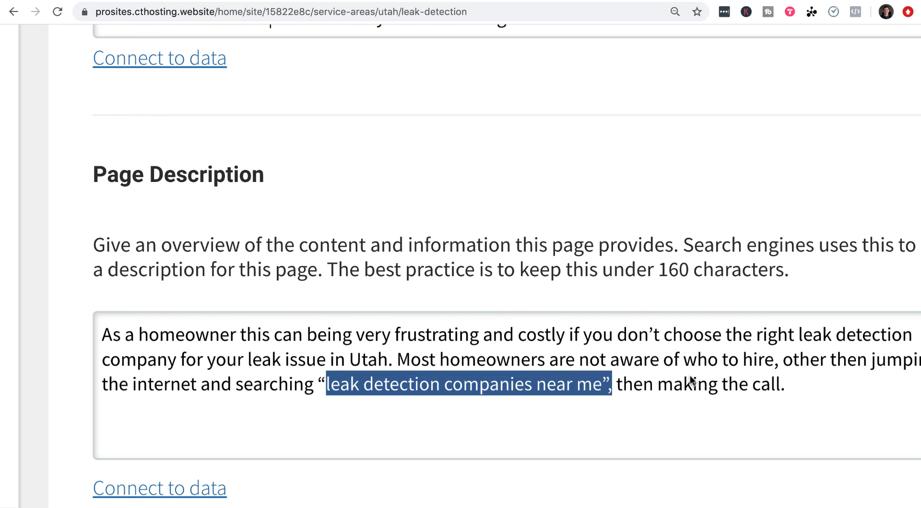
click(786, 379)
scroll(773, 378, right, 4)
text(Trust Twin)
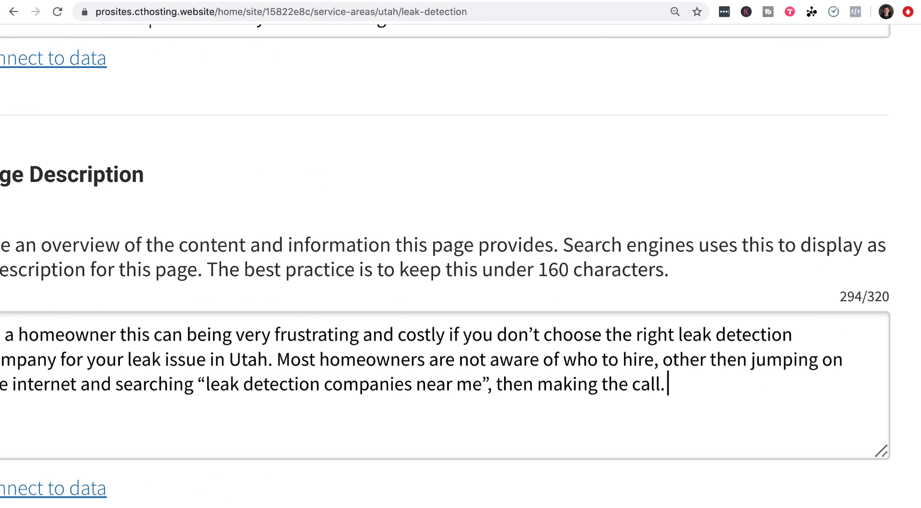
text( Home Experts)
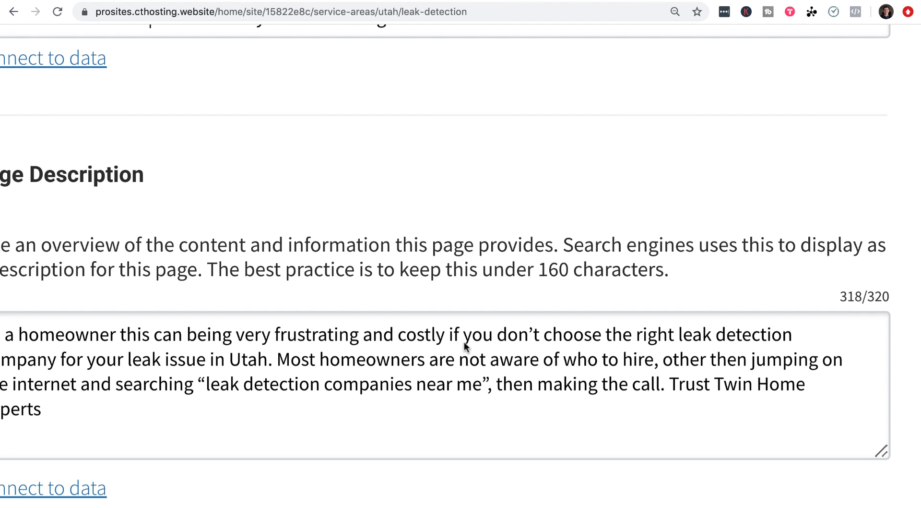
Step: Correct "can being" to "can be" in the first sentence of the page description
scroll(470, 345, left, 4)
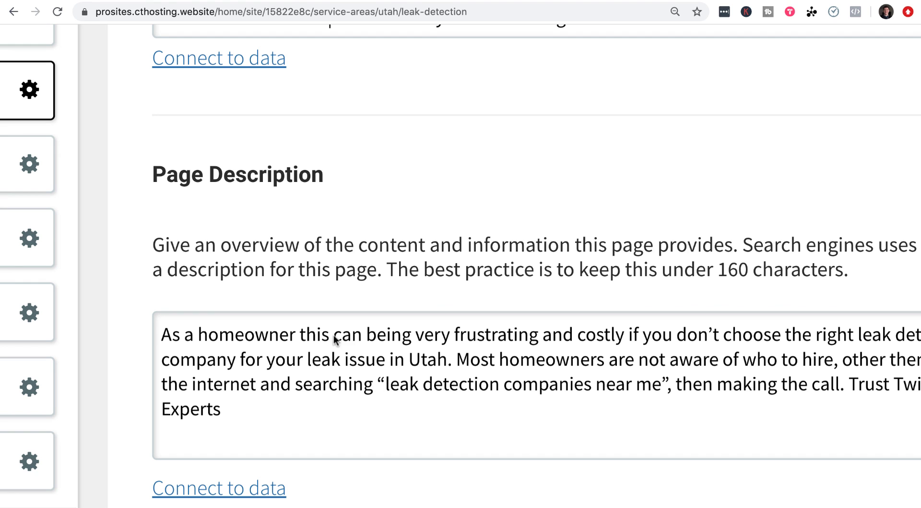
click(414, 335)
key(BackSpace)
key(BackSpace)
key(BackSpace)
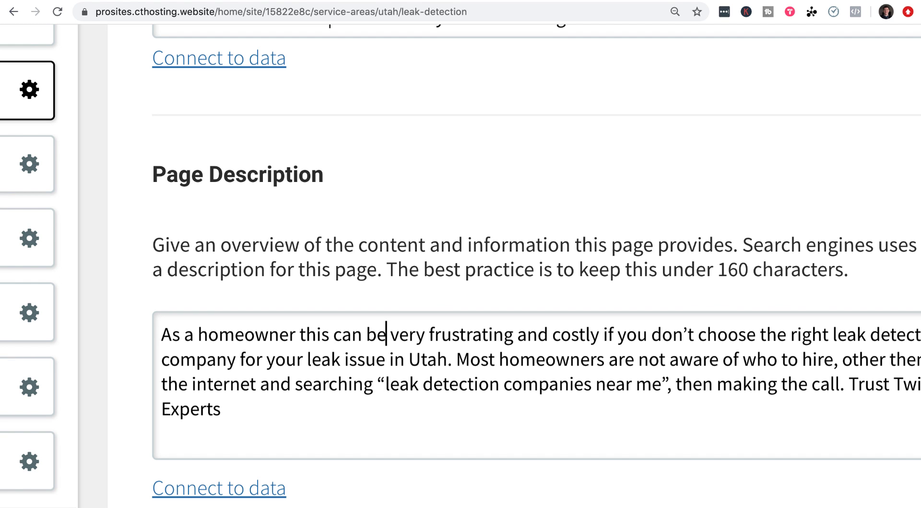
scroll(428, 338, right, 5)
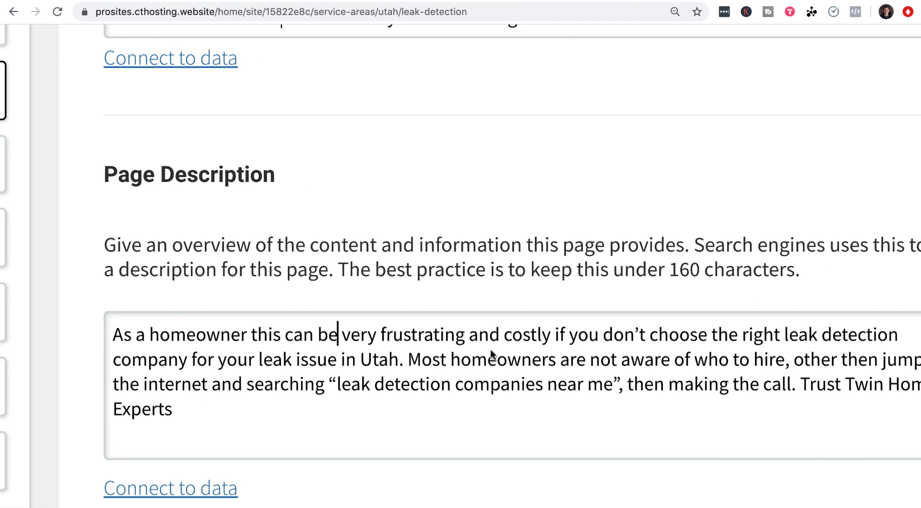
Step: Switch to the Google search results and examine the description snippet of the American Leak Detection of Utah listing
key(super+0)
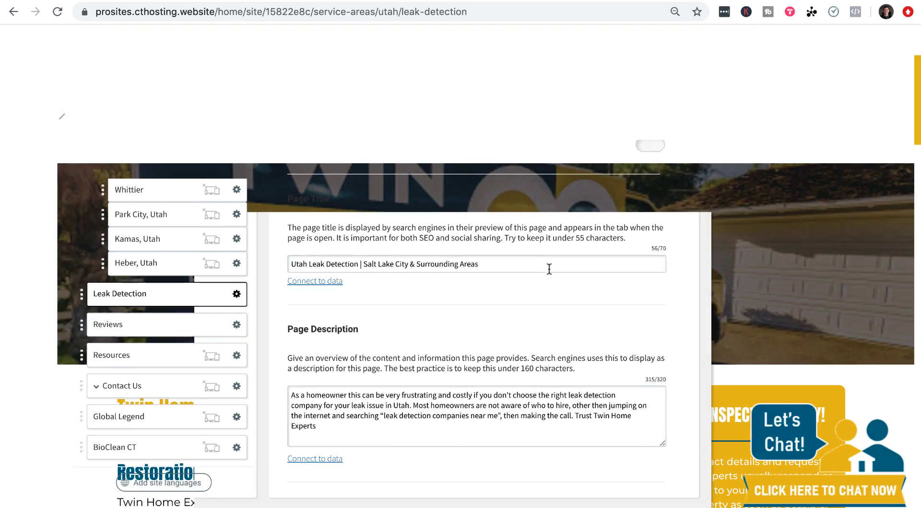
key(ctrl+Tab)
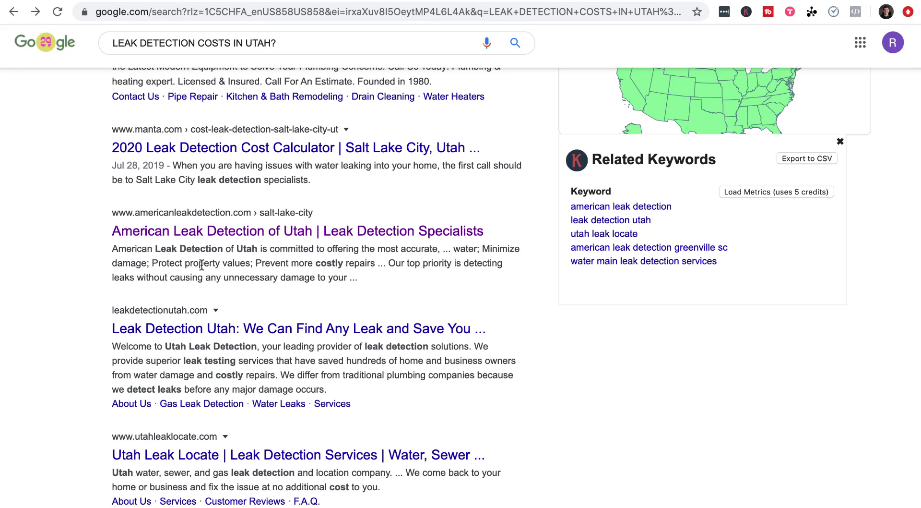
scroll(202, 265, up, 5)
drag(23, 236, 739, 227)
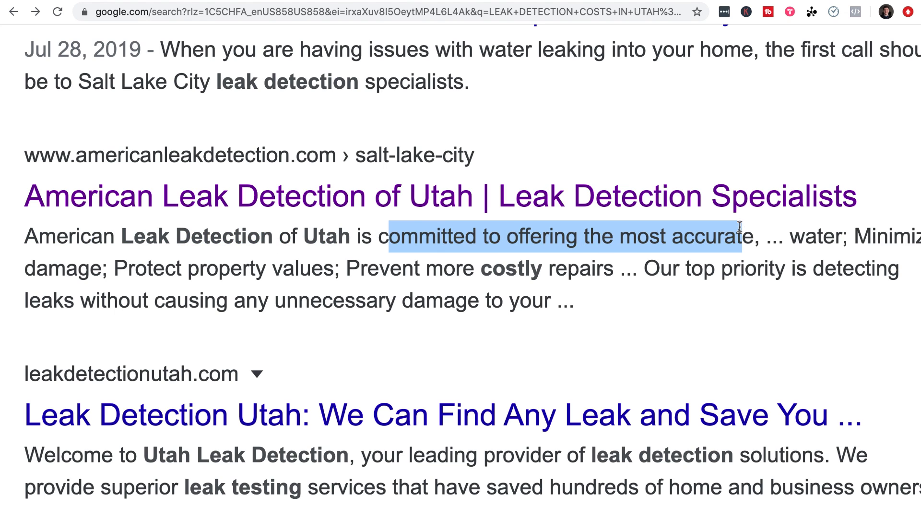
drag(115, 267, 620, 265)
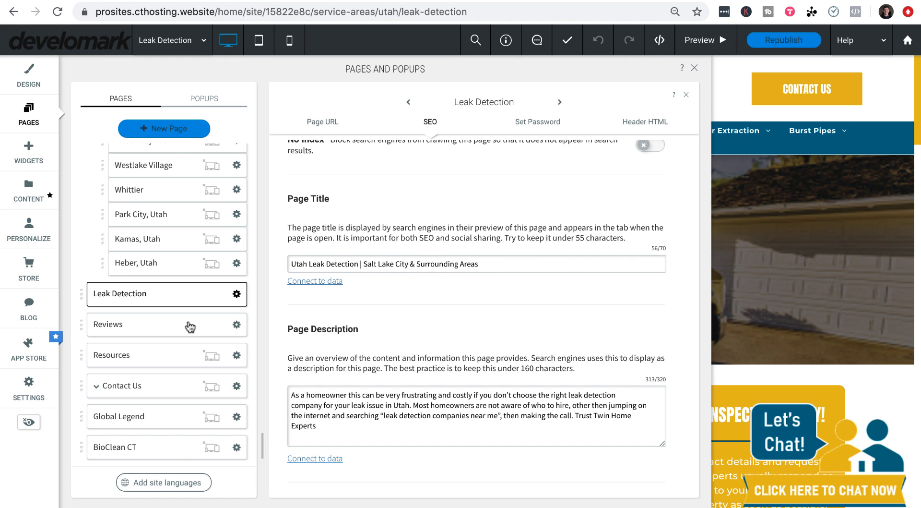
Step: Review the Leak Detection page's URL and SEO title in the site editor, and close the page settings and page list
scroll(379, 292, up, 2)
scroll(379, 292, up, 1)
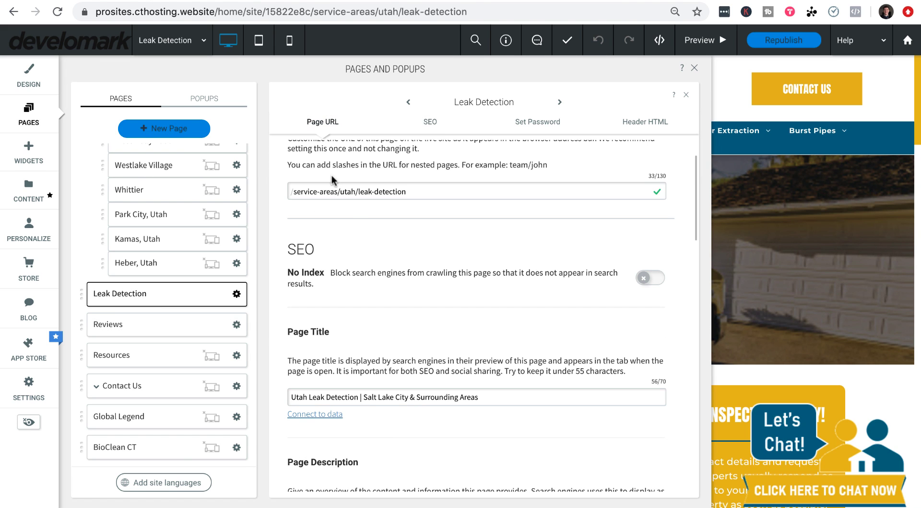
scroll(367, 267, down, 3)
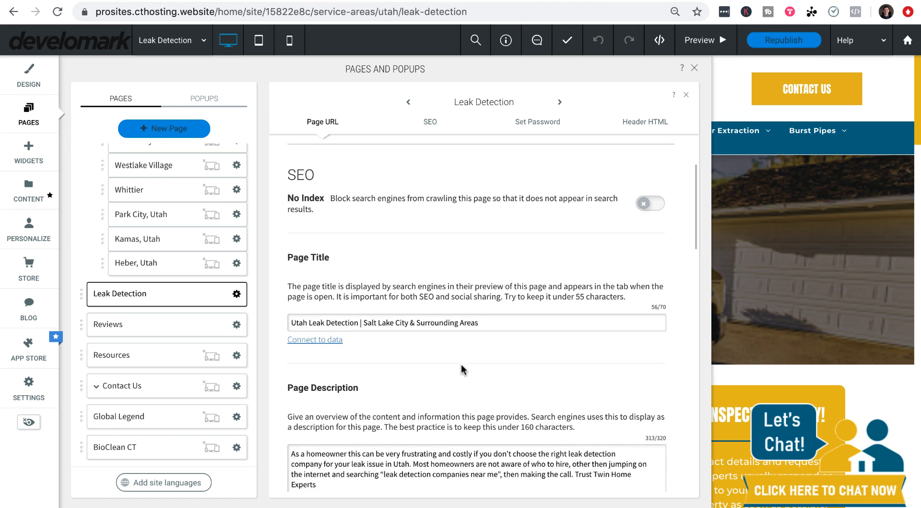
click(158, 297)
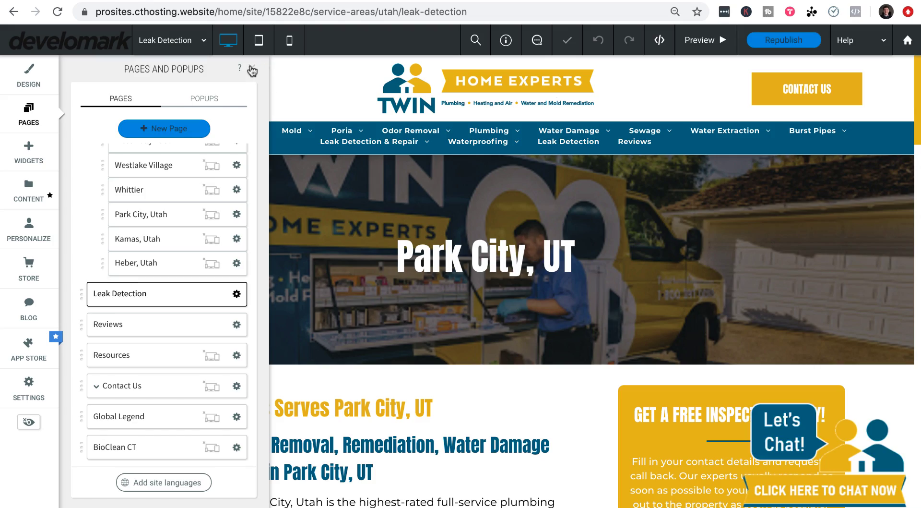
click(252, 67)
Step: Examine the Leak Detection page's copied Park City content, from the hero heading down to the sewage section
scroll(496, 248, down, 9)
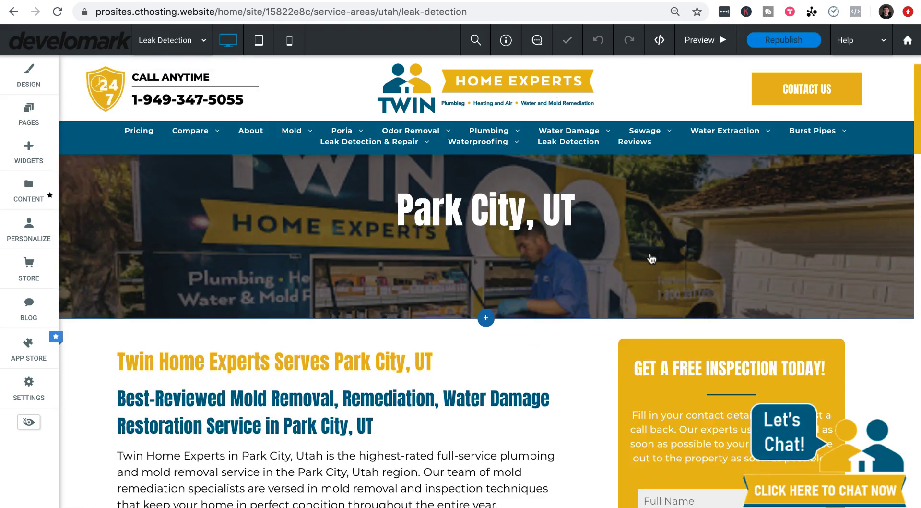
scroll(559, 263, up, 7)
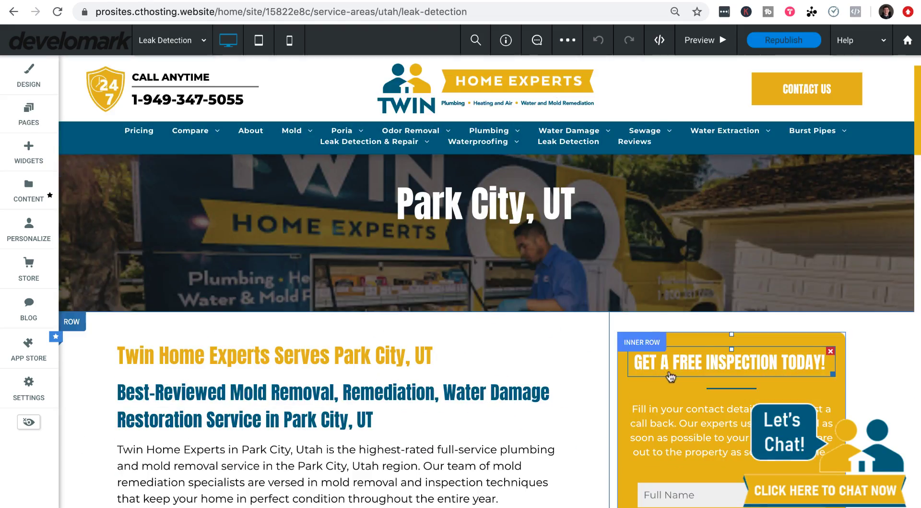
scroll(566, 265, down, 10)
click(708, 202)
scroll(574, 222, up, 10)
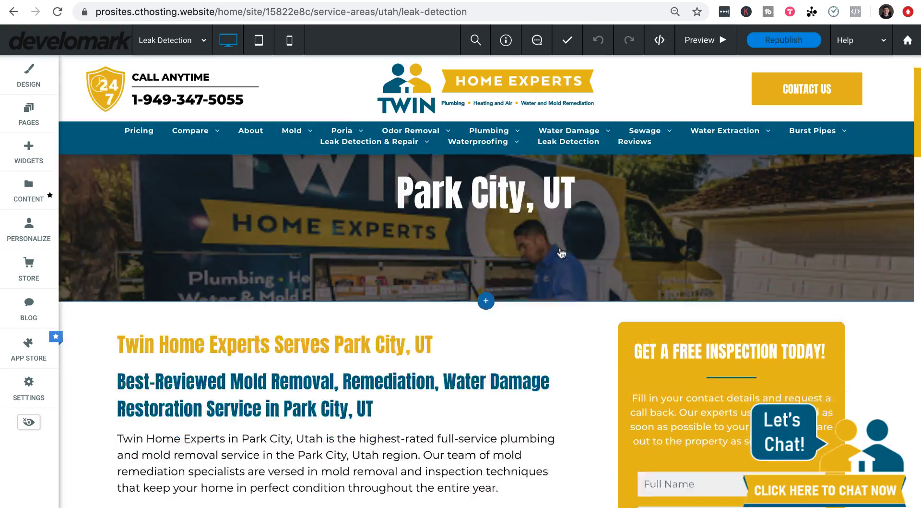
scroll(559, 251, down, 10)
click(560, 255)
scroll(560, 255, down, 12)
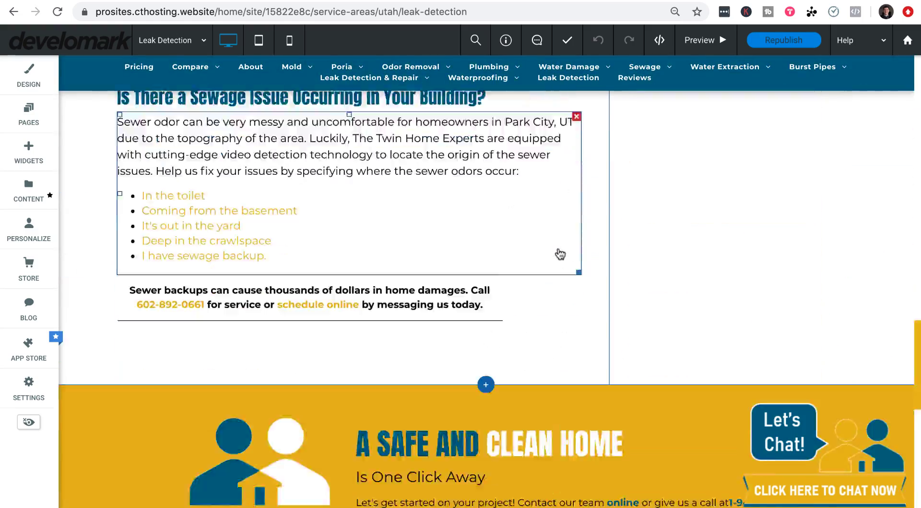
scroll(560, 253, up, 20)
scroll(559, 252, down, 6)
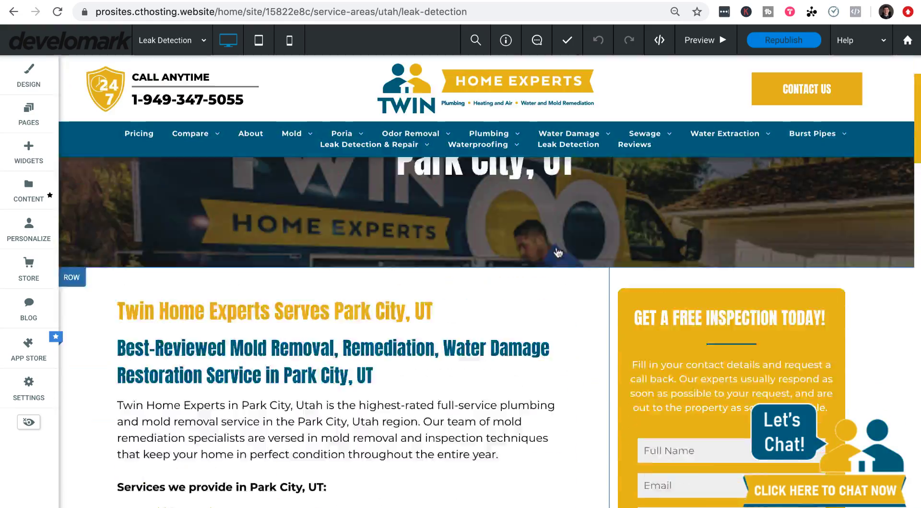
Step: Review the Park City hero heading and the intro headings at the start of the Leak Detection page
scroll(698, 255, up, 3)
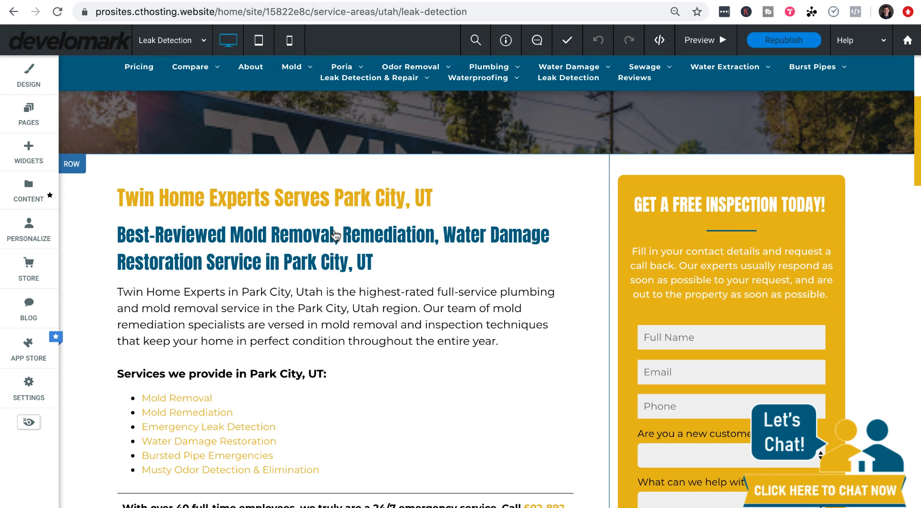
click(290, 205)
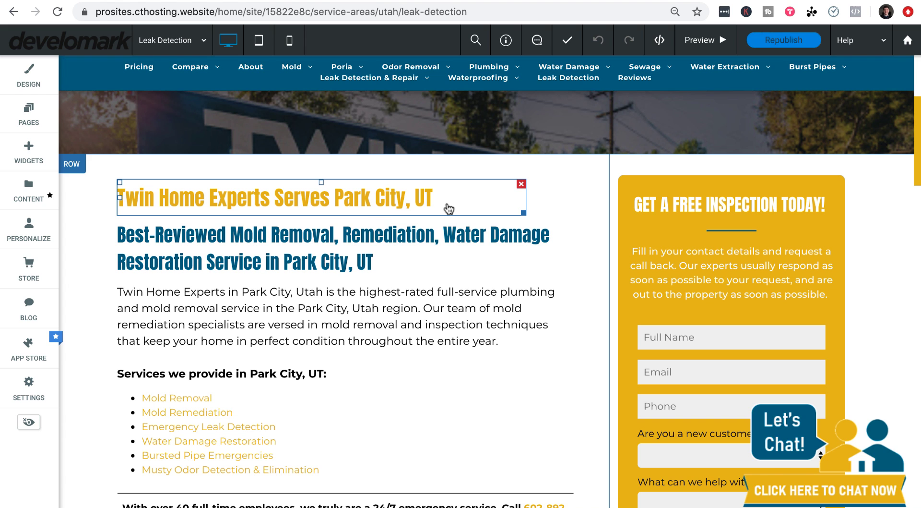
scroll(468, 202, up, 1)
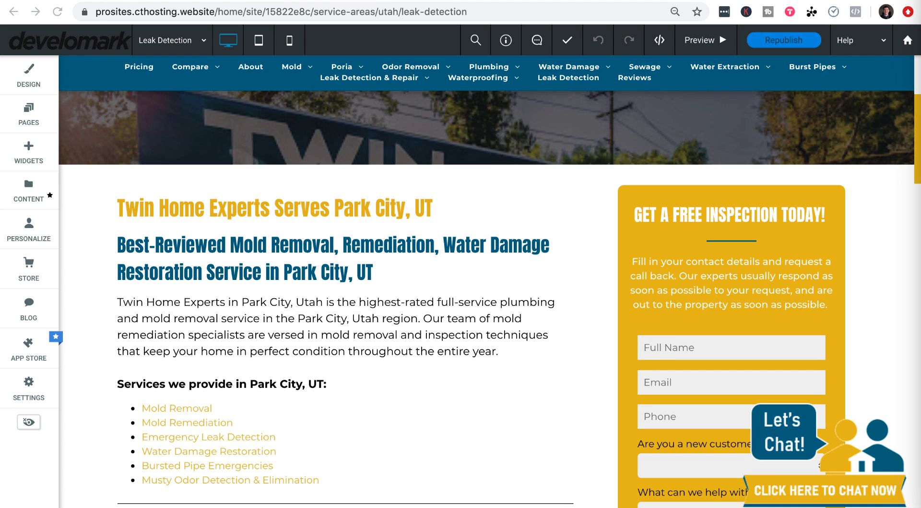
scroll(429, 148, up, 4)
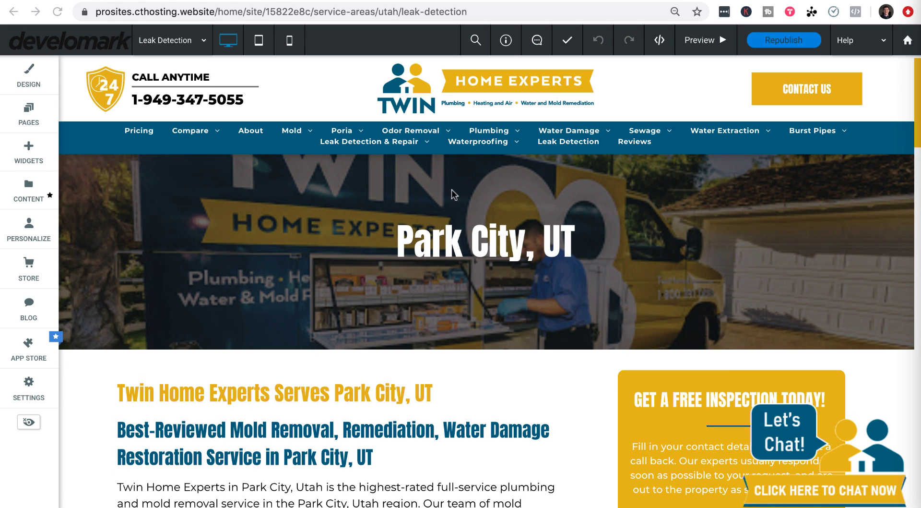
scroll(461, 240, down, 2)
scroll(494, 252, up, 2)
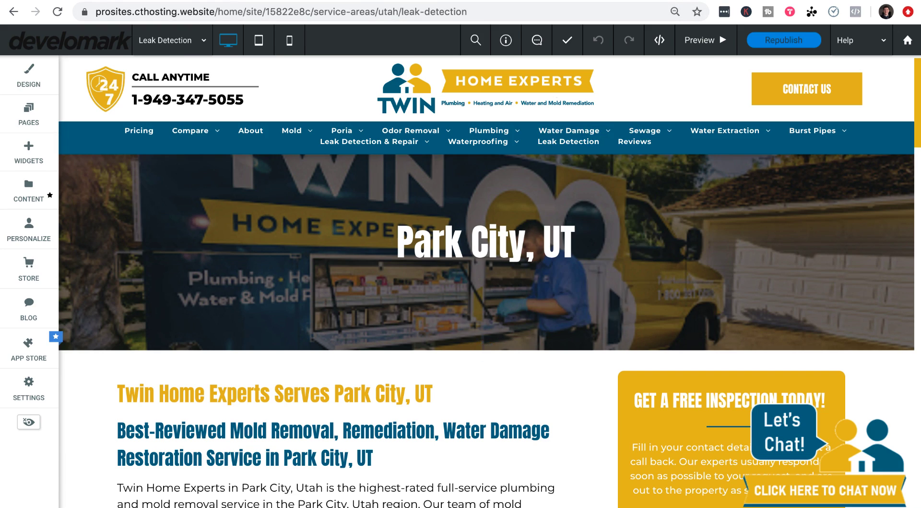
Step: Switch to the American Leak Detection Salt Lake City page and examine its hero heading and intro text
key(super+bracketleft)
key(super+bracketleft)
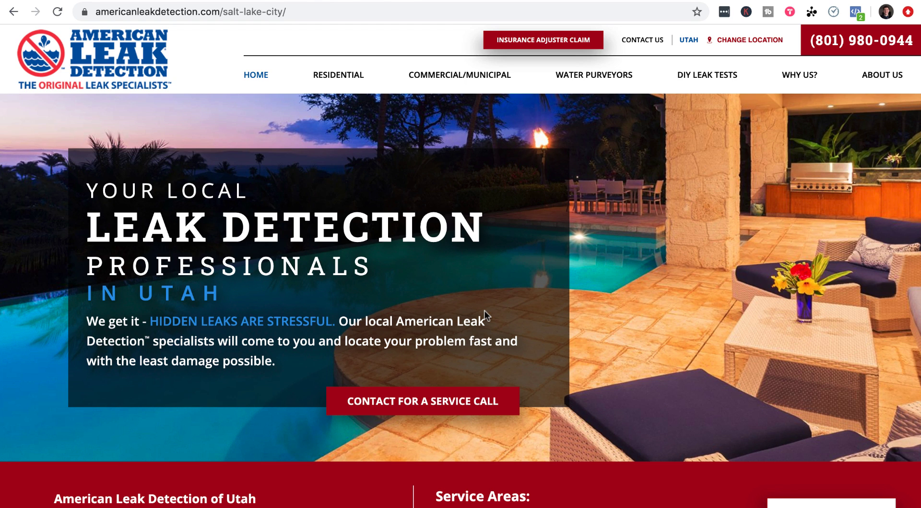
drag(518, 347, 255, 205)
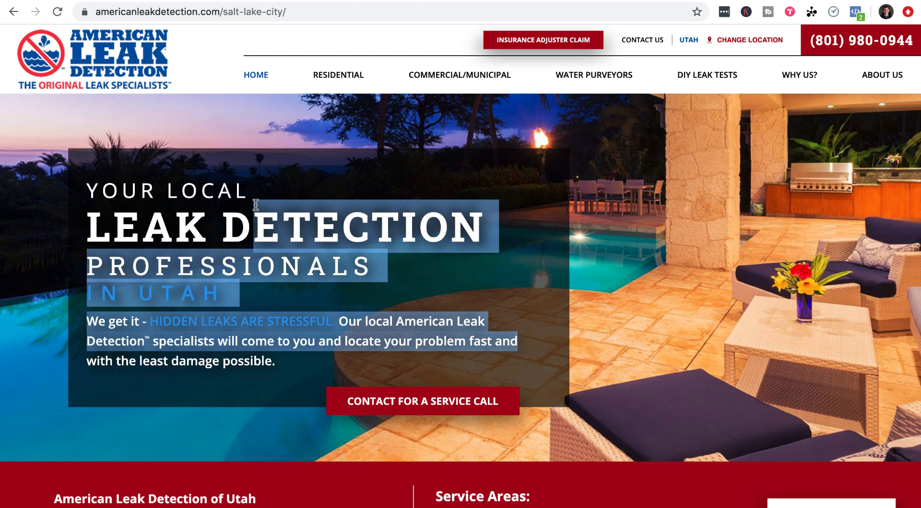
click(255, 204)
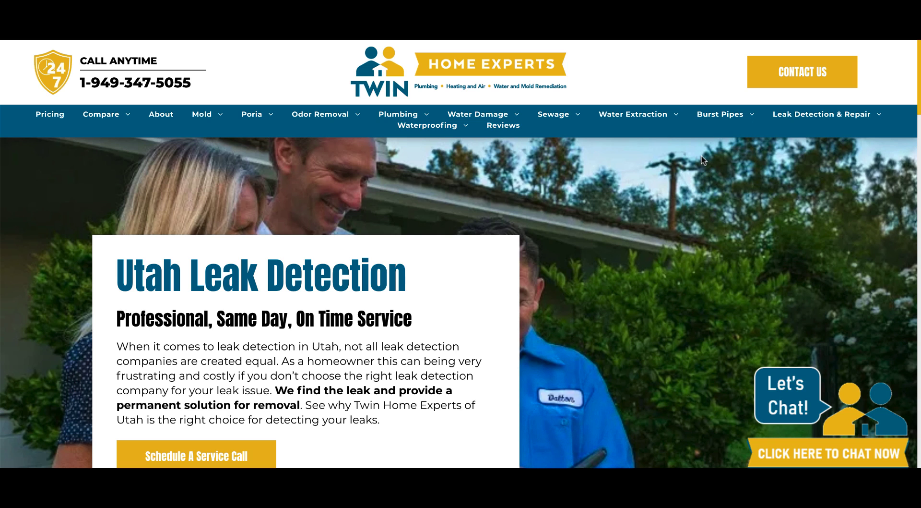
Step: Examine the Utah Leak Detection hero box on the Twin Home Experts page, covering its heading, subheading and intro paragraph
scroll(695, 156, down, 2)
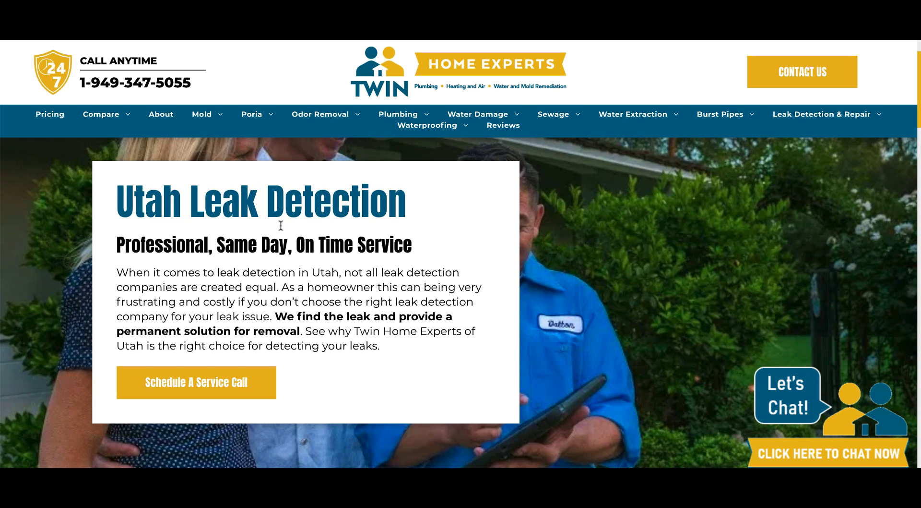
drag(116, 211, 406, 206)
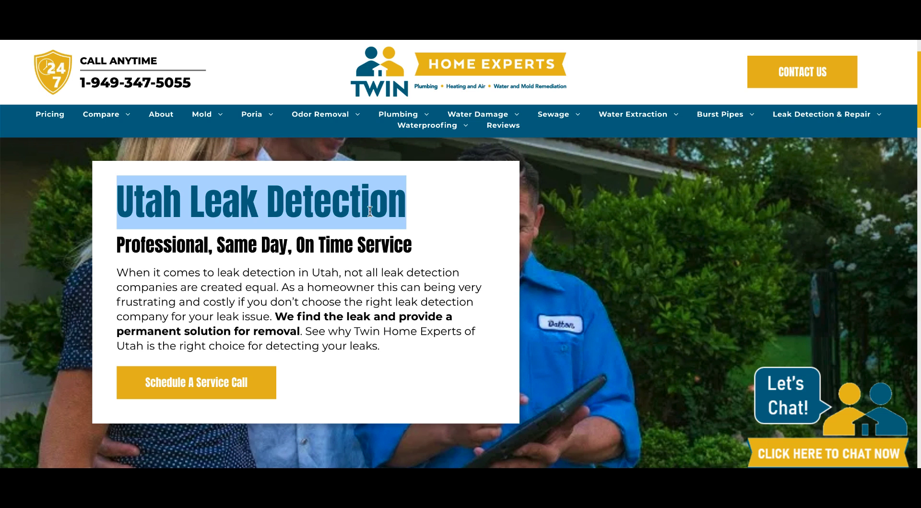
drag(118, 245, 427, 253)
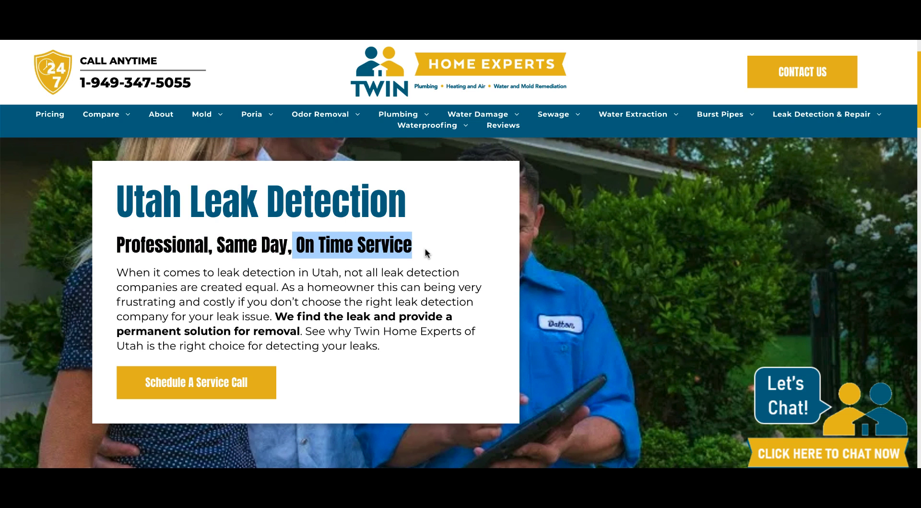
drag(117, 272, 381, 348)
click(278, 317)
drag(278, 317, 309, 330)
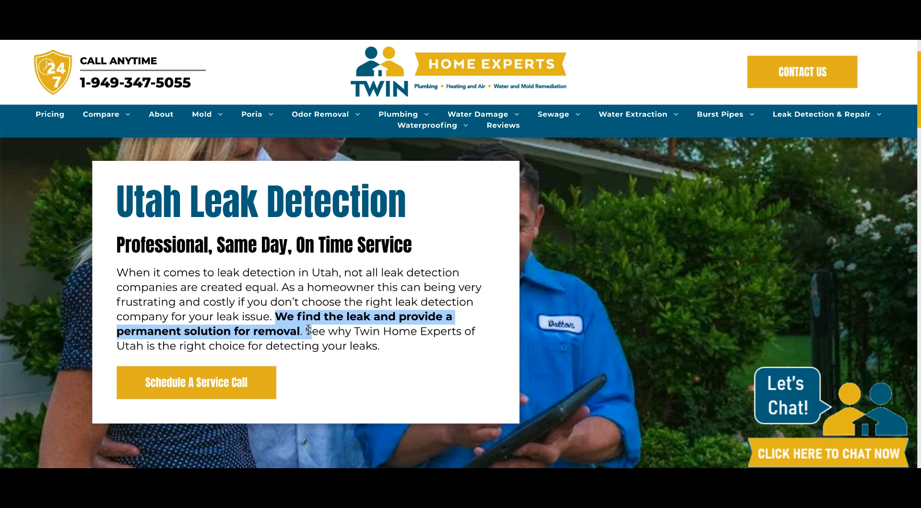
Step: Check the Contact Us page behind the Schedule A Service Call link in a separate tab, and close it
right_click(192, 380)
click(225, 336)
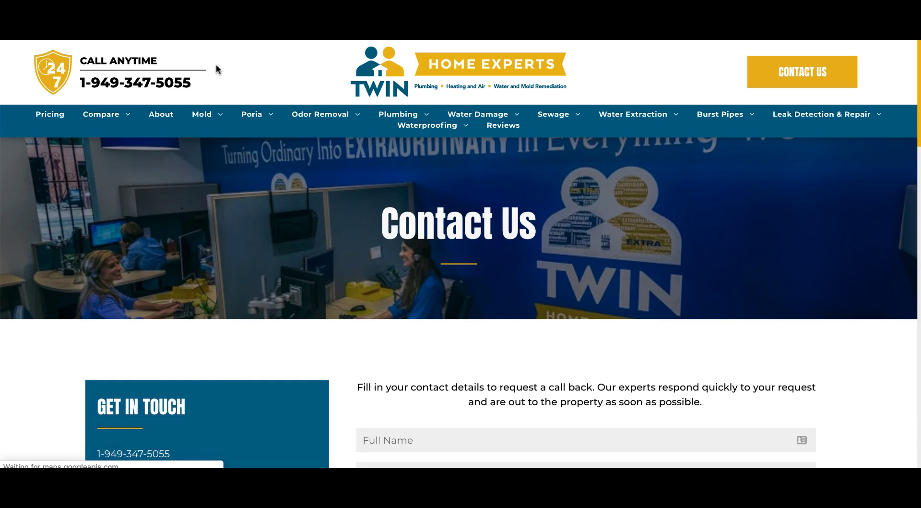
key(super+w)
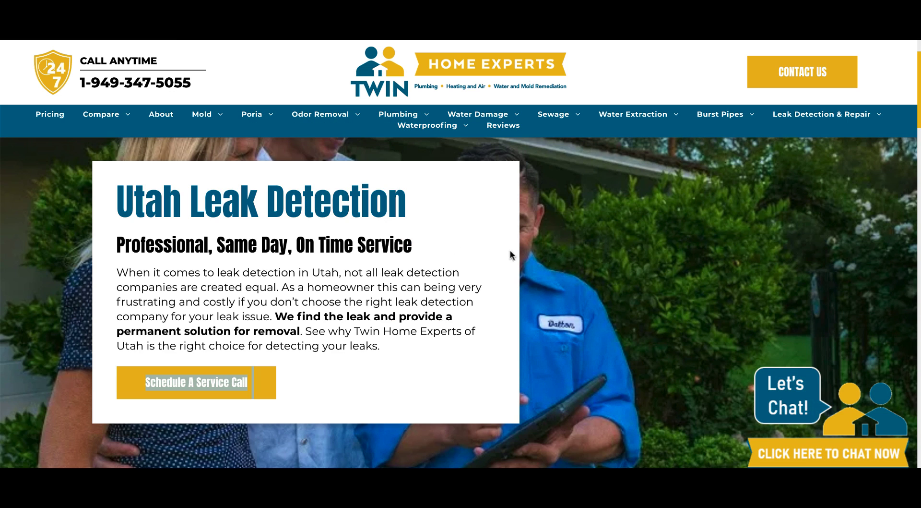
Step: Review the hero section of the Utah Leak Detection page, including its headline, intro text and service call link
scroll(455, 245, up, 2)
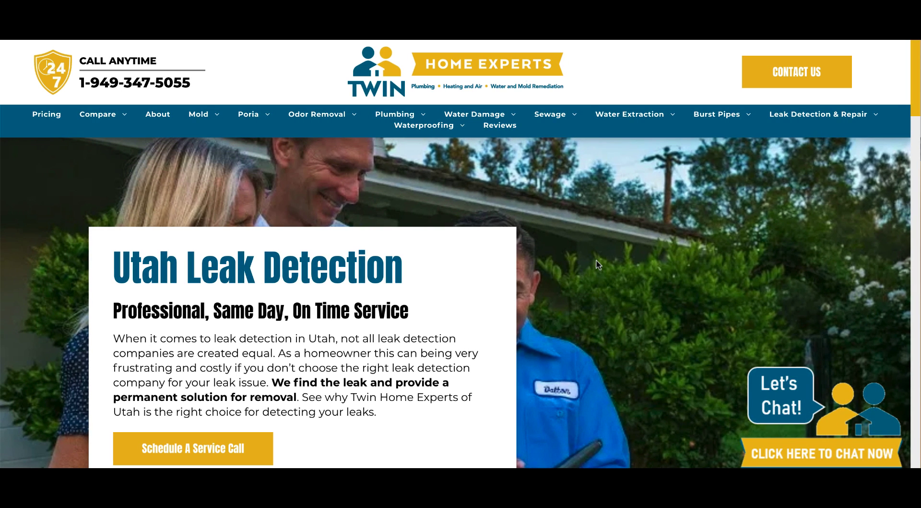
scroll(599, 265, up, 5)
scroll(531, 269, down, 5)
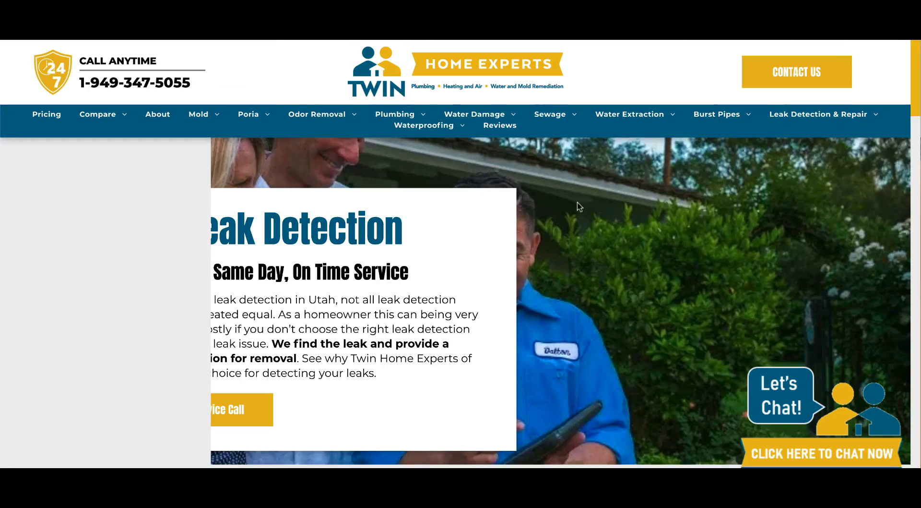
scroll(336, 230, up, 1)
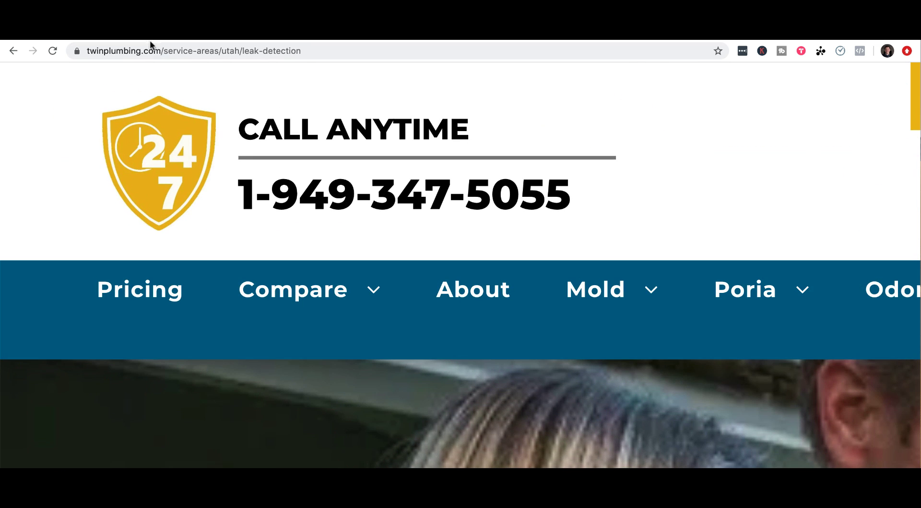
Step: Examine the service-areas/utah/leak-detection path in the page's address
click(150, 48)
drag(116, 52, 372, 56)
click(374, 51)
click(296, 51)
key(BackSpace)
key(BackSpace)
key(BackSpace)
text(utah)
key(Return)
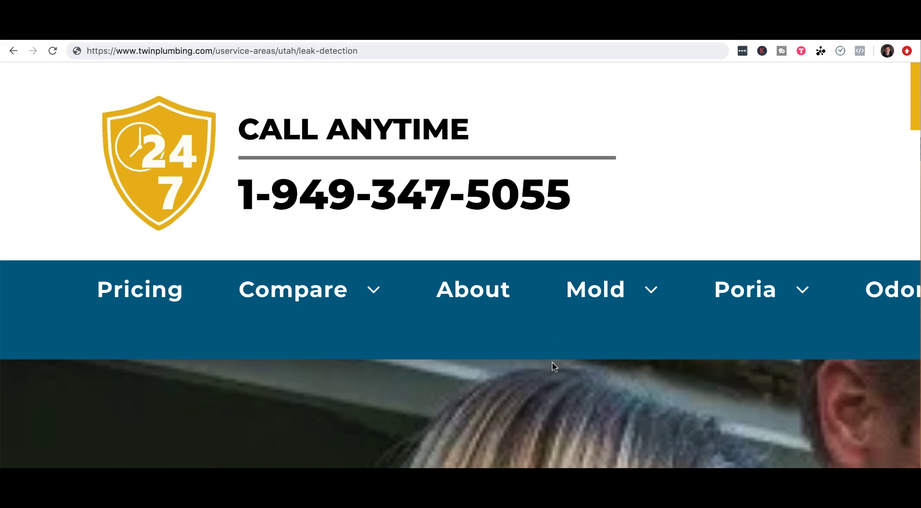
Step: Highlight the Salt Lake City Utah Leak Detection heading, its guarantee subheading and the text below them
scroll(505, 283, down, 10)
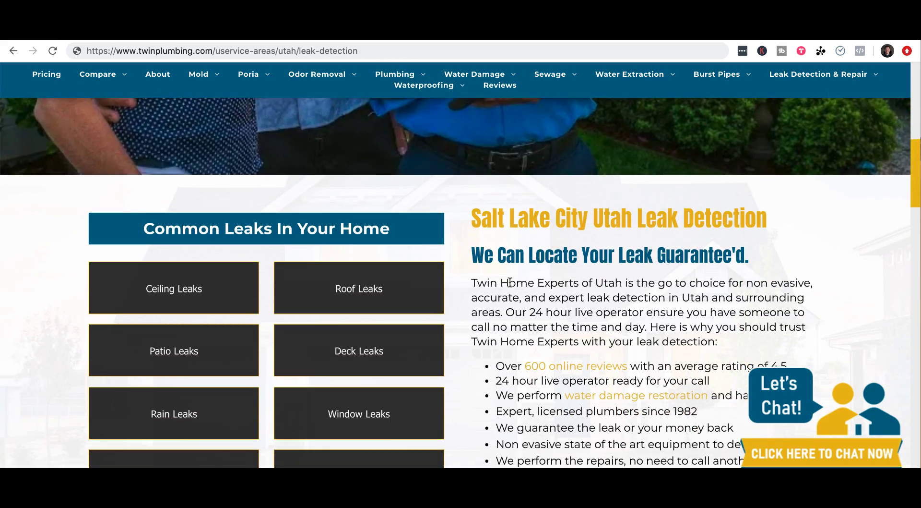
scroll(509, 282, down, 2)
drag(473, 136, 773, 142)
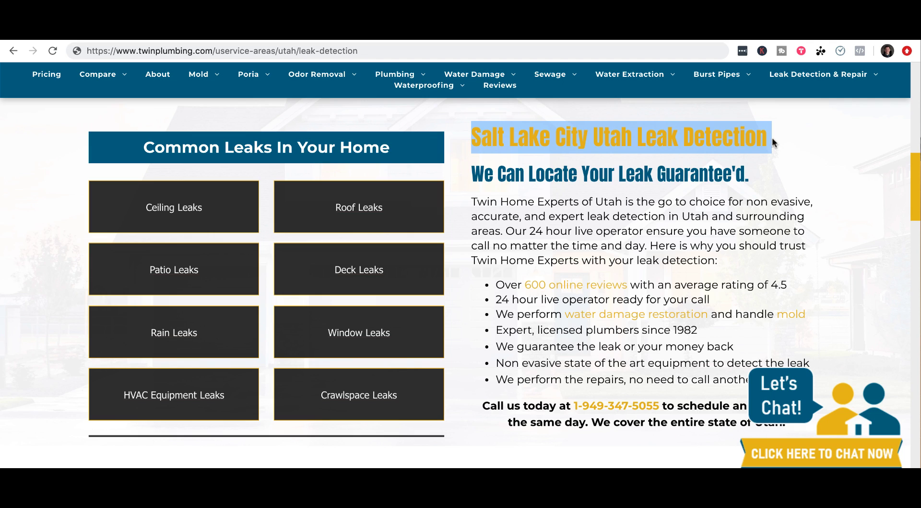
drag(473, 175, 799, 180)
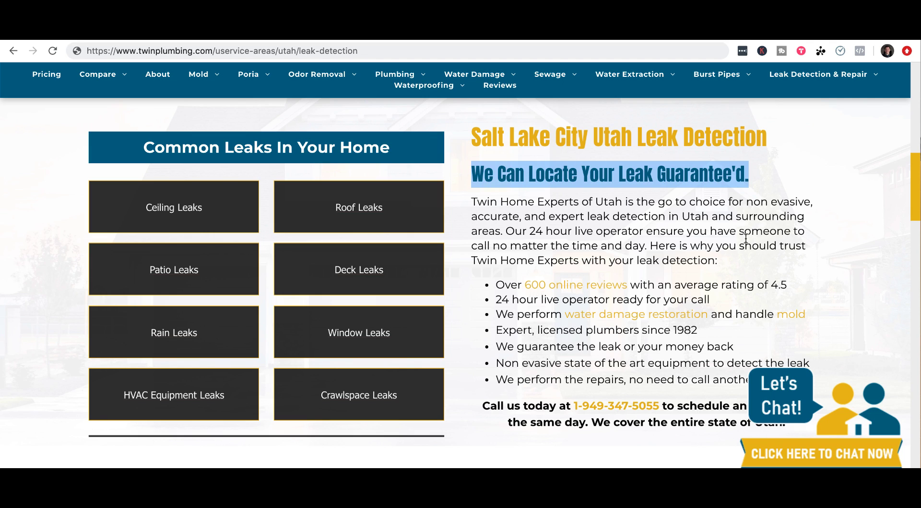
drag(473, 206, 561, 314)
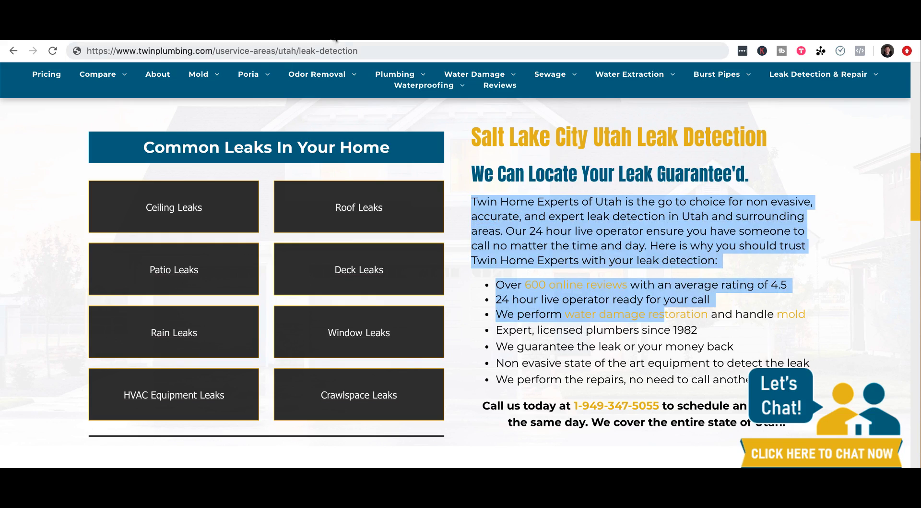
Step: Check the opening of the Basecamp source article on Utah leak detection companies and return to the live page
click(295, 39)
scroll(386, 222, up, 1)
scroll(385, 222, up, 15)
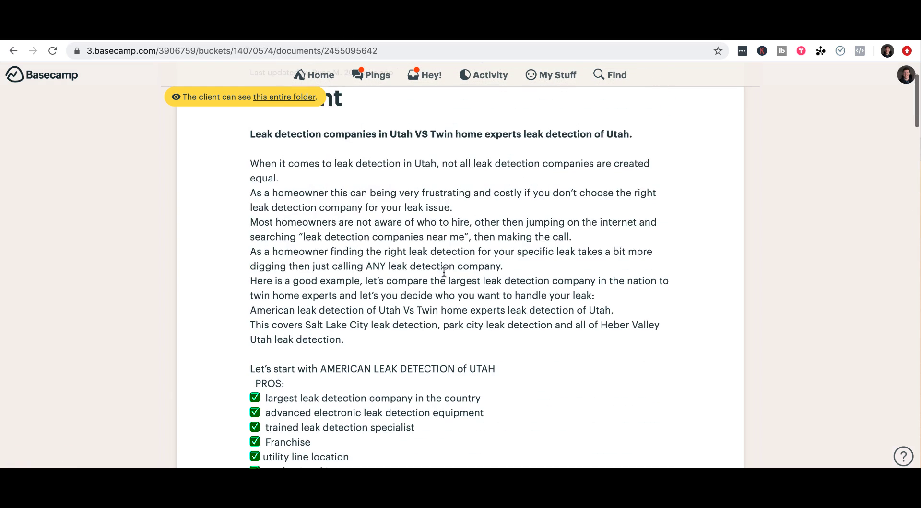
drag(441, 266, 130, 60)
click(122, 40)
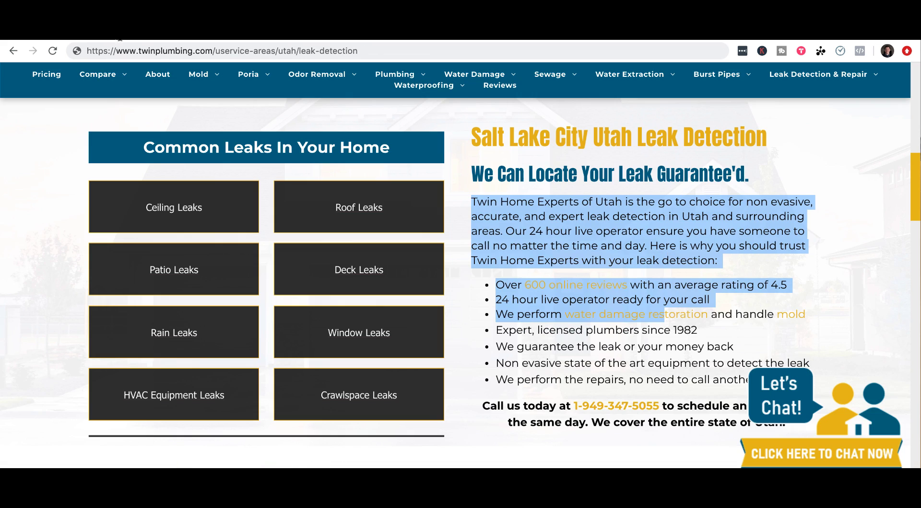
Step: Highlight the key phrases of the intro paragraph about Twin Home Experts of Utah line by line
click(592, 192)
drag(470, 201, 737, 274)
click(736, 274)
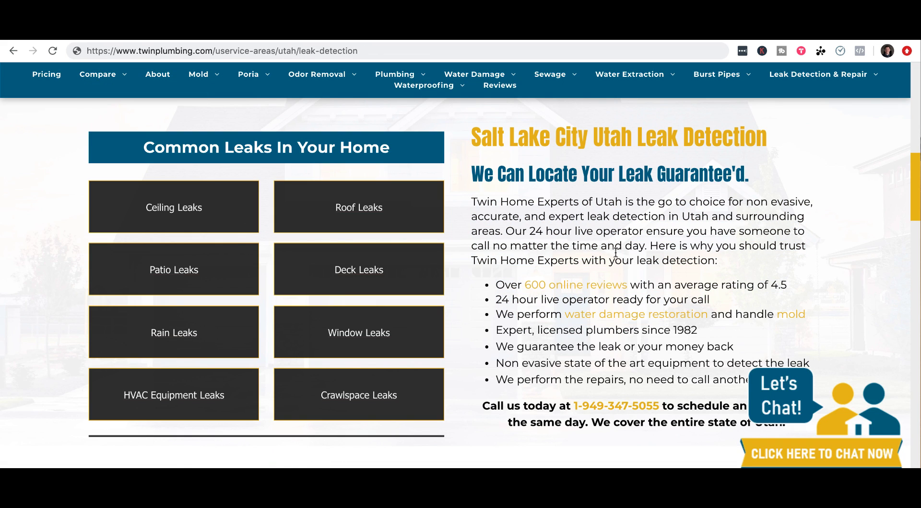
drag(485, 201, 620, 201)
click(625, 201)
drag(524, 217, 660, 217)
drag(506, 231, 790, 232)
drag(470, 245, 662, 244)
drag(472, 260, 718, 260)
Step: Highlight the bulleted reasons to trust the company and the call-to-action sentence beneath them
scroll(624, 240, down, 3)
drag(495, 197, 812, 319)
drag(754, 333, 786, 333)
drag(723, 330, 526, 322)
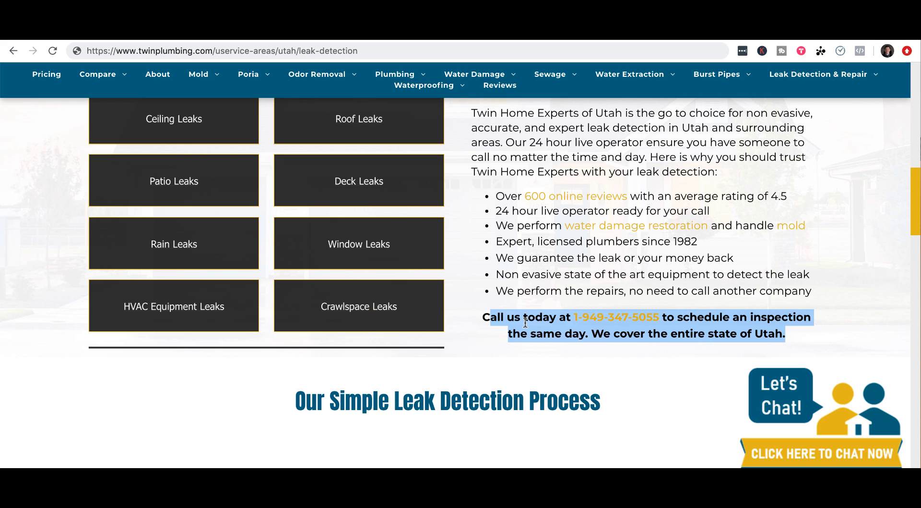
scroll(671, 239, up, 3)
click(814, 189)
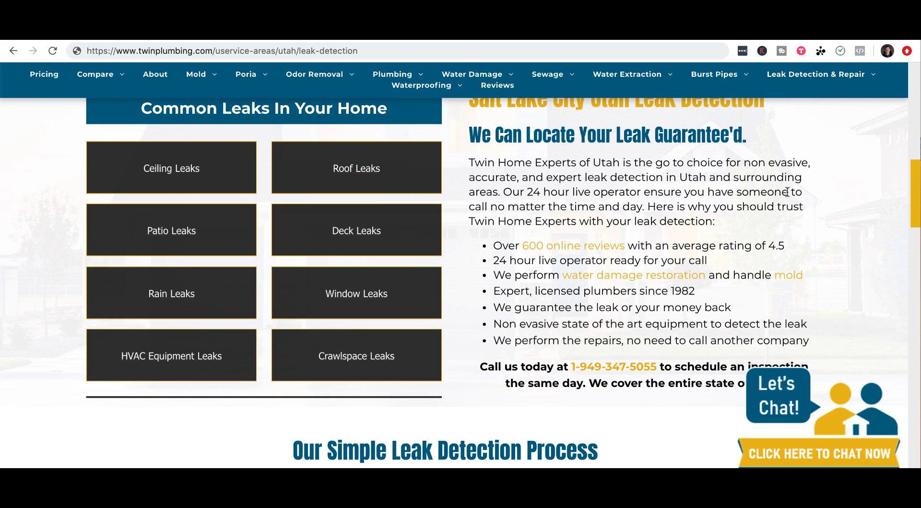
Step: Read through the Salt Lake City section up close, from its heading to the call-to-action sentence
scroll(708, 197, up, 5)
scroll(620, 188, up, 1)
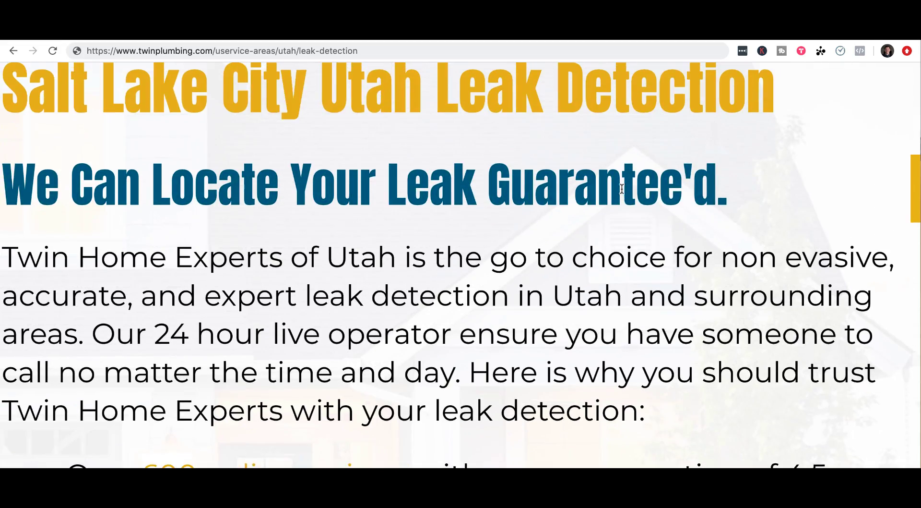
scroll(621, 189, down, 8)
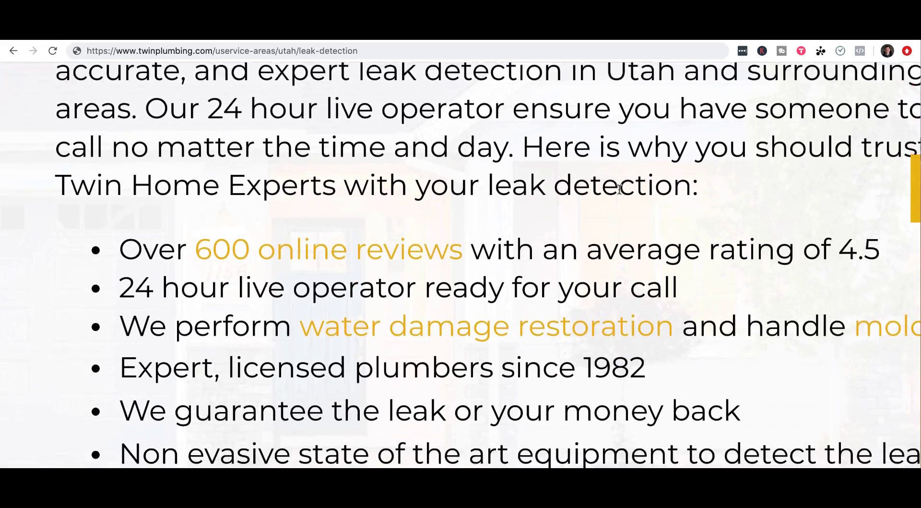
scroll(619, 189, down, 3)
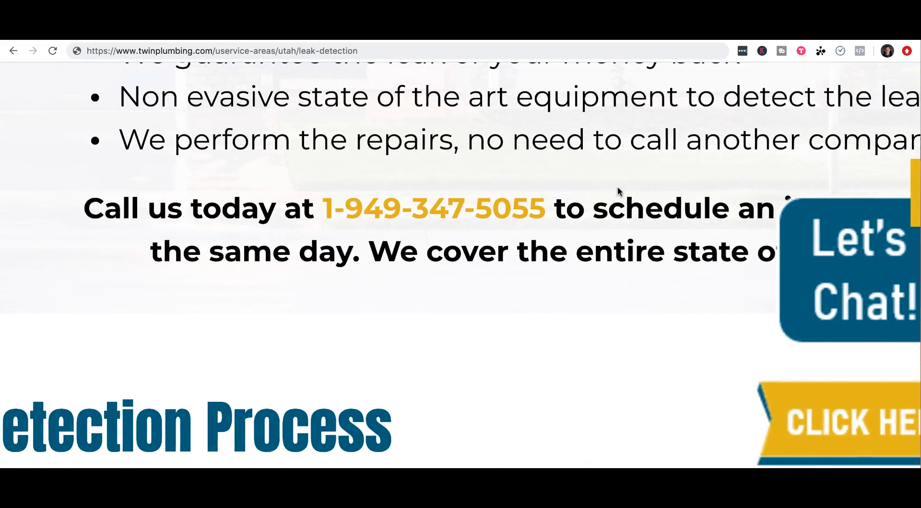
scroll(624, 191, up, 10)
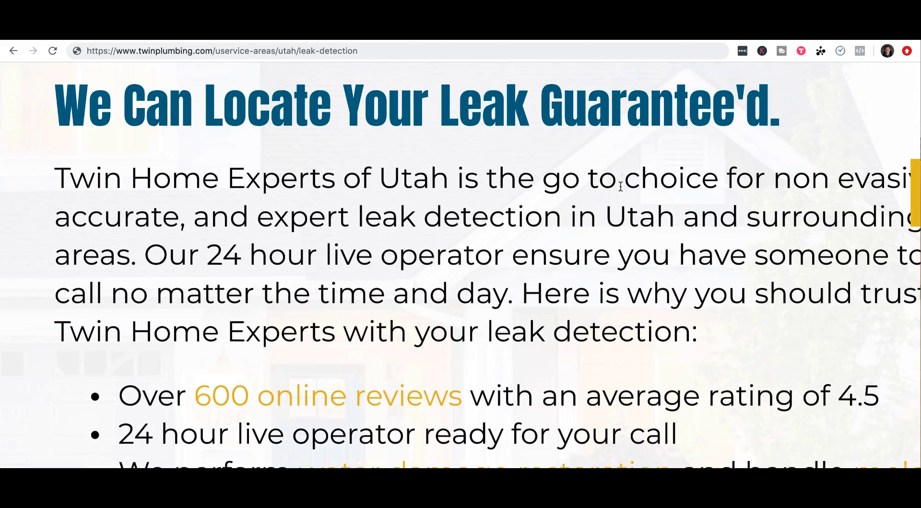
scroll(663, 201, down, 5)
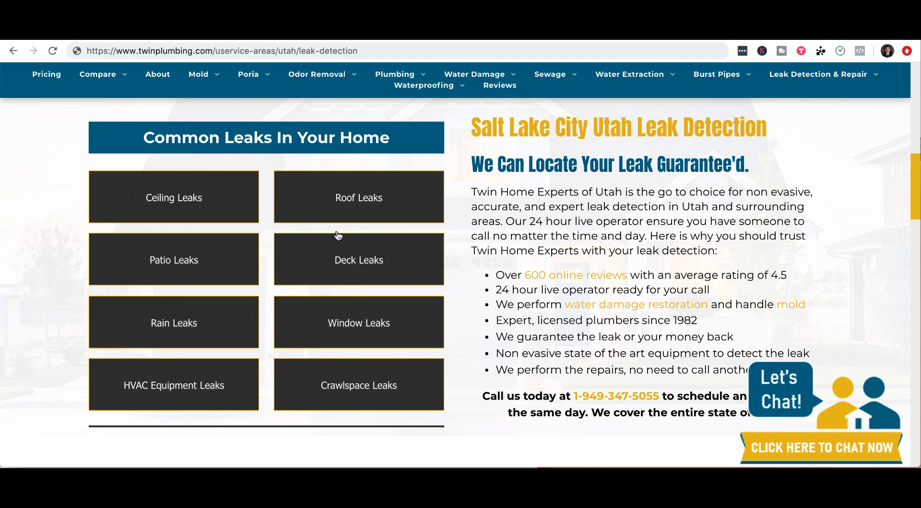
Step: Open the Roof Leaks link in a new tab and highlight that page's main heading
right_click(337, 205)
click(347, 204)
key(ctrl+Tab)
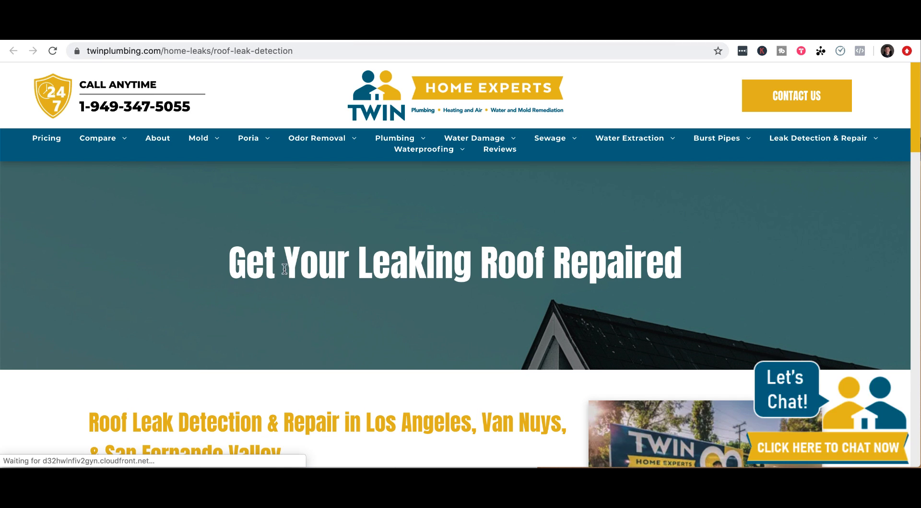
drag(285, 269, 724, 267)
click(712, 263)
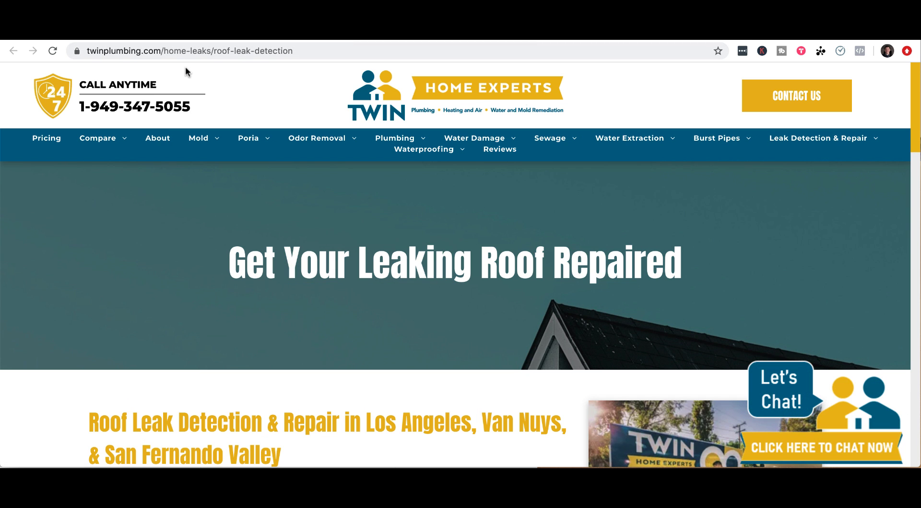
Step: Highlight the roof-leak-detection part of the address and passages in the roof leak page's body
click(162, 49)
click(214, 50)
drag(213, 50, 344, 52)
click(303, 52)
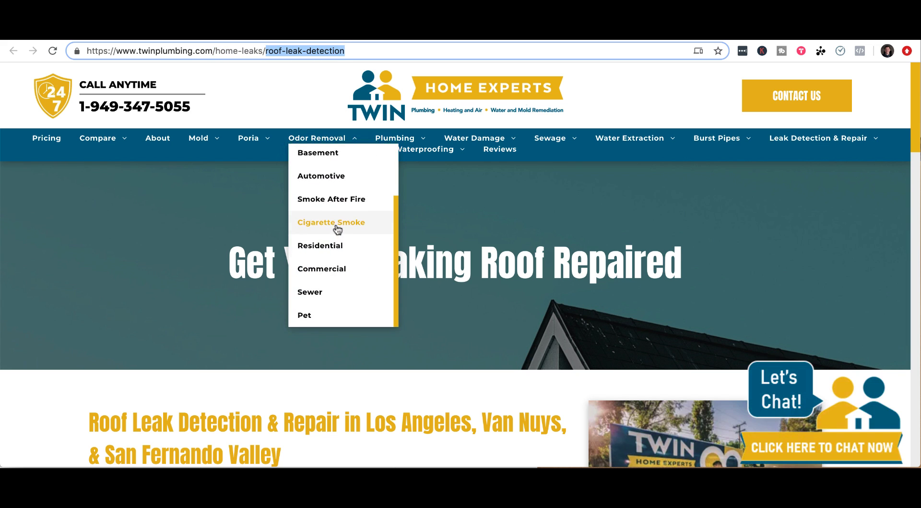
scroll(236, 240, down, 3)
drag(366, 262, 556, 264)
drag(116, 296, 286, 299)
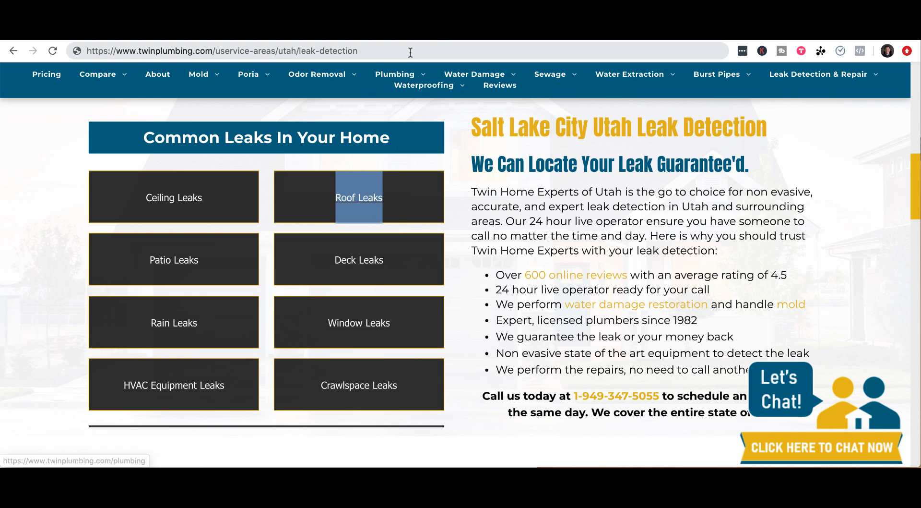
Step: Return to the Basecamp article and highlight a passage further down the document
mouse_move(354, 77)
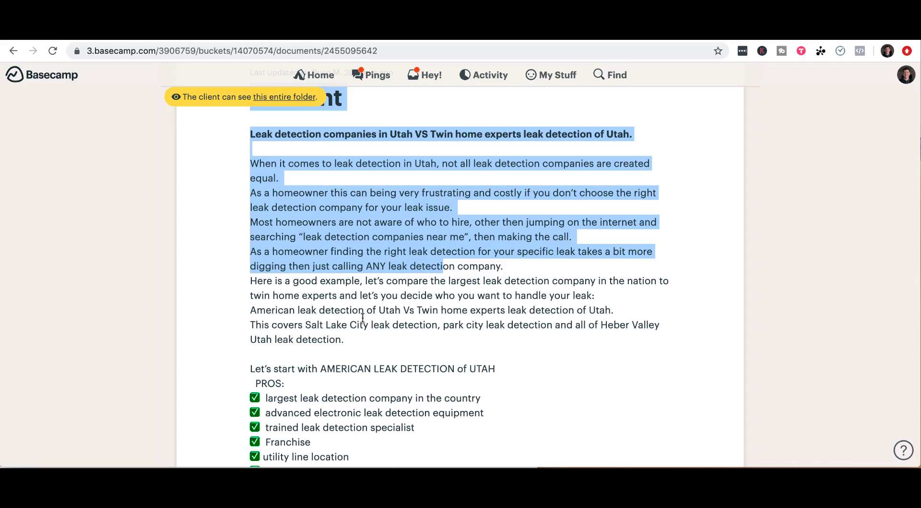
scroll(359, 313, down, 15)
scroll(359, 312, down, 3)
drag(249, 269, 438, 360)
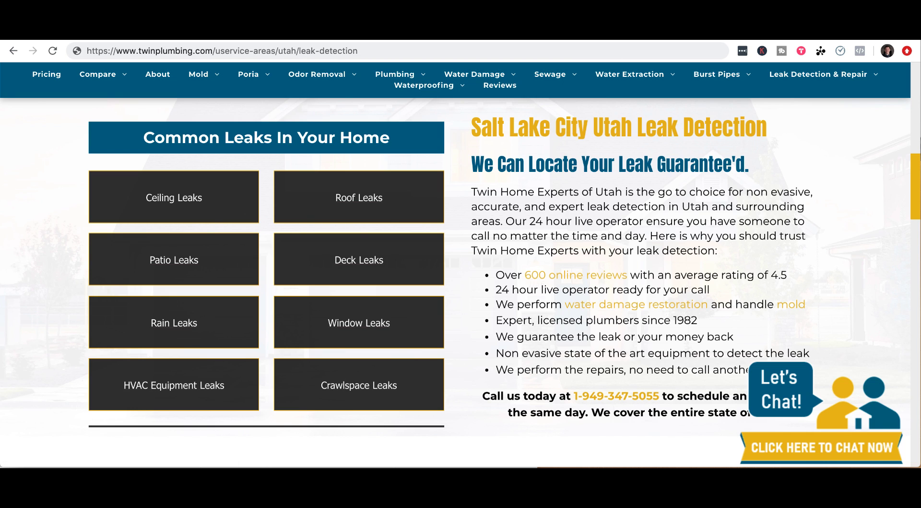
Step: Switch to the site editor, preview the Utah Leak Detection page on mobile and examine its opening section
key(ctrl+Tab)
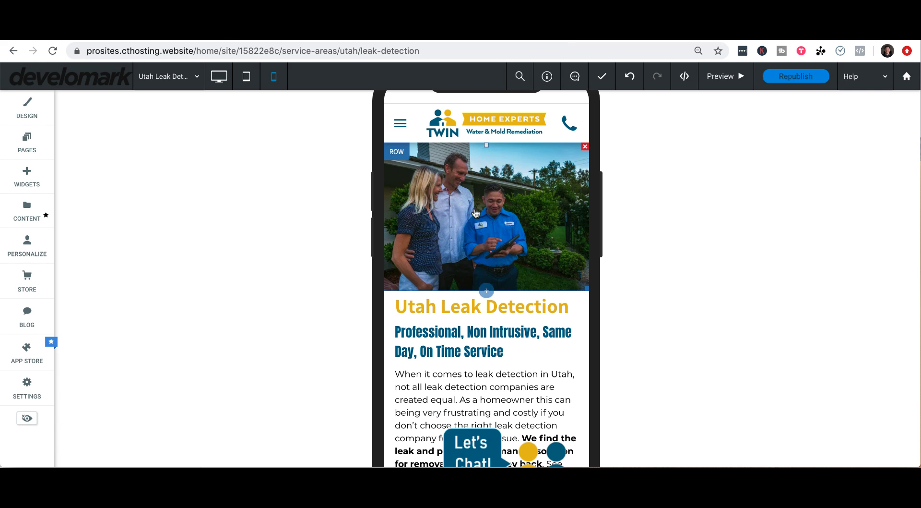
click(720, 76)
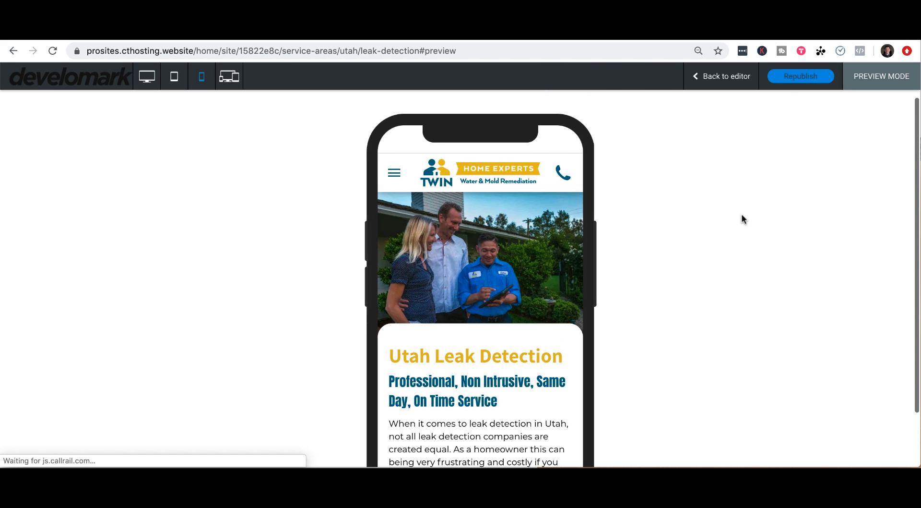
scroll(678, 214, down, 1)
scroll(449, 236, up, 5)
scroll(473, 238, down, 6)
drag(227, 263, 269, 240)
scroll(551, 262, down, 2)
scroll(523, 235, down, 7)
scroll(409, 212, down, 10)
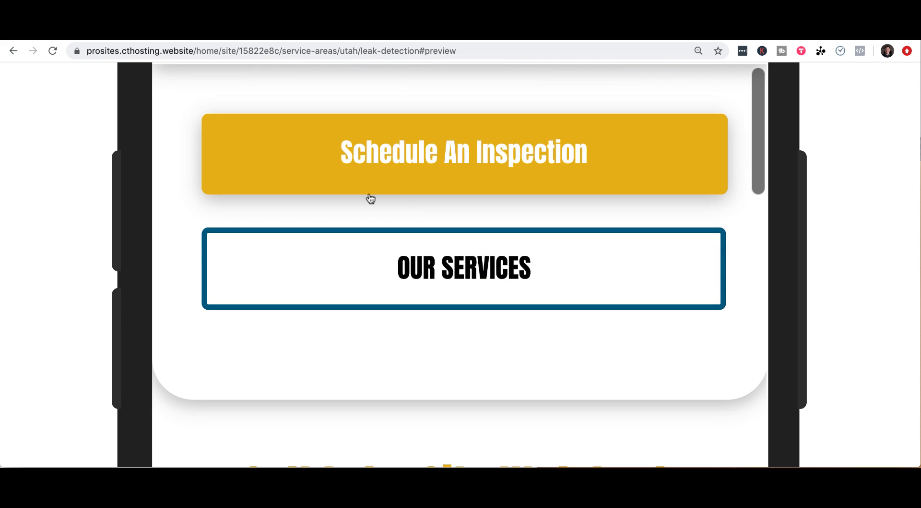
Step: Highlight the section headings below the hero in the mobile preview, including Common Leaks In Your Home
drag(286, 126, 495, 186)
scroll(495, 186, down, 2)
triple_click(485, 189)
scroll(586, 231, down, 4)
click(246, 170)
drag(246, 169, 652, 181)
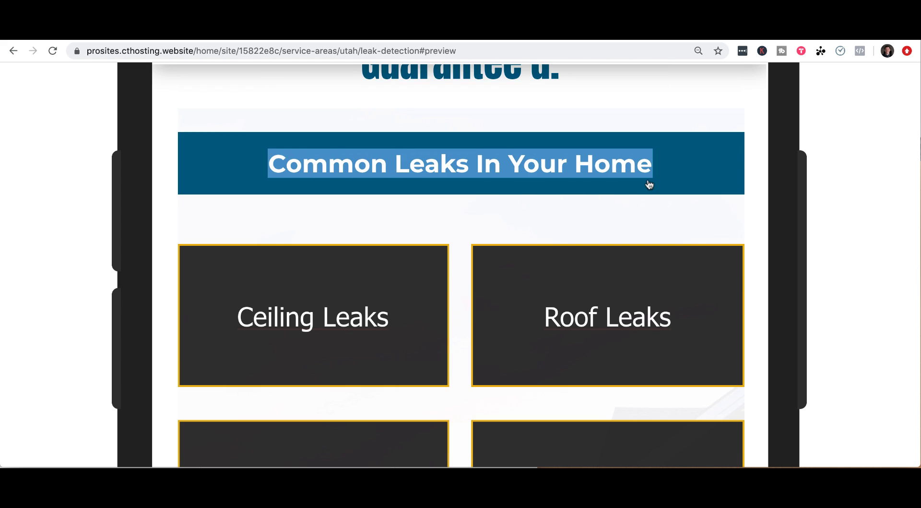
Step: Review the remaining leak type links, intro text and bulleted reasons in the mobile preview
scroll(649, 191, down, 9)
scroll(430, 195, down, 10)
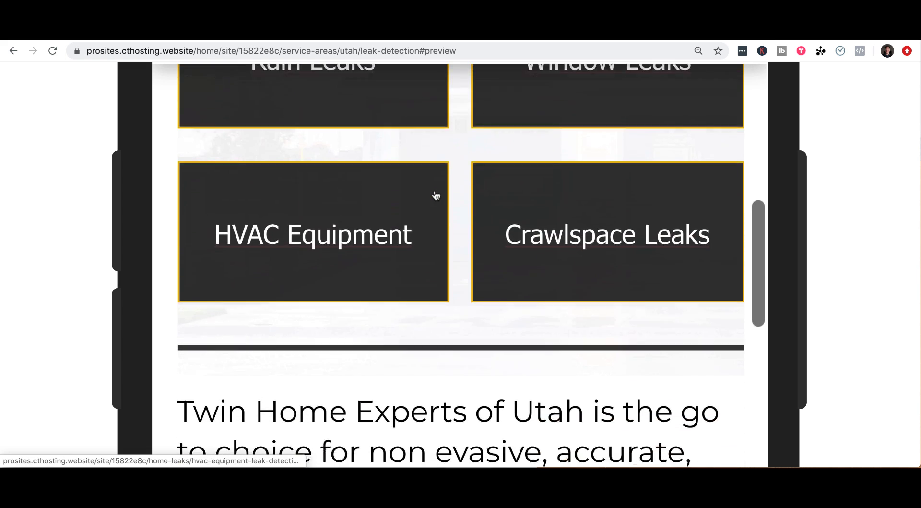
scroll(436, 196, down, 5)
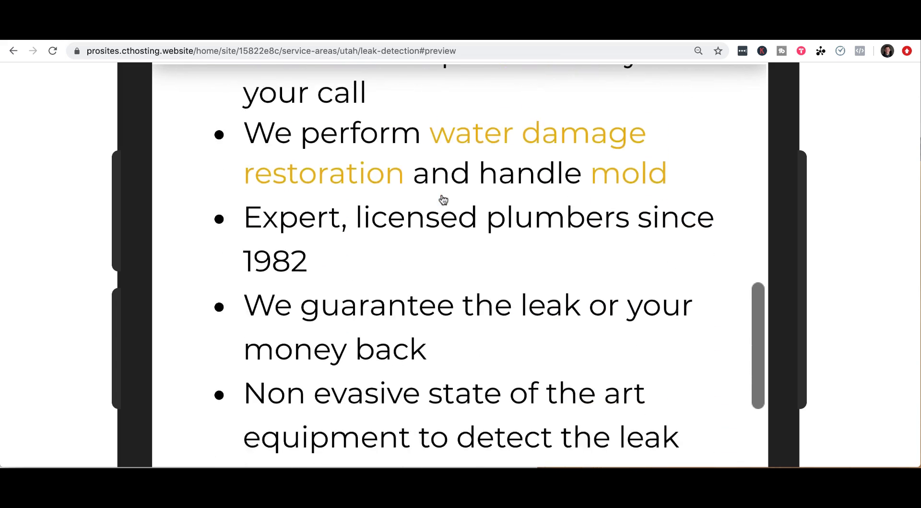
scroll(452, 201, down, 5)
scroll(455, 200, down, 3)
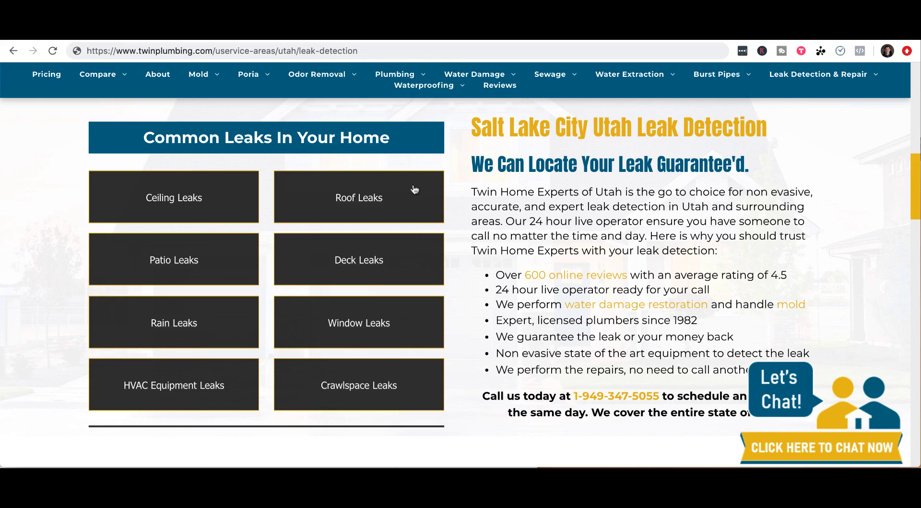
Step: Highlight the Our Simple Leak Detection Process heading on the live desktop page
scroll(415, 190, down, 5)
scroll(427, 184, down, 3)
drag(297, 121, 670, 144)
scroll(586, 181, up, 2)
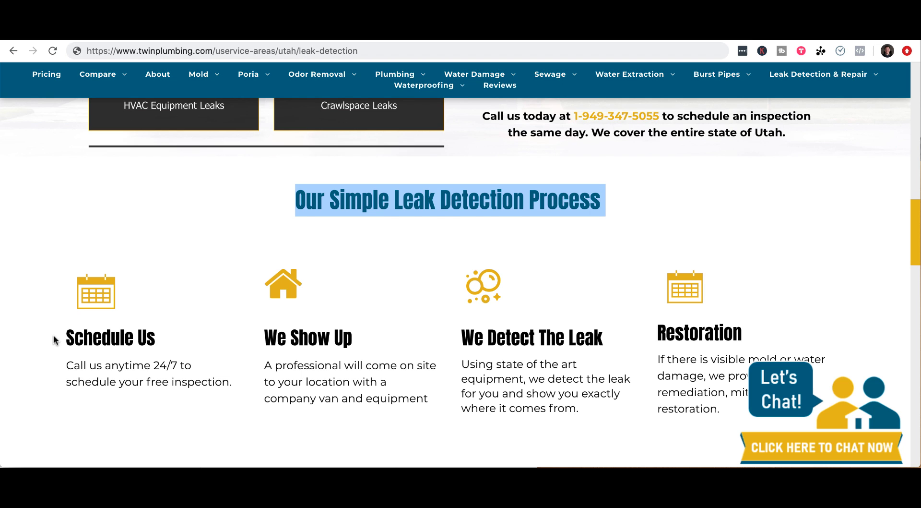
Step: Highlight the process steps from Schedule Us through Restoration and examine the Schedule Us step up close
drag(56, 339, 175, 334)
click(174, 335)
drag(158, 365, 178, 365)
drag(89, 382, 201, 382)
drag(265, 336, 421, 341)
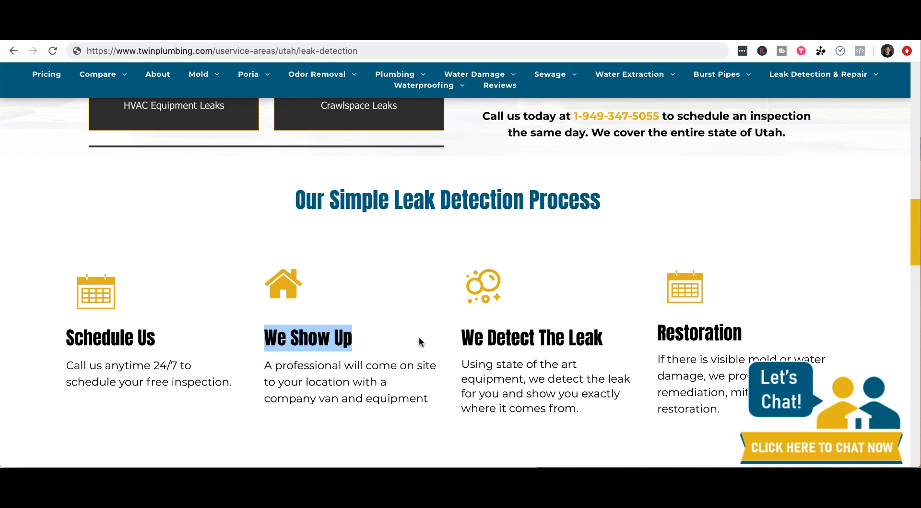
drag(479, 337, 789, 337)
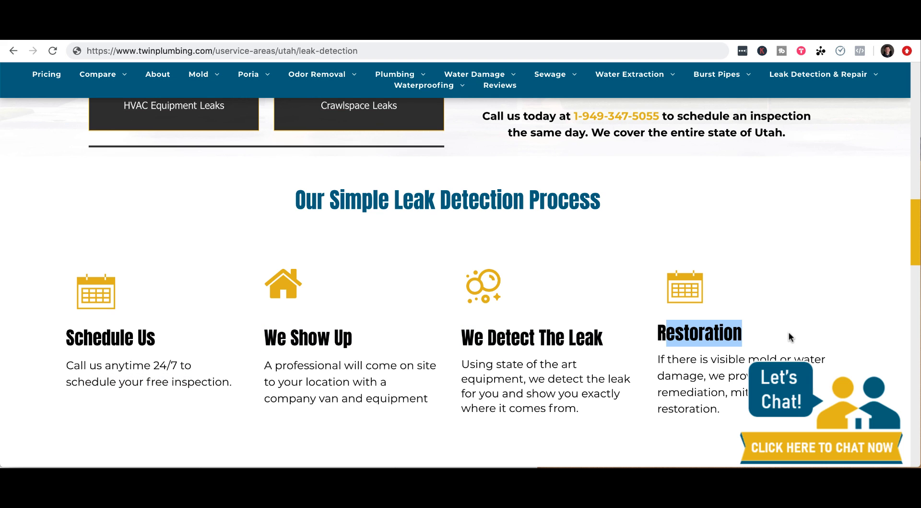
scroll(159, 330, up, 5)
scroll(305, 335, right, 3)
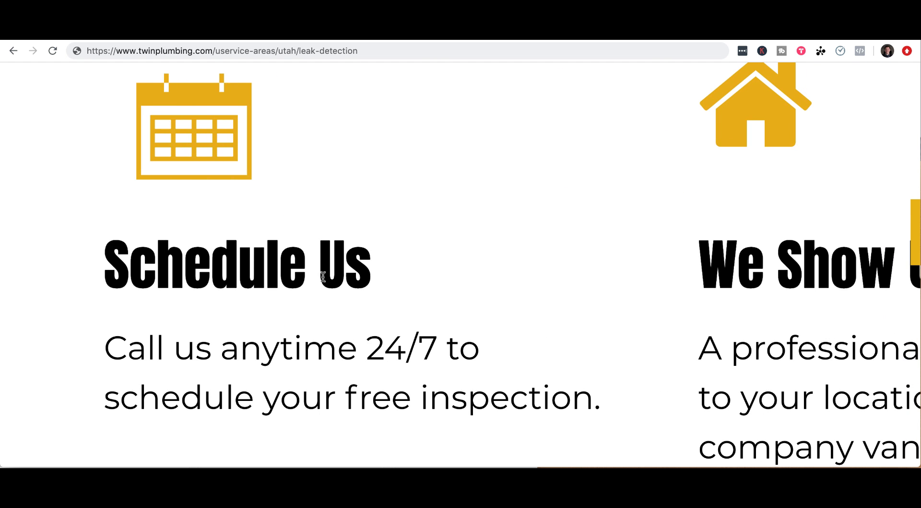
Step: Examine the We Detect The Leak step and highlight the four process step headings and descriptions on the live page
scroll(314, 310, right, 15)
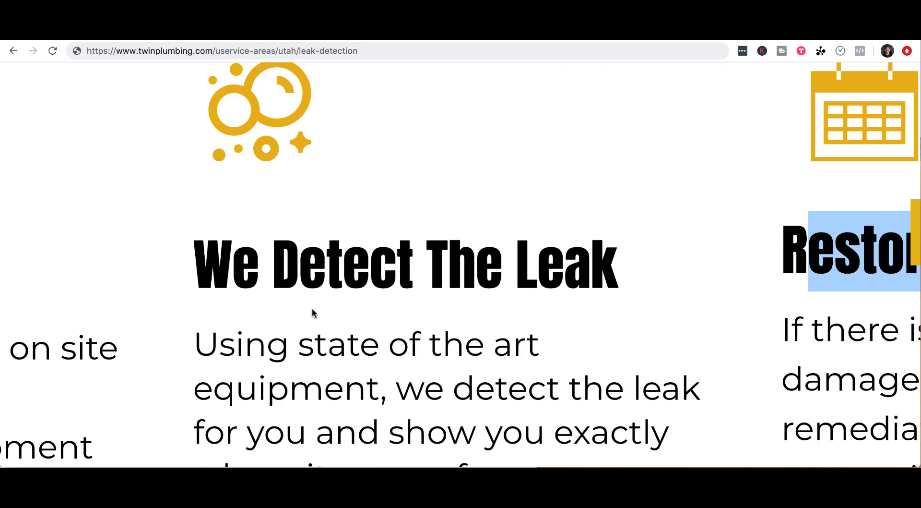
scroll(312, 312, down, 5)
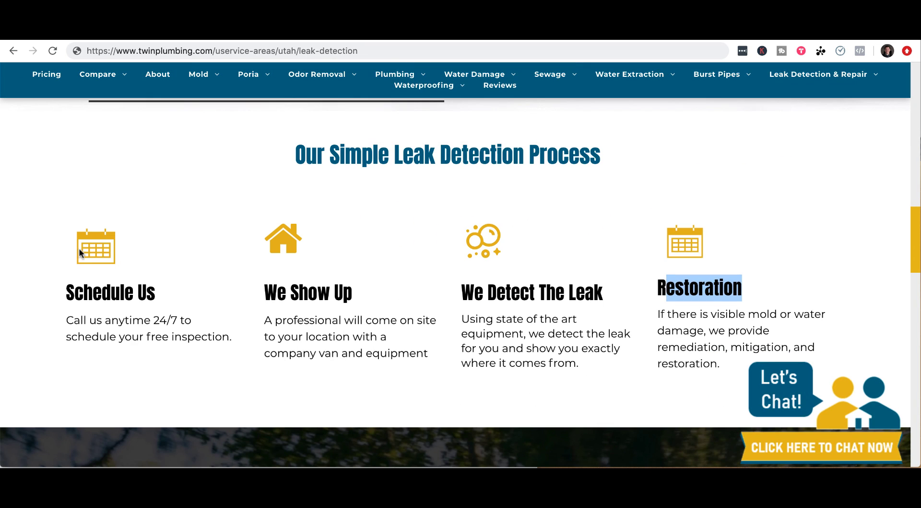
drag(67, 292, 146, 293)
drag(106, 320, 180, 337)
drag(263, 292, 308, 292)
drag(275, 320, 328, 336)
drag(539, 334, 600, 376)
drag(695, 347, 263, 289)
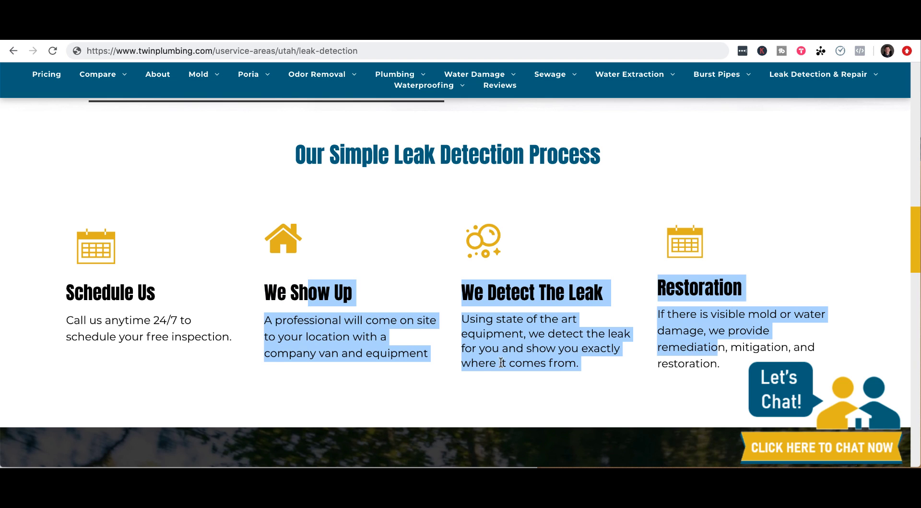
click(500, 315)
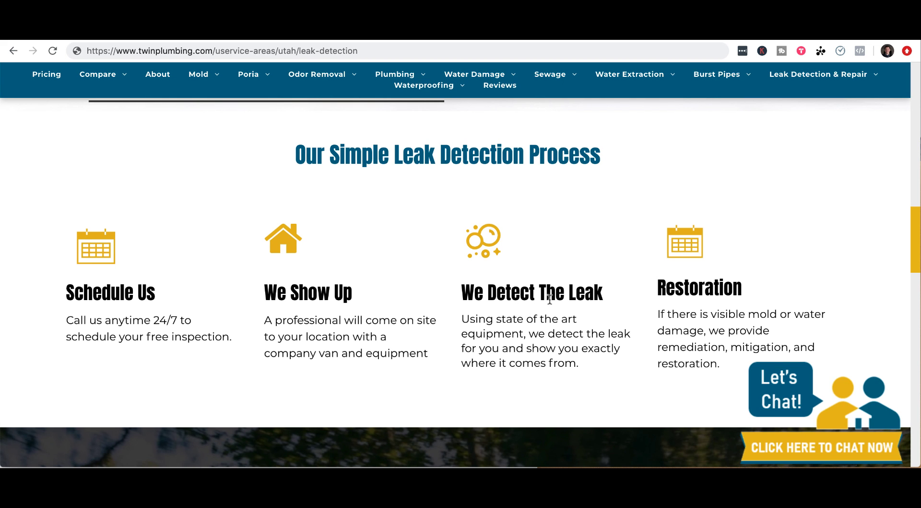
Step: Switch to the mobile preview and highlight the bulleted reasons and the Customers Love Us. Leaks Fear Us. heading
scroll(545, 300, down, 6)
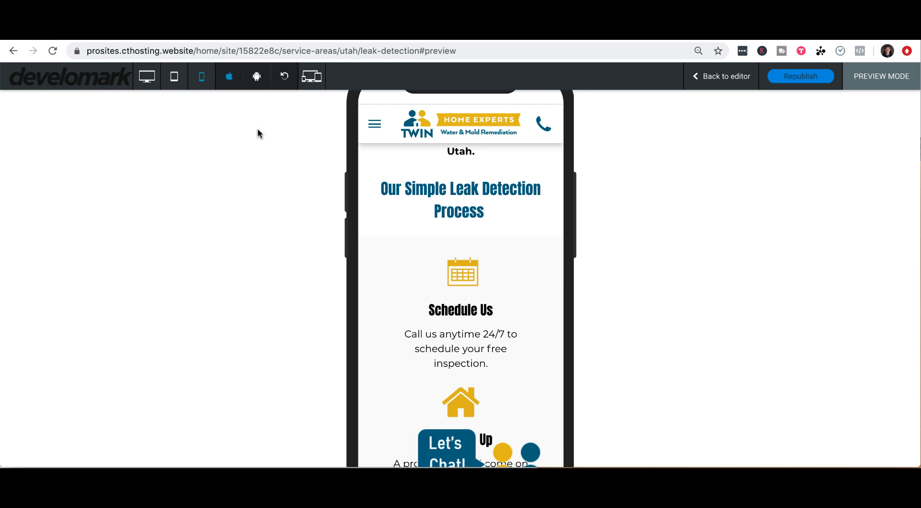
scroll(460, 255, down, 3)
scroll(461, 255, down, 5)
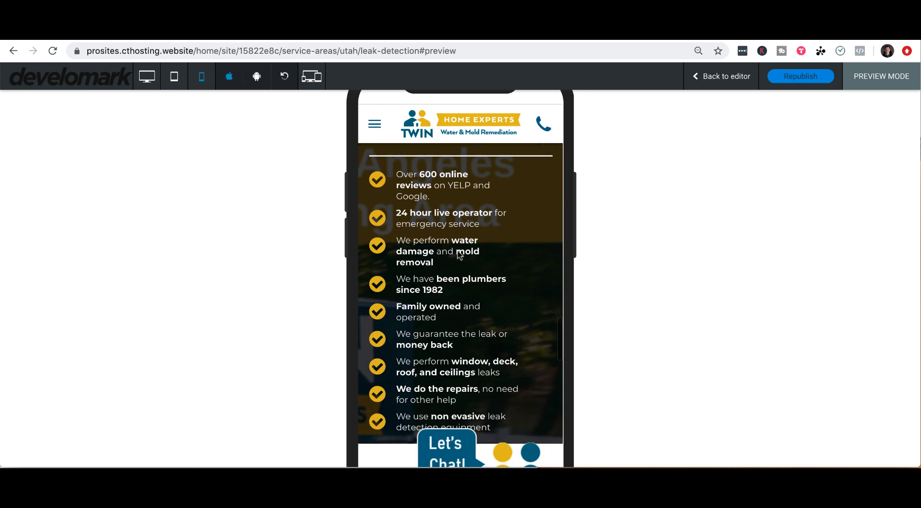
scroll(458, 252, up, 2)
drag(369, 188, 496, 267)
scroll(496, 267, down, 2)
drag(396, 205, 468, 265)
scroll(485, 289, down, 2)
scroll(477, 287, down, 4)
drag(372, 258, 494, 305)
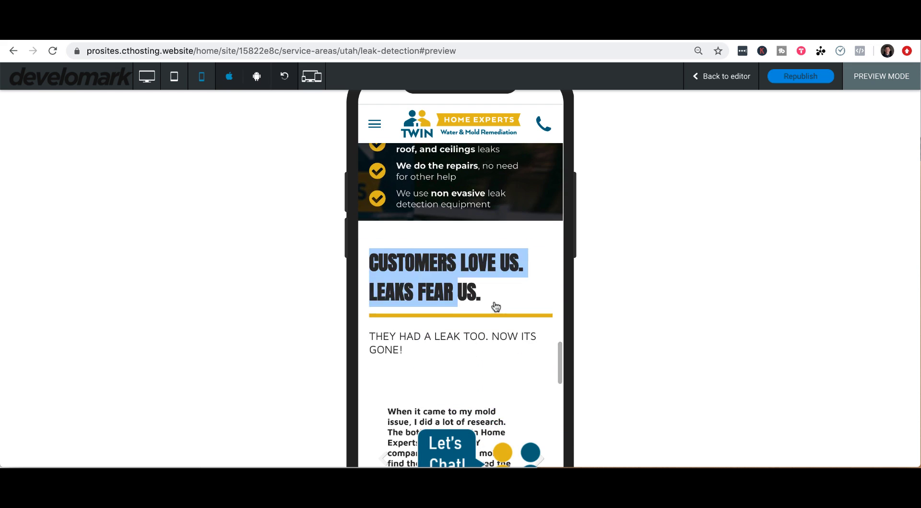
Step: Advance the customer testimonials in the mobile preview and check the Read More Reviews link beneath them
scroll(493, 304, down, 3)
click(537, 313)
scroll(514, 298, down, 3)
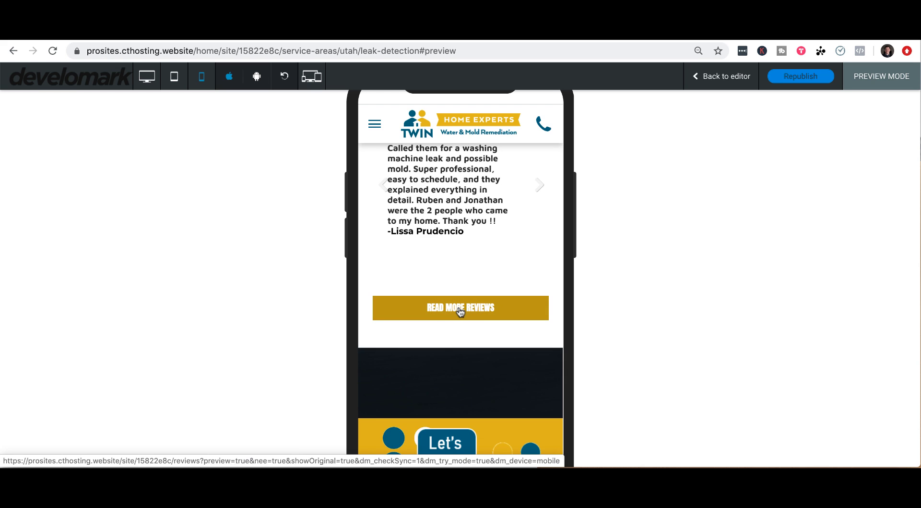
Step: Open the Read More Reviews link from the live desktop page in a new browser tab and view it
click(100, 38)
scroll(346, 256, down, 7)
scroll(345, 258, up, 6)
scroll(345, 259, down, 2)
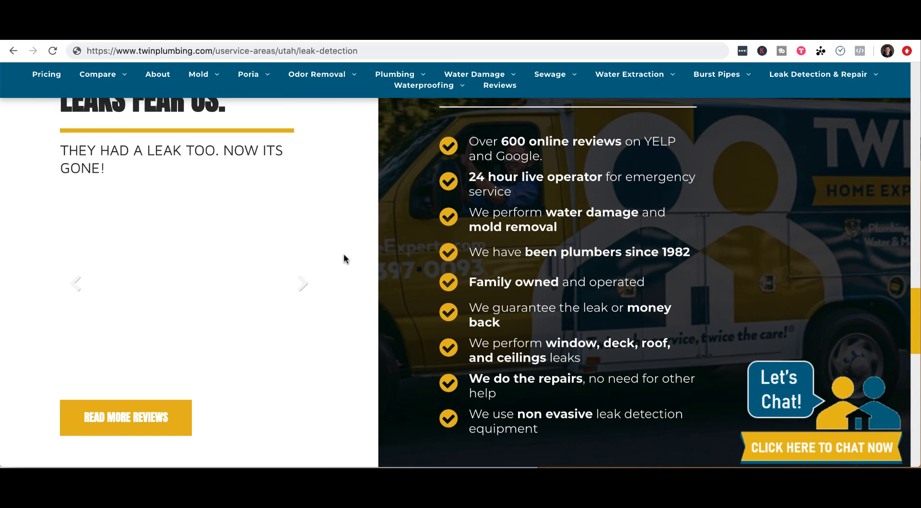
right_click(100, 425)
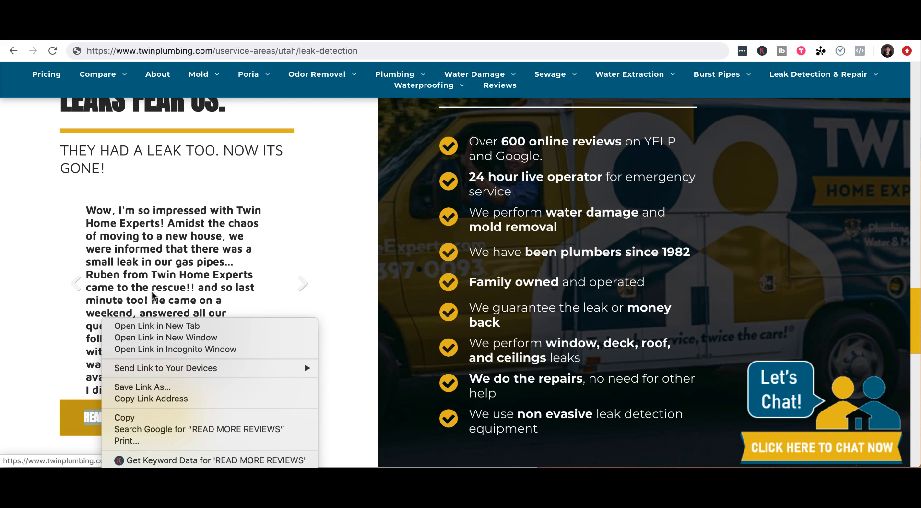
click(144, 325)
click(203, 41)
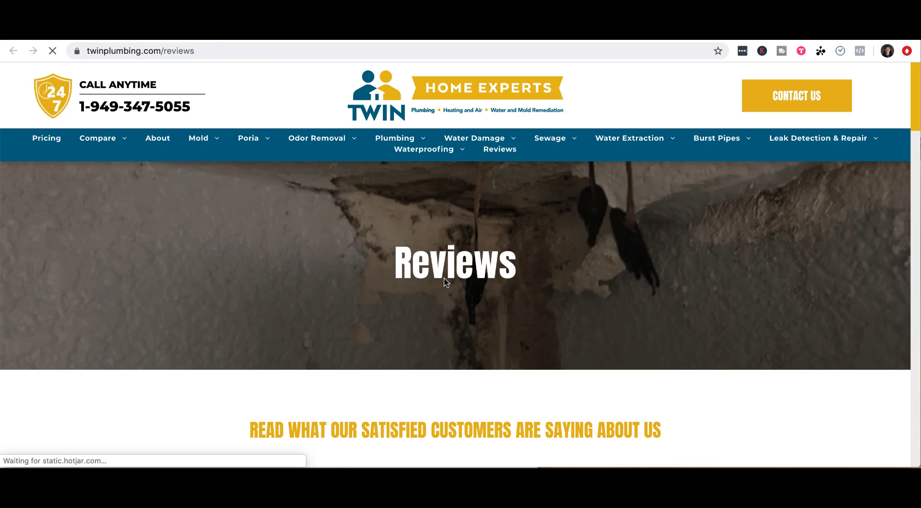
Step: Search the Reviews page text for "los ange" and clear the search term
scroll(450, 273, down, 5)
key(ctrl+f)
text(los ange)
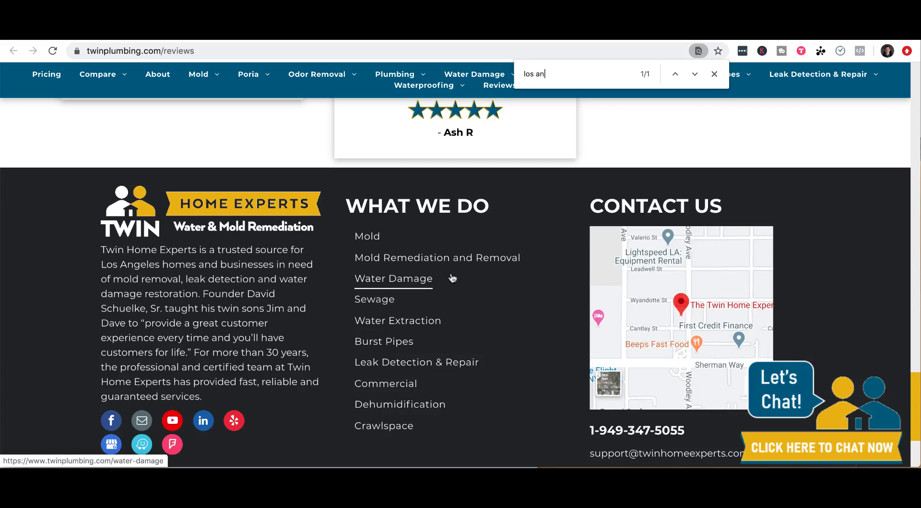
key(BackSpace)
key(BackSpace)
key(BackSpace)
key(BackSpace)
key(BackSpace)
key(BackSpace)
key(BackSpace)
key(BackSpace)
scroll(432, 307, up, 20)
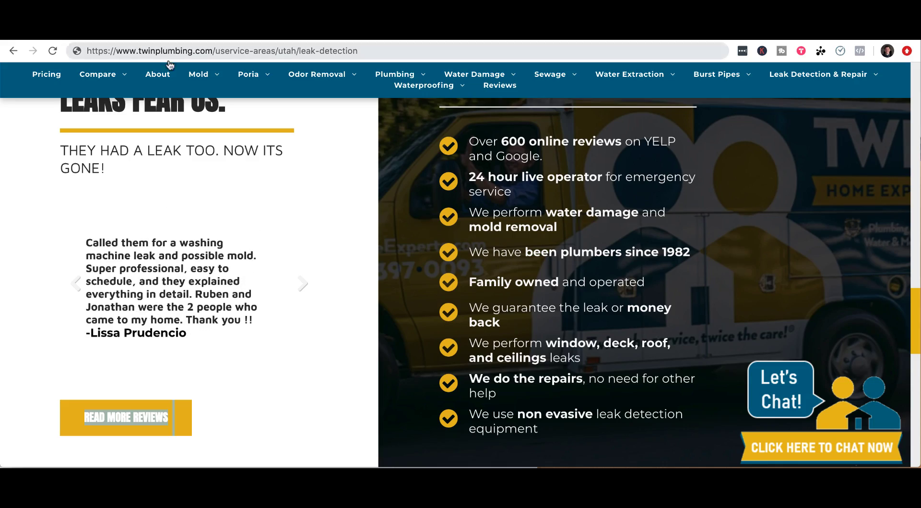
Step: Return to the live leak detection page's hero and highlight its Utah Leak Detection heading and intro copy
scroll(423, 257, up, 15)
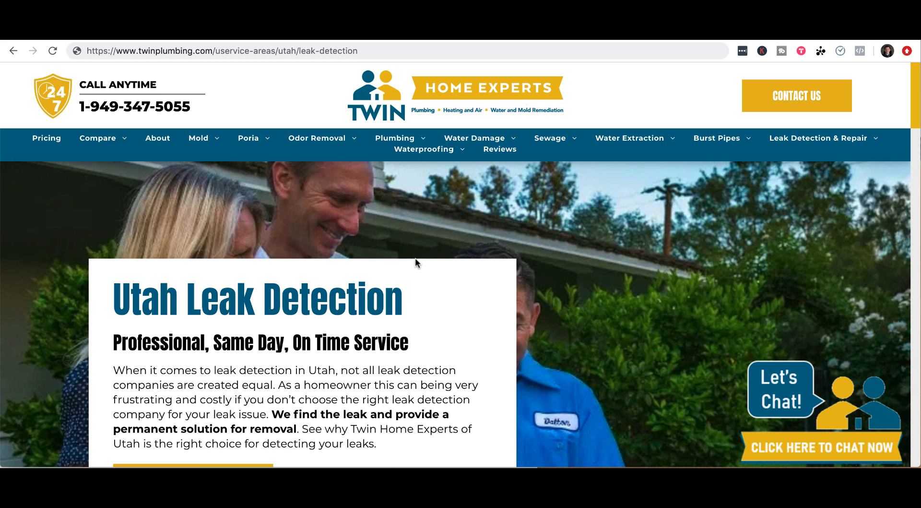
scroll(415, 262, down, 2)
drag(402, 239, 424, 238)
drag(254, 410, 75, 233)
click(283, 258)
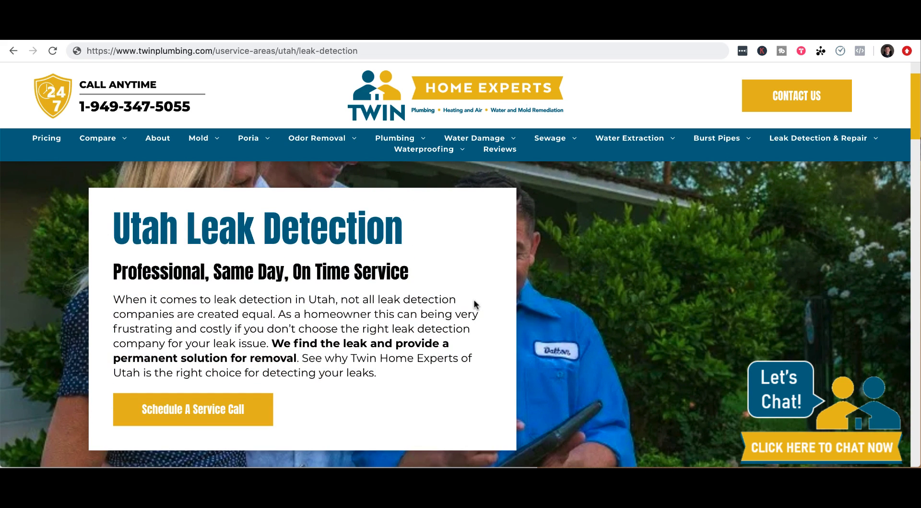
Step: Switch to the Basecamp source article and highlight the LEAK DETECTION COSTS IN UTAH? heading
scroll(472, 301, down, 5)
scroll(556, 303, down, 1)
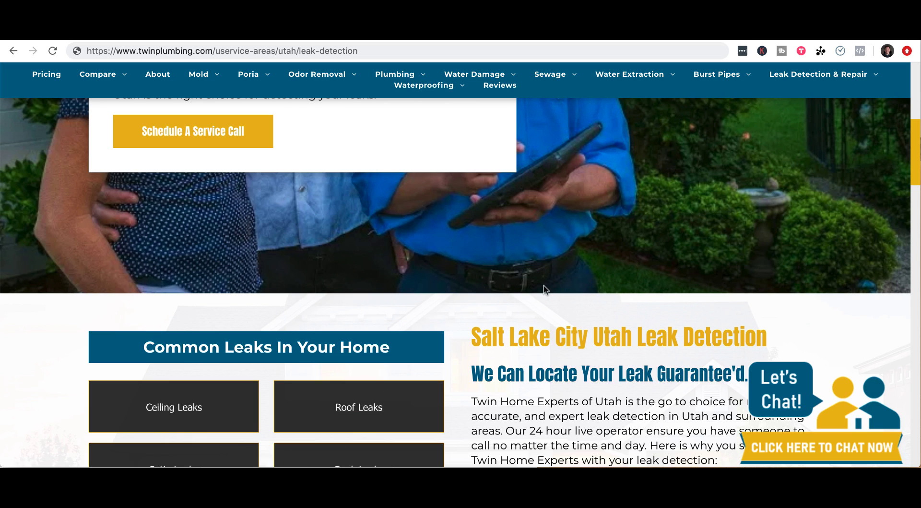
click(608, 32)
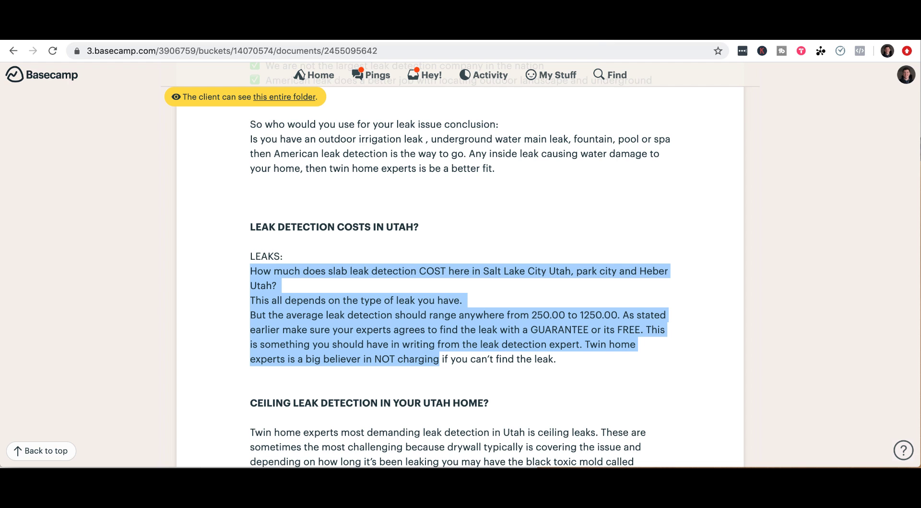
drag(248, 232, 459, 234)
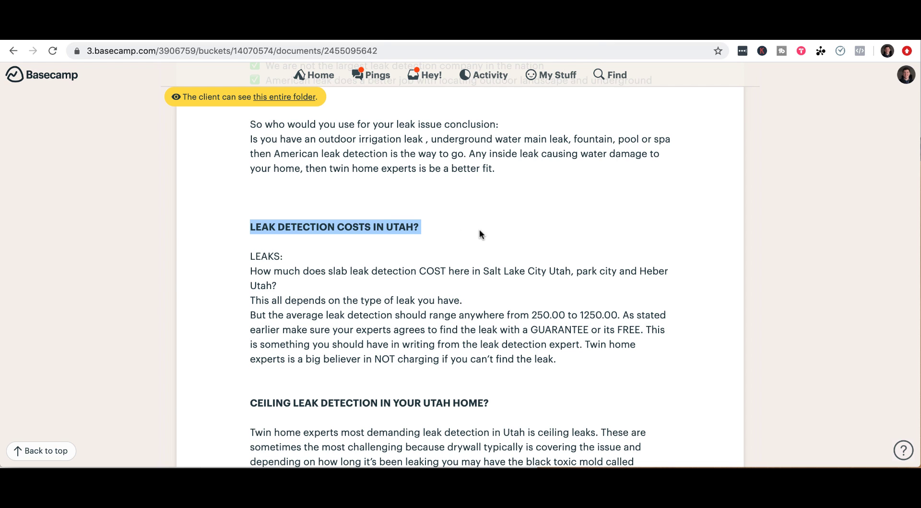
Step: In the site editor, duplicate the Utah Leak Detection page as "Costs" and nest the copy beneath the Utah Leak Detection page
click(220, 33)
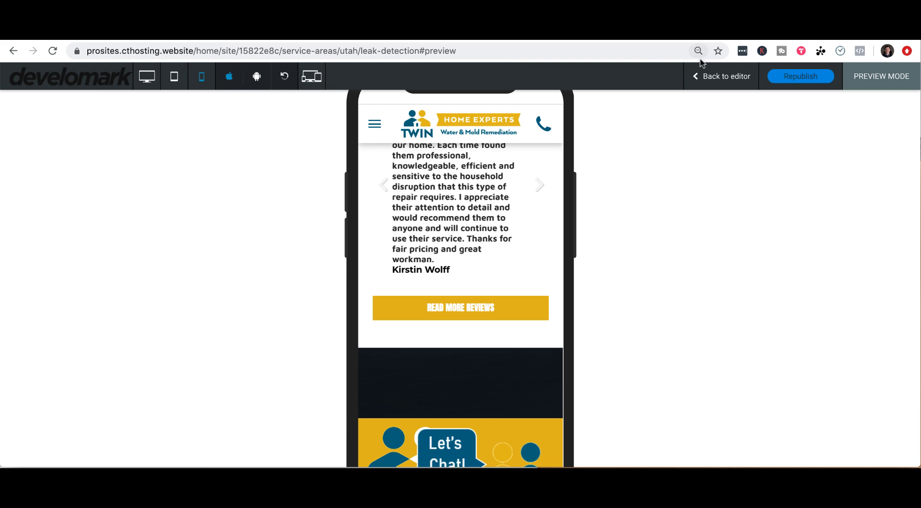
click(28, 144)
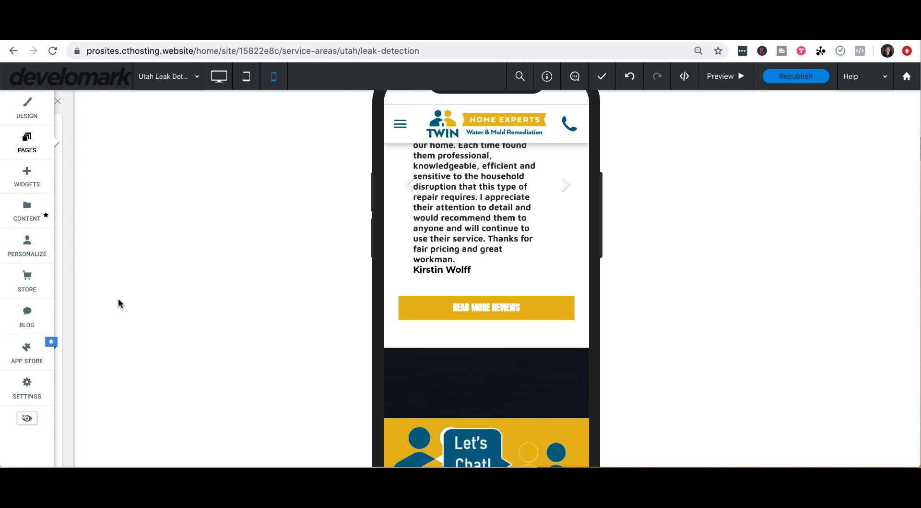
click(213, 301)
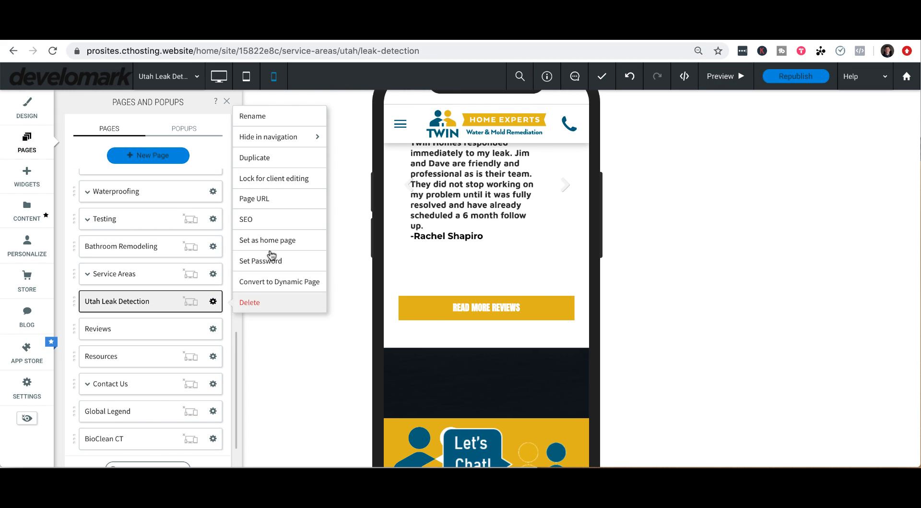
click(254, 155)
drag(439, 267, 293, 263)
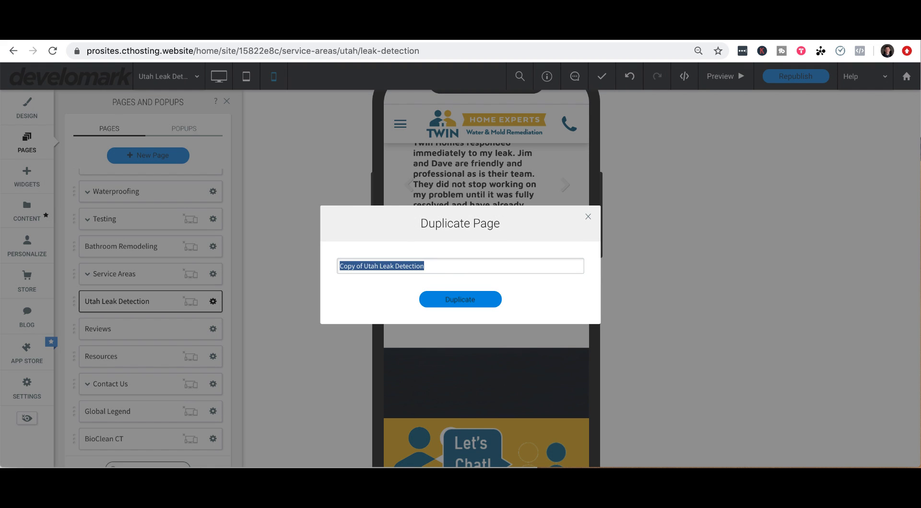
text(Costs)
click(461, 300)
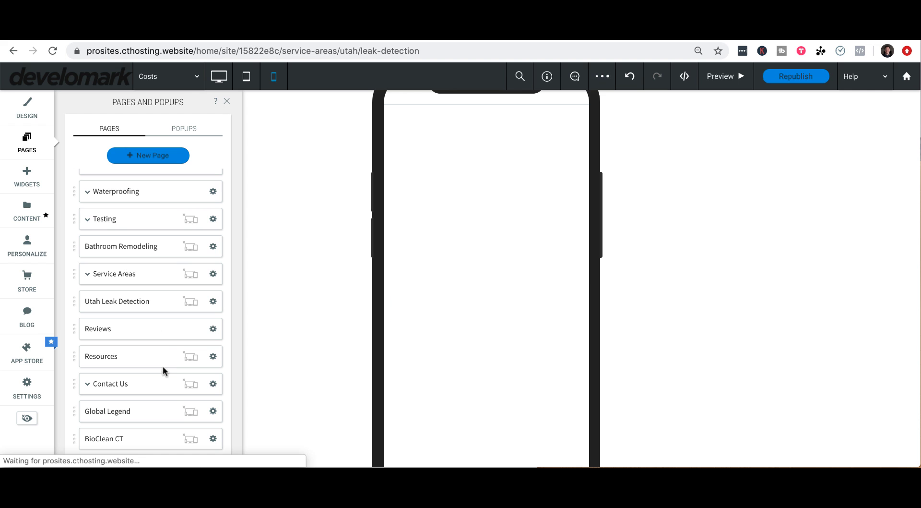
scroll(165, 377, down, 1)
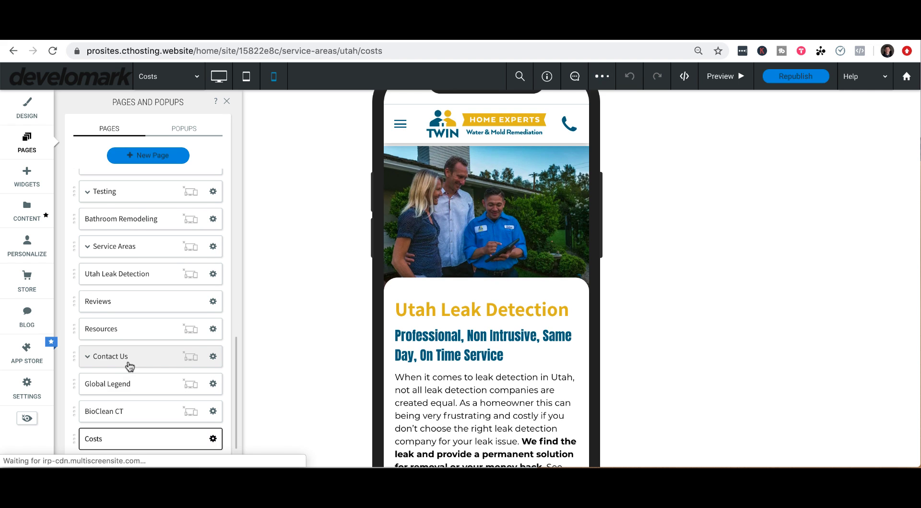
drag(132, 435, 163, 298)
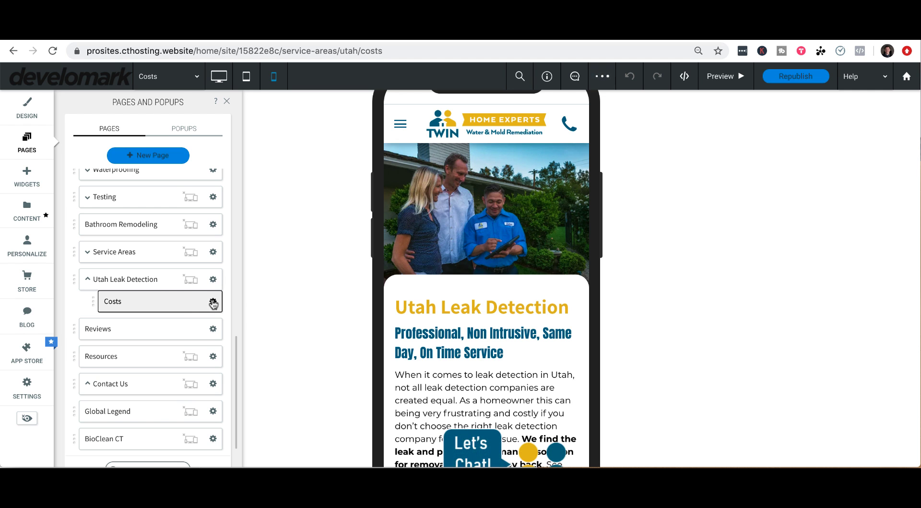
Step: Open the Costs page's URL setting and insert "leak" before "costs" in the address
click(213, 302)
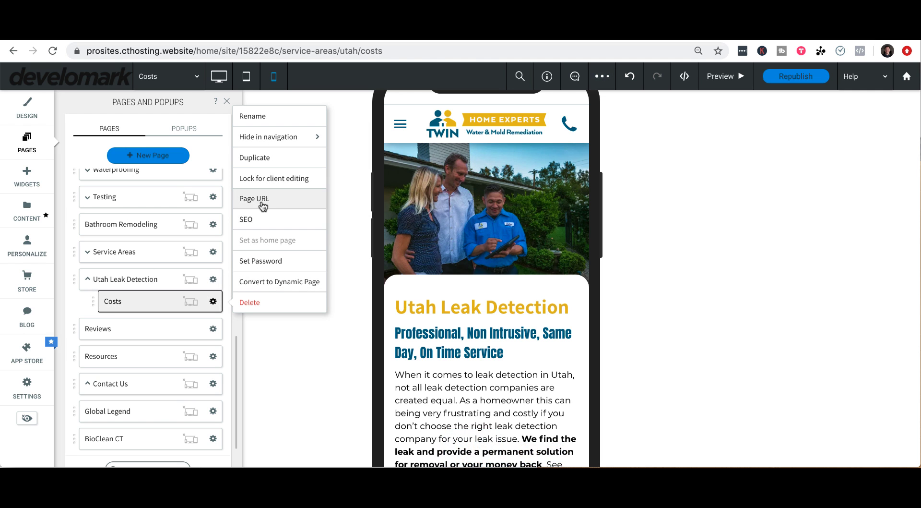
click(249, 217)
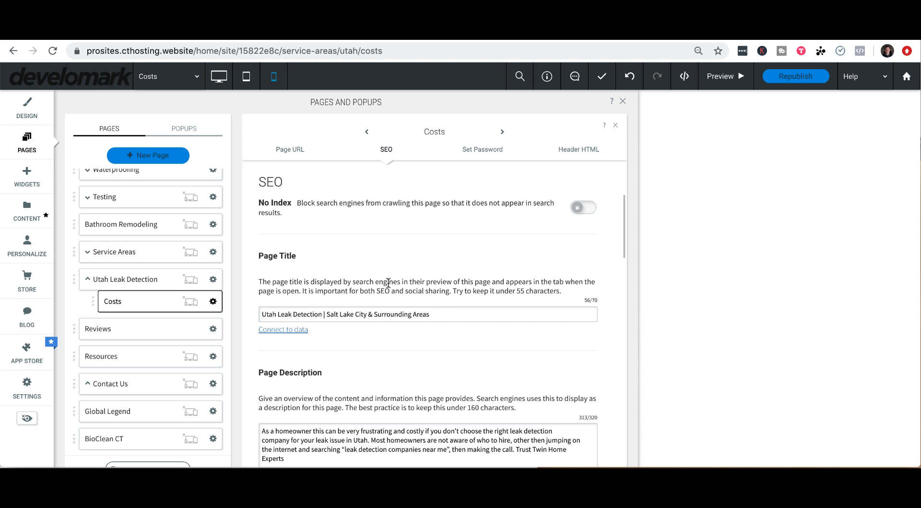
scroll(407, 284, up, 3)
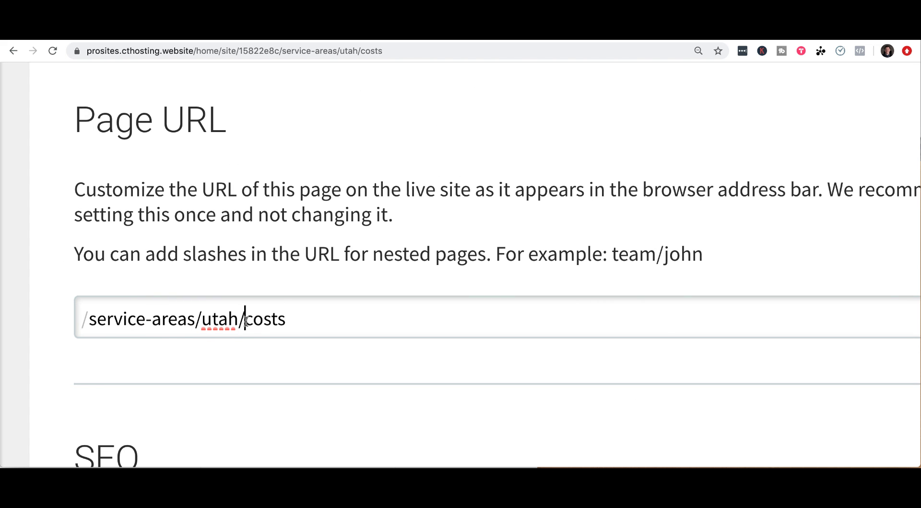
text(leak)
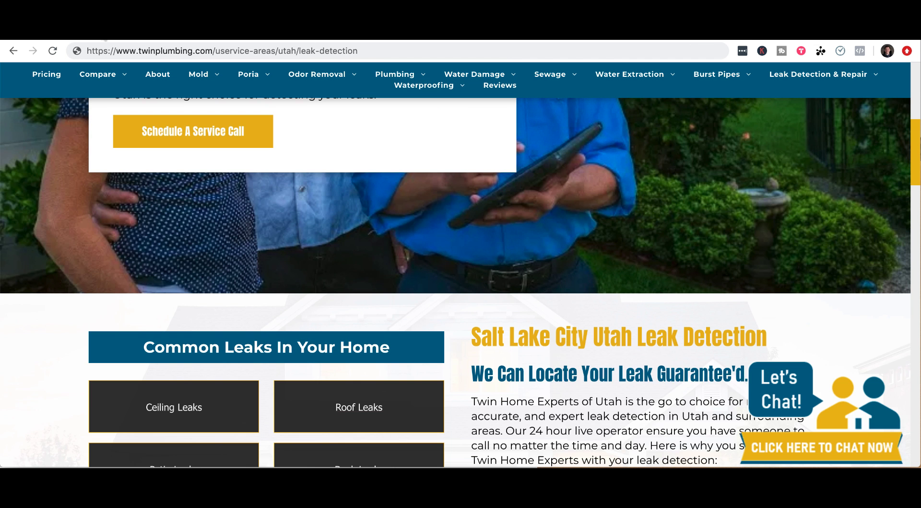
Step: Copy the leak-detection segment from the live landing page's web address
click(301, 50)
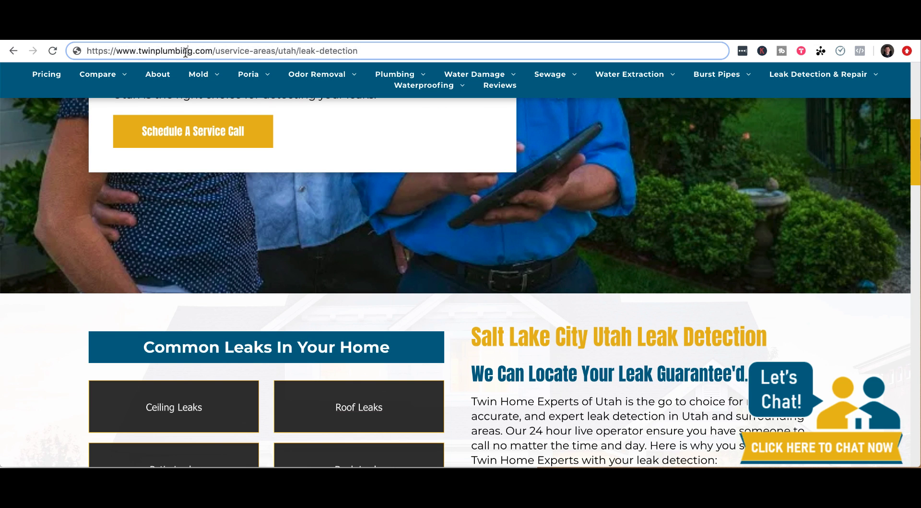
drag(301, 51, 386, 52)
key(super+c)
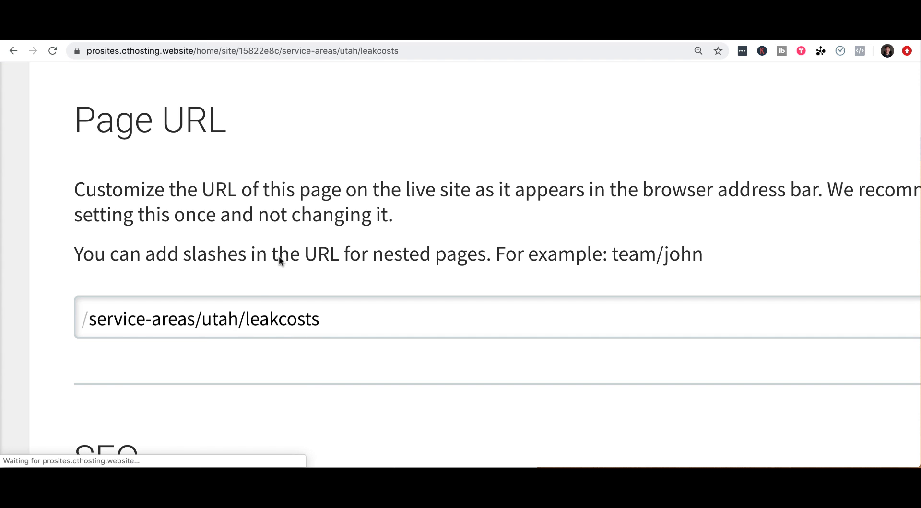
Step: Set the Costs page's URL to service-areas/utah/leak-detection/costs-and-pricing, reusing the copied segment
scroll(326, 269, down, 2)
drag(247, 279, 352, 284)
key(super+v)
click(254, 281)
key(BackSpace)
click(356, 281)
text(/costs-and=)
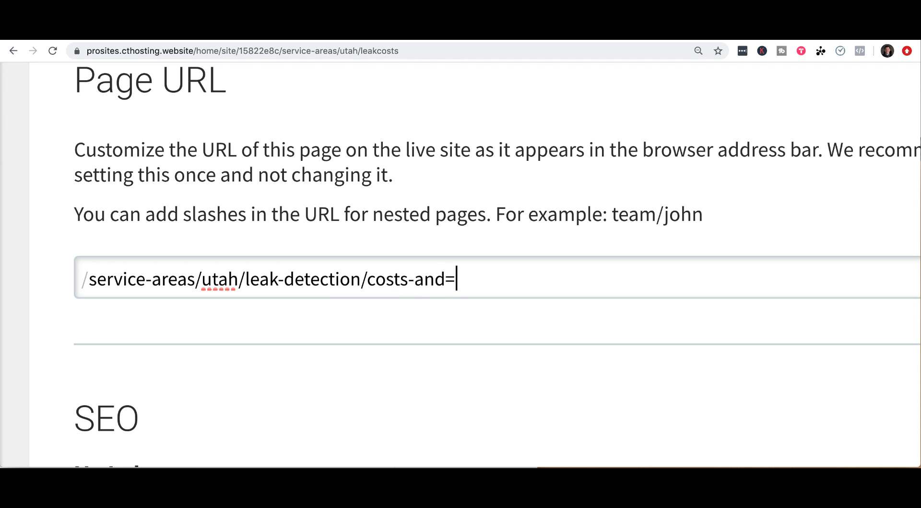
text(proci)
key(BackSpace)
key(BackSpace)
key(BackSpace)
text(icing)
key(BackSpace)
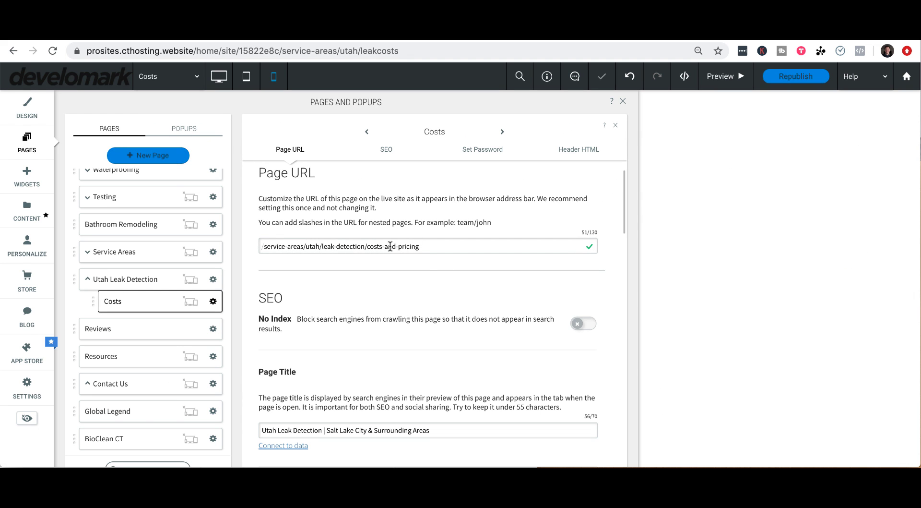
drag(424, 247, 264, 246)
Step: Set the Costs page's SEO title to "Utah Leak Detection Costs & Pricing: Home Leaks, Roof, HVAC, Ceiling"
scroll(344, 275, down, 3)
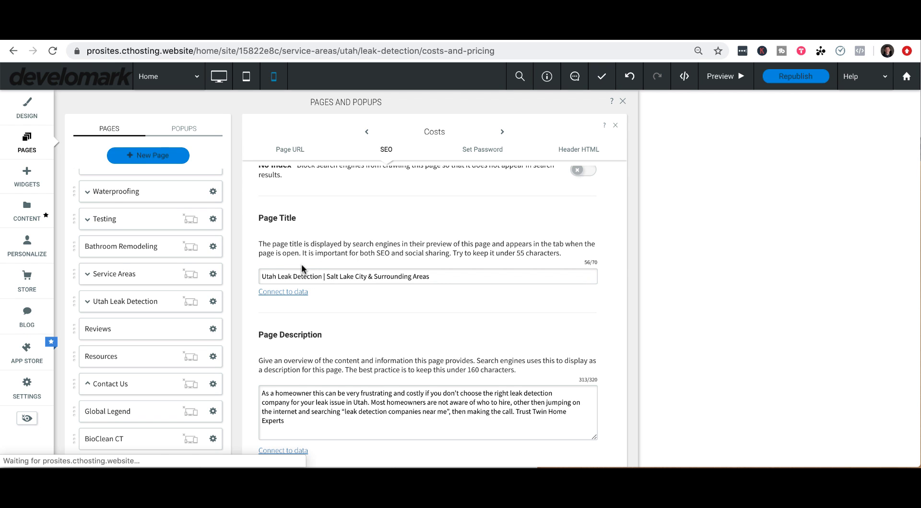
triple_click(364, 243)
text(Leak Detection Costs & Pricing: Home Leaks, Roof, HVAC,)
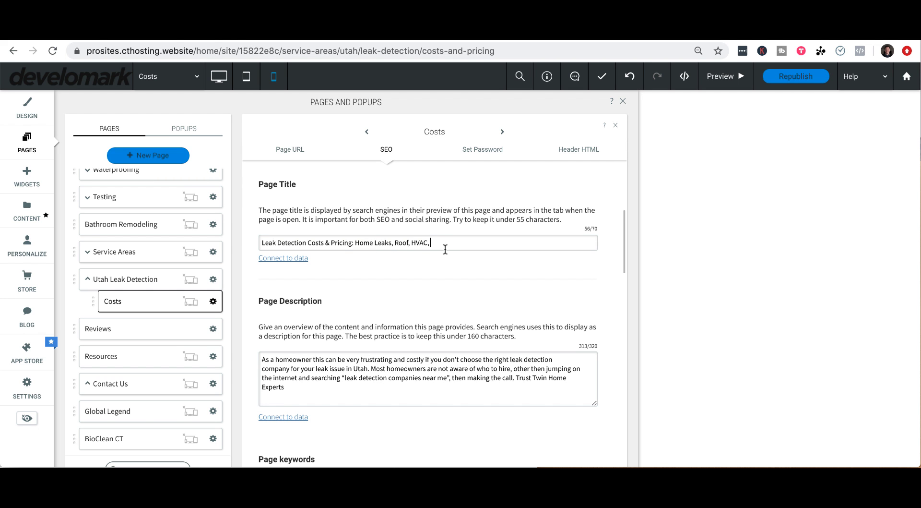
key(ctrl+Tab)
drag(478, 243, 454, 242)
key(BackSpace)
text(Utah)
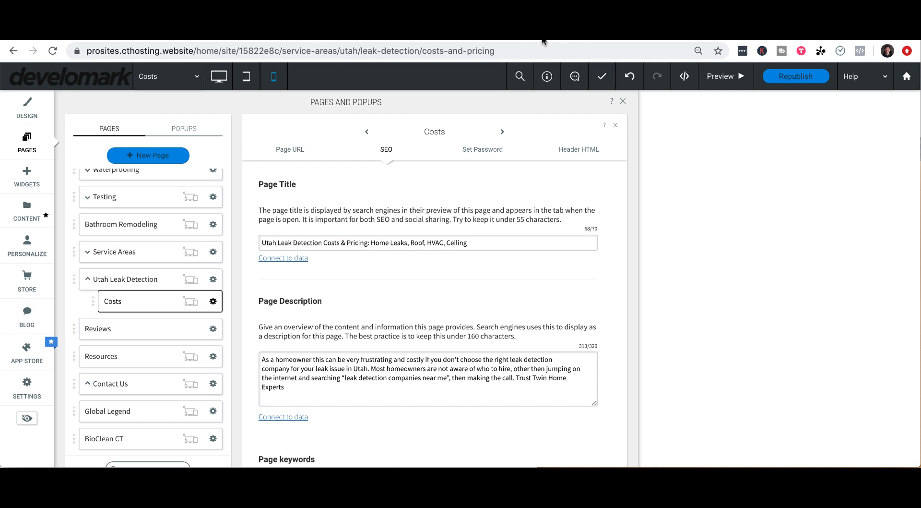
Step: Replace the page description with the Basecamp article's average leak detection cost passage, ending with "Contact Twin Home Experts for a free inspection."
triple_click(317, 388)
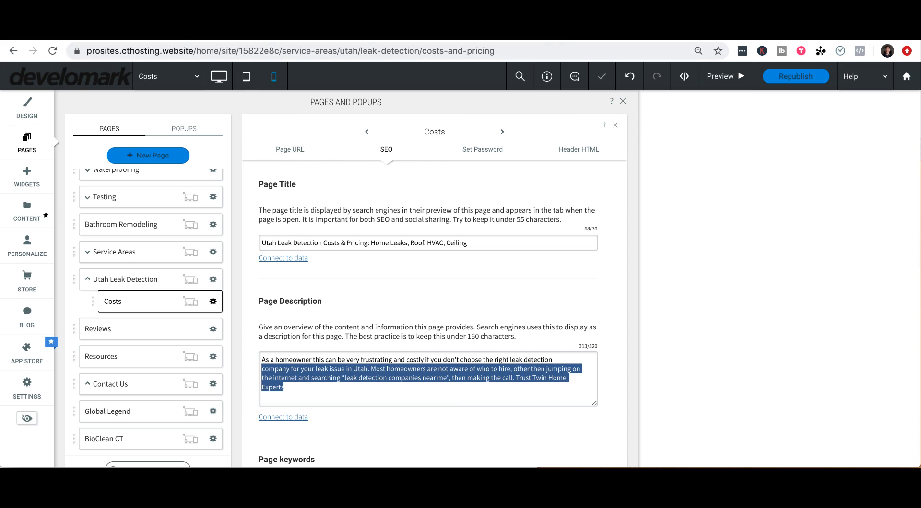
key(ctrl+Tab)
drag(249, 314, 580, 344)
key(ctrl+c)
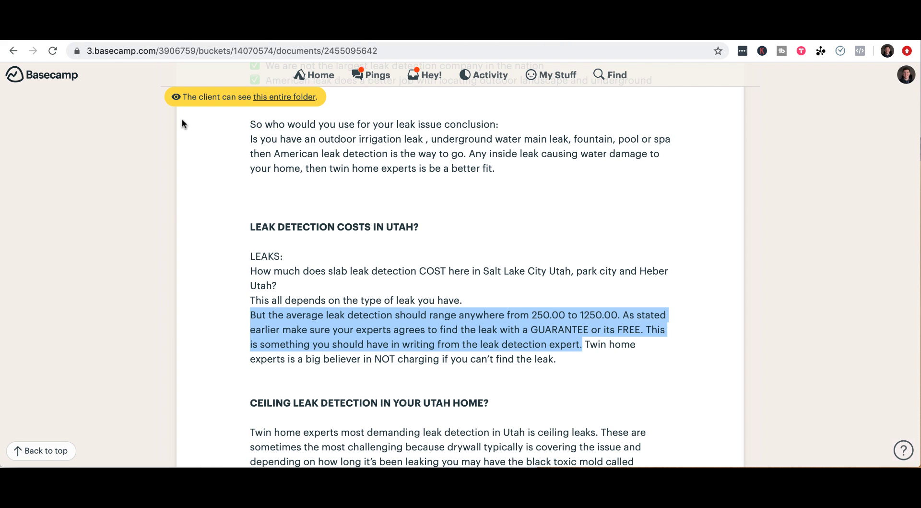
click(114, 39)
click(182, 38)
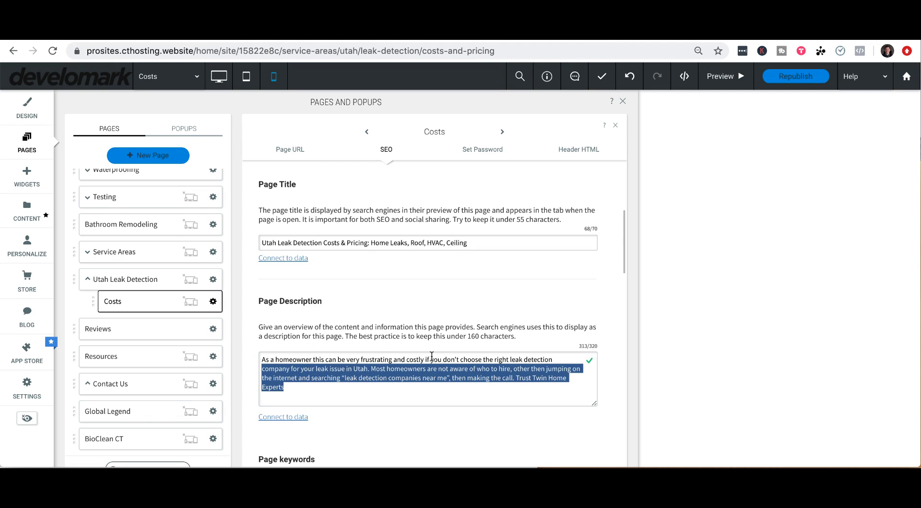
key(ctrl+v)
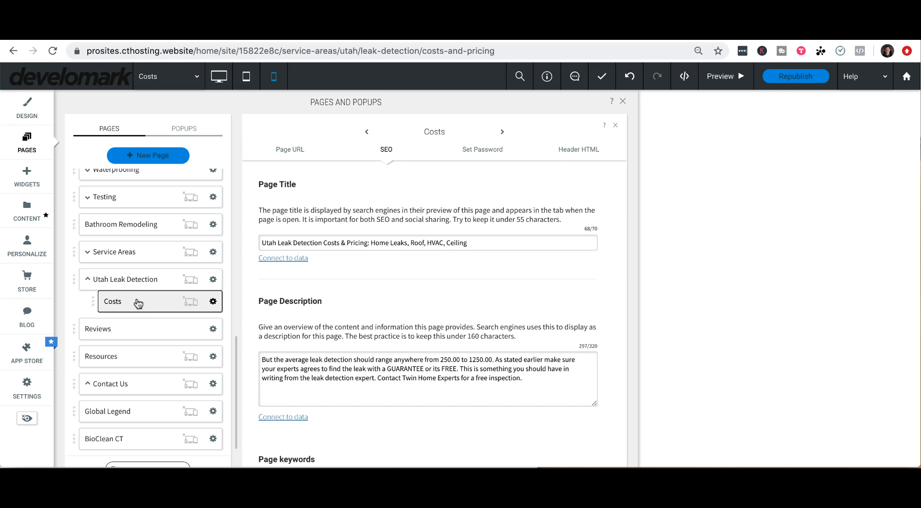
Step: Open the Costs page for editing in the desktop view and look over its hero and common leaks sections
click(142, 301)
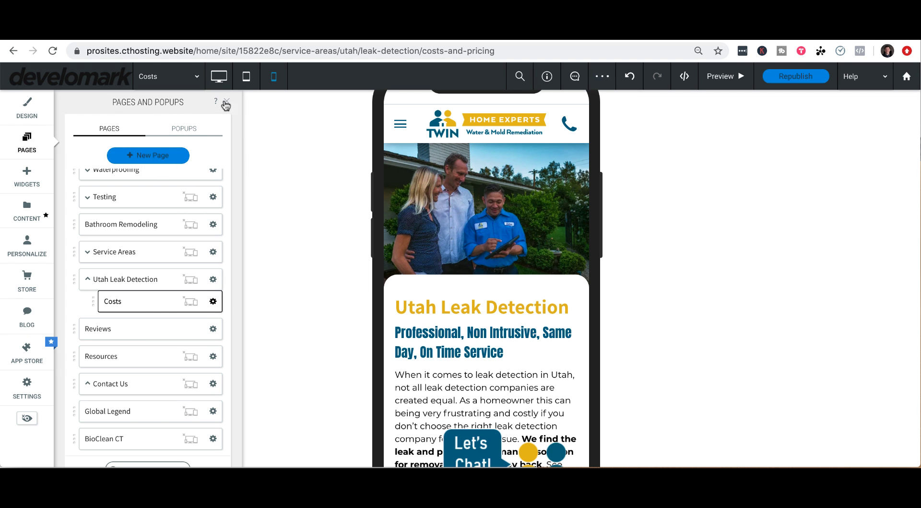
click(226, 104)
click(197, 76)
click(219, 76)
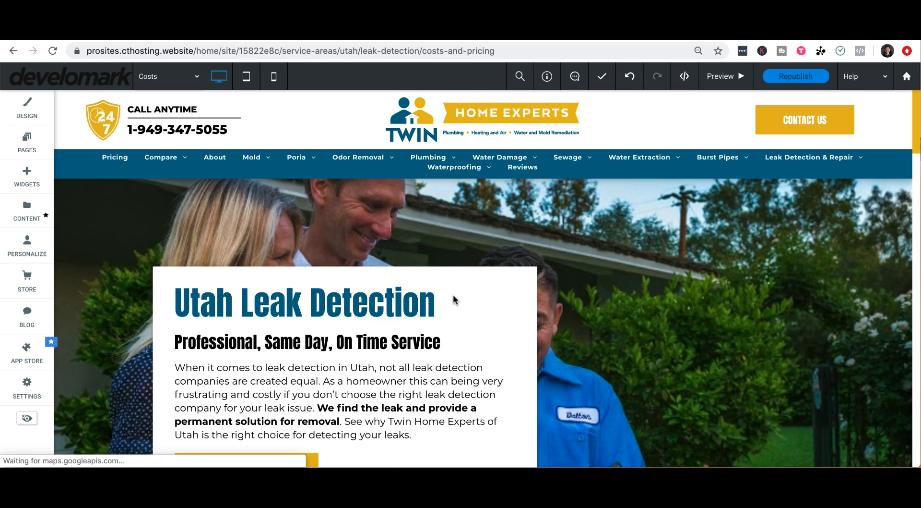
scroll(561, 296, down, 3)
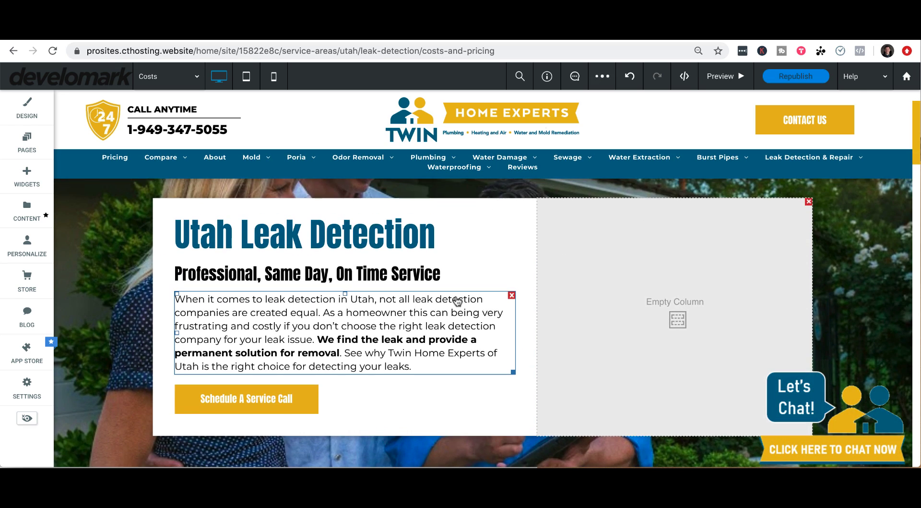
scroll(448, 320, down, 10)
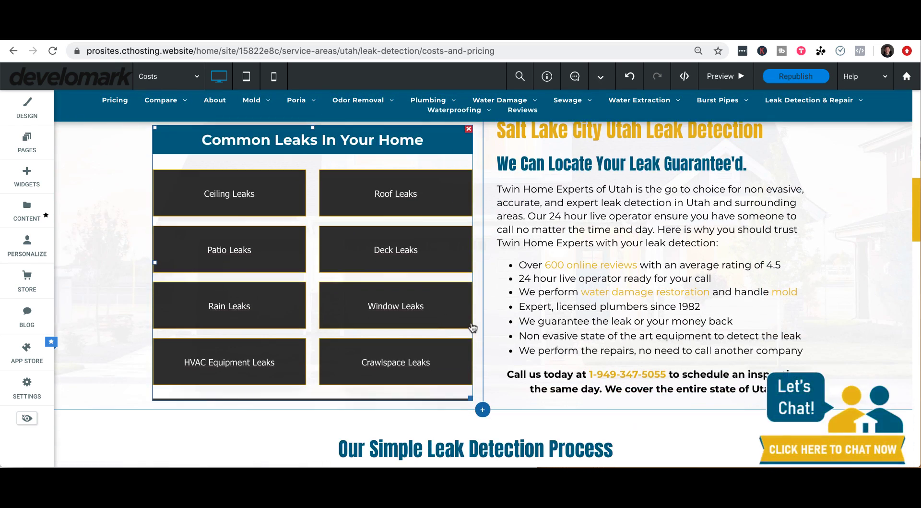
scroll(525, 331, up, 12)
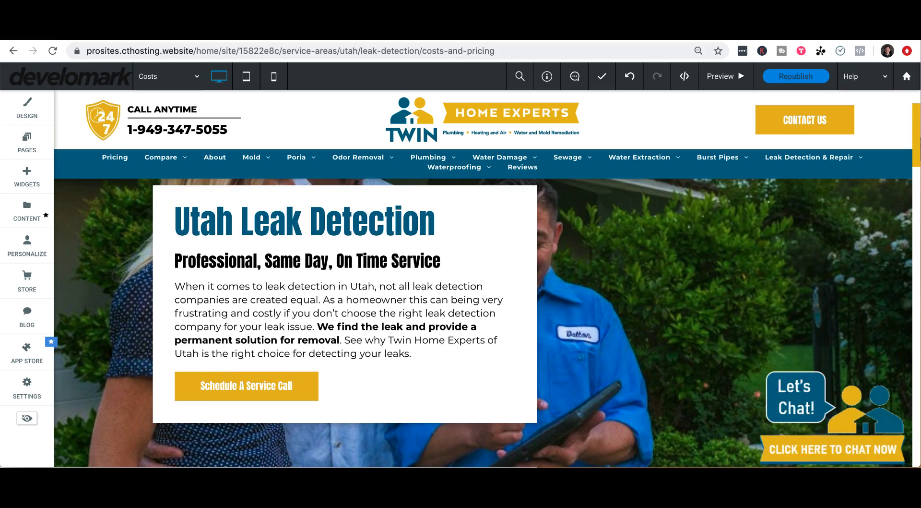
drag(672, 30, 60, 34)
drag(310, 63, 56, 63)
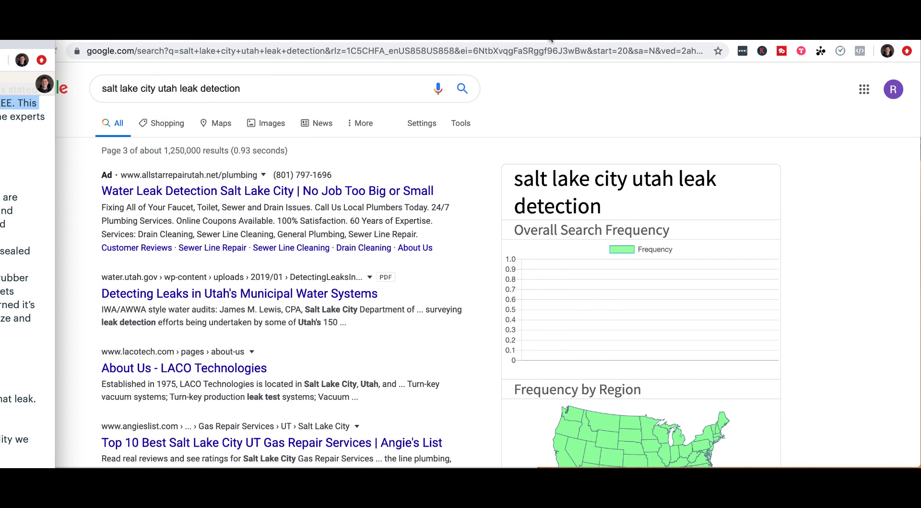
click(214, 43)
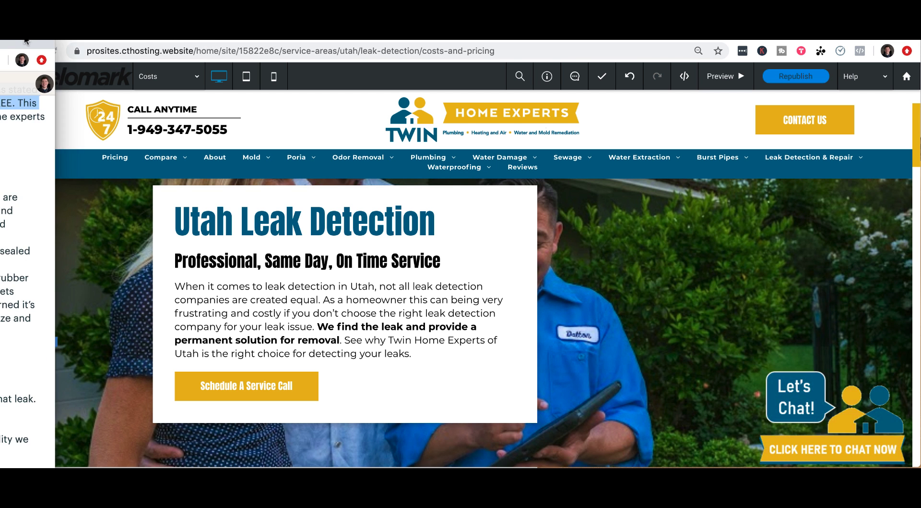
drag(48, 44, 0, 44)
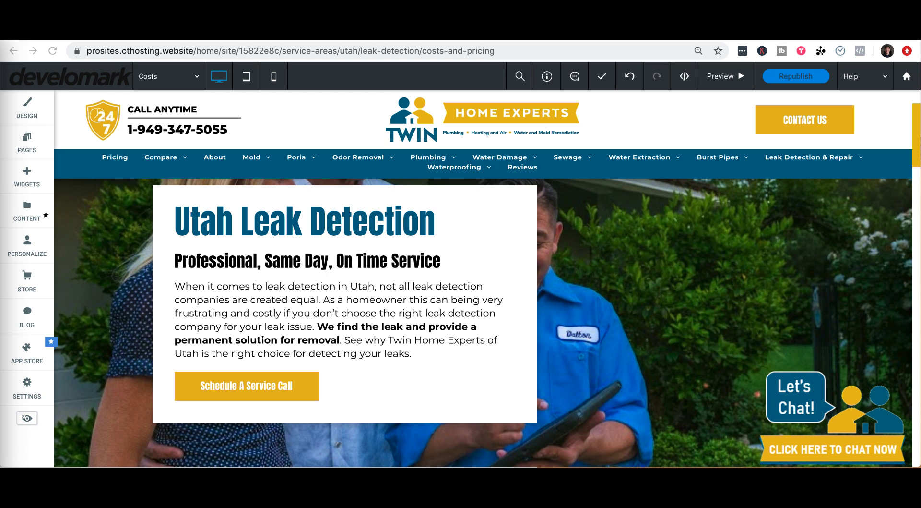
Step: Replace the hero heading of the Costs page with "Leak Detection Costs"
scroll(301, 294, up, 2)
scroll(310, 279, down, 1)
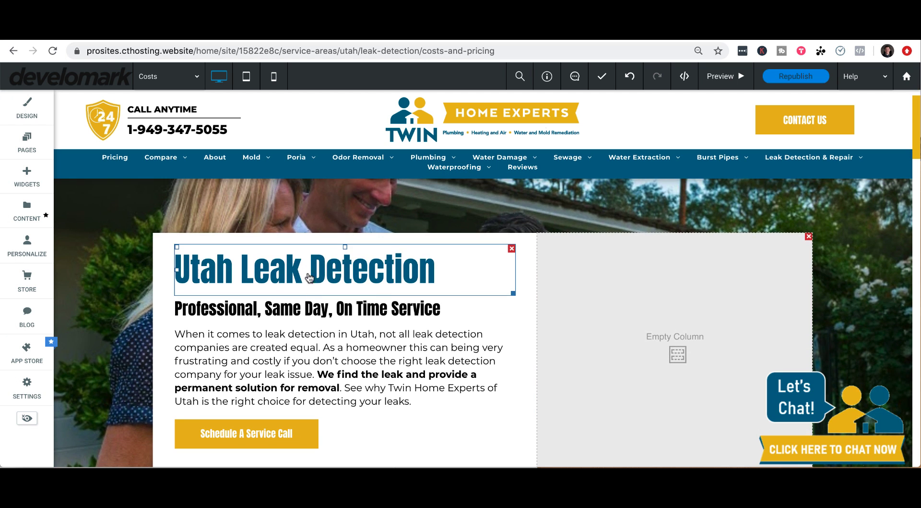
drag(434, 272, 104, 278)
text(Leak Detection Co)
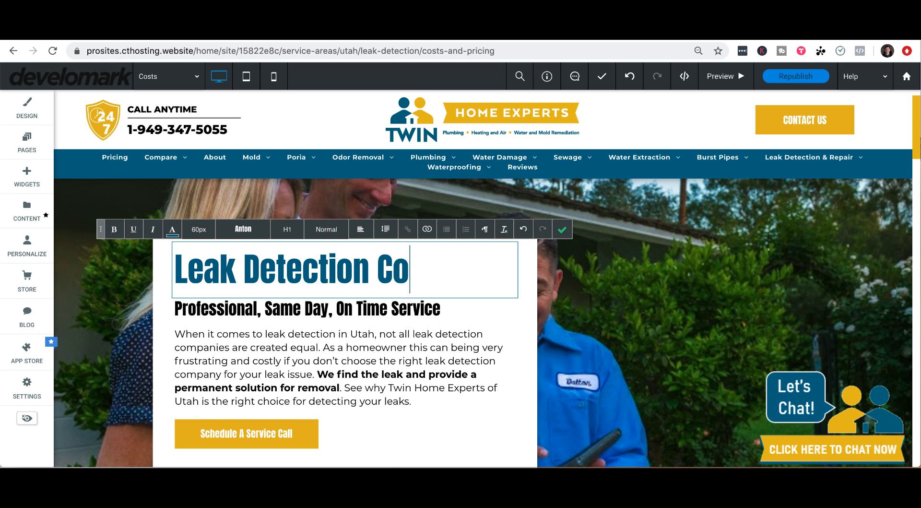
text(sts)
click(323, 309)
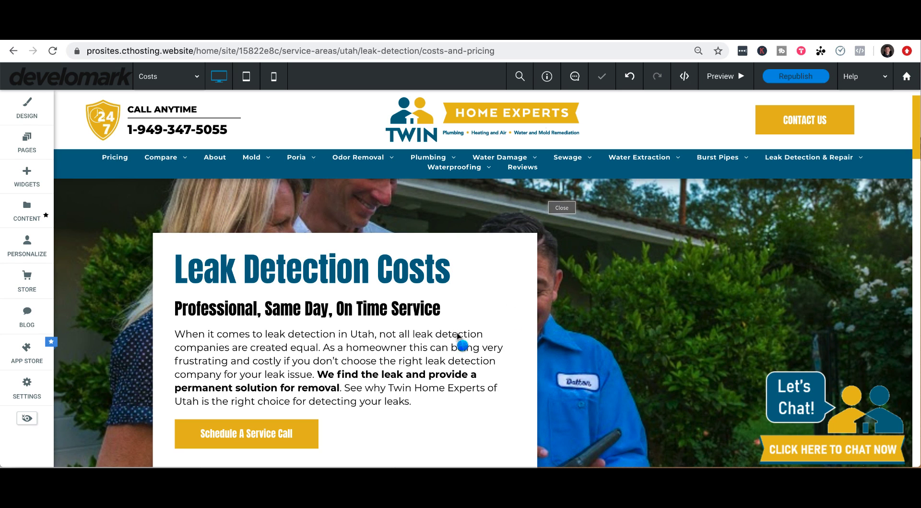
Step: Change the hero subheading to "Upfront Pricing, Transparent Service, Guaranteed"
drag(439, 309, 173, 312)
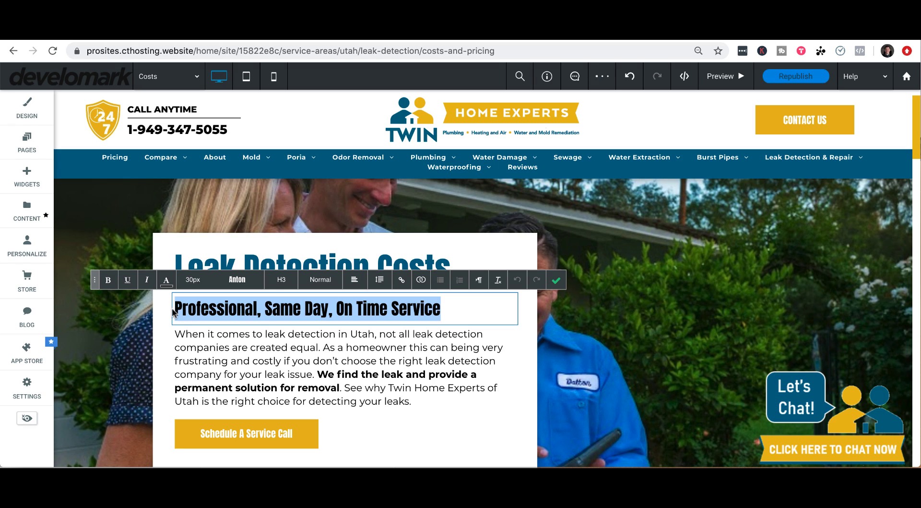
text(Upfront Pricing, Transparent C)
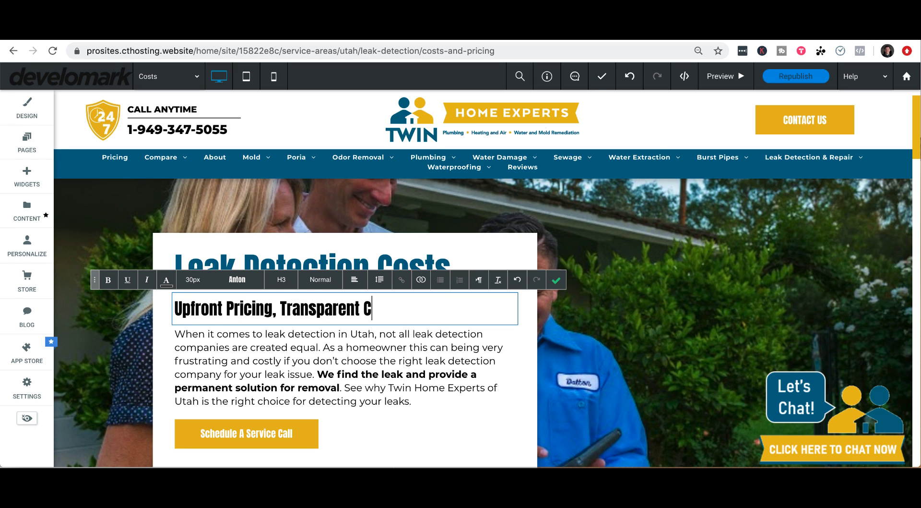
key(BackSpace)
text(Servicem)
key(BackSpace)
text(, Guaranteed)
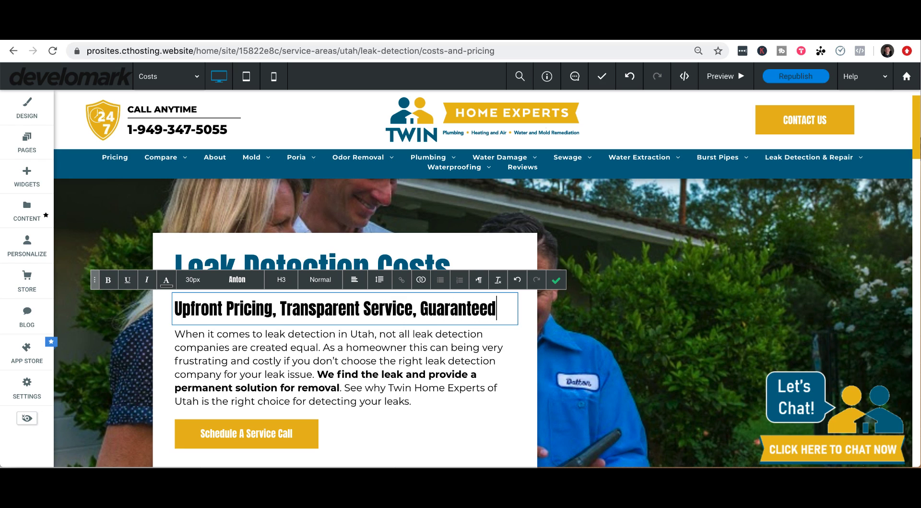
click(556, 280)
Step: Look through the Costs page's hero, common leaks, process and customer review sections for content to adapt
scroll(294, 329, down, 2)
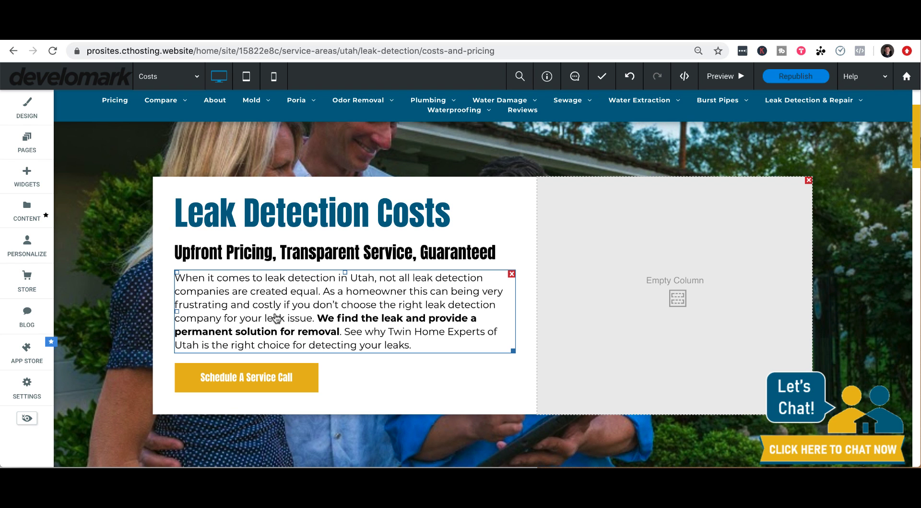
scroll(434, 374, down, 15)
scroll(438, 376, up, 6)
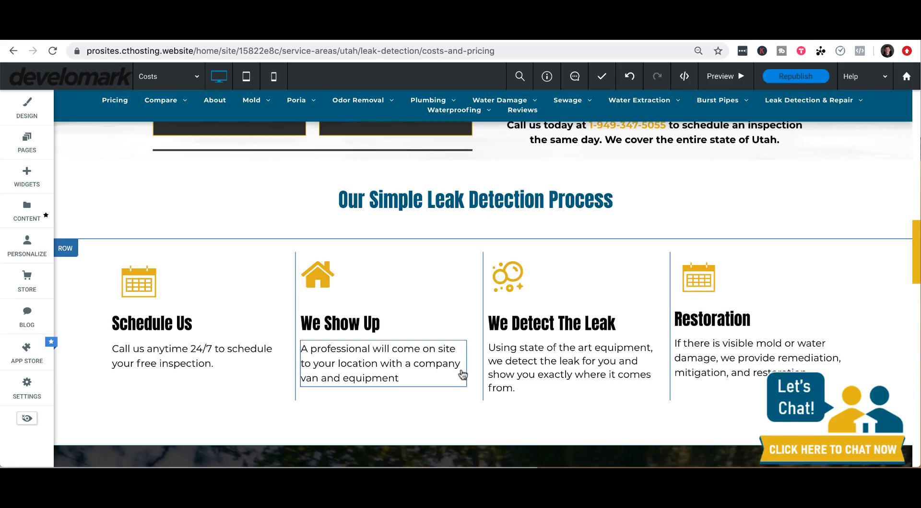
scroll(440, 372, down, 5)
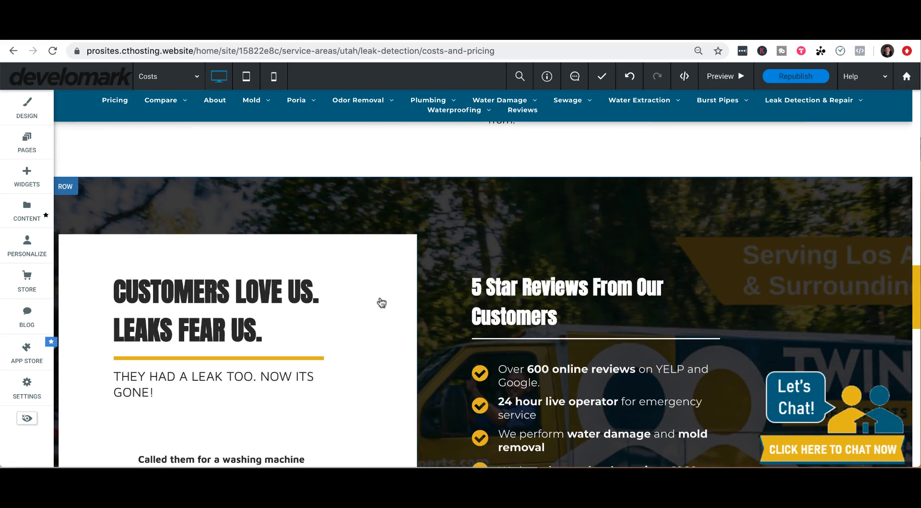
scroll(456, 318, up, 10)
scroll(498, 332, down, 4)
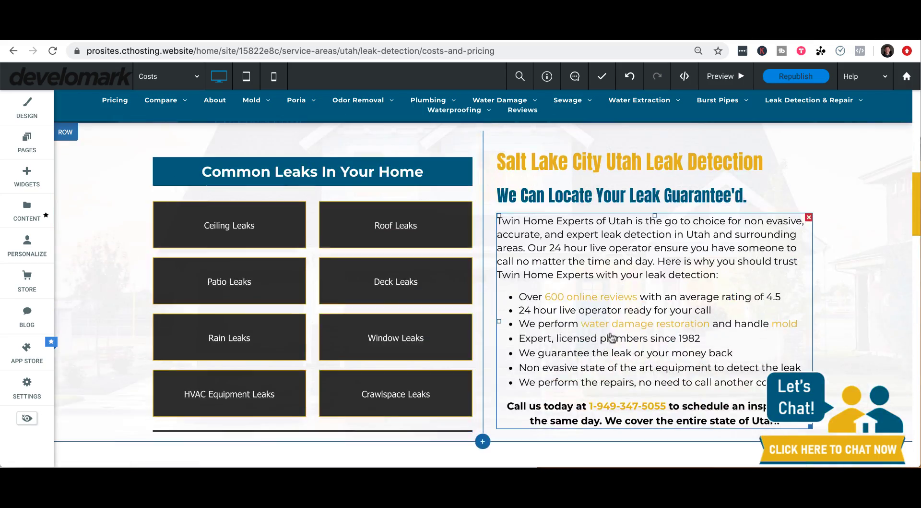
scroll(613, 338, up, 6)
scroll(392, 379, down, 2)
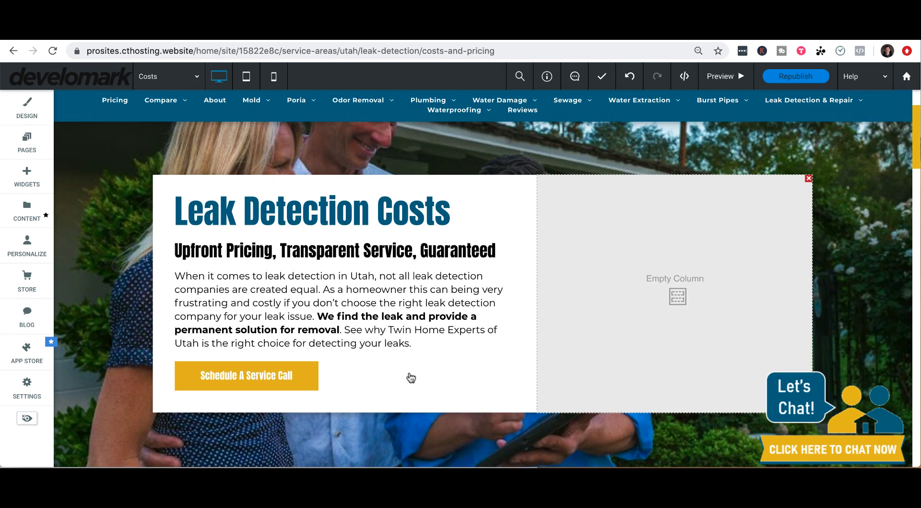
scroll(392, 379, up, 2)
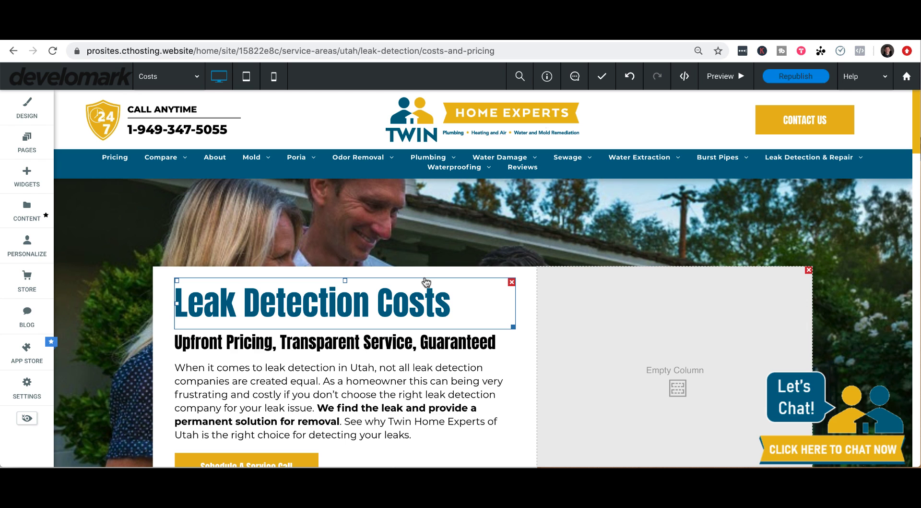
Step: Rewrite the hero paragraph to open with "Wondering how much slab leak detection costs here in Salt Lake City Utah?" and offer a money-back guarantee
scroll(328, 288, down, 3)
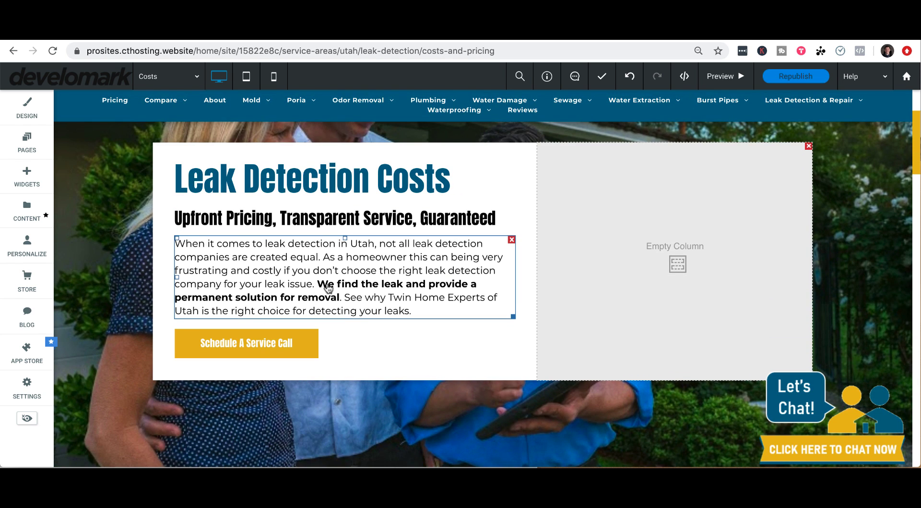
double_click(328, 287)
key(ctrl+a)
text(Wondering how much slab leak detection costs here in Salt Lake City Utah? Leaks can be frustrating if you don't know where the source is and we're here to help you find them! Our customers love us and leaks fear us! Read down below to see the average price)
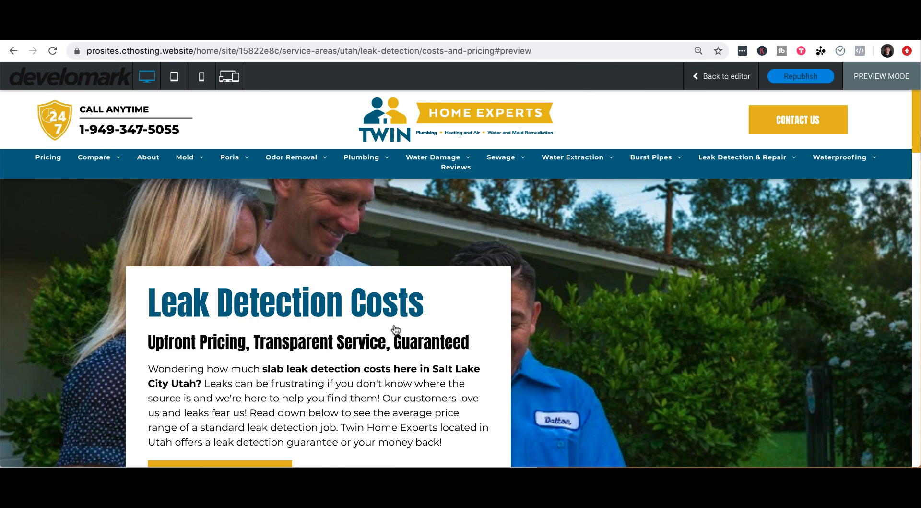
Step: In the page preview, review the hero's heading, subheading and rewritten paragraph, including the bold slab leak phrase
scroll(387, 328, down, 2)
drag(149, 242, 431, 255)
drag(149, 285, 494, 288)
scroll(312, 320, down, 1)
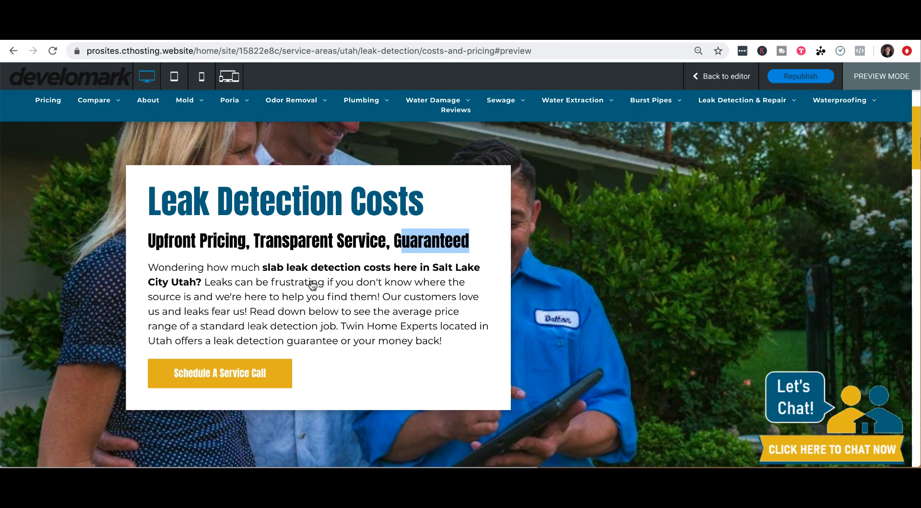
scroll(313, 285, up, 5)
drag(311, 184, 126, 231)
scroll(566, 254, down, 5)
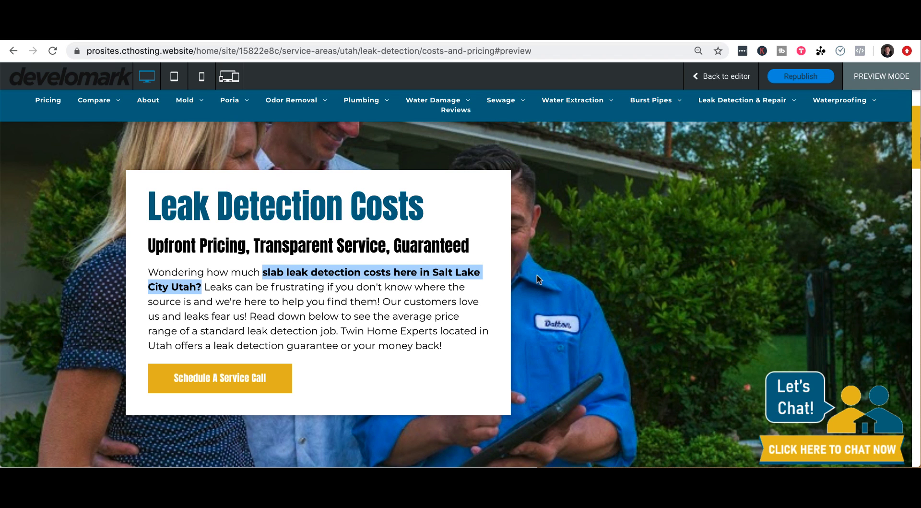
Step: Compare the preview's "Leak Detection Costs in Utah?" section with its source passage in the Basecamp article
scroll(468, 280, down, 7)
scroll(595, 283, down, 2)
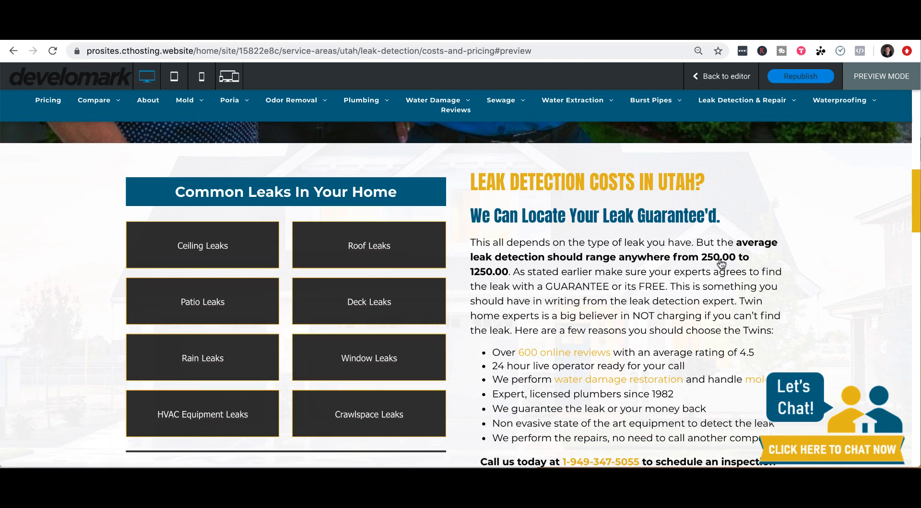
scroll(718, 264, down, 2)
key(ctrl+Left)
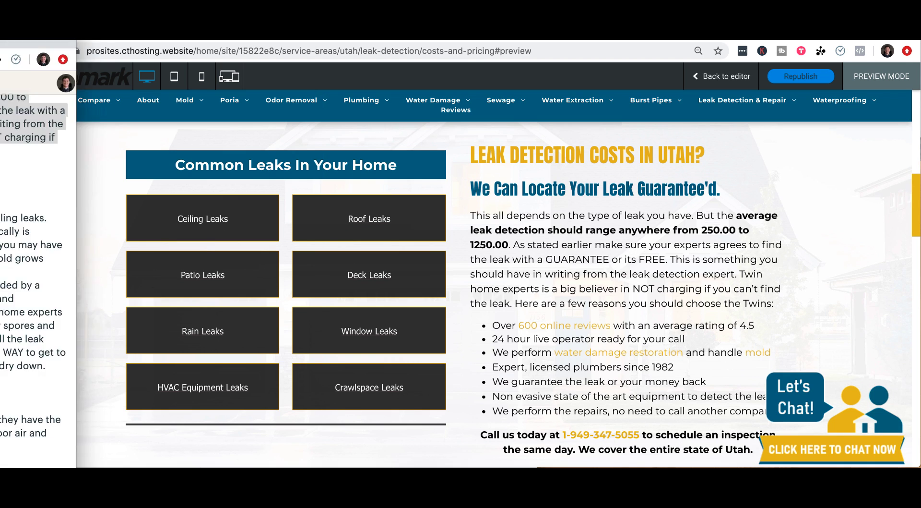
scroll(425, 163, up, 1)
scroll(425, 163, up, 1)
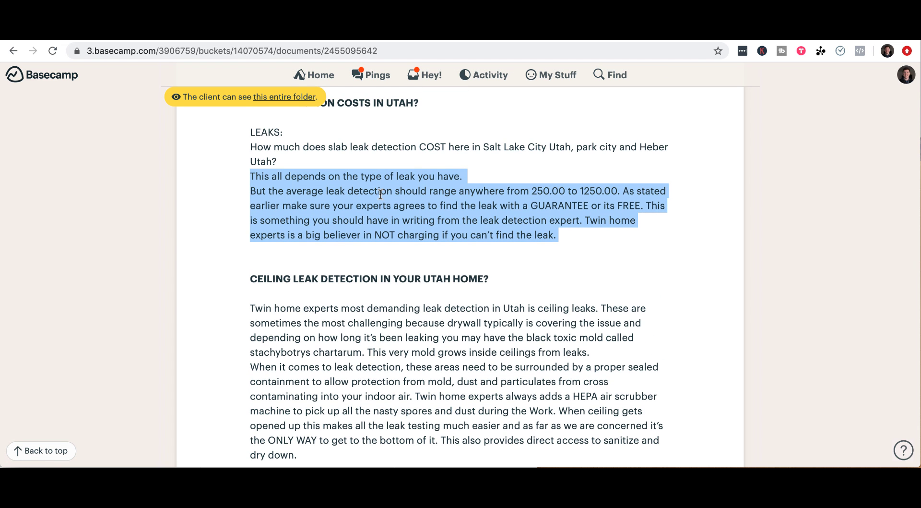
scroll(381, 194, up, 1)
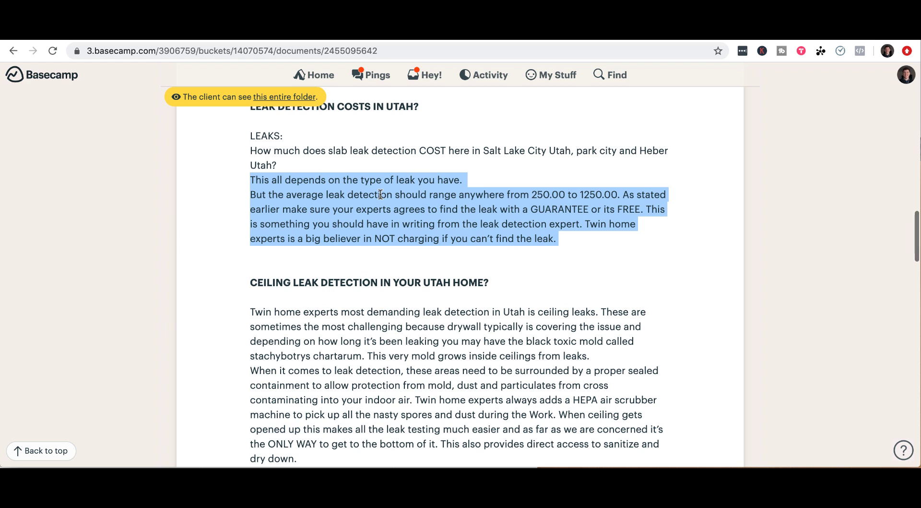
Step: Highlight the bold average leak detection cost phrase in the page preview and search Google for "mold removal los angeles cost"
key(ctrl+Right)
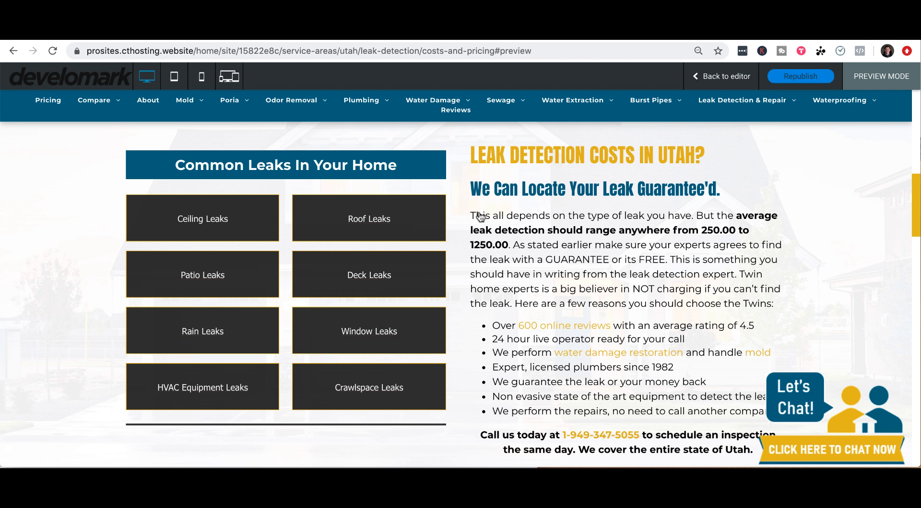
drag(740, 221, 520, 246)
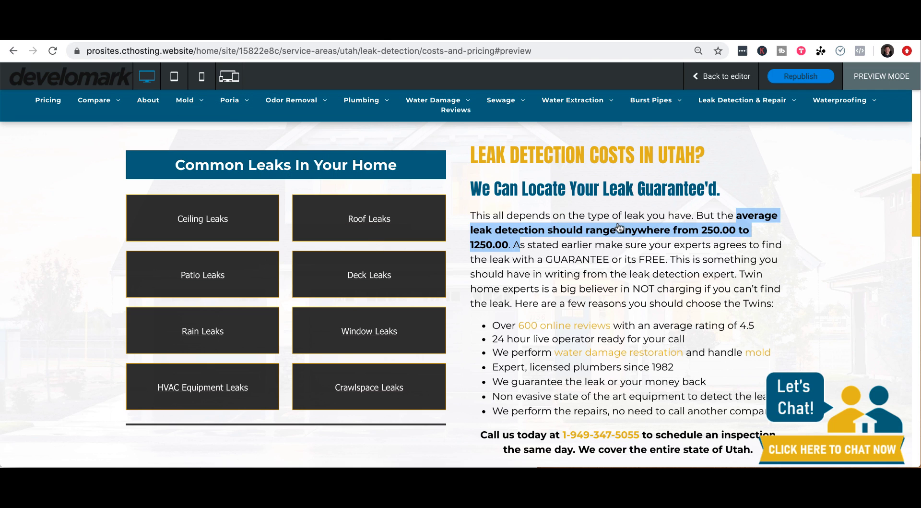
key(super+t)
text(mold remova)
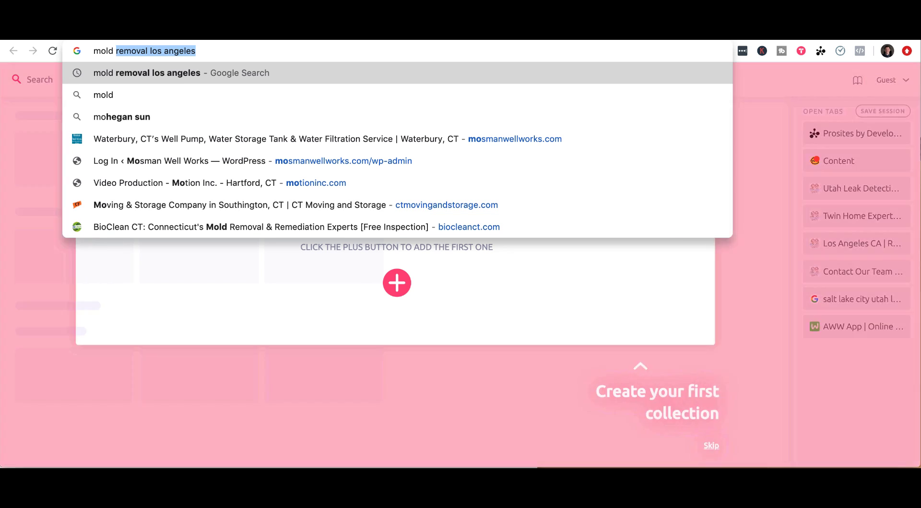
text(l los angeles cs)
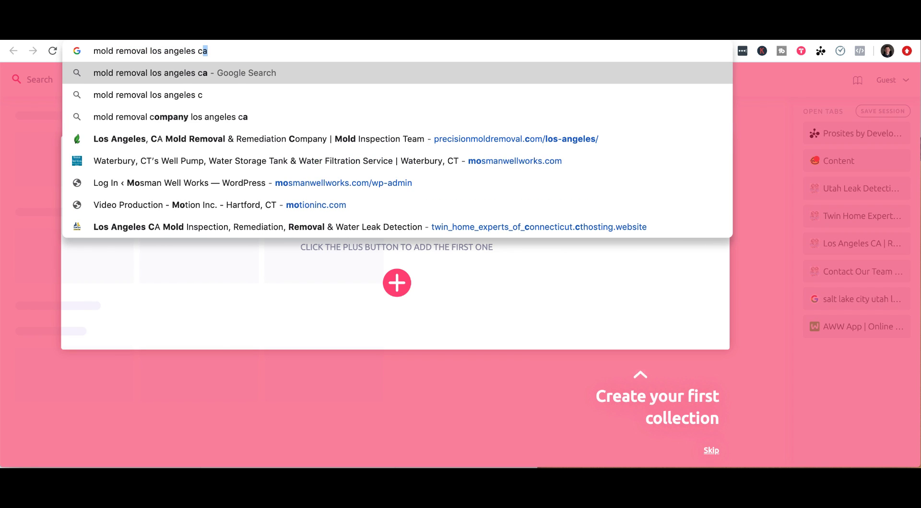
key(BackSpace)
text(ost)
key(Return)
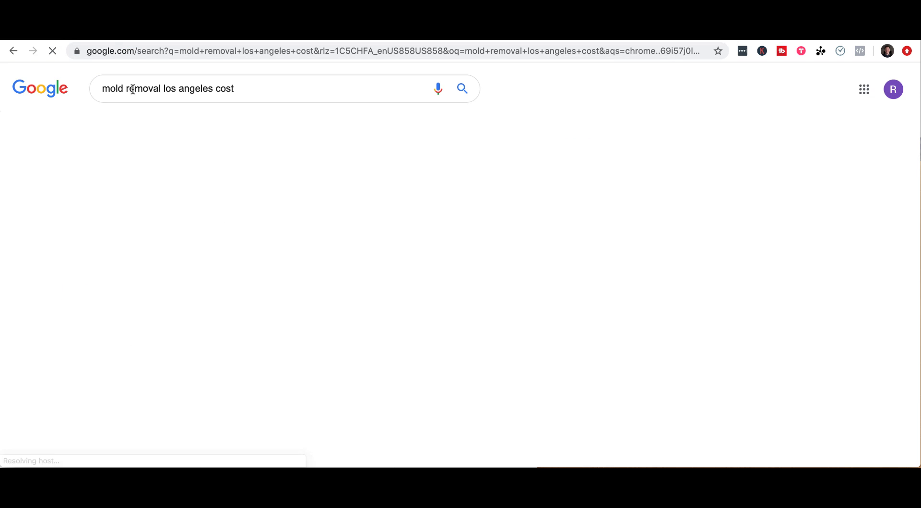
Step: Examine the featured snippet on mold remediation in the Google results, focusing on its average cost sentence and price range
scroll(337, 221, down, 5)
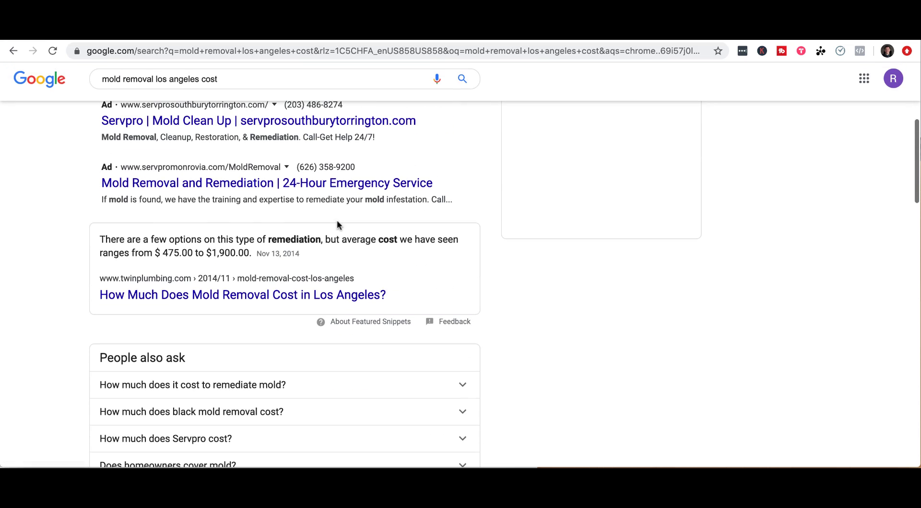
drag(102, 235, 271, 250)
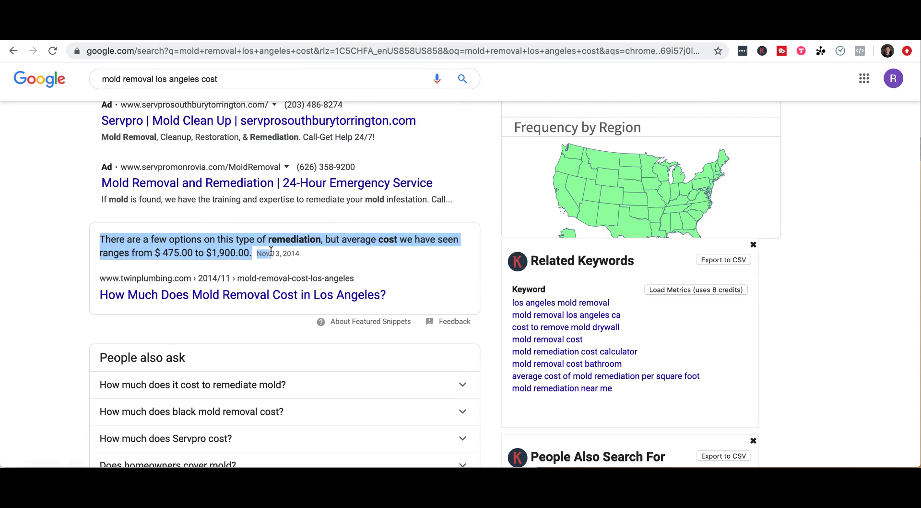
scroll(375, 285, up, 5)
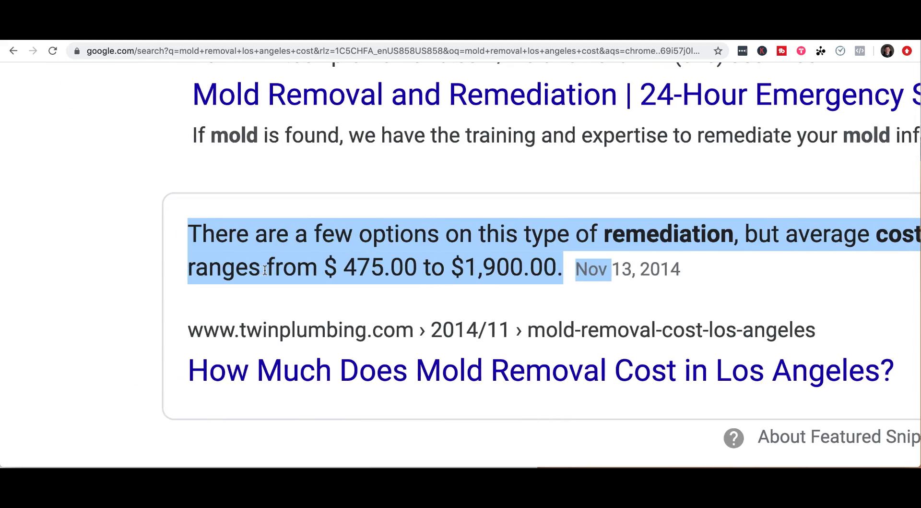
click(312, 268)
scroll(313, 268, right, 1)
drag(308, 267, 546, 268)
scroll(543, 275, right, 10)
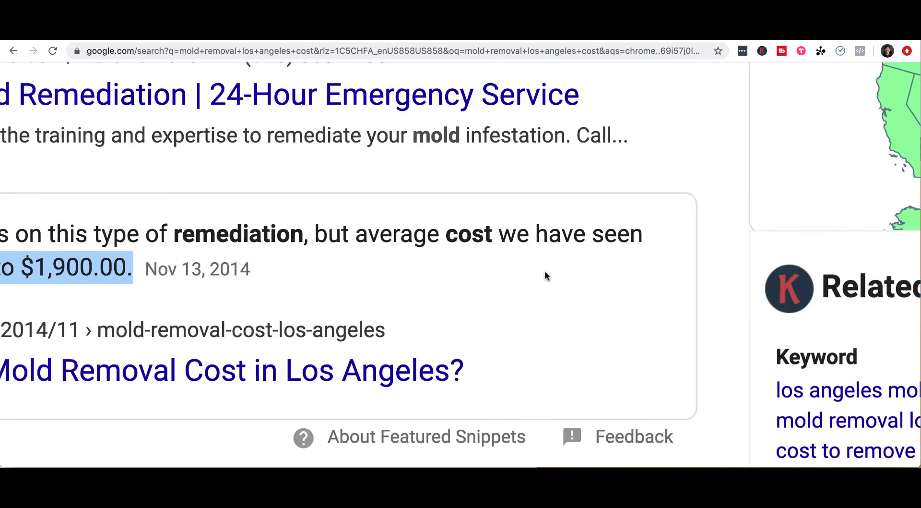
scroll(545, 274, left, 6)
drag(52, 233, 541, 233)
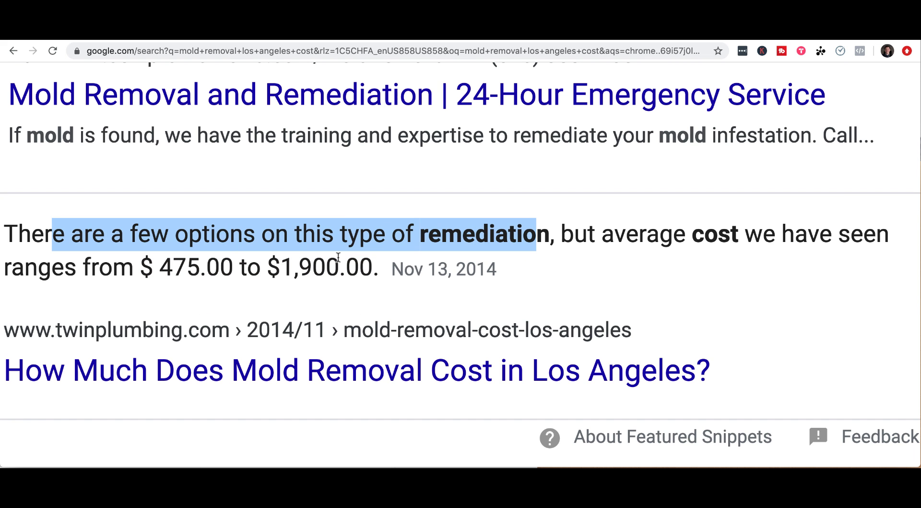
drag(99, 267, 408, 272)
scroll(415, 269, down, 5)
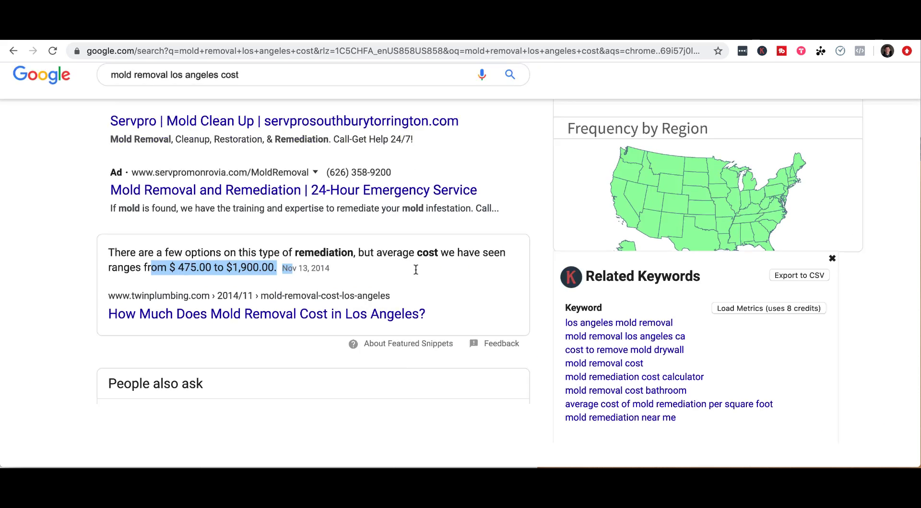
Step: Look through the related cost questions and the organic mold removal results below the featured snippet, and return to the page preview
scroll(358, 263, down, 2)
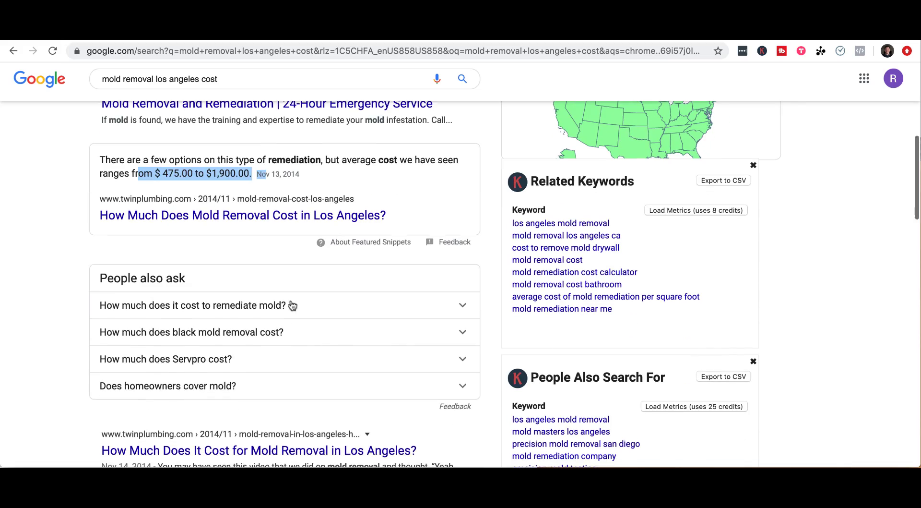
click(318, 305)
click(318, 305)
scroll(318, 305, down, 5)
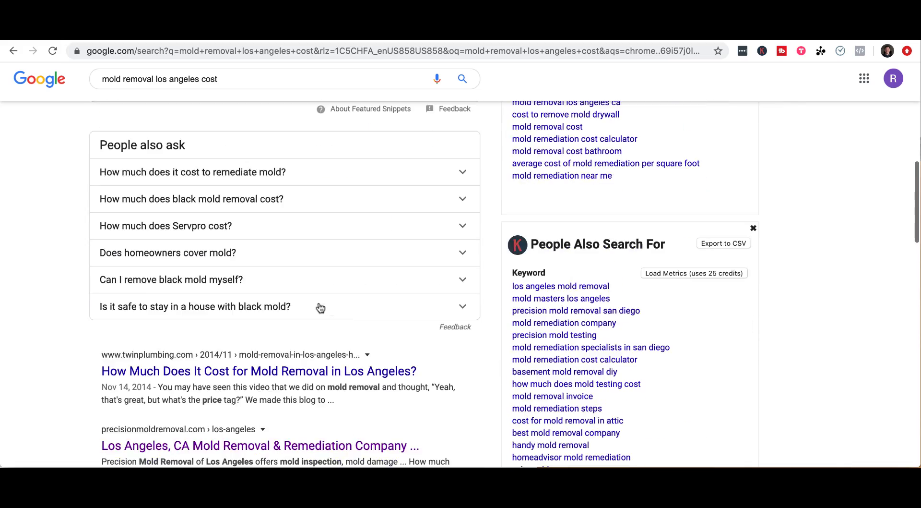
mouse_move(319, 322)
mouse_down()
mouse_move(284, 300)
mouse_move(144, 261)
mouse_move(311, 308)
mouse_up()
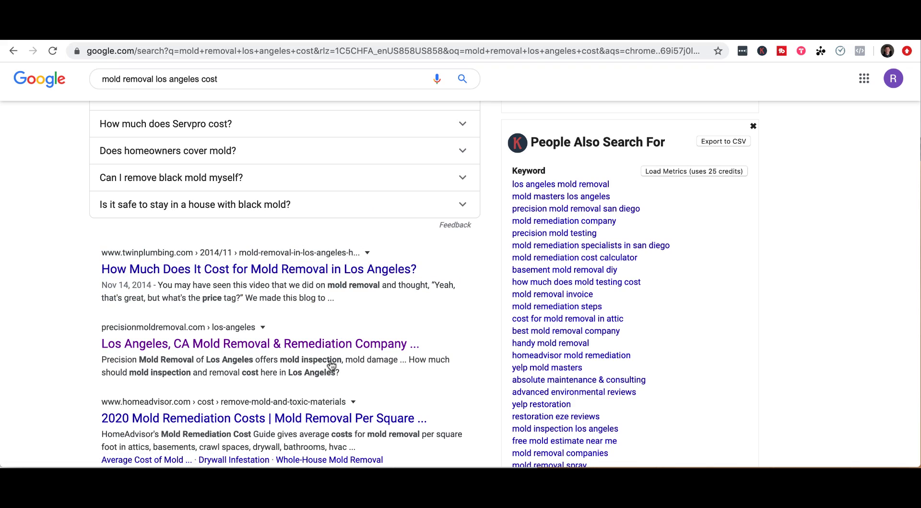
scroll(310, 300, up, 10)
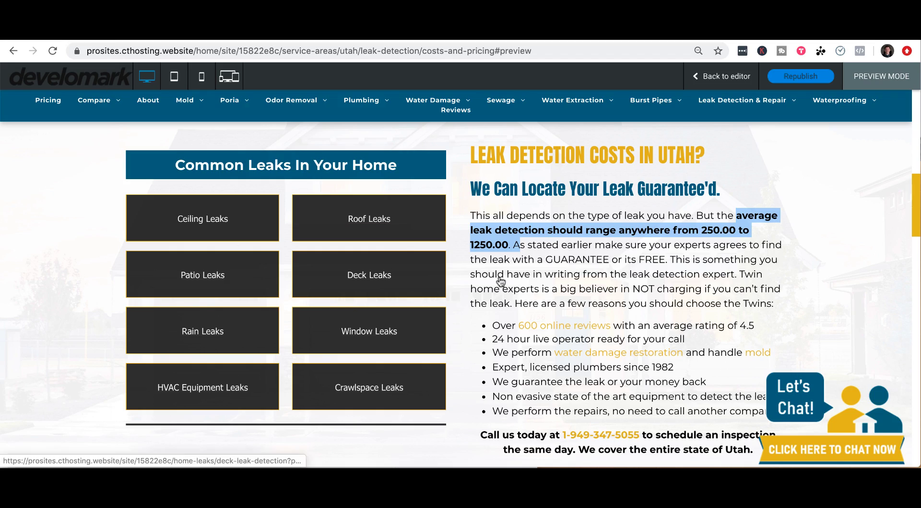
Step: Compare the preview's whole cost paragraph with the Basecamp article, and look ahead to the article's ceiling leak detection section
scroll(649, 241, down, 6)
scroll(649, 237, up, 6)
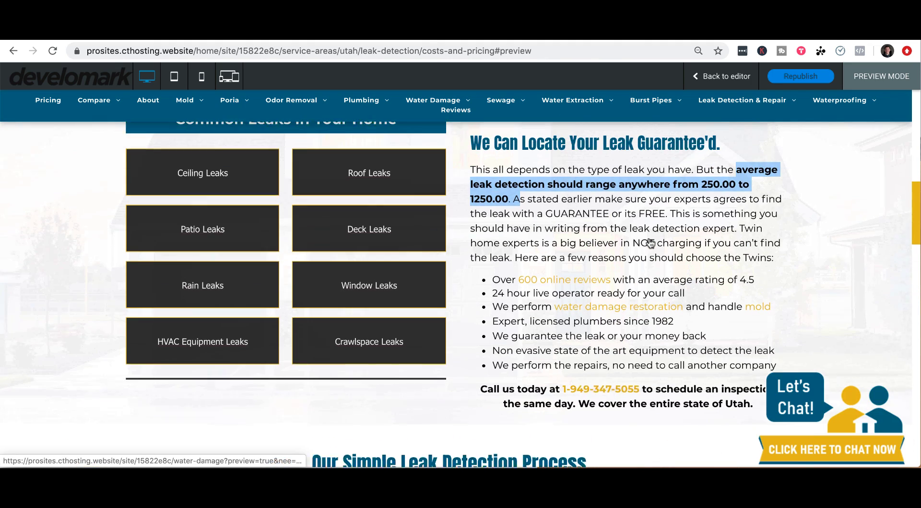
drag(773, 278, 470, 193)
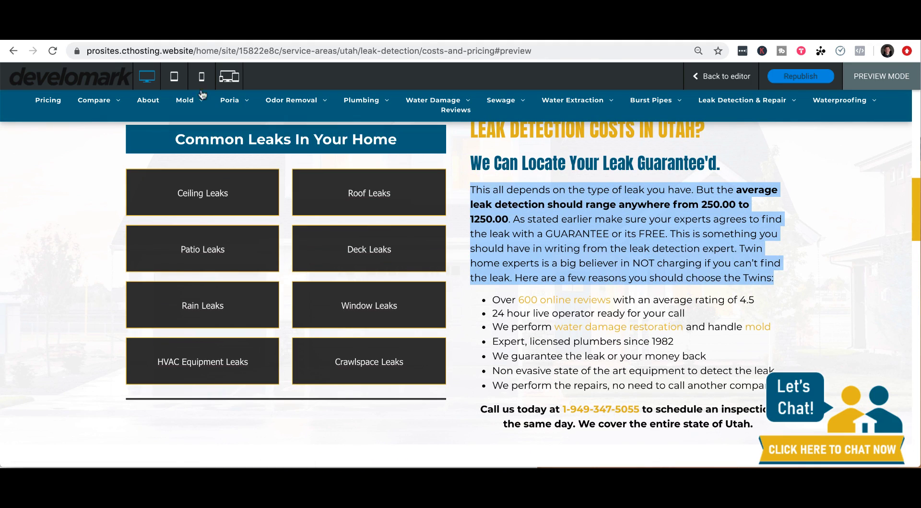
key(ctrl+Tab)
click(354, 242)
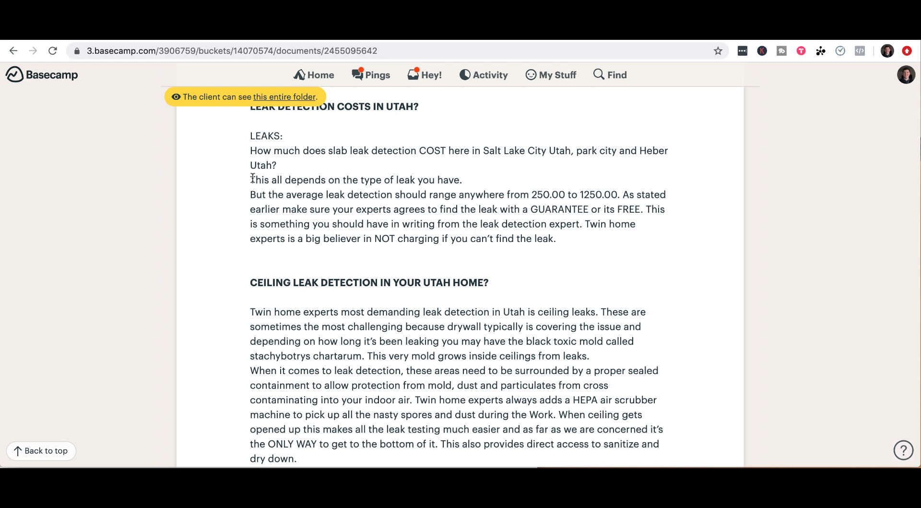
scroll(542, 254, down, 4)
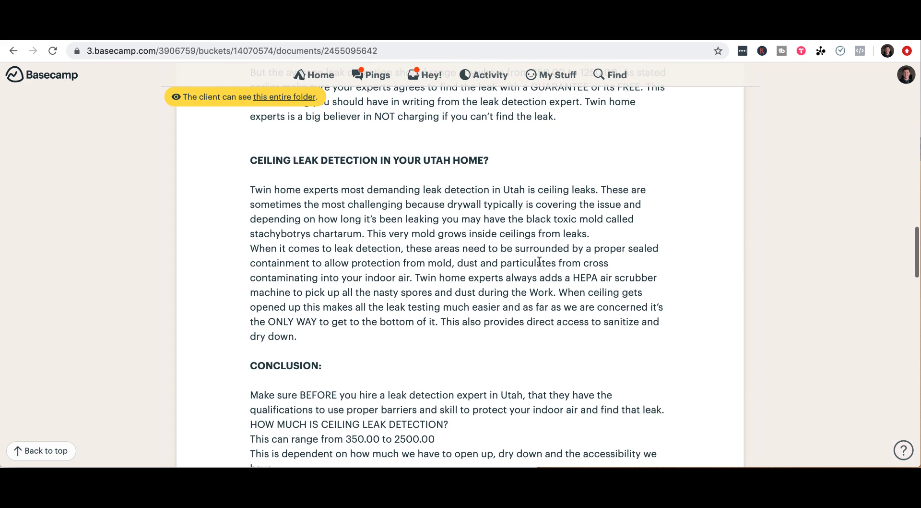
Step: In the page preview, review the bulleted list of reasons to choose the Twins in the leak detection costs section
key(ctrl+Tab)
drag(491, 299, 700, 384)
scroll(632, 361, down, 3)
scroll(631, 358, down, 5)
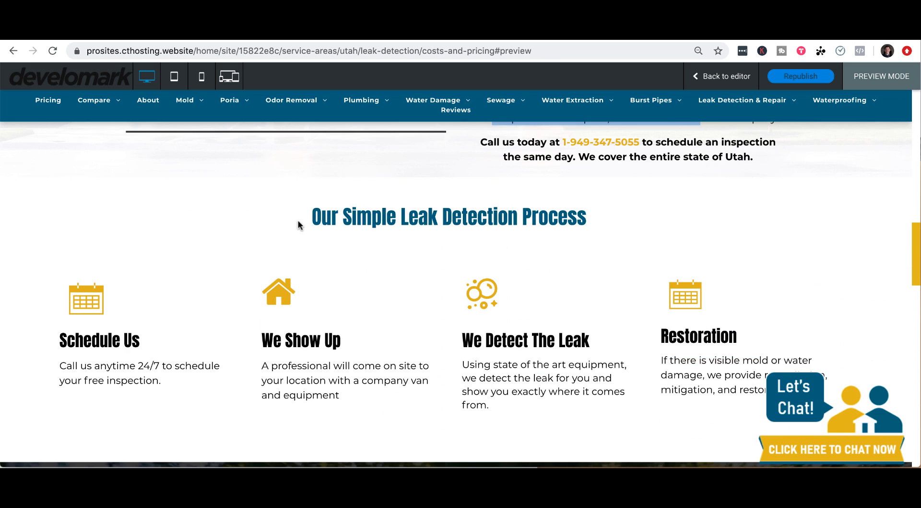
Step: Review the "Our Simple Leak Detection Process" section, from its heading through the four steps ending in Restoration
drag(299, 222, 518, 248)
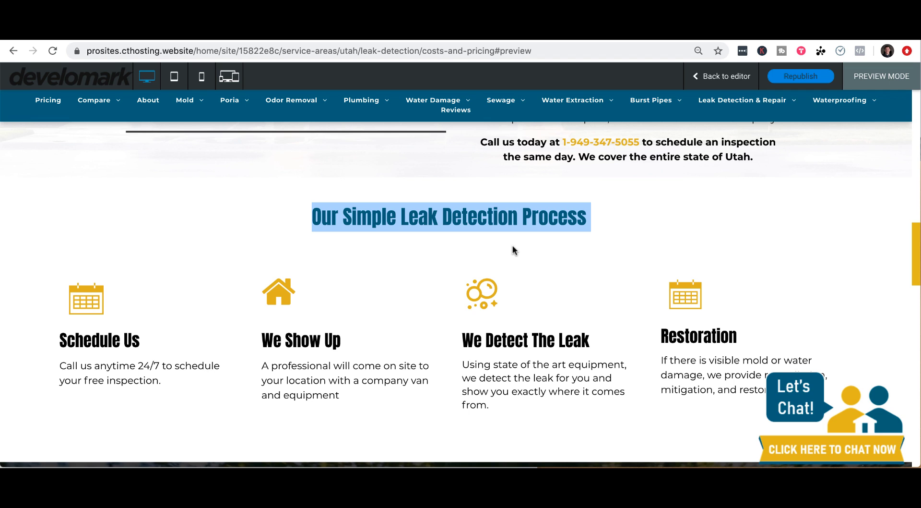
drag(274, 231, 551, 294)
drag(562, 391, 674, 408)
click(673, 405)
scroll(671, 403, down, 1)
drag(692, 340, 150, 188)
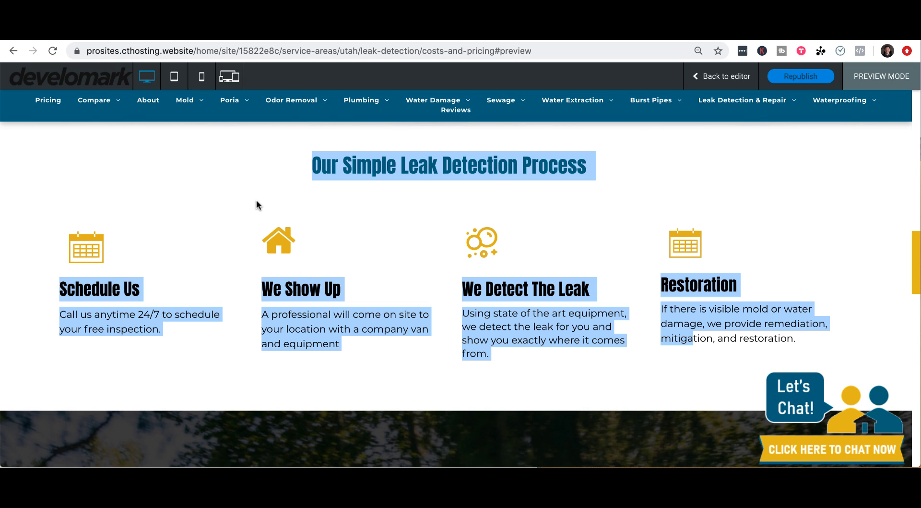
Step: Look back over the costs page preview from the hero down to the common leaks and Utah costs sections
scroll(427, 232, up, 10)
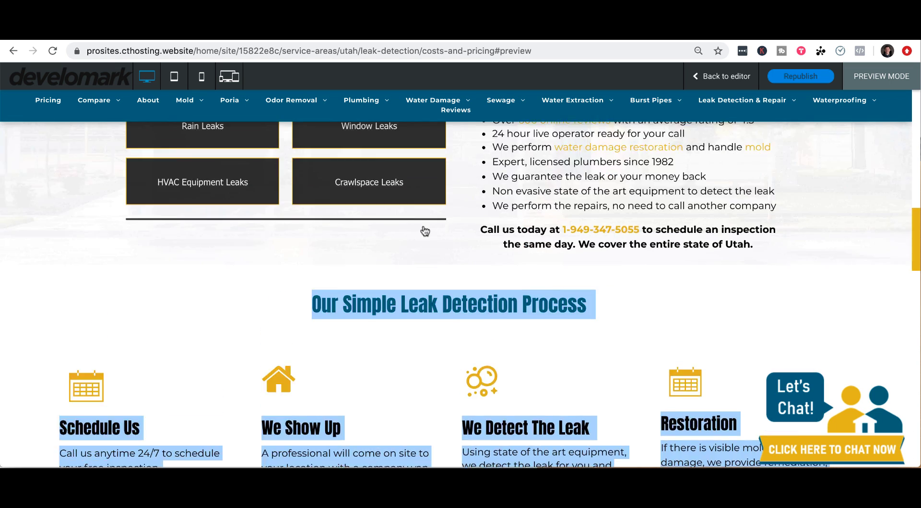
scroll(459, 219, down, 2)
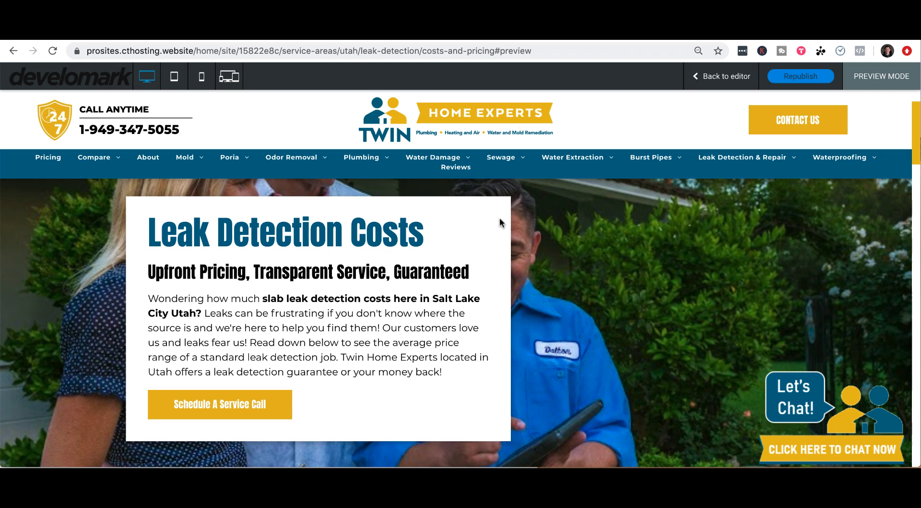
click(277, 41)
scroll(422, 269, down, 1)
drag(248, 140, 499, 143)
click(102, 42)
scroll(314, 247, down, 6)
scroll(314, 247, down, 3)
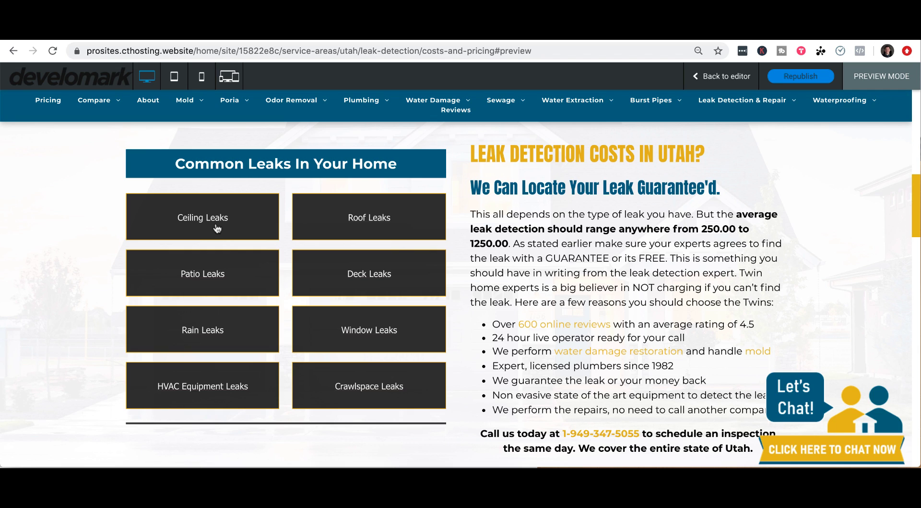
Step: Examine the Ceiling Leaks entry under "Common Leaks In Your Home" up close, and check the costs page's hero again
scroll(217, 229, up, 5)
scroll(216, 229, right, 3)
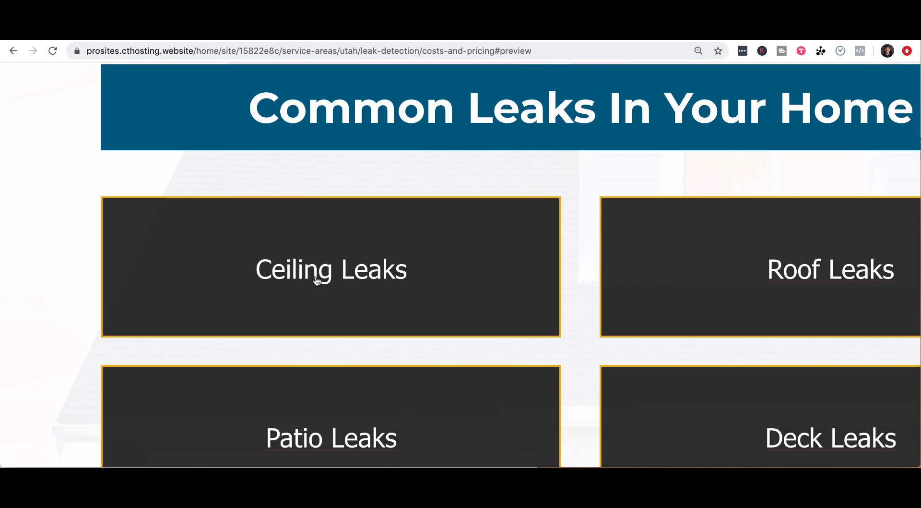
scroll(342, 280, down, 5)
scroll(625, 303, up, 10)
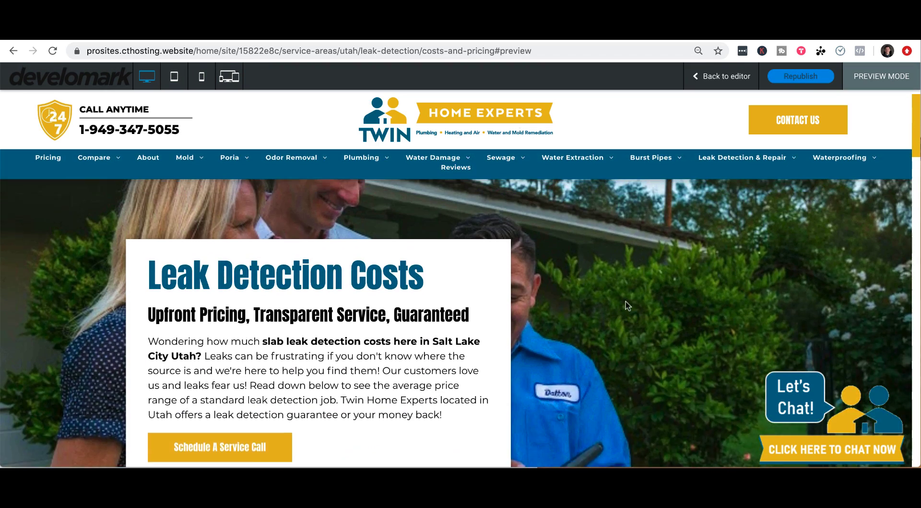
scroll(625, 301, down, 3)
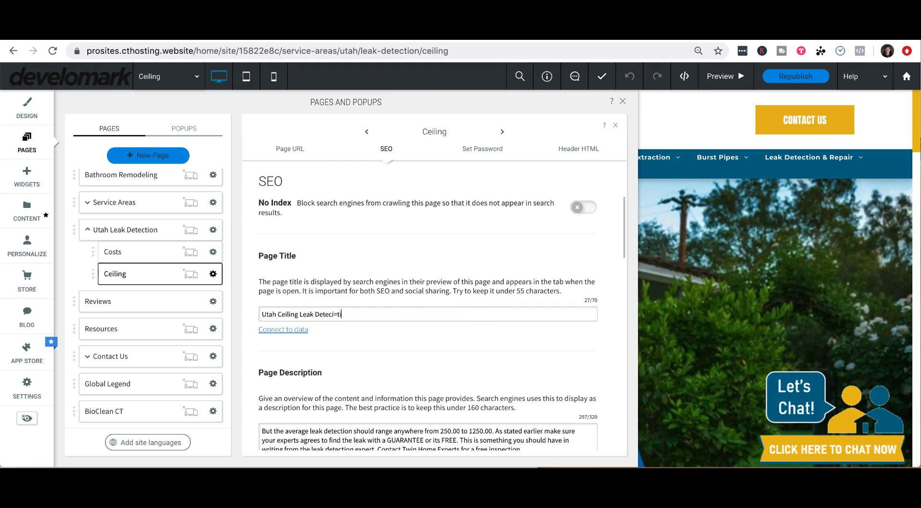
Step: Append ": Detect Hard To Find Home Leaks Using Tw" to the Ceiling subpage's SEO page title about Utah ceiling leak detection
text(: Detect Hard To Find Home Leaks Using Tw)
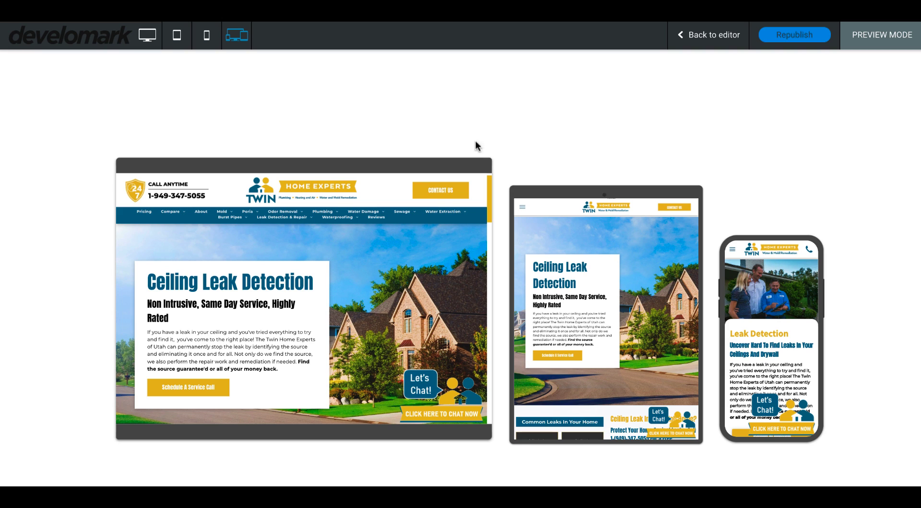
Step: Show the Ceiling page preview in desktop view and examine the hero's heading, subheading and paragraph up close
click(147, 35)
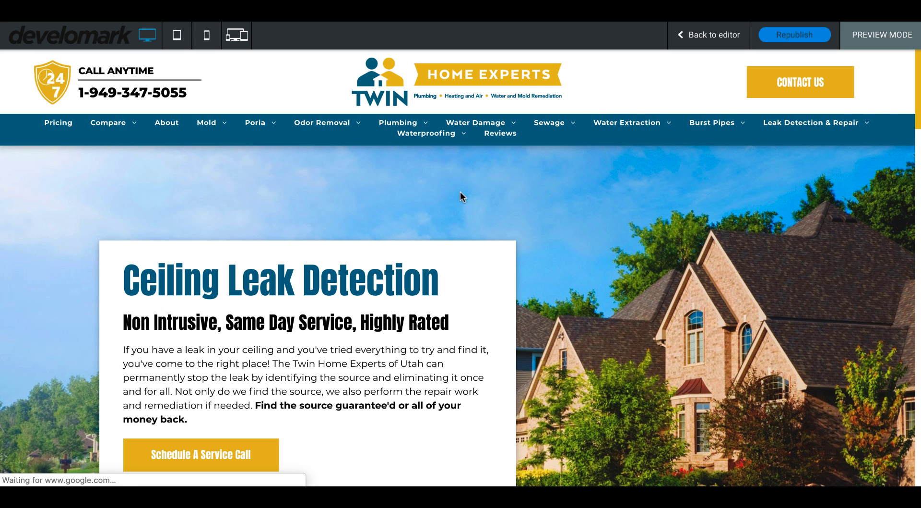
scroll(461, 192, down, 2)
drag(120, 249, 250, 318)
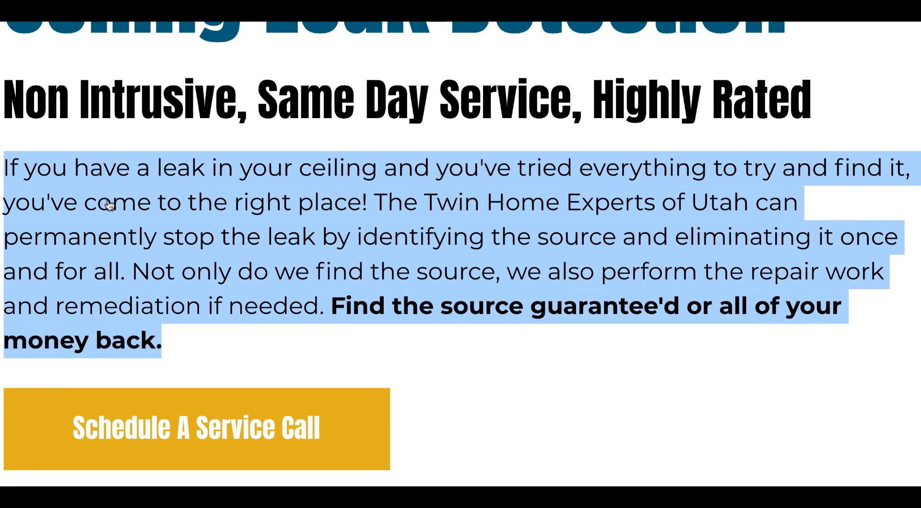
click(109, 205)
Step: Read the ceiling hero paragraph phrase by phrase, from the hard-to-find leak opening to the bold money-back guarantee
drag(10, 172, 849, 180)
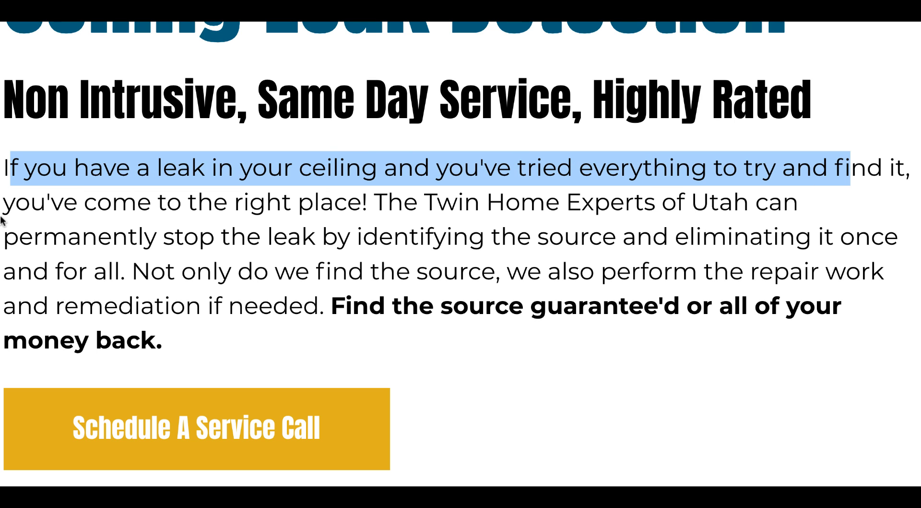
drag(7, 215, 318, 214)
drag(387, 206, 629, 205)
click(50, 238)
drag(163, 237, 856, 238)
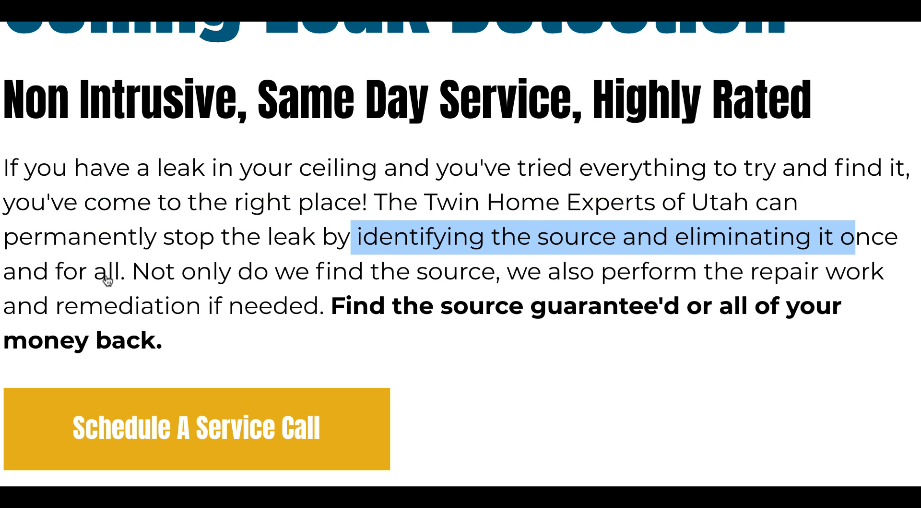
drag(131, 272, 851, 274)
drag(28, 308, 248, 308)
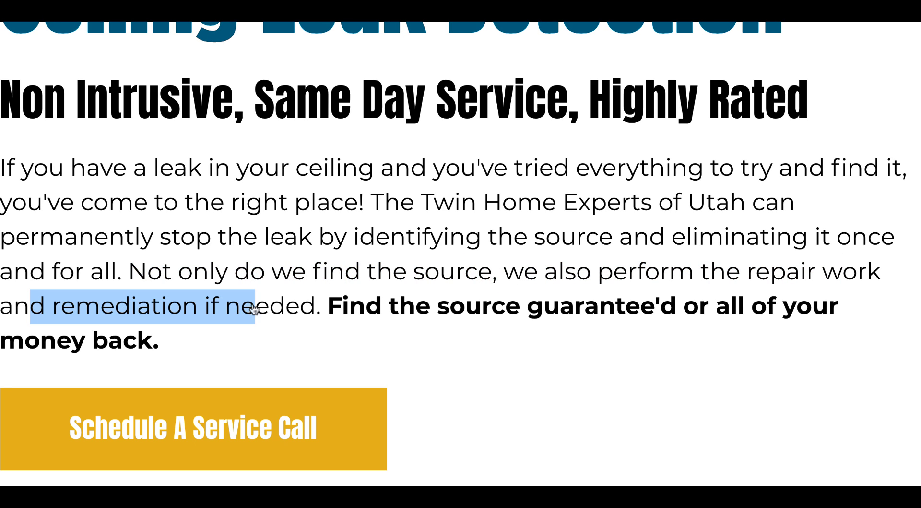
drag(331, 309, 824, 312)
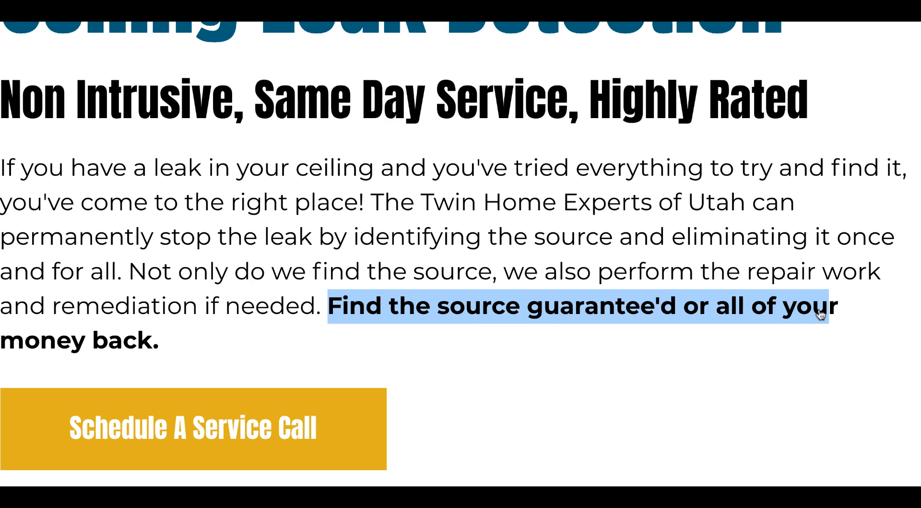
Step: Review the Ceiling page's hero in the desktop preview, from the bold guarantee back to the "Ceiling Leak Detection" heading
click(310, 319)
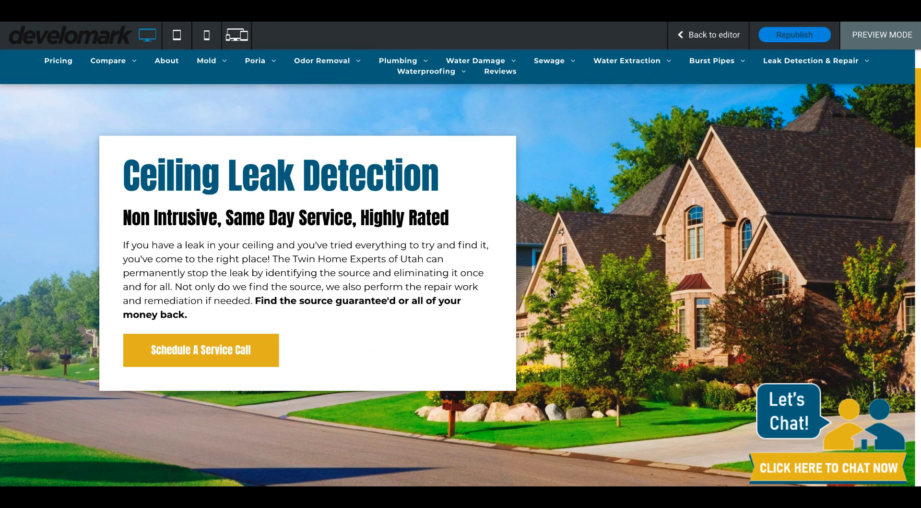
drag(464, 307, 349, 264)
click(434, 277)
scroll(417, 287, down, 5)
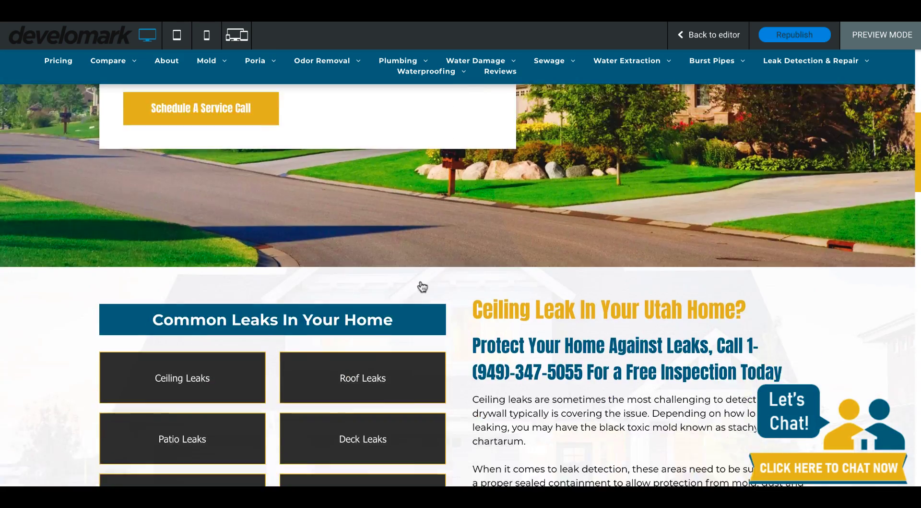
scroll(421, 286, up, 7)
drag(113, 282, 506, 288)
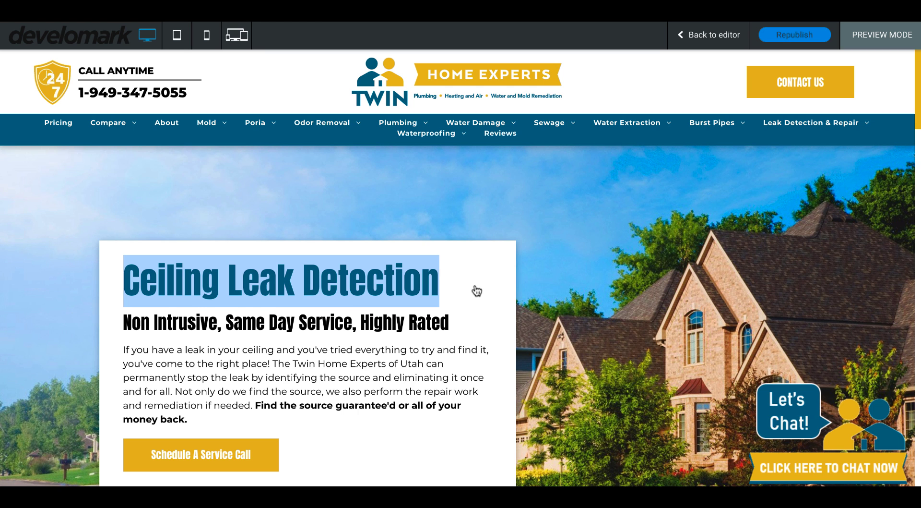
Step: Compare the "Ceiling Leak In Your Utah Home?" heading in the preview with the ceiling heading in the Basecamp source article
scroll(594, 272, down, 10)
scroll(594, 278, up, 1)
drag(474, 173, 770, 182)
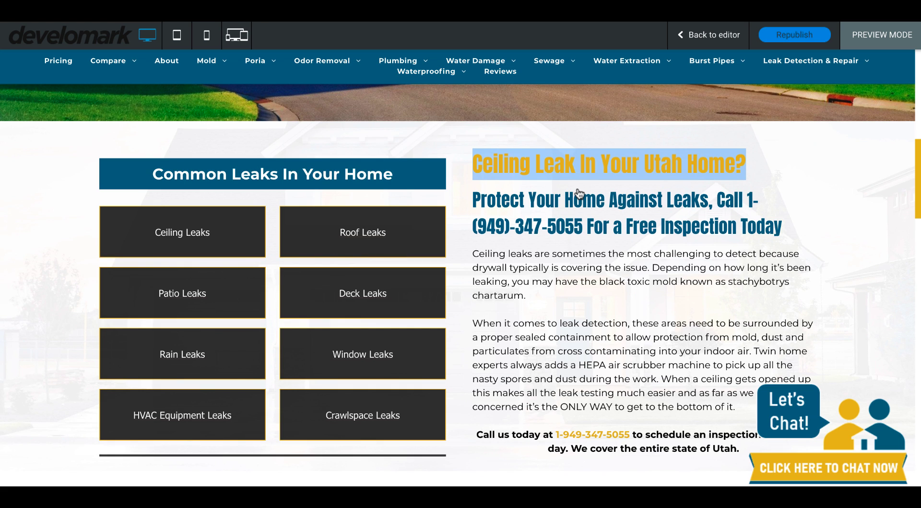
key(alt+Tab)
scroll(283, 181, up, 3)
drag(234, 170, 562, 185)
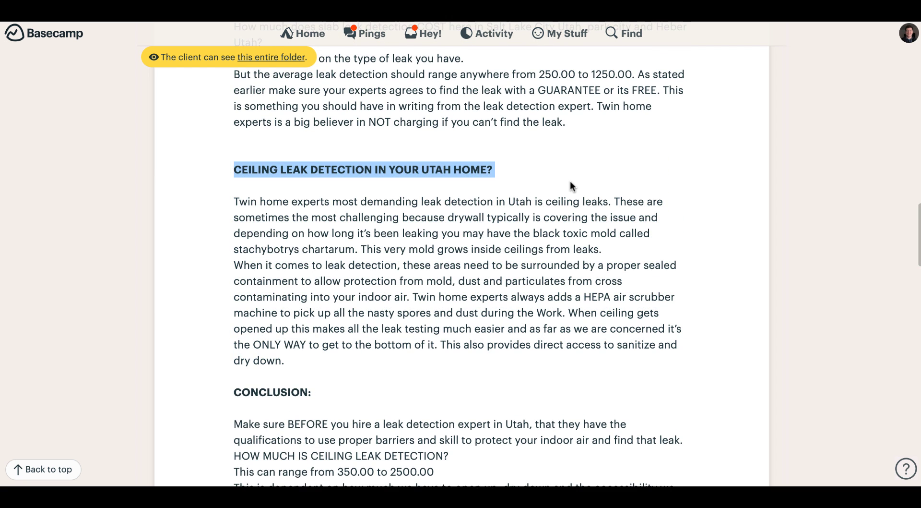
Step: Examine the source article's ceiling conclusion, including the price range given for ceiling leak detection
scroll(425, 321, down, 4)
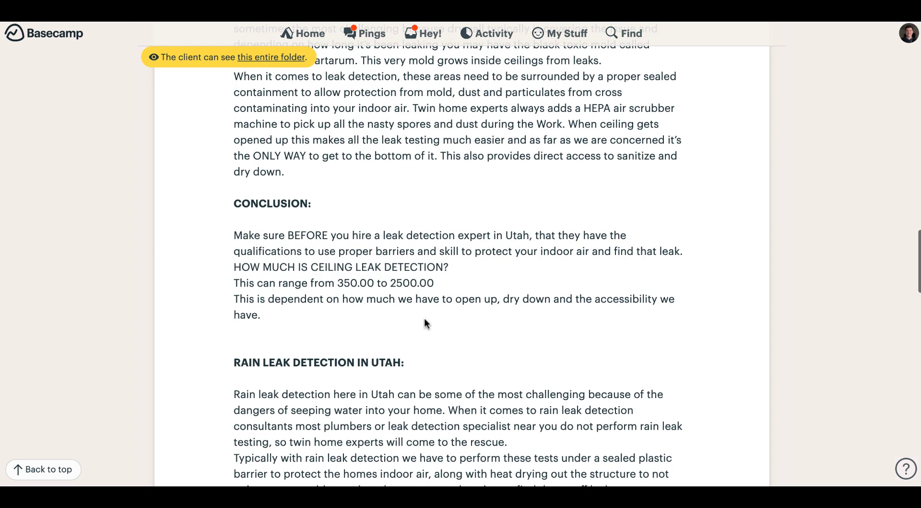
drag(265, 315, 232, 236)
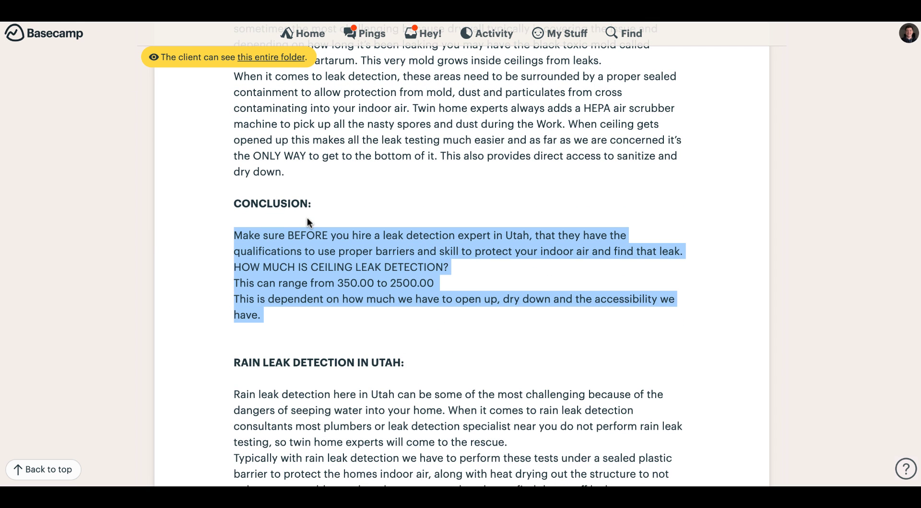
scroll(308, 221, up, 1)
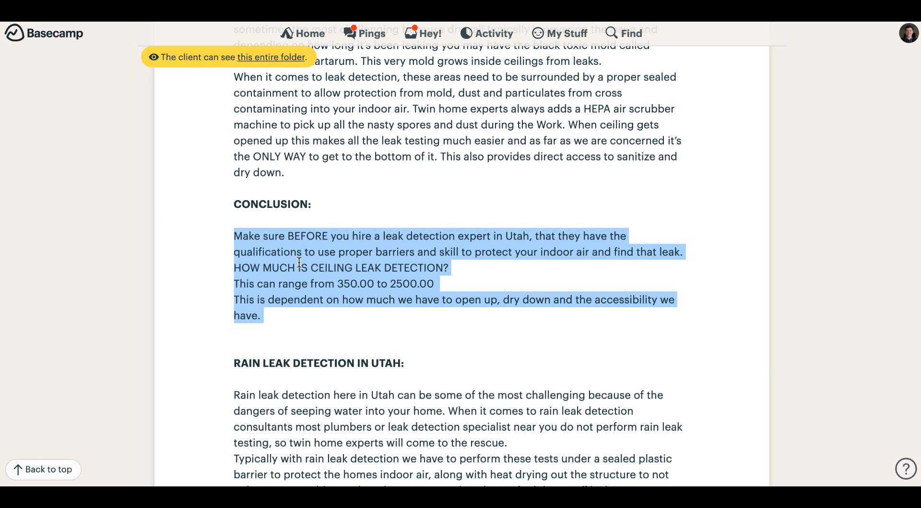
click(343, 287)
drag(340, 286, 435, 287)
click(489, 290)
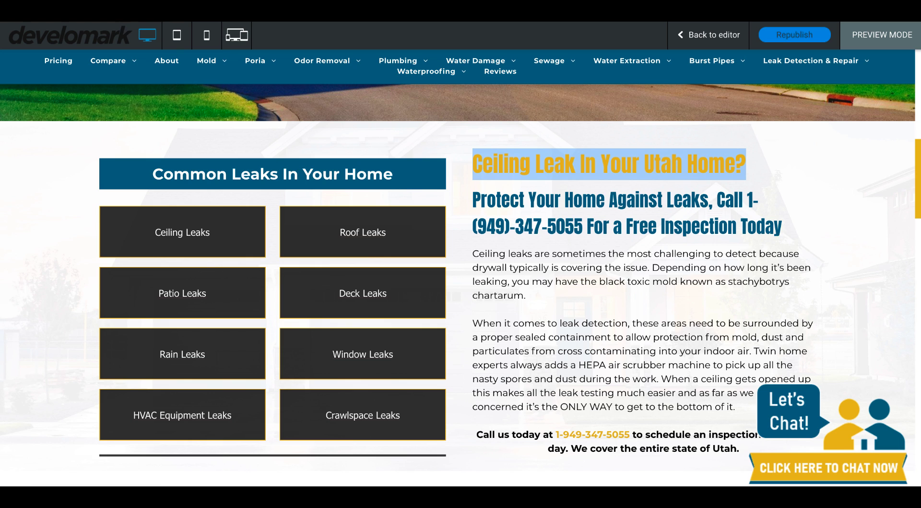
Step: Return to the preview and read the "Protect Your Home Against Leaks" subheading and the ceiling leak paragraphs beneath it
drag(478, 203, 782, 231)
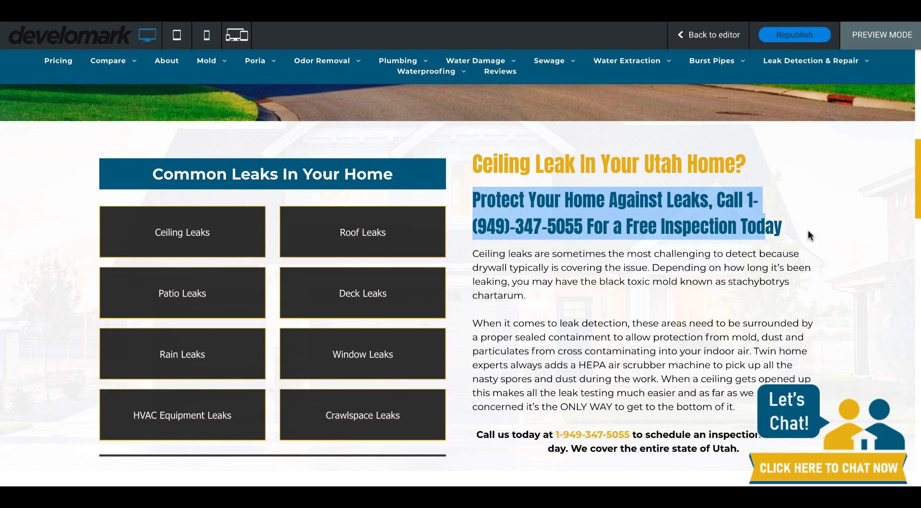
click(734, 251)
drag(477, 203, 369, 117)
click(472, 230)
drag(476, 198, 810, 228)
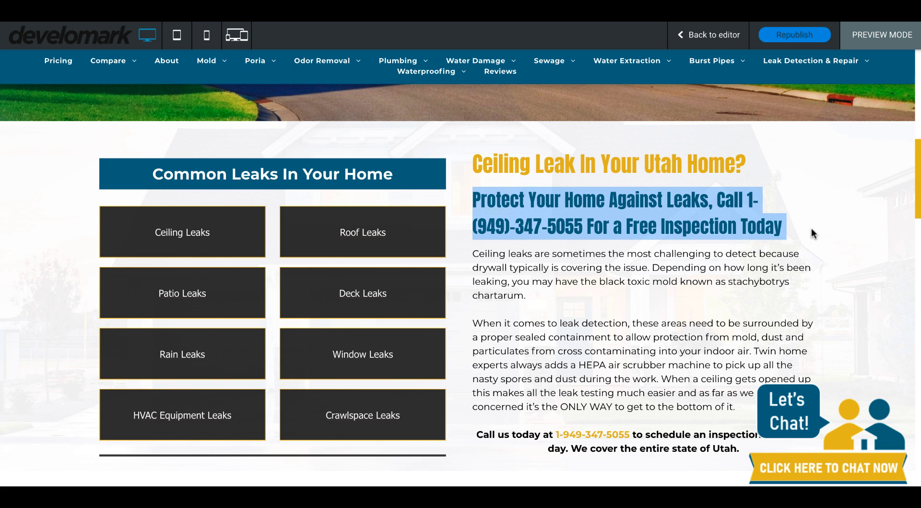
scroll(641, 259, down, 1)
drag(472, 190, 754, 341)
Step: Compare the Basecamp article's ceiling leak paragraphs with the preview's copy, and dismiss the external link notice
key(alt+Tab)
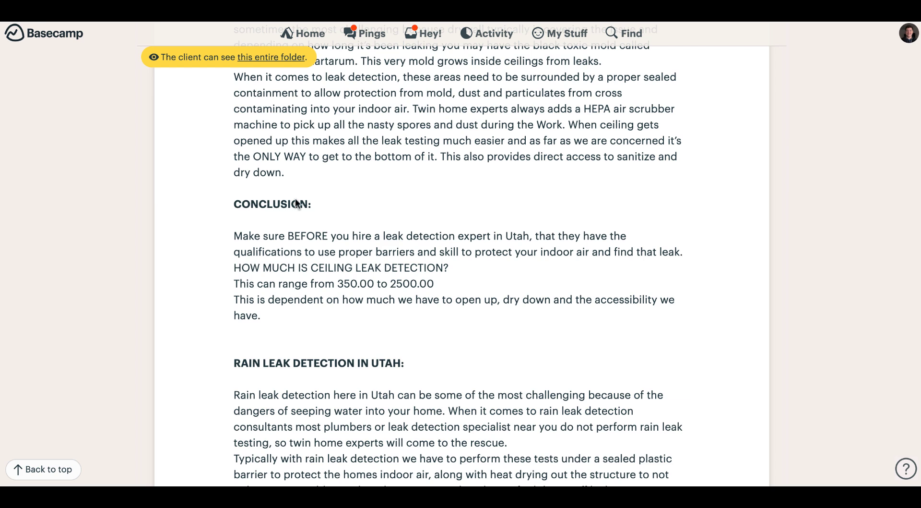
scroll(330, 194, up, 2)
drag(234, 104, 368, 247)
click(368, 246)
drag(348, 136, 287, 120)
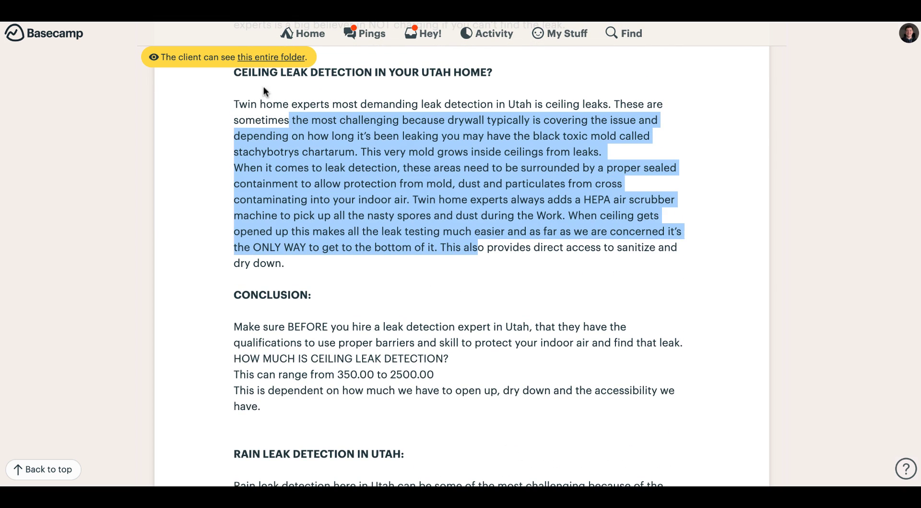
key(alt+Tab)
drag(570, 300, 528, 216)
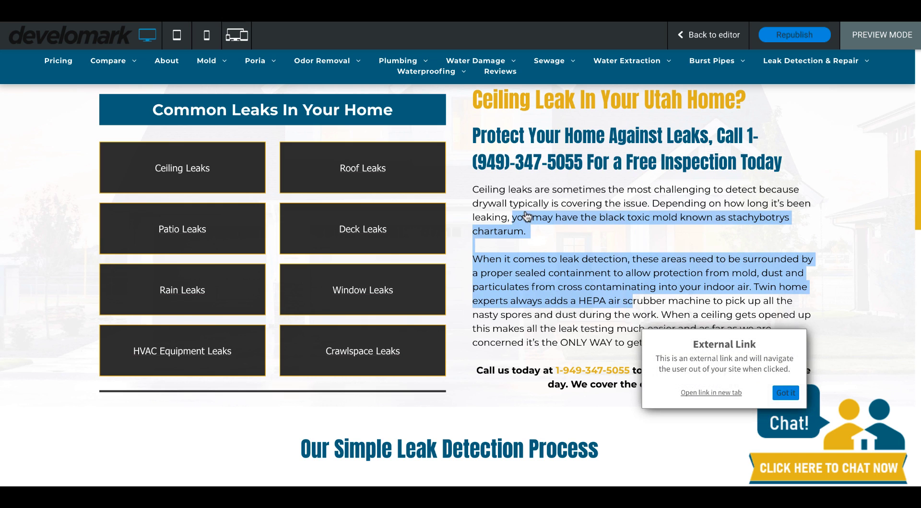
click(786, 393)
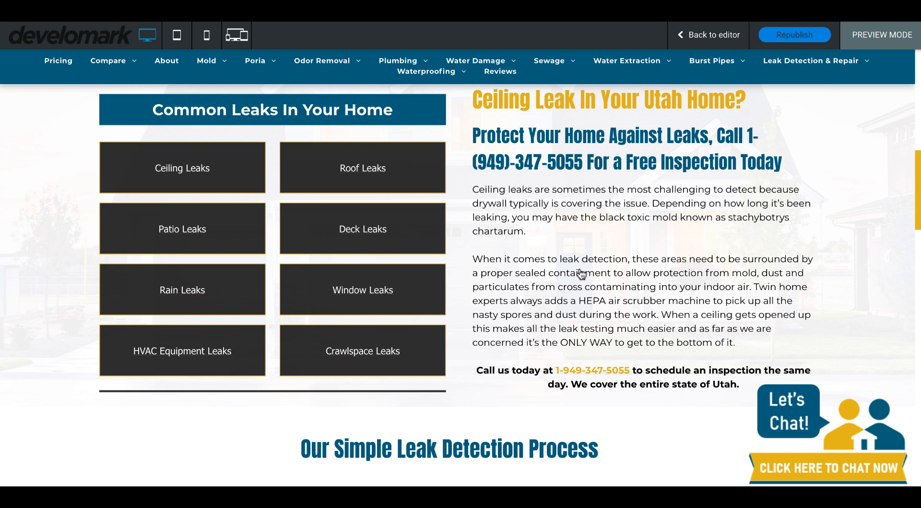
Step: Examine the bold same-day inspection call to action and the "Our Simple Leak Detection Process" steps, then return to the hero
scroll(605, 274, down, 1)
drag(484, 310, 753, 331)
click(785, 330)
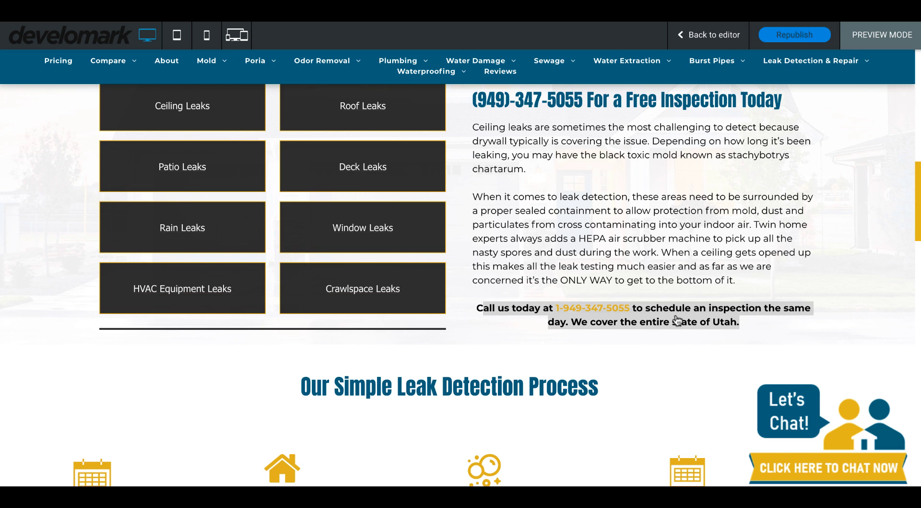
scroll(624, 308, down, 3)
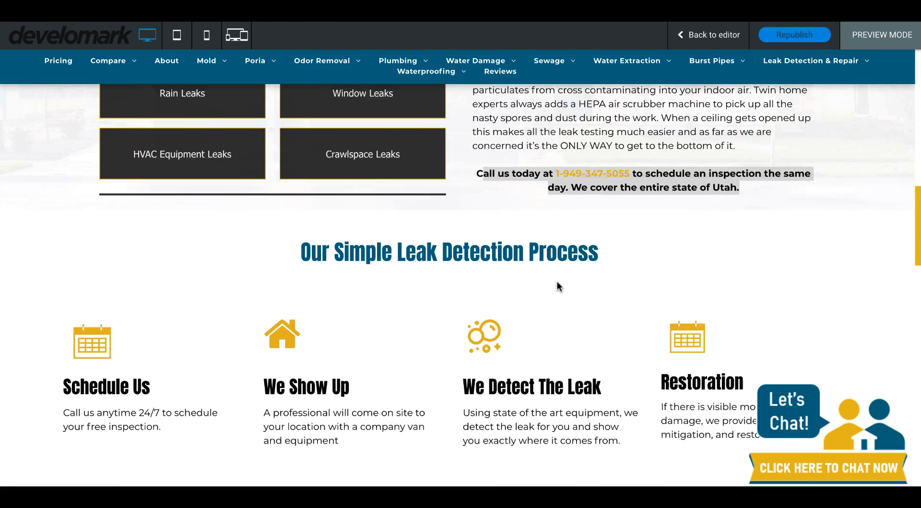
drag(303, 235, 602, 233)
scroll(496, 288, down, 1)
drag(643, 370, 45, 233)
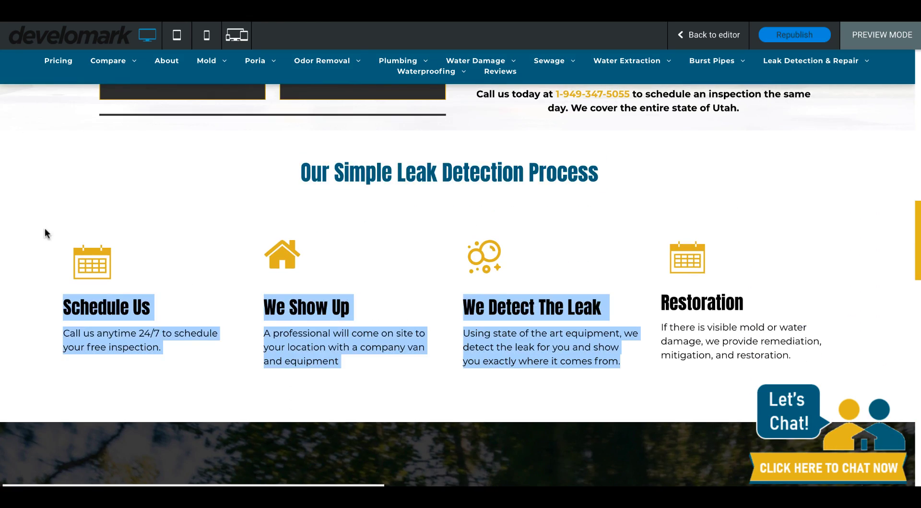
scroll(329, 263, down, 7)
scroll(322, 225, up, 8)
scroll(321, 224, up, 10)
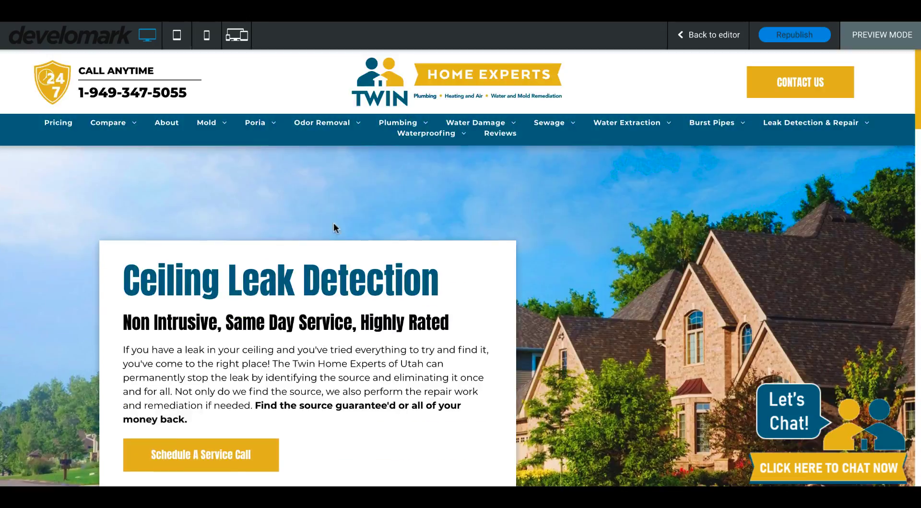
Step: Show the Ceiling page in the mobile preview and read the hero's "Leak Detection" heading and its hard-to-find leaks subheading
click(206, 34)
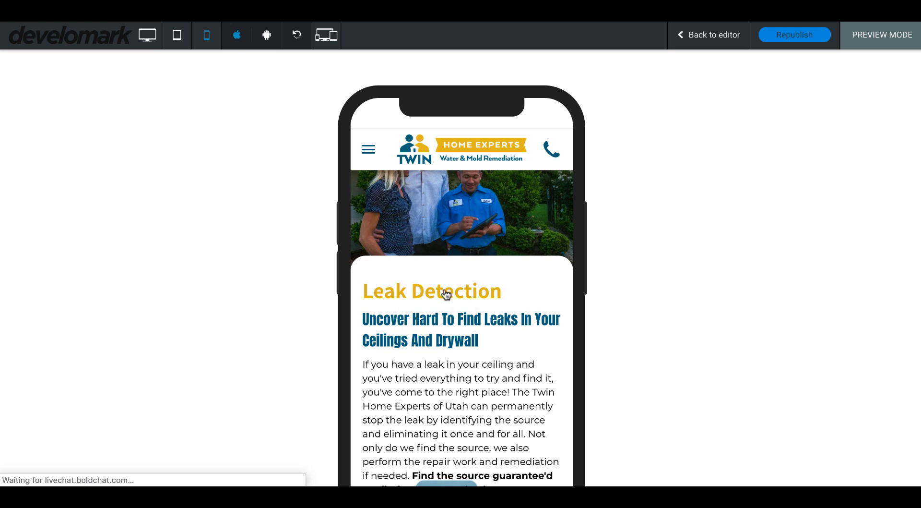
drag(371, 297, 502, 298)
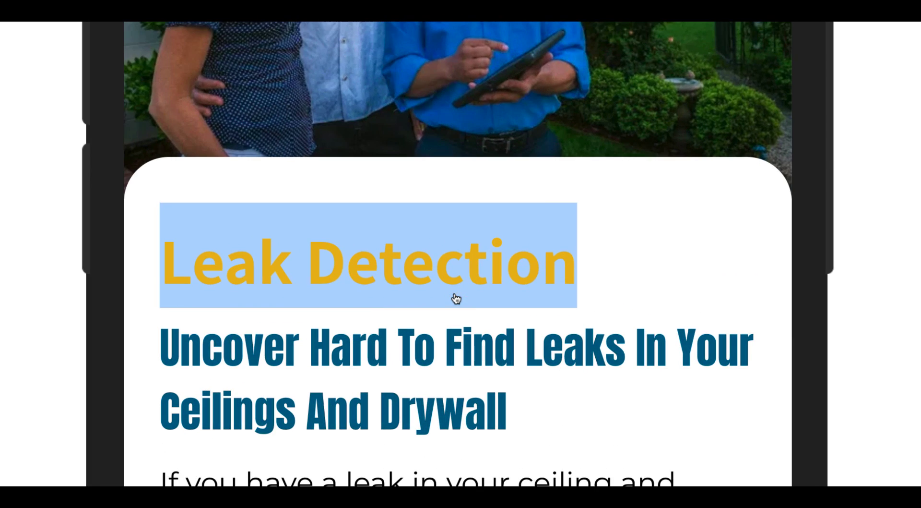
scroll(468, 305, down, 1)
drag(365, 320, 399, 320)
drag(271, 248, 753, 247)
drag(180, 319, 352, 312)
click(497, 307)
drag(530, 306, 137, 237)
scroll(488, 327, down, 7)
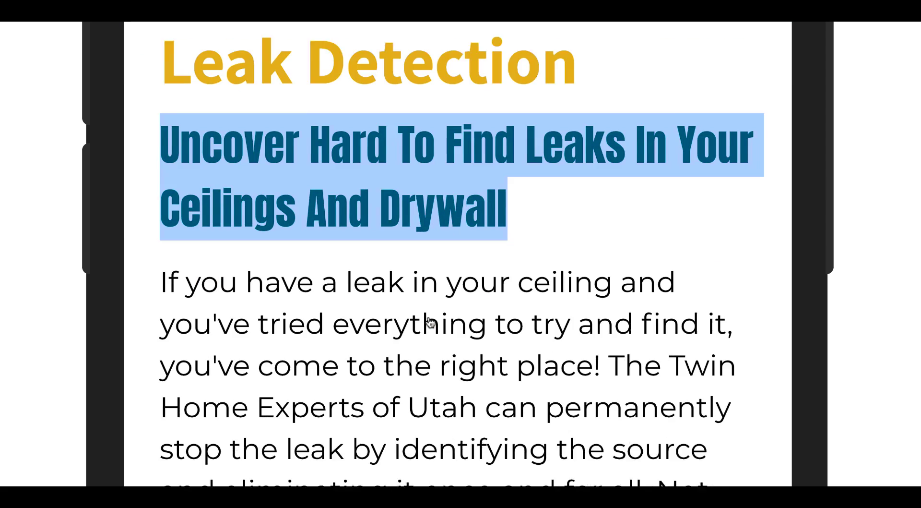
Step: Check the rest of the mobile hero copy against the ceiling section of the source article in Basecamp
scroll(488, 326, down, 5)
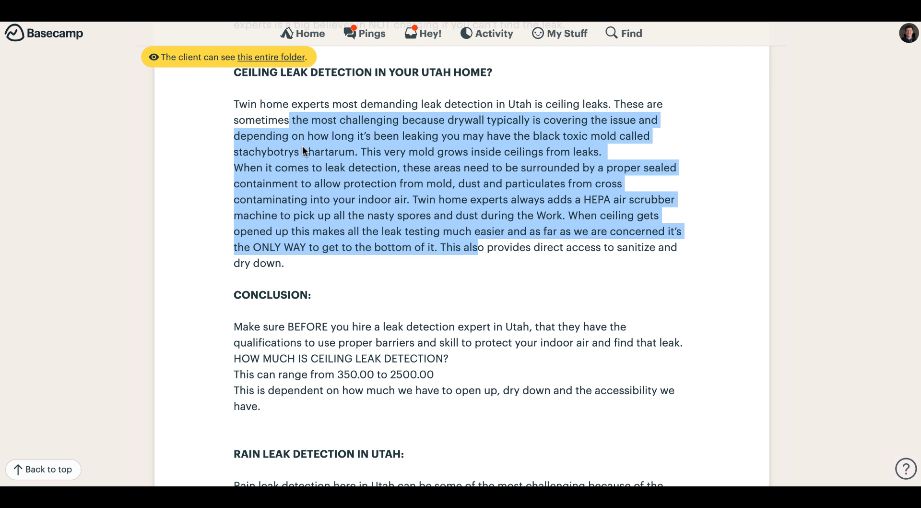
scroll(277, 300, down, 3)
drag(313, 328, 334, 331)
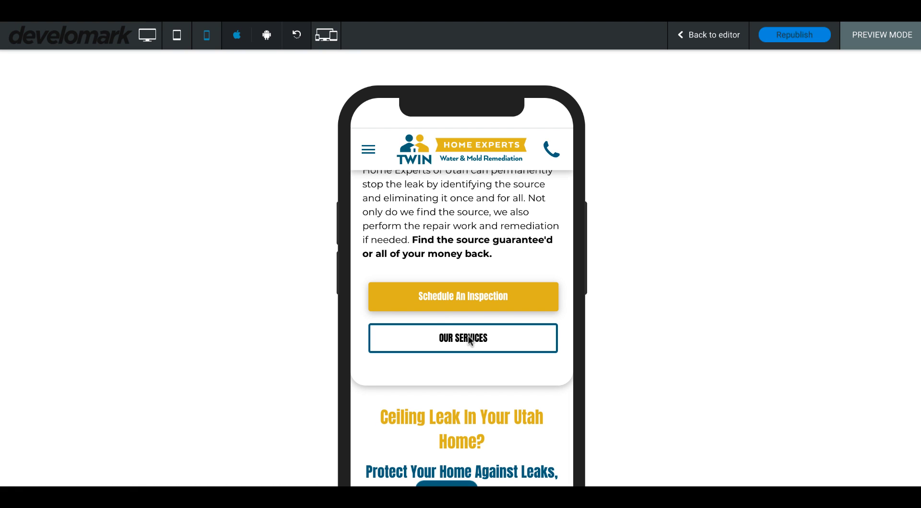
Step: Follow the mobile hero's Our Services link and look through the Leak Detection & Repair page it opens
click(476, 347)
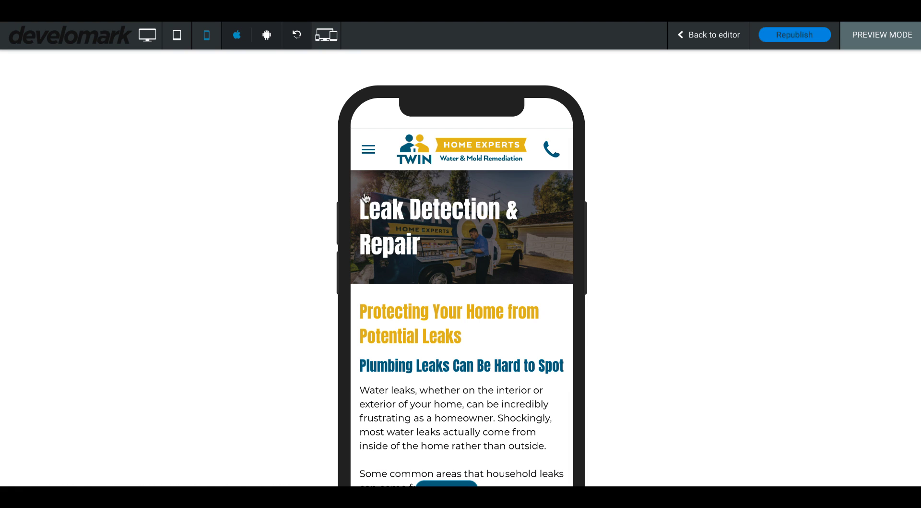
scroll(422, 263, down, 12)
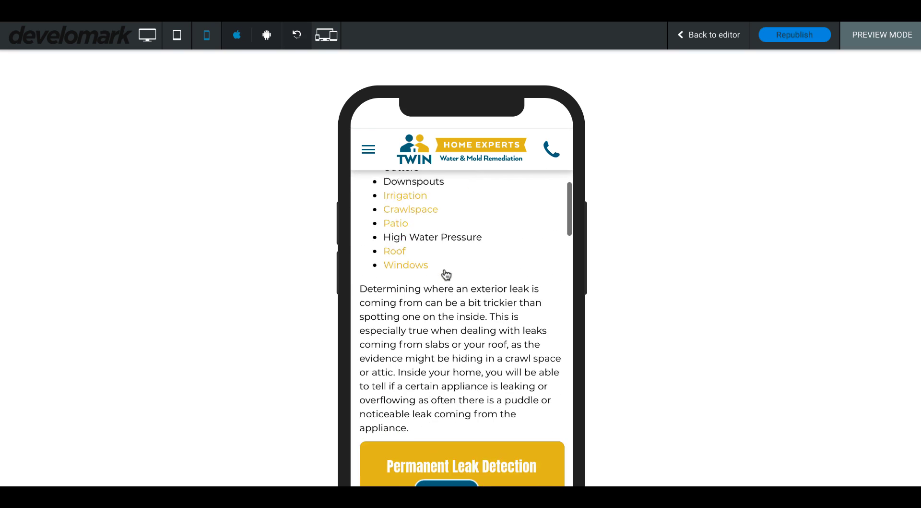
scroll(445, 274, down, 10)
scroll(450, 275, up, 1)
scroll(450, 275, up, 20)
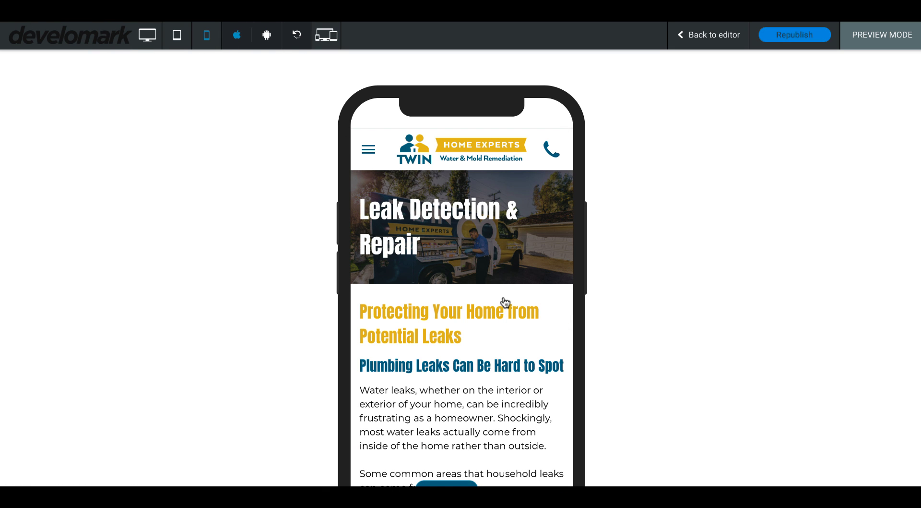
click(384, 216)
scroll(542, 228, down, 2)
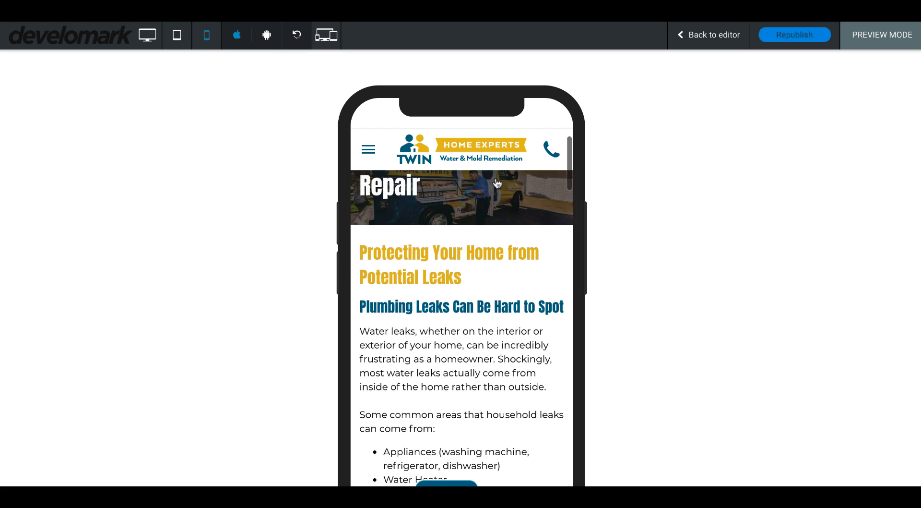
scroll(494, 243, up, 2)
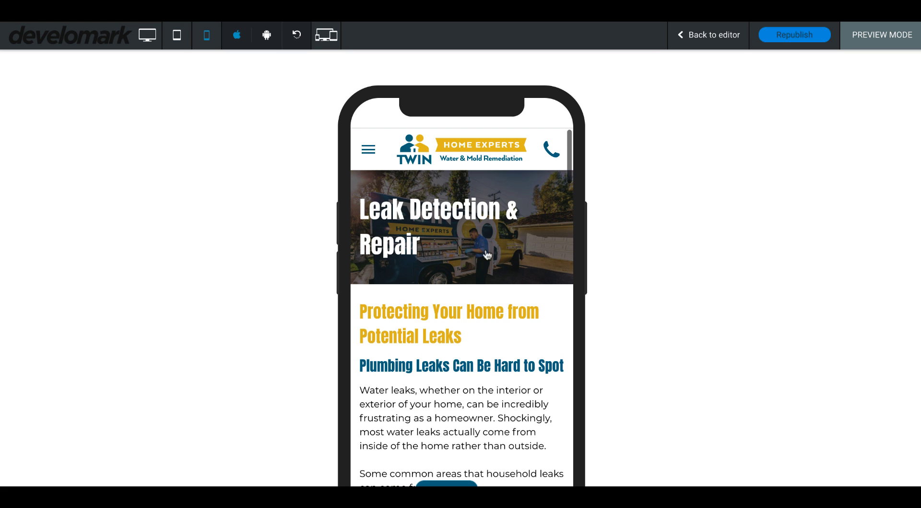
Step: Return to the editor, find the Ceiling page with "ceil" and open its mobile layout at the ceiling leak heading
click(722, 38)
click(202, 47)
text(ceil)
click(184, 77)
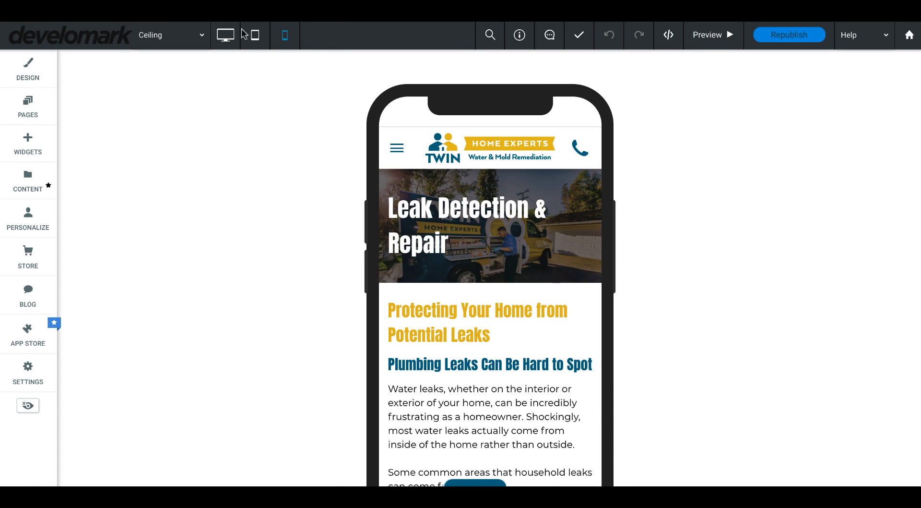
scroll(514, 279, down, 8)
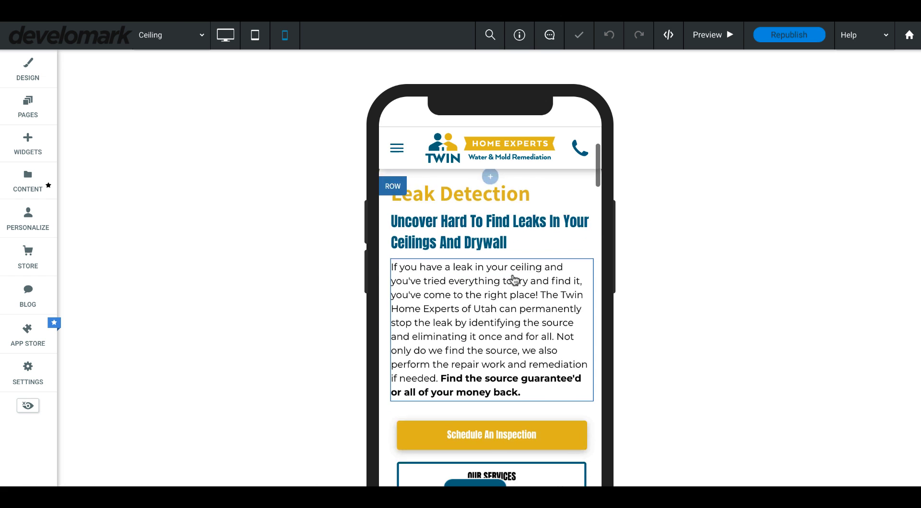
scroll(513, 279, down, 3)
scroll(511, 277, up, 2)
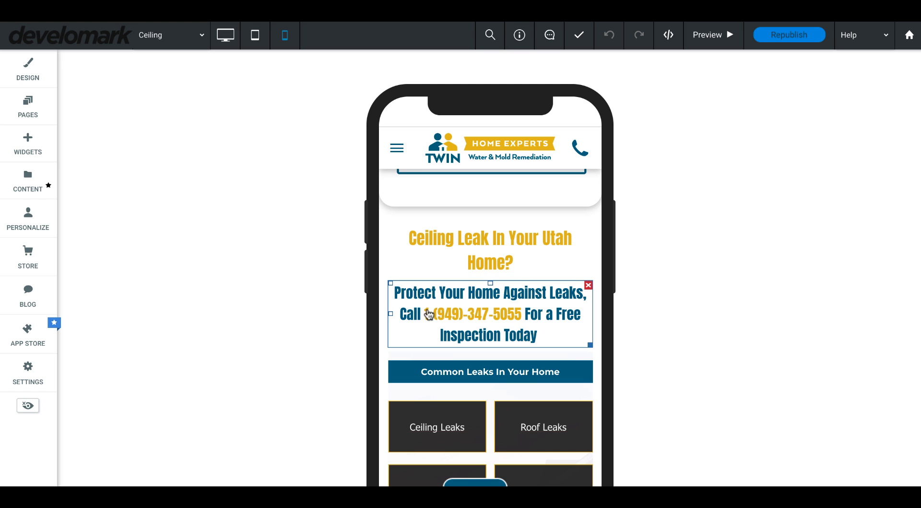
Step: Inspect the linked phone number in the mobile subheading, close the text editing, and preview the Common Leaks grid
click(431, 314)
drag(422, 314, 526, 311)
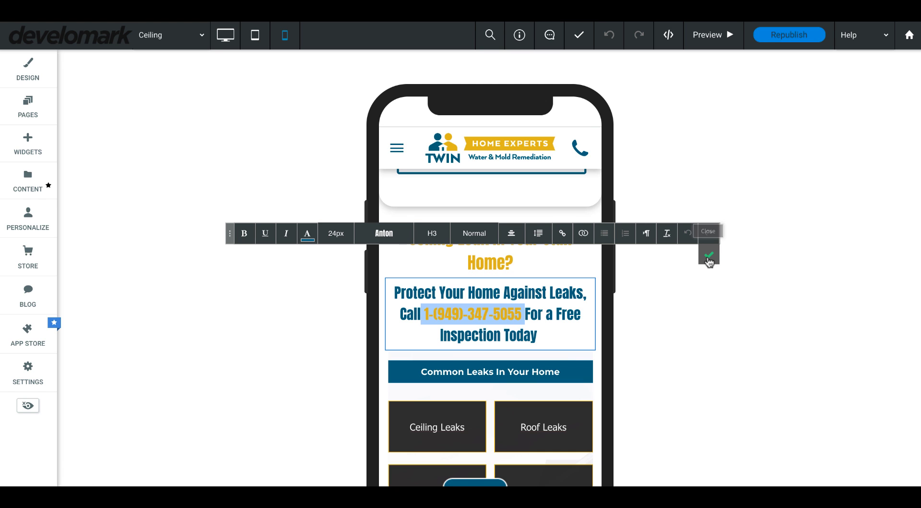
click(709, 257)
click(713, 35)
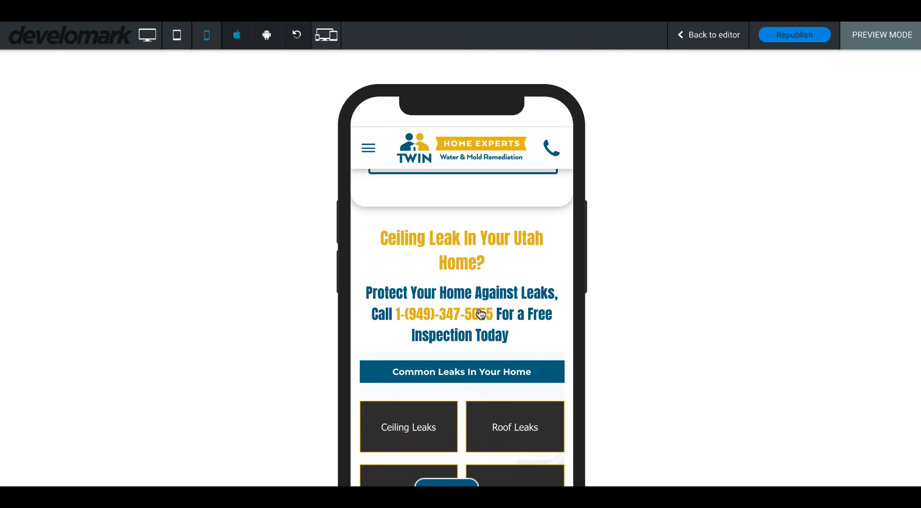
scroll(492, 335, down, 5)
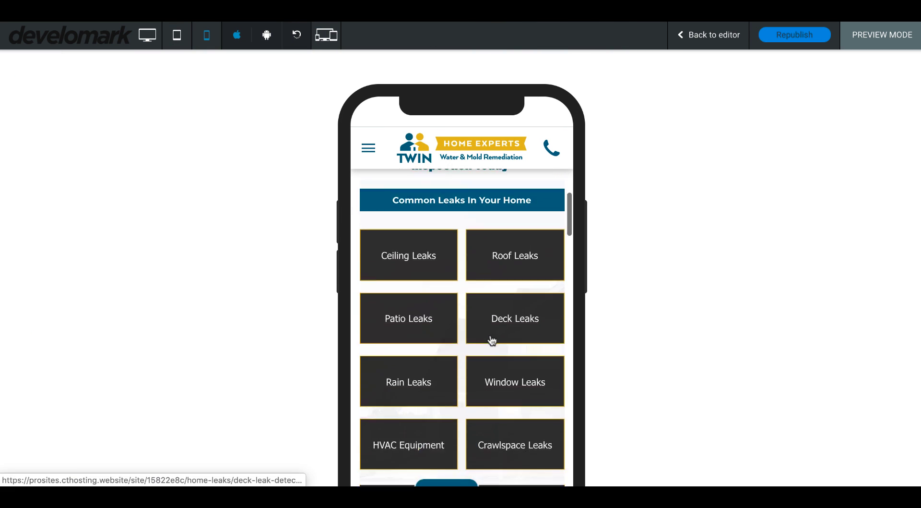
Step: Review the ceiling leak copy and company benefits list in the mobile preview, and compare them with the desktop preview
scroll(442, 336, down, 10)
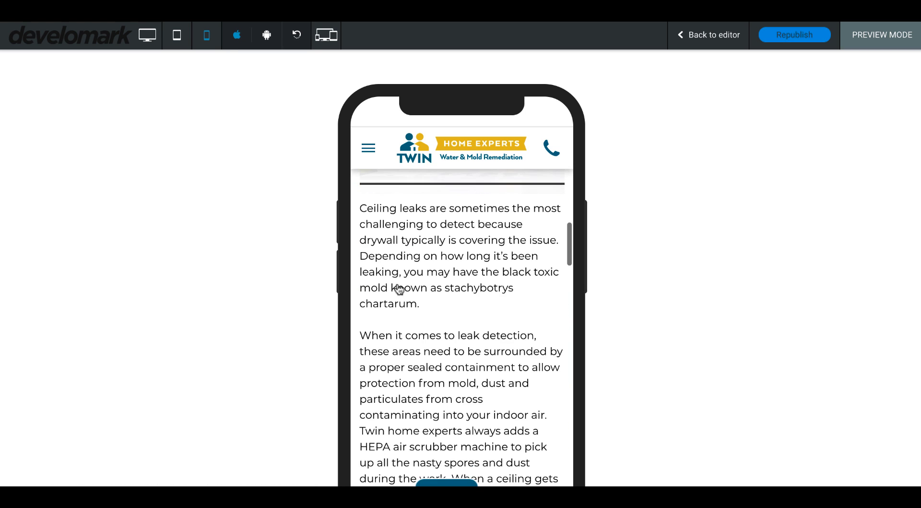
scroll(441, 335, down, 4)
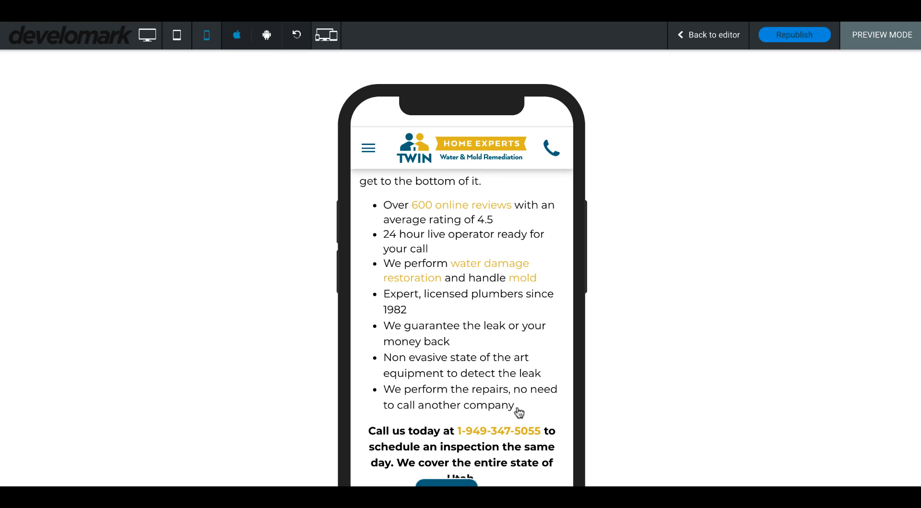
click(148, 35)
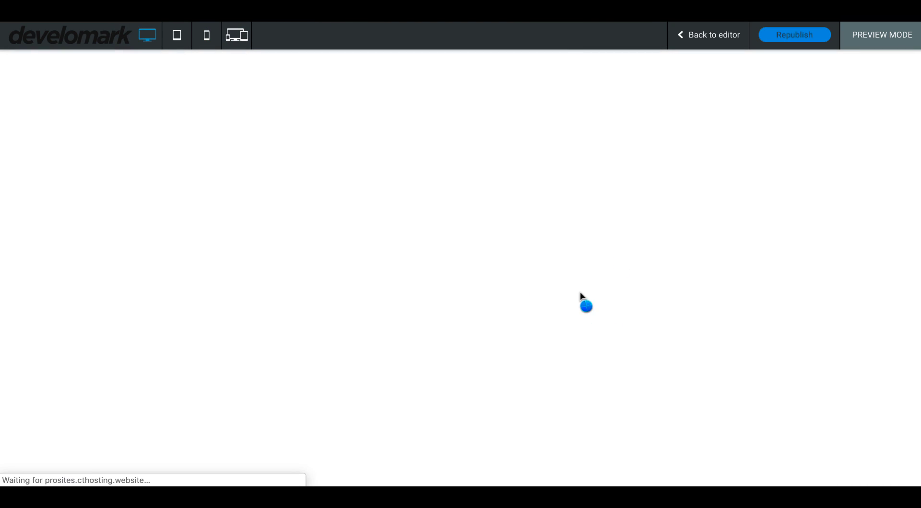
scroll(623, 303, down, 10)
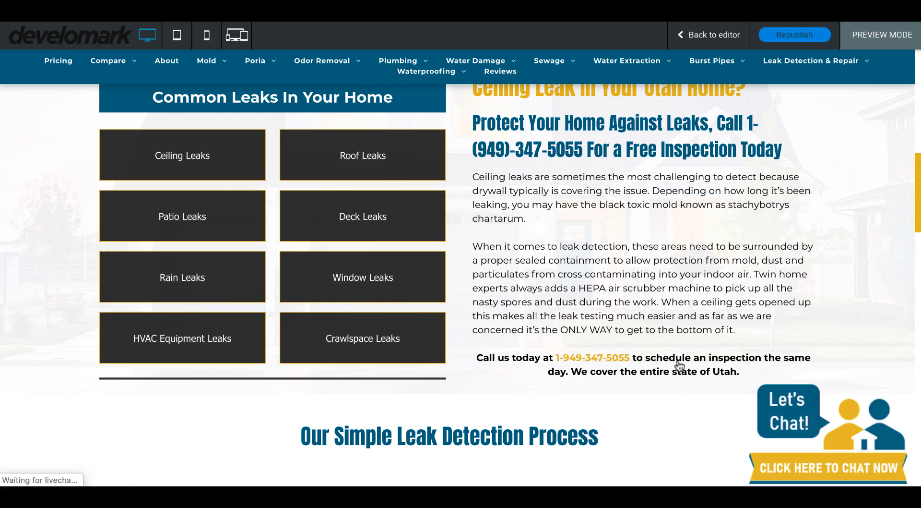
scroll(684, 351, down, 3)
scroll(684, 348, up, 4)
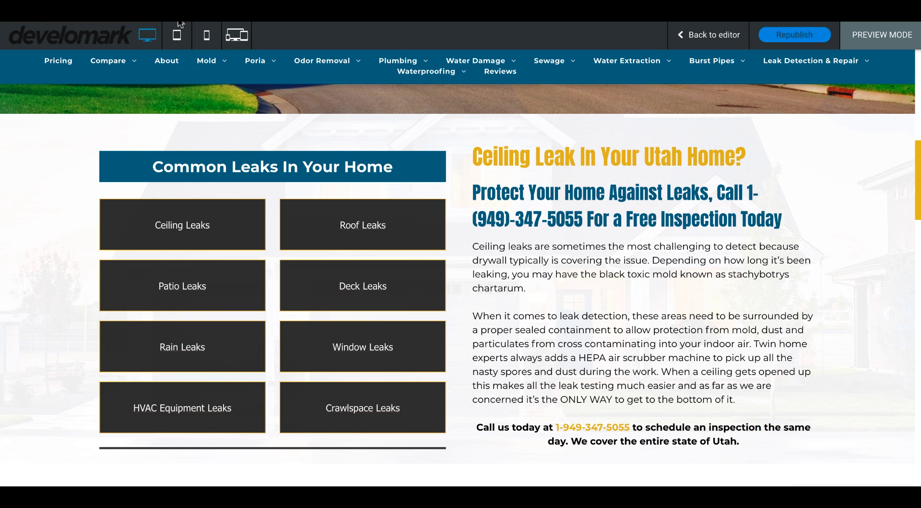
Step: Switch to the mobile preview and check the Ceiling page from the hero through the Our Simple Leak Detection Process section
click(206, 35)
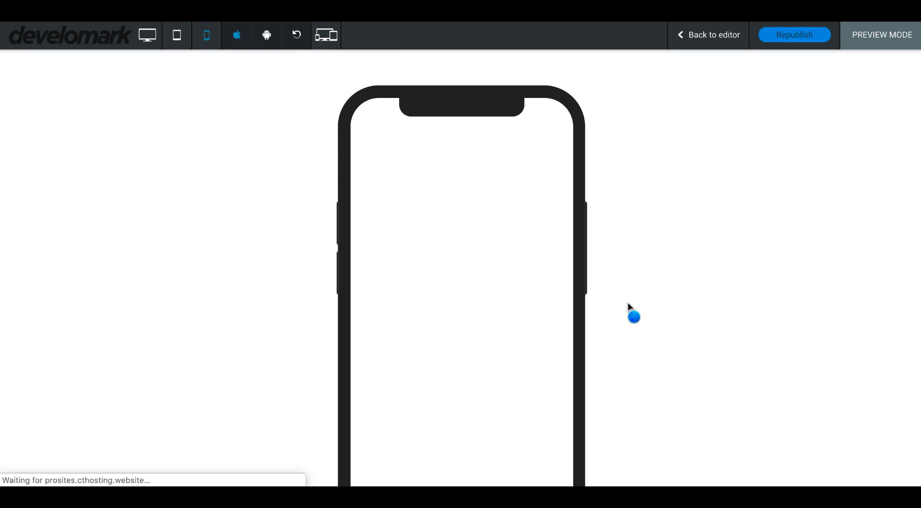
scroll(698, 322, down, 2)
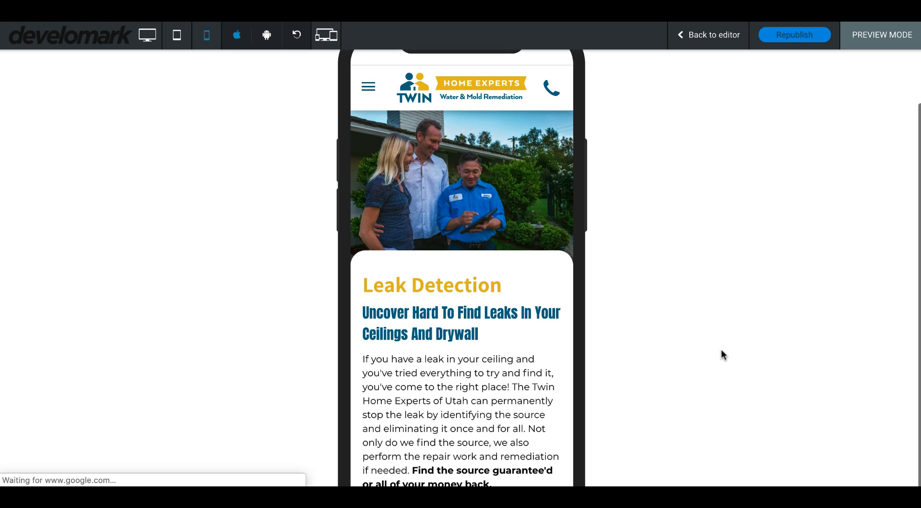
scroll(488, 315, down, 15)
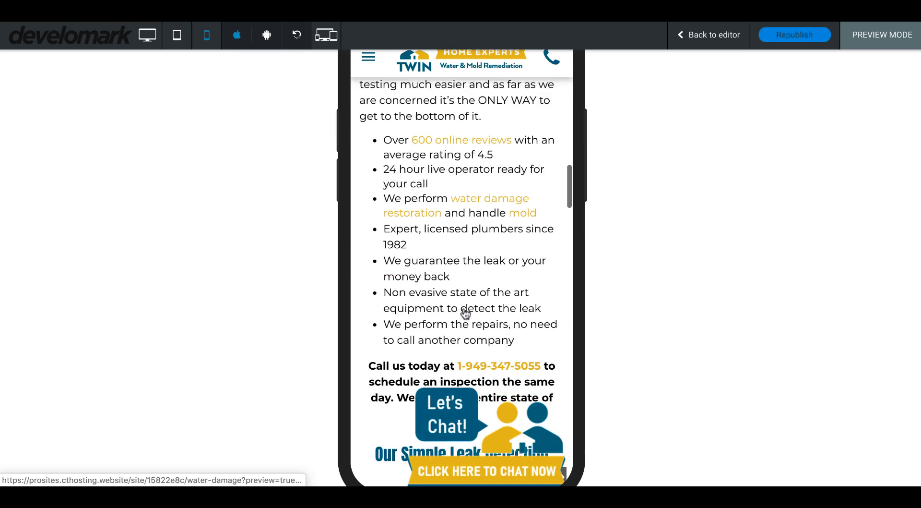
scroll(396, 243, down, 4)
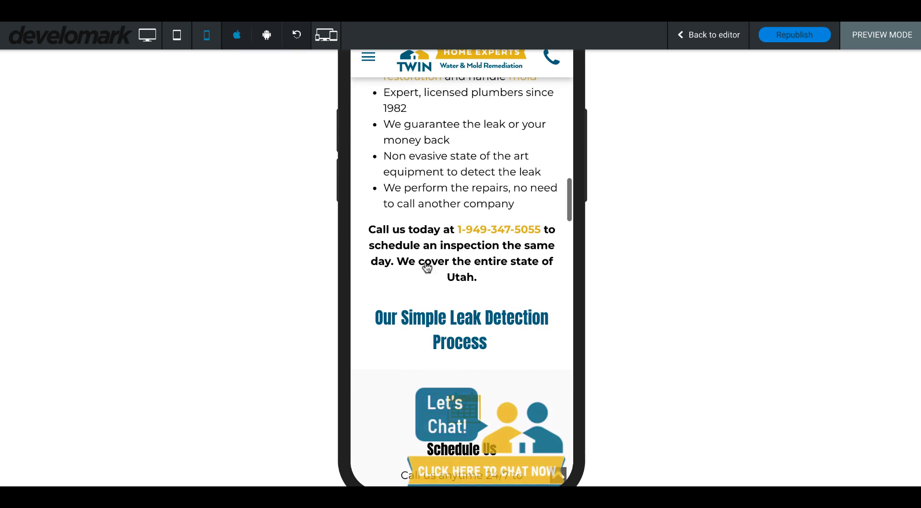
drag(479, 277, 543, 251)
scroll(378, 216, down, 2)
scroll(543, 251, down, 6)
scroll(540, 251, down, 9)
scroll(537, 250, up, 11)
Step: Return to the editor and inspect the alt text of the Schedule Us, We Show Up and We Detect The Leak icons
click(709, 35)
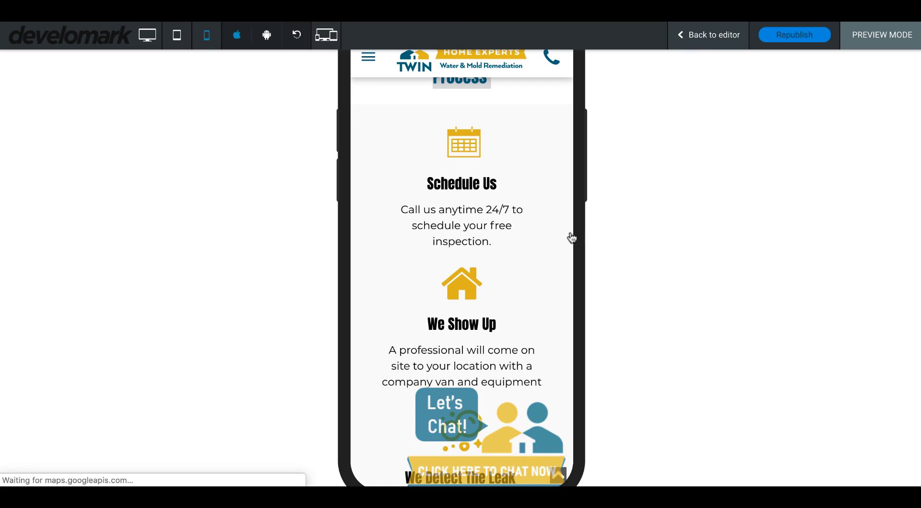
click(501, 149)
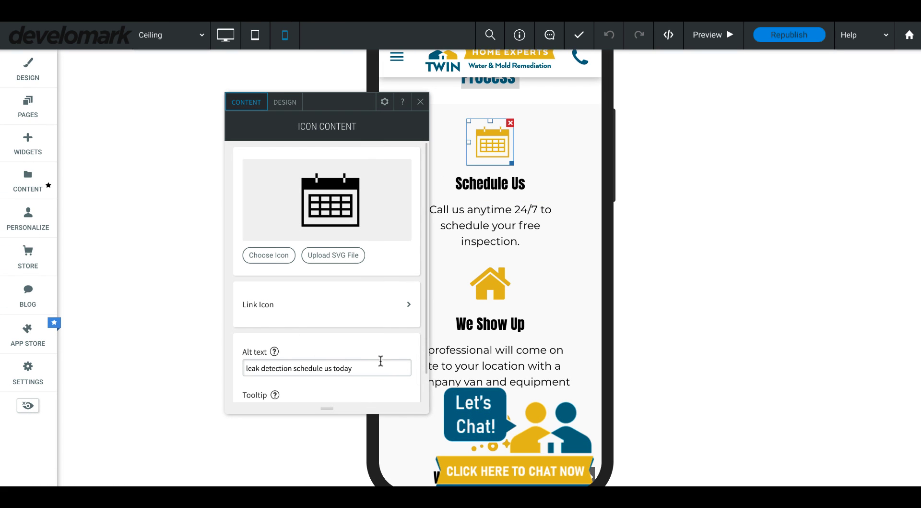
drag(382, 363, 338, 262)
click(420, 102)
scroll(461, 146, down, 3)
click(489, 186)
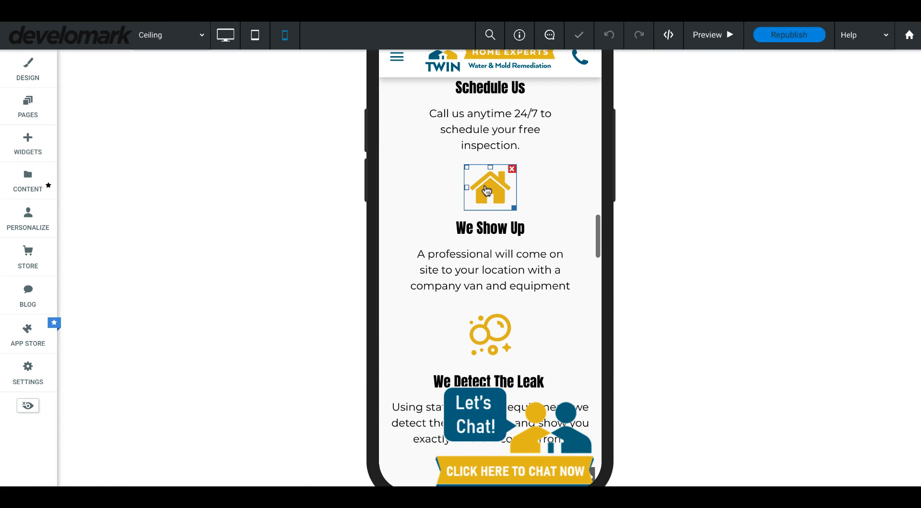
drag(231, 368, 229, 368)
click(419, 102)
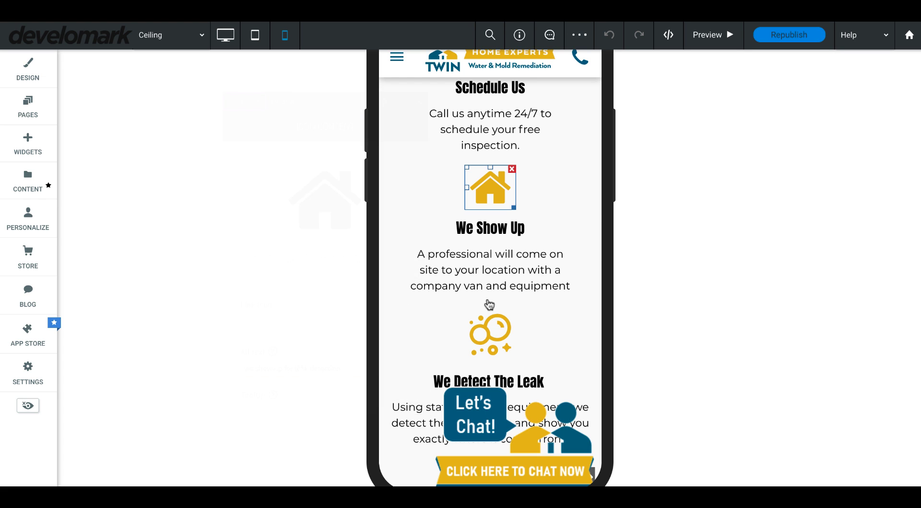
scroll(488, 305, down, 2)
click(489, 252)
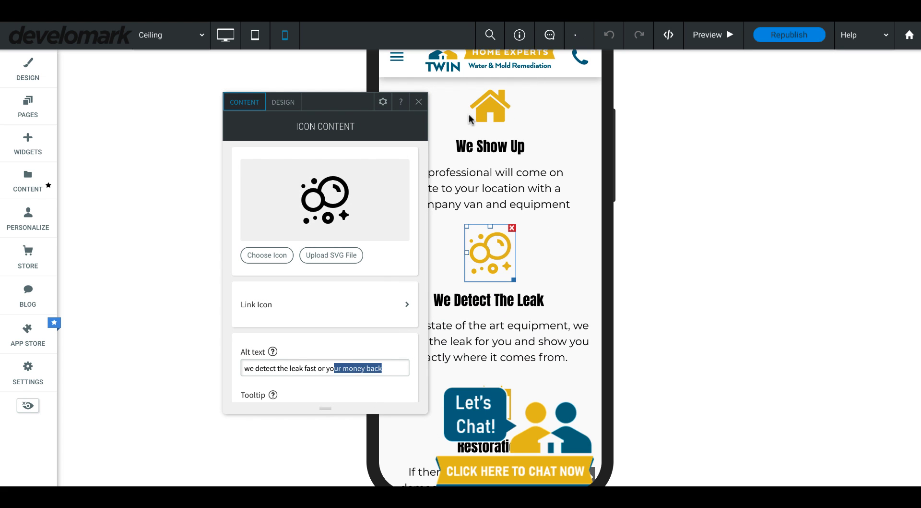
click(419, 101)
Step: Search Google in a new tab for "image alt tags have no seo ranking" and recheck the We Detect The Leak icon's alt text
key(ctrl+t)
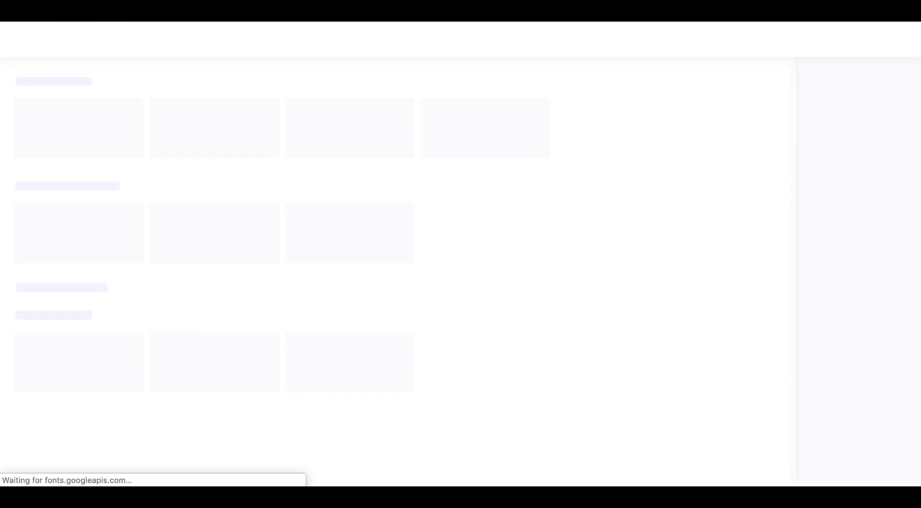
text(image alt at)
key(BackSpace)
key(BackSpace)
key(BackSpace)
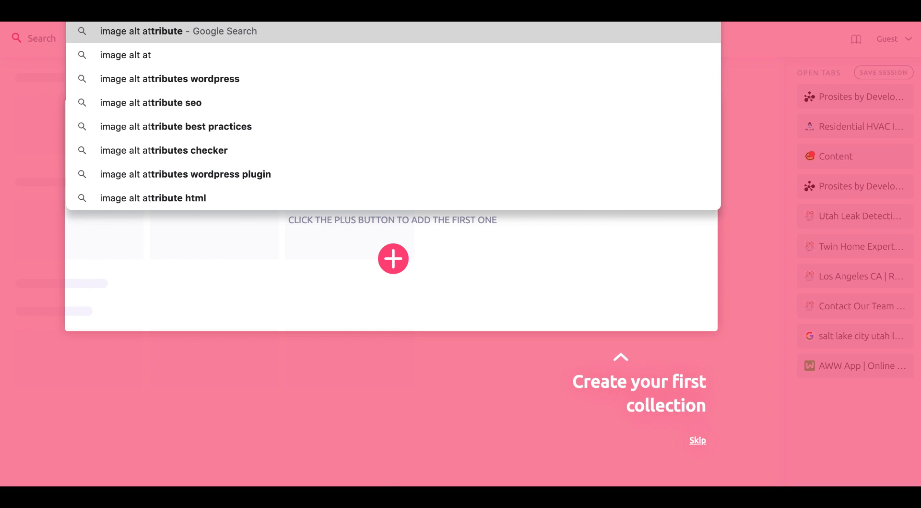
text(a)
key(BackSpace)
text(tags have no seo ranking)
key(Return)
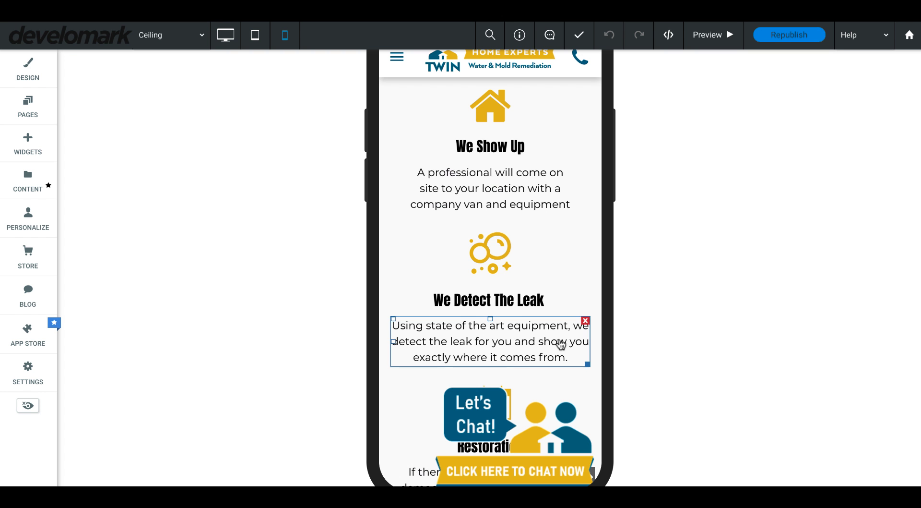
click(489, 252)
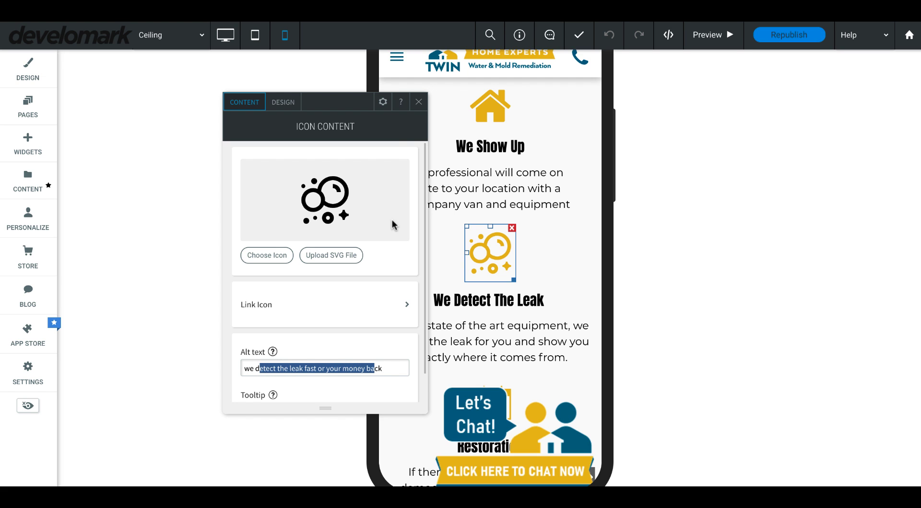
click(418, 104)
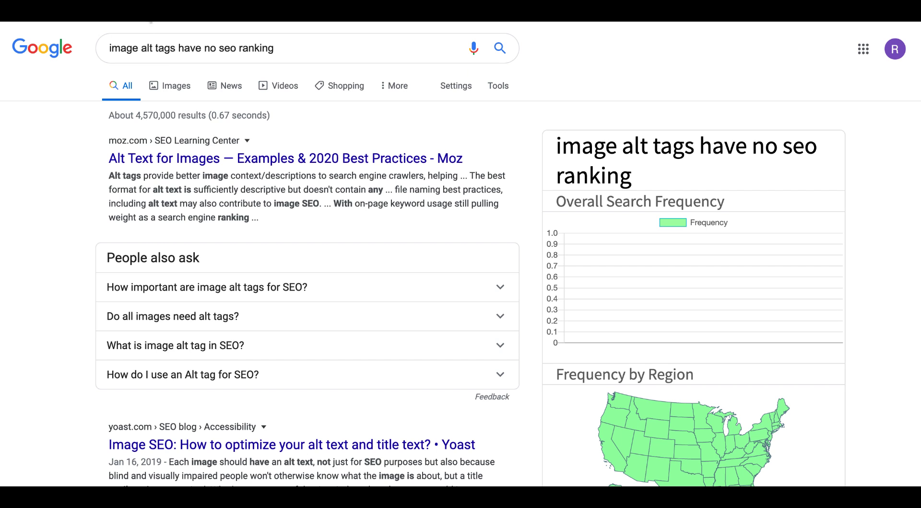
Step: Search Google for "develomark" and show the image results
click(217, 51)
key(ctrl+a)
text(develomark)
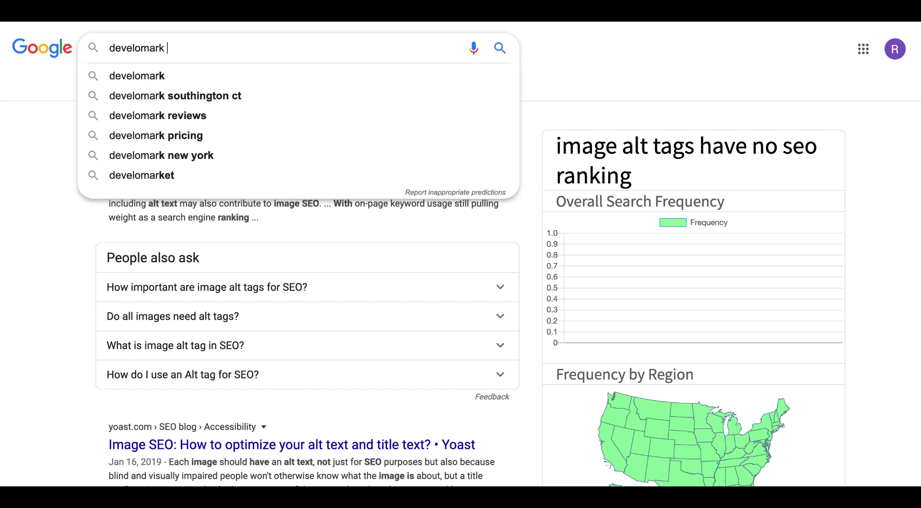
key(Return)
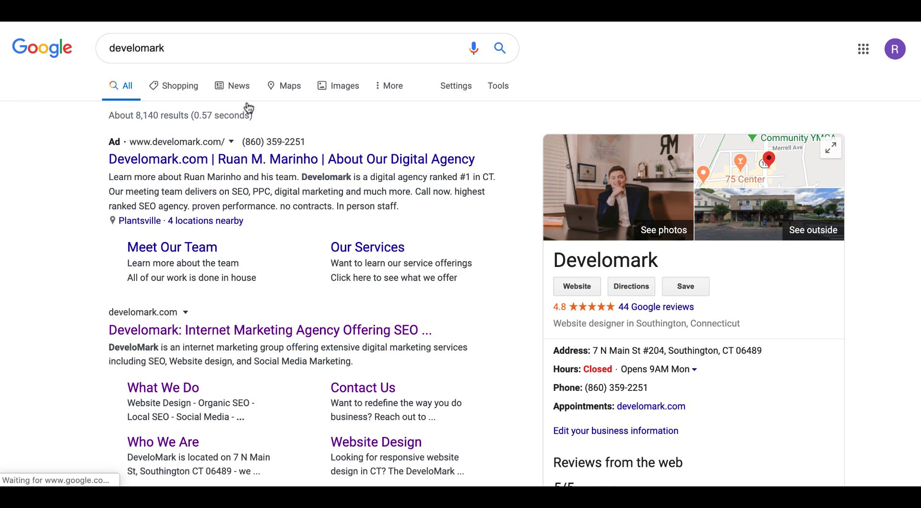
click(328, 89)
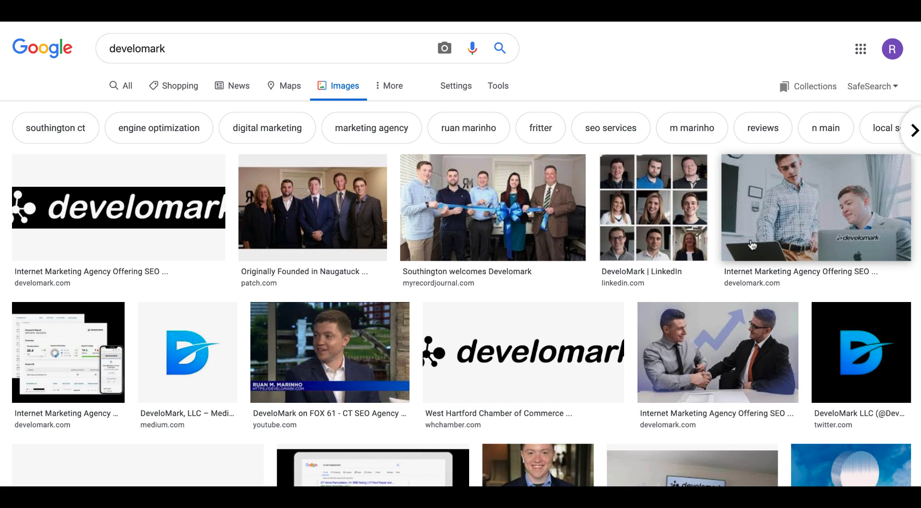
Step: Examine the titles and related images of Develomark's keyword report, Google PPC phone and office photo results
click(71, 348)
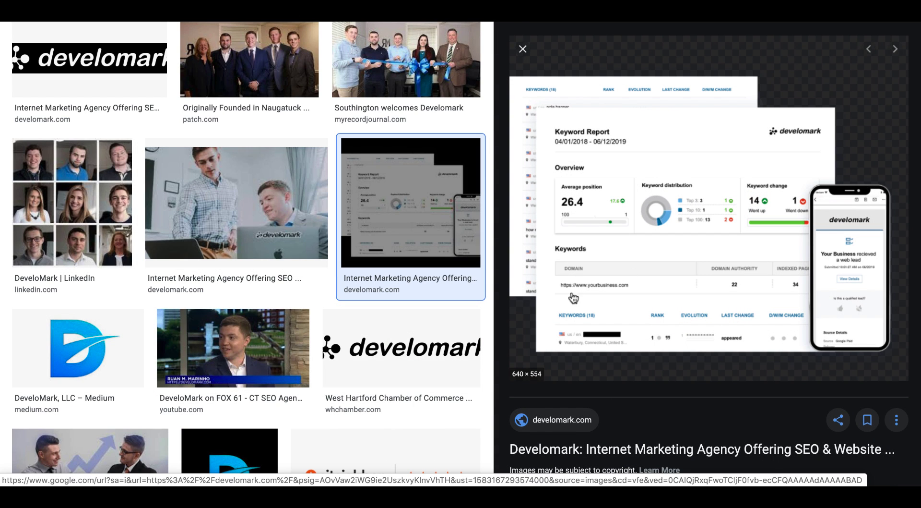
scroll(633, 331, down, 6)
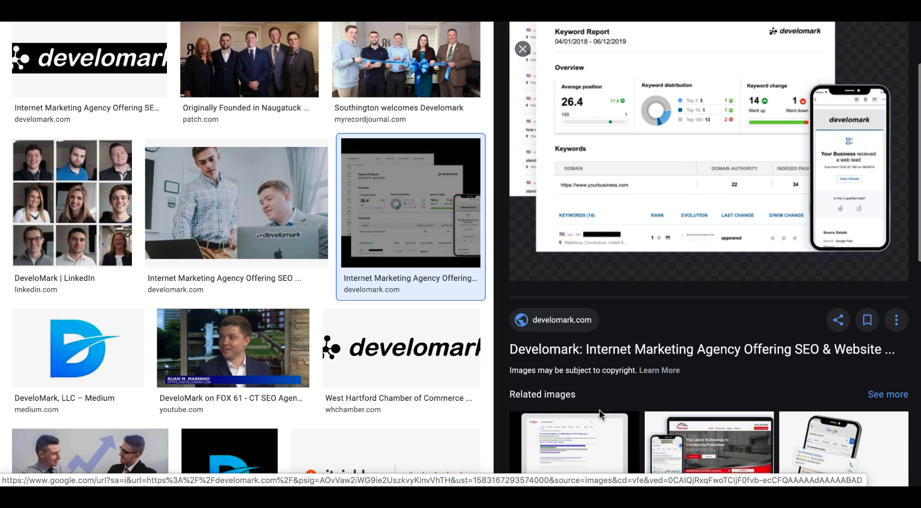
scroll(697, 388, down, 6)
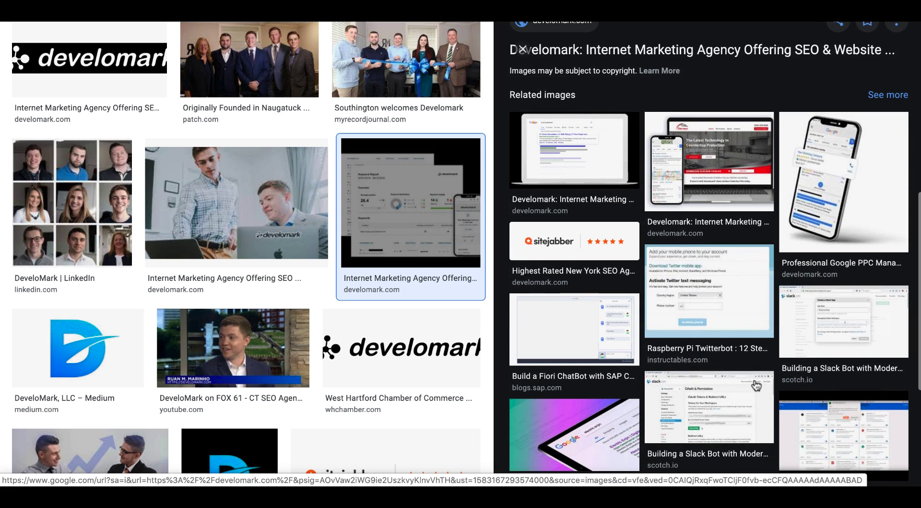
scroll(764, 387, up, 5)
click(823, 263)
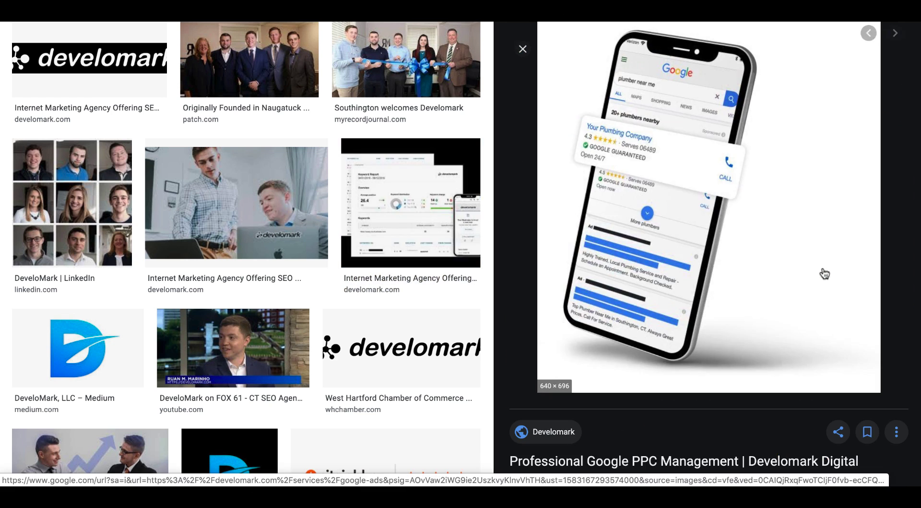
click(321, 259)
scroll(336, 278, up, 2)
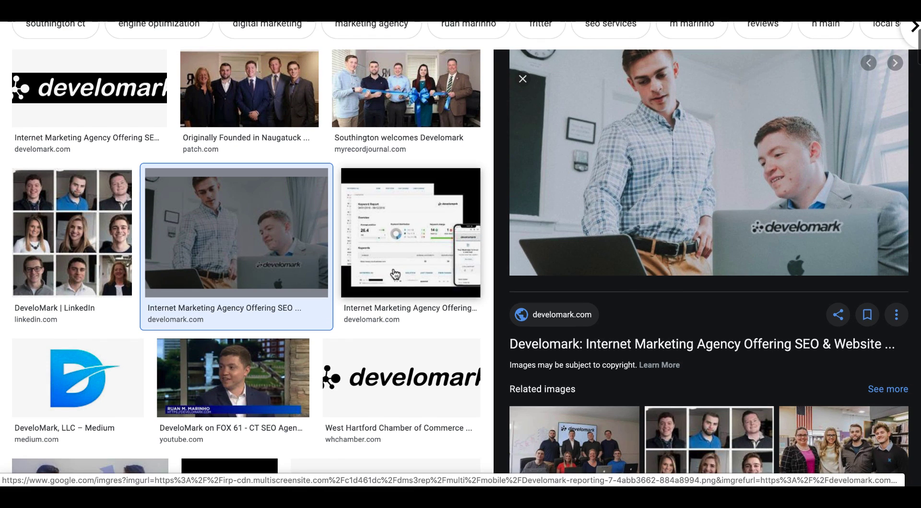
click(396, 272)
scroll(401, 283, up, 1)
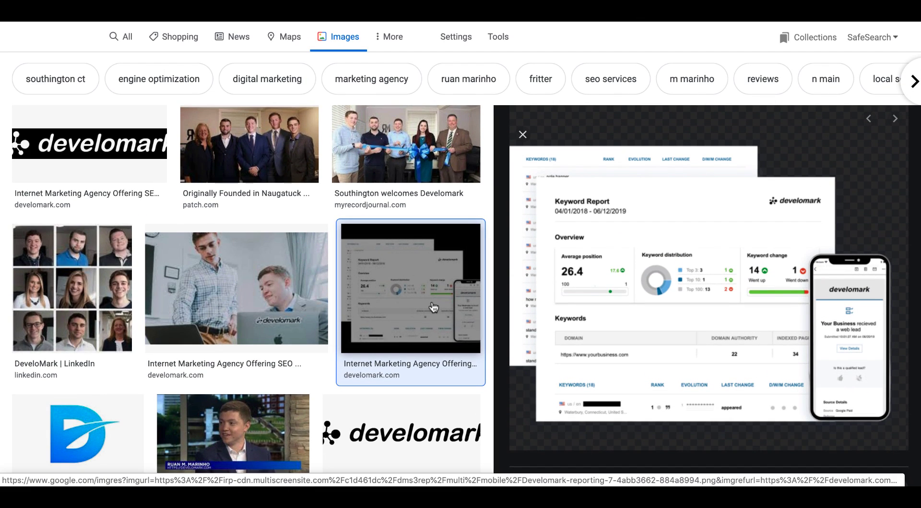
scroll(437, 306, up, 2)
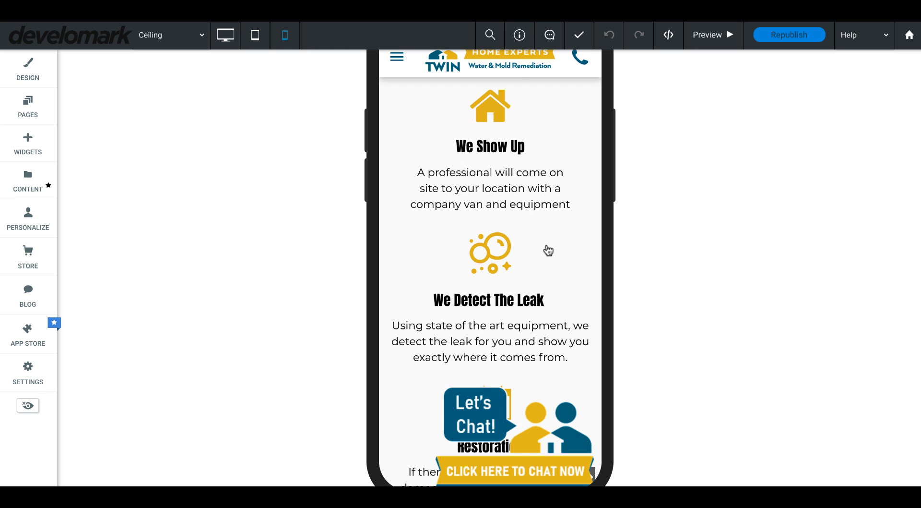
Step: Look over the Ceiling page's mobile layout in the editor and switch it to the desktop layout
scroll(549, 250, down, 15)
scroll(550, 254, up, 15)
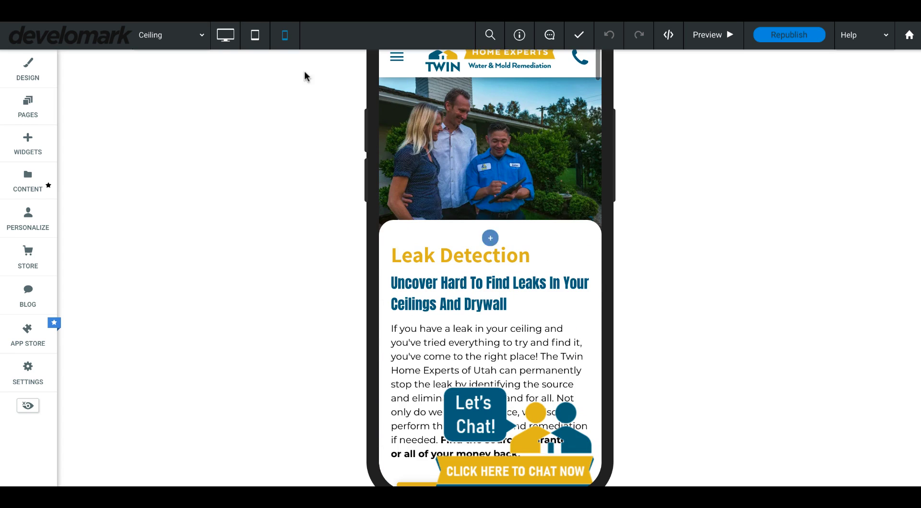
click(226, 34)
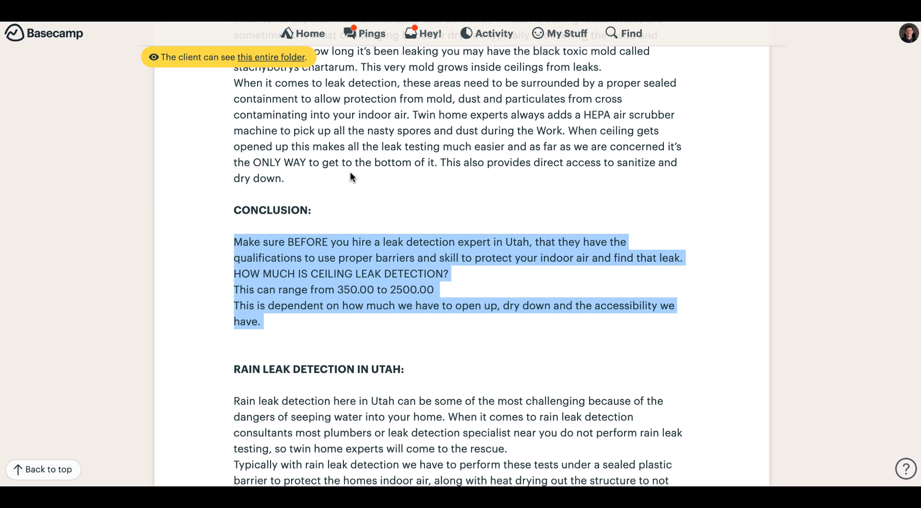
Step: Review the remaining leak sections and the Twin Home Experts pros and cons in the Basecamp source article
click(352, 169)
scroll(355, 168, down, 5)
scroll(357, 166, down, 15)
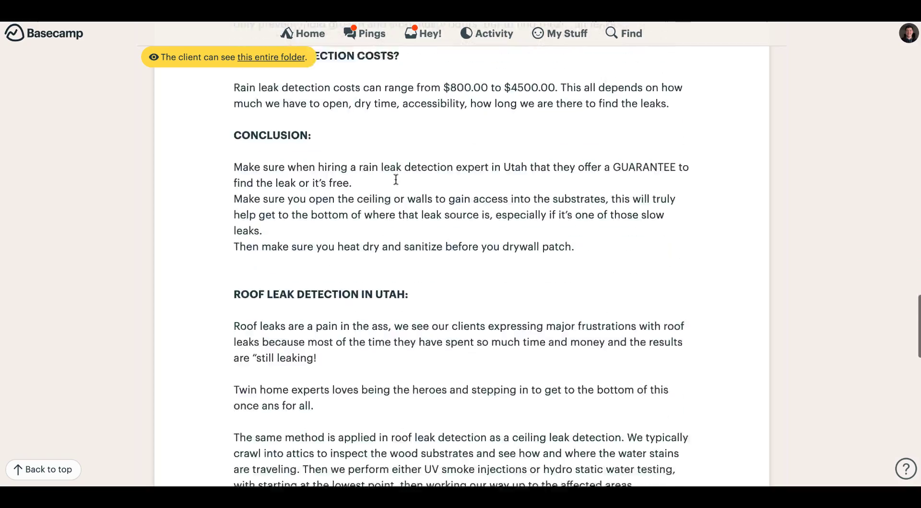
scroll(476, 220, down, 3)
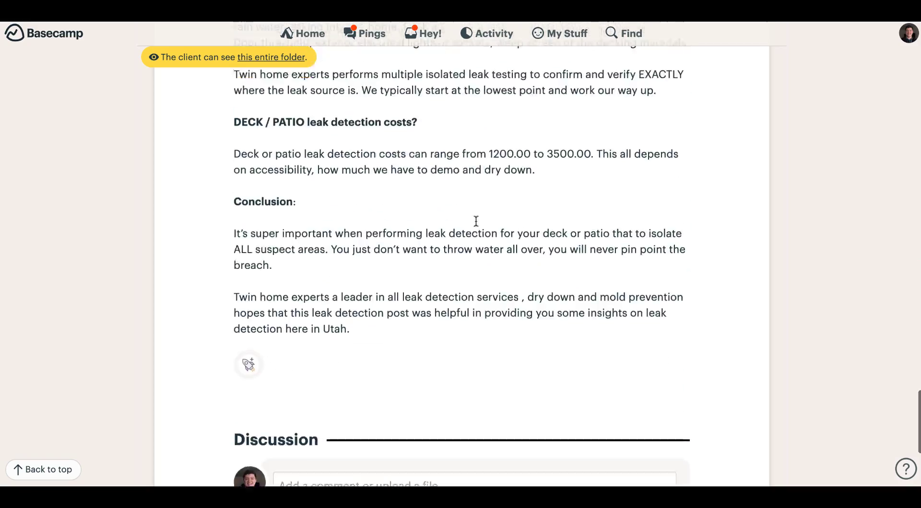
scroll(475, 221, up, 20)
scroll(473, 221, up, 10)
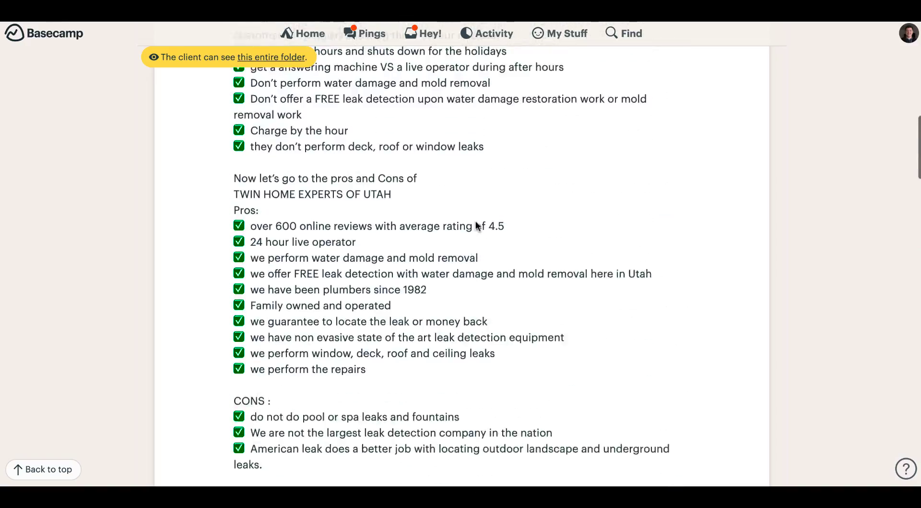
scroll(488, 232, down, 10)
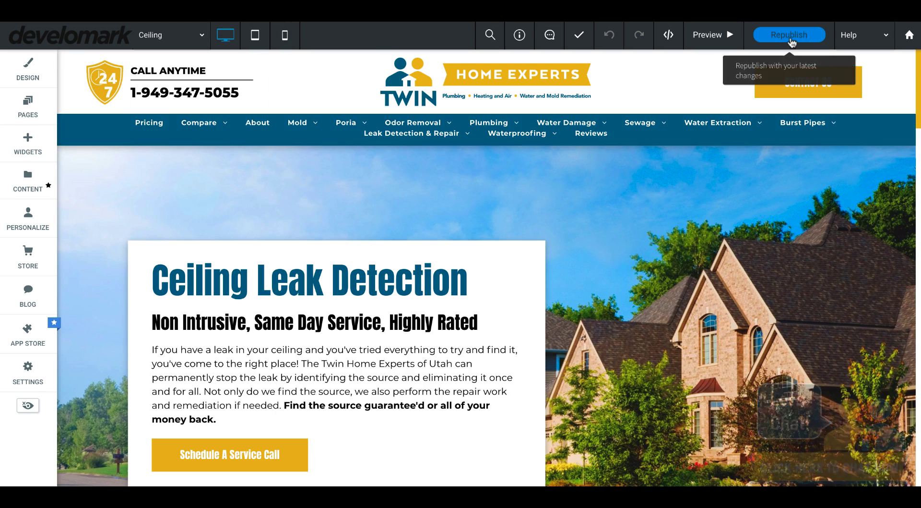
Step: Republish the site with the latest changes and open the Utah Leak Detection page for editing
click(790, 35)
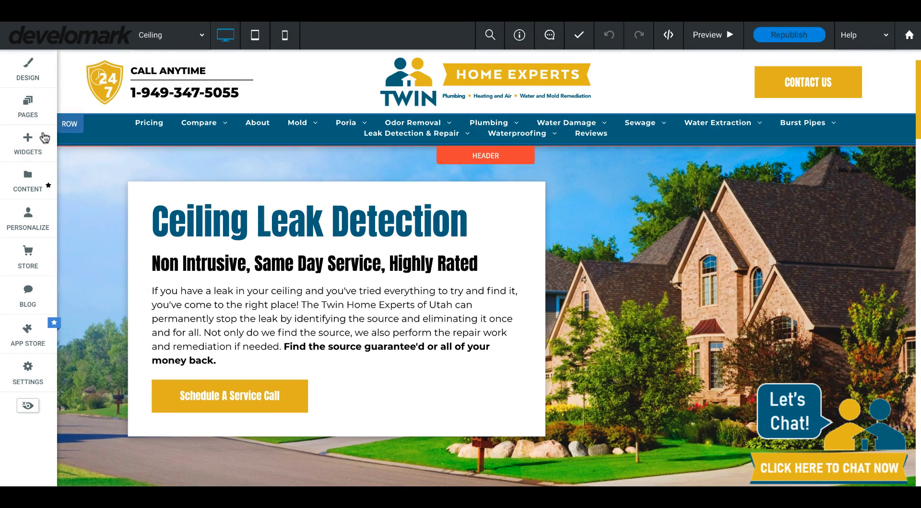
click(163, 35)
text(utah lea)
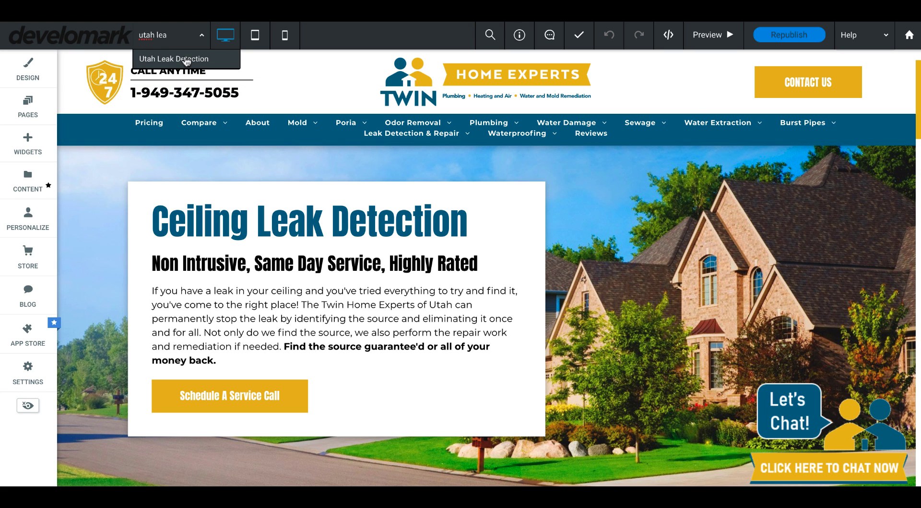
click(186, 59)
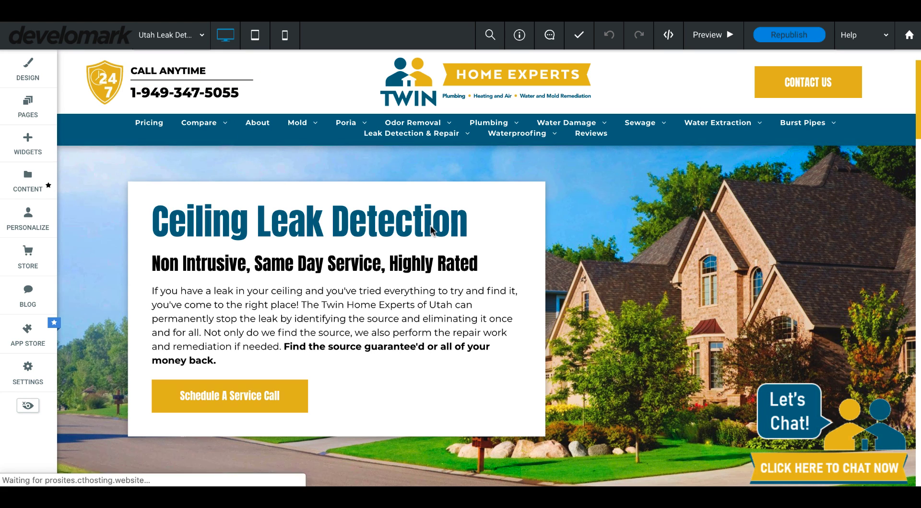
Step: Link the Ceiling Leaks button in the Common Leaks In Your Home list to the existing Ceiling page
scroll(589, 300, down, 5)
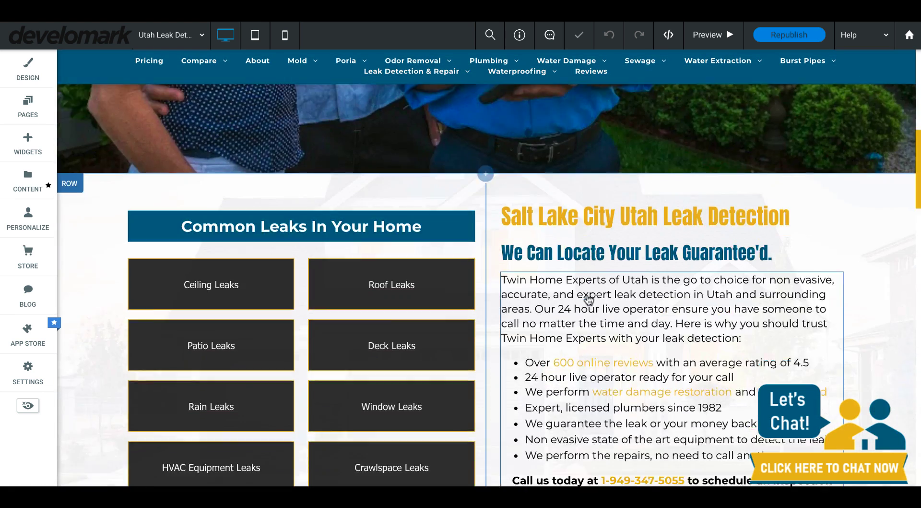
scroll(589, 297, down, 2)
scroll(233, 259, up, 2)
click(233, 259)
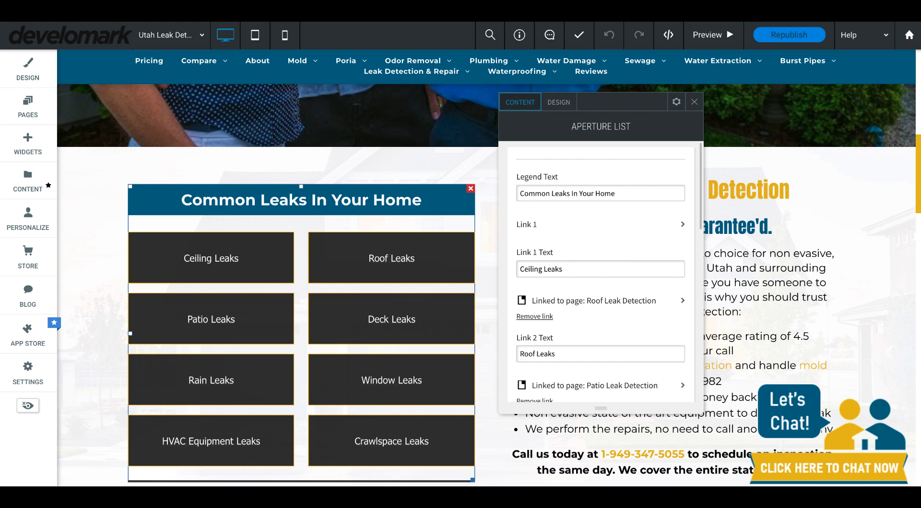
click(540, 224)
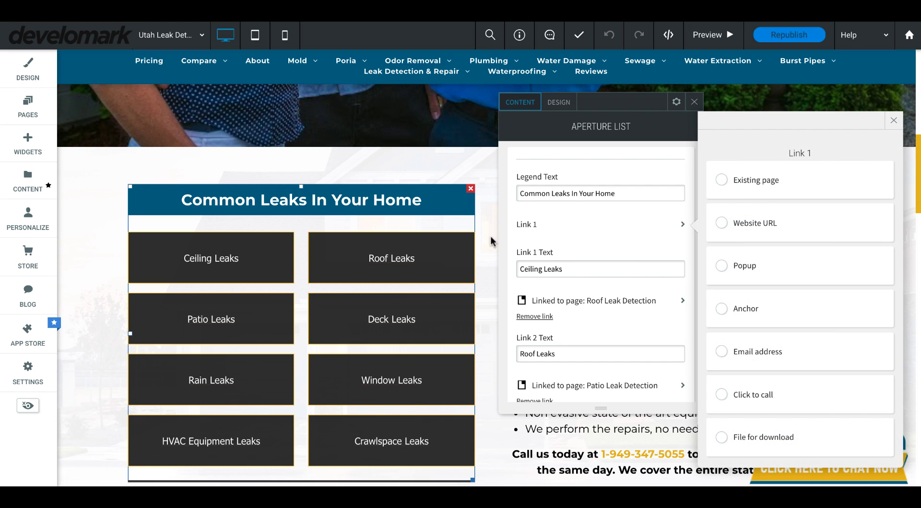
click(722, 181)
click(757, 208)
text(ceilin)
click(751, 245)
click(893, 120)
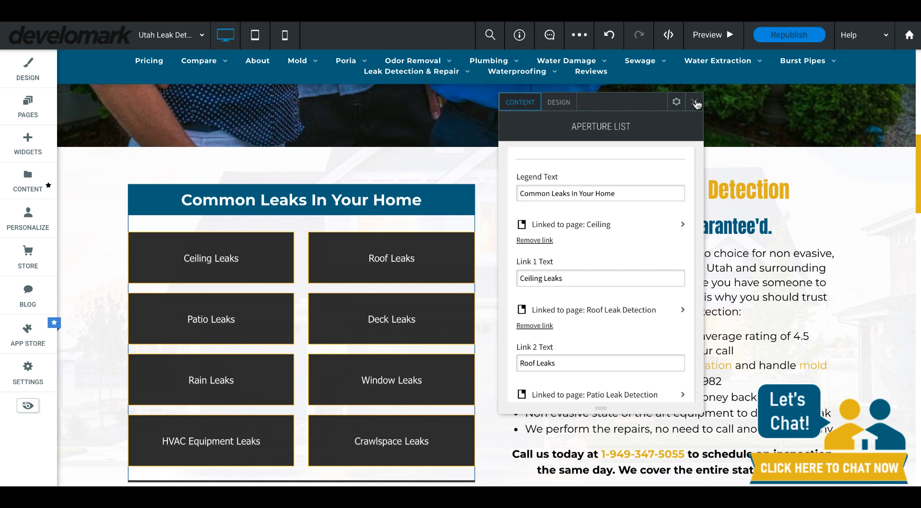
click(694, 101)
Step: Check the Ceiling Leaks link target of the Common Leaks In Your Home list in the page's mobile layout
click(284, 34)
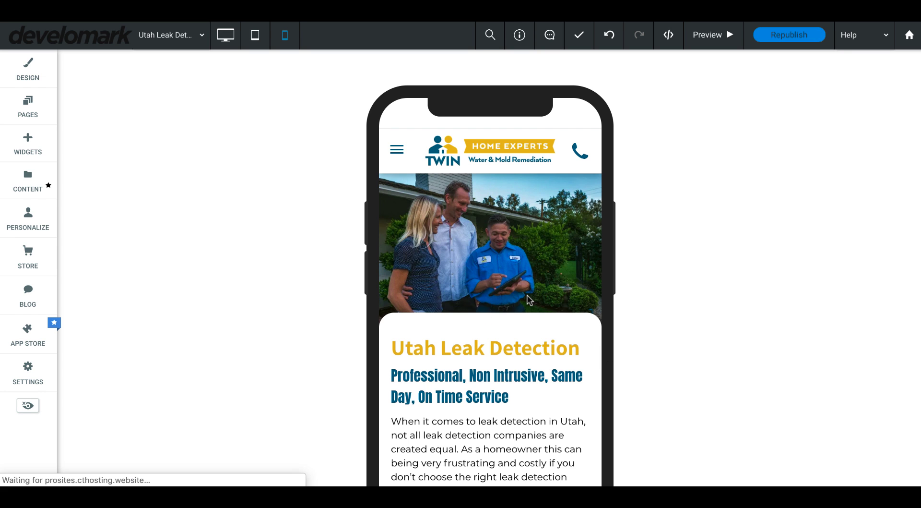
scroll(530, 300, down, 10)
click(469, 264)
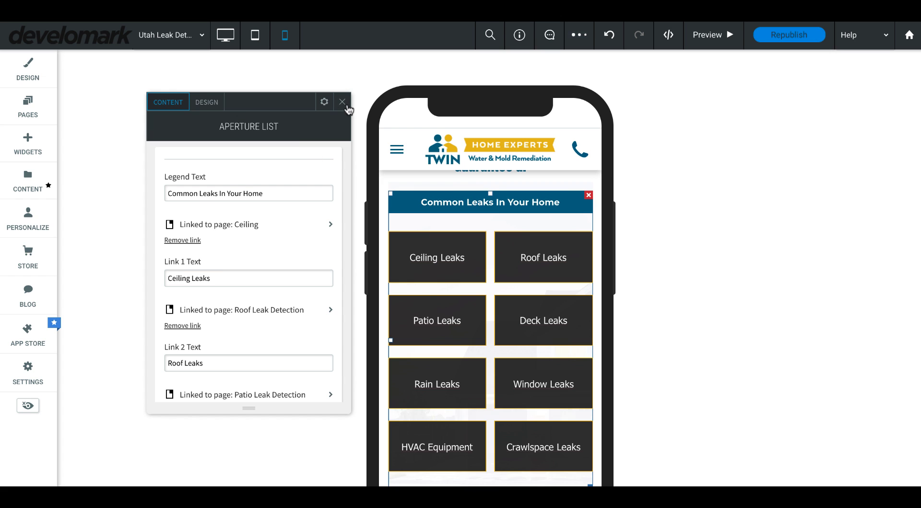
click(343, 102)
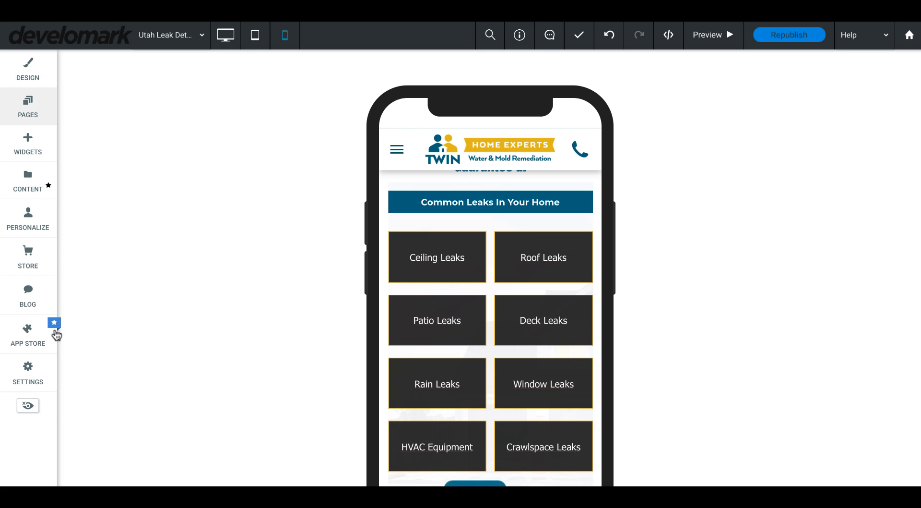
Step: Open the Costs subpage of Utah Leak Detection and go to its Common Leaks In Your Home list
scroll(159, 331, down, 3)
click(150, 298)
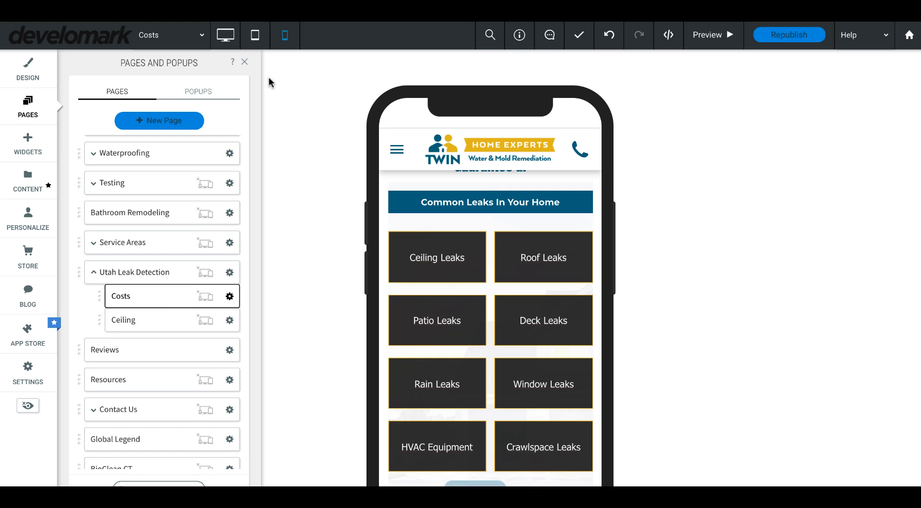
click(244, 63)
scroll(512, 255, down, 10)
scroll(518, 307, down, 2)
scroll(456, 374, down, 2)
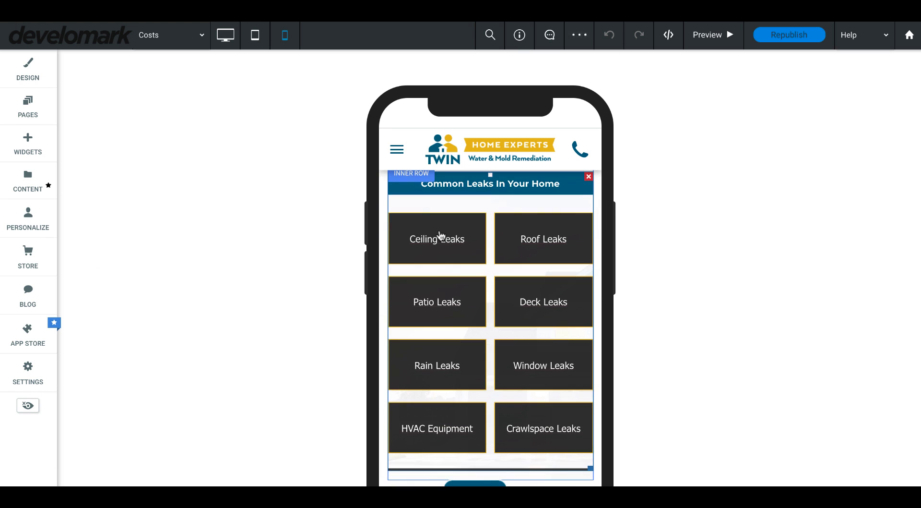
Step: Select the Ceiling page as the target of the Ceiling Leaks button on the Costs page
click(440, 236)
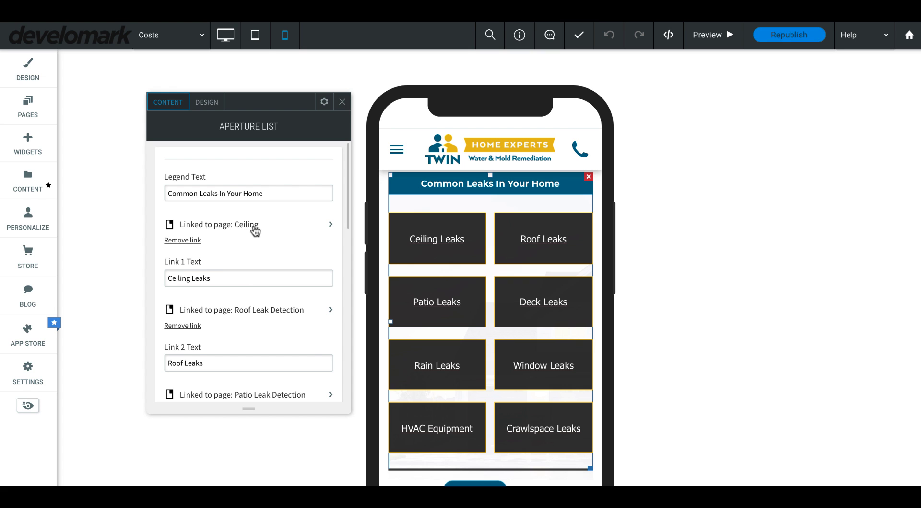
click(293, 225)
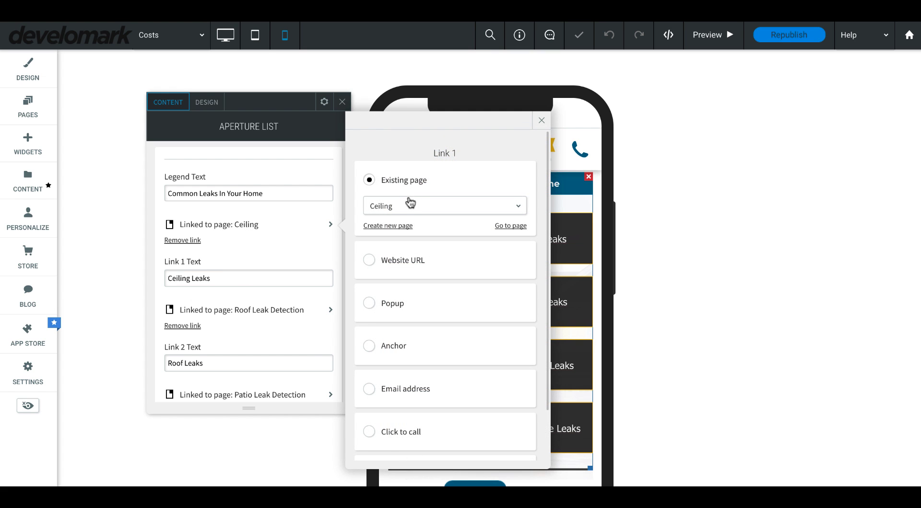
click(410, 202)
text(ceilin)
click(403, 245)
click(541, 120)
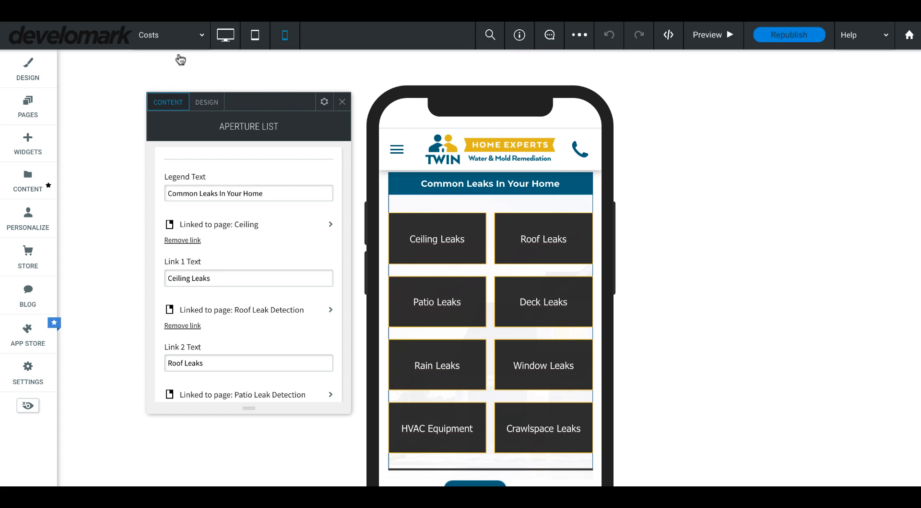
click(277, 78)
Step: Open the Home page in the editor and republish the site with the link changes
click(179, 36)
click(174, 57)
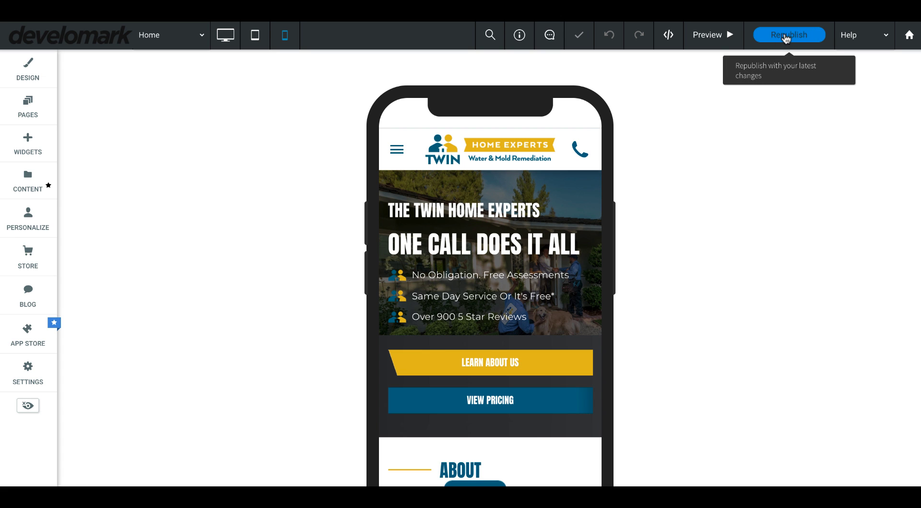
click(785, 37)
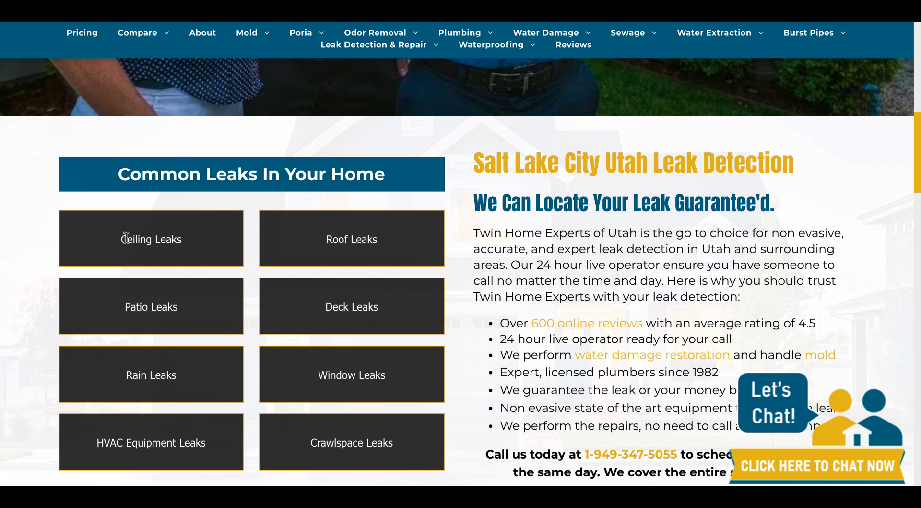
Step: Inspect the Ceiling Leaks button in the common leaks list on the live Utah leak detection page
triple_click(165, 242)
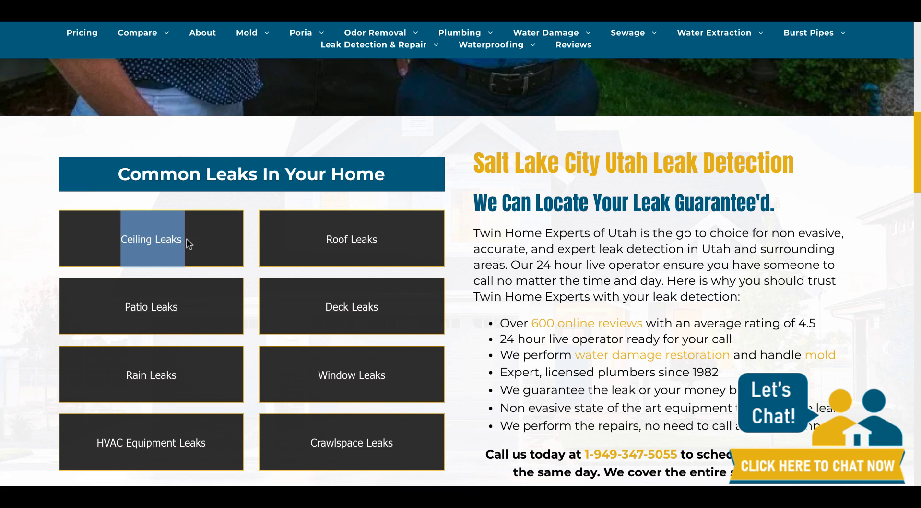
click(179, 240)
click(103, 243)
drag(182, 240, 241, 241)
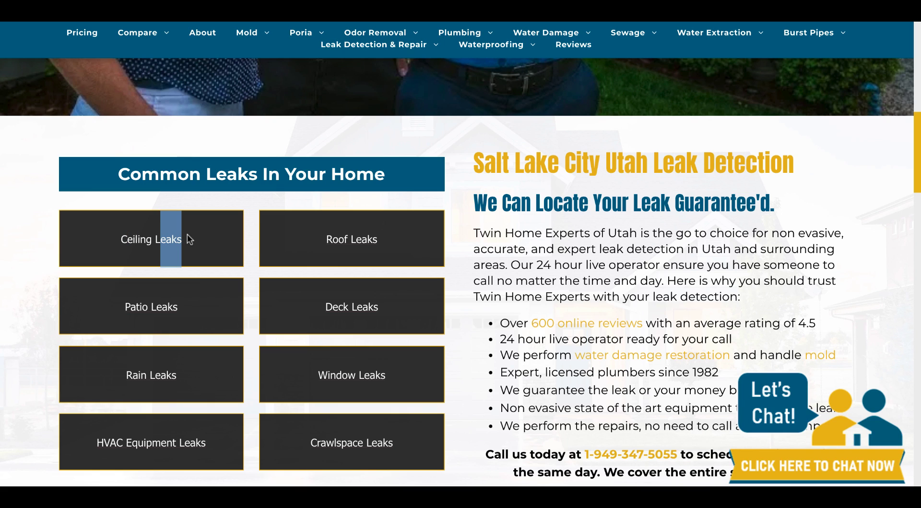
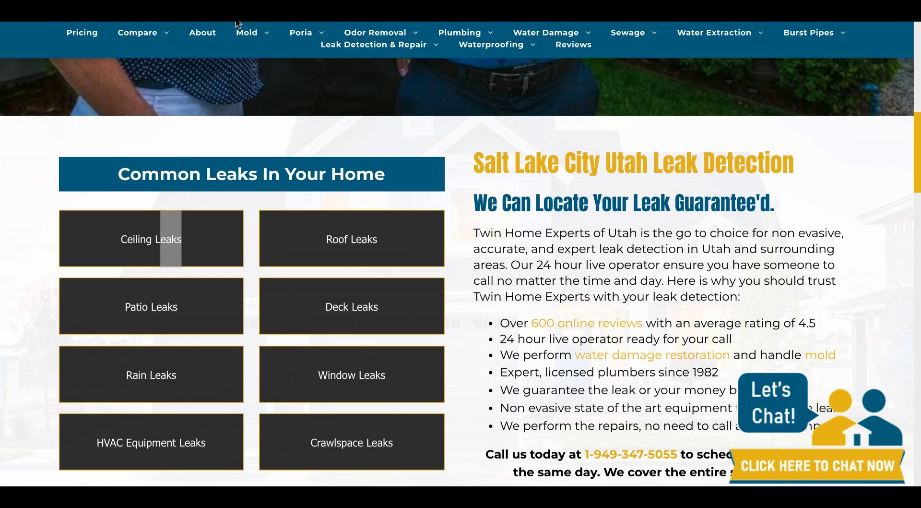
key(ctrl+l)
key(BackSpace)
key(BackSpace)
key(BackSpace)
key(BackSpace)
key(BackSpace)
key(BackSpace)
key(BackSpace)
key(BackSpace)
key(BackSpace)
key(BackSpace)
key(BackSpace)
key(BackSpace)
text(service-are/utah/leak-detection)
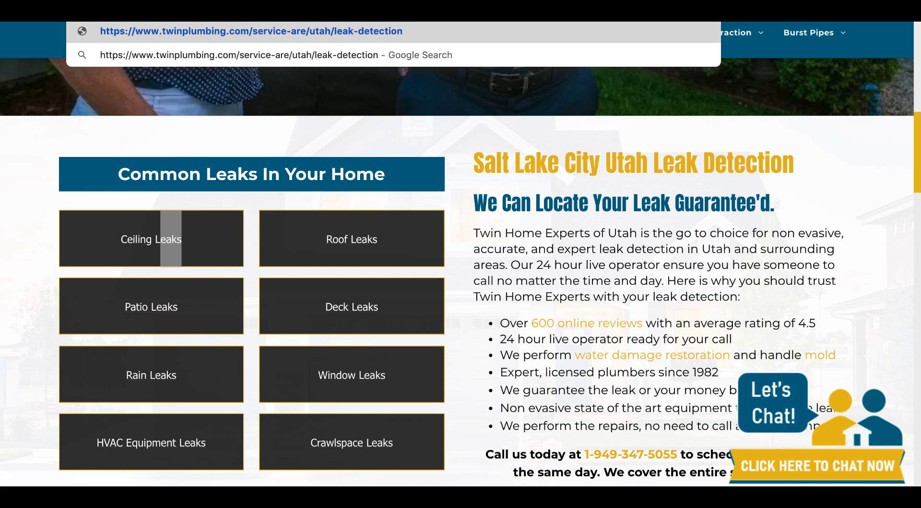
key(Return)
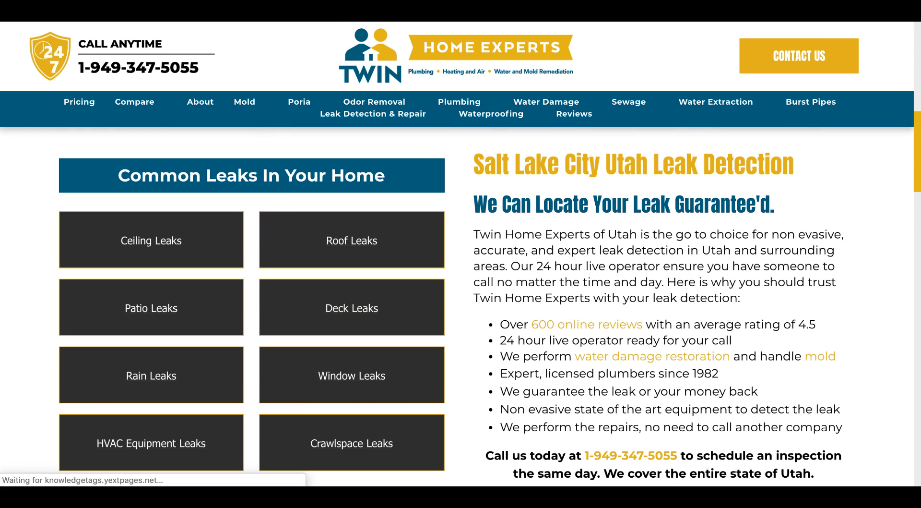
key(super+l)
text(google)
key(Return)
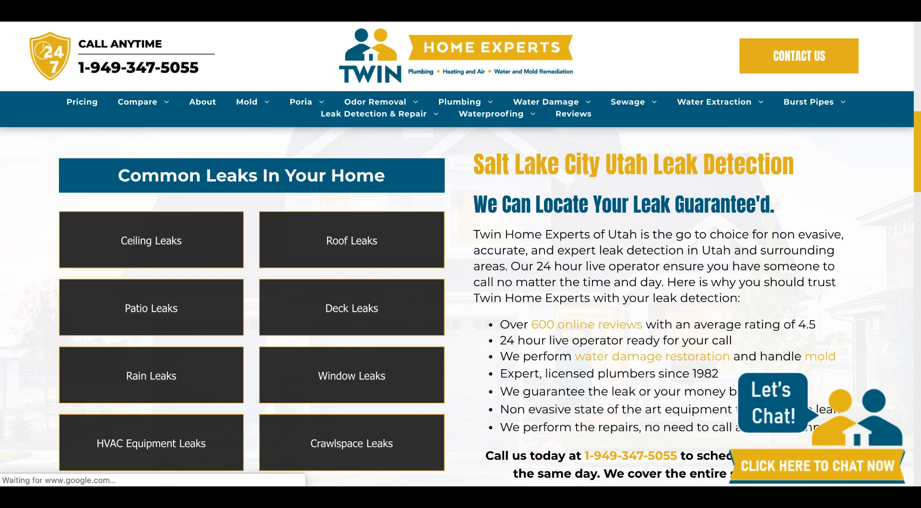
text(https://www.twinplumbing.com/service-areas/utah/leak-detection)
key(Return)
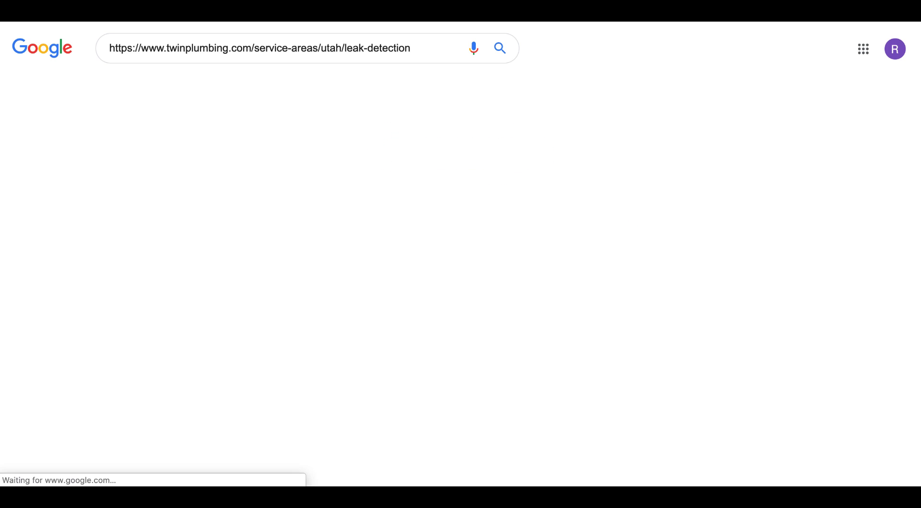
Step: Examine the Google results for Twin Home Experts pages, including the Utah service area listings and their snippets
scroll(309, 221, down, 5)
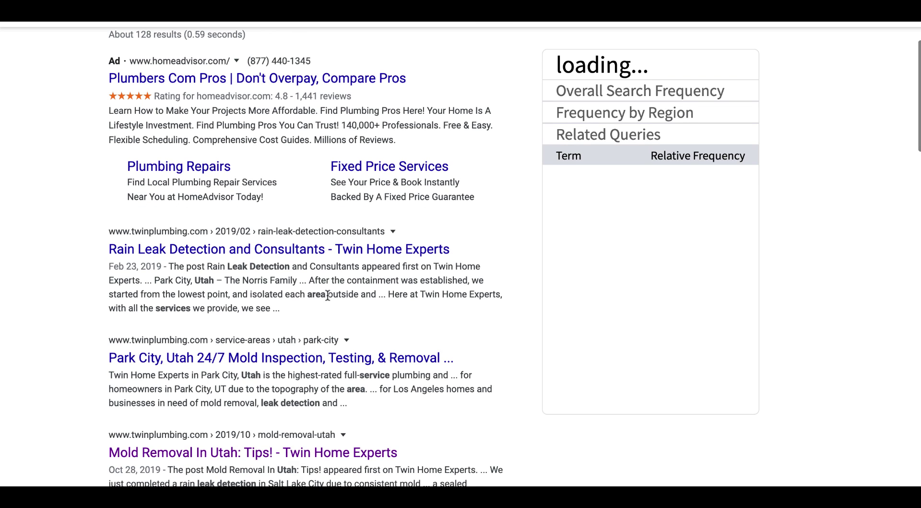
scroll(328, 299, down, 1)
scroll(378, 321, up, 1)
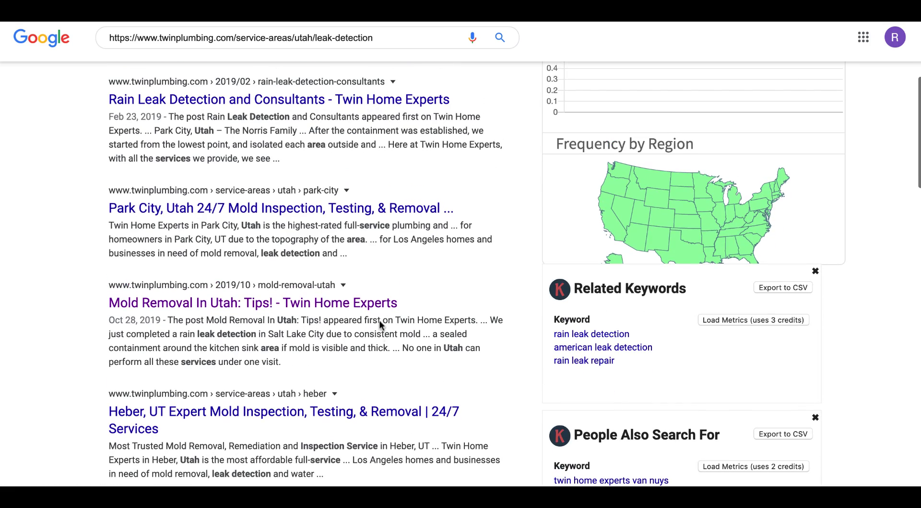
scroll(422, 343, down, 5)
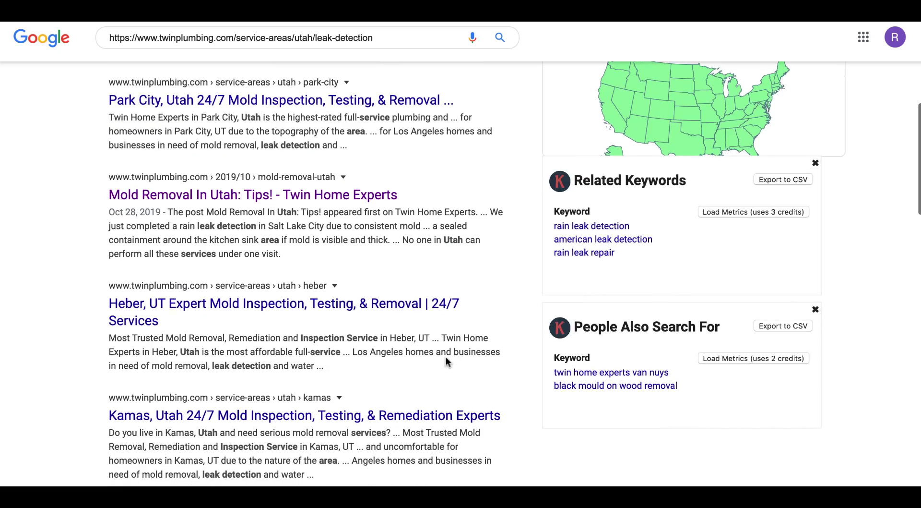
drag(357, 351, 315, 365)
click(372, 348)
scroll(372, 347, down, 3)
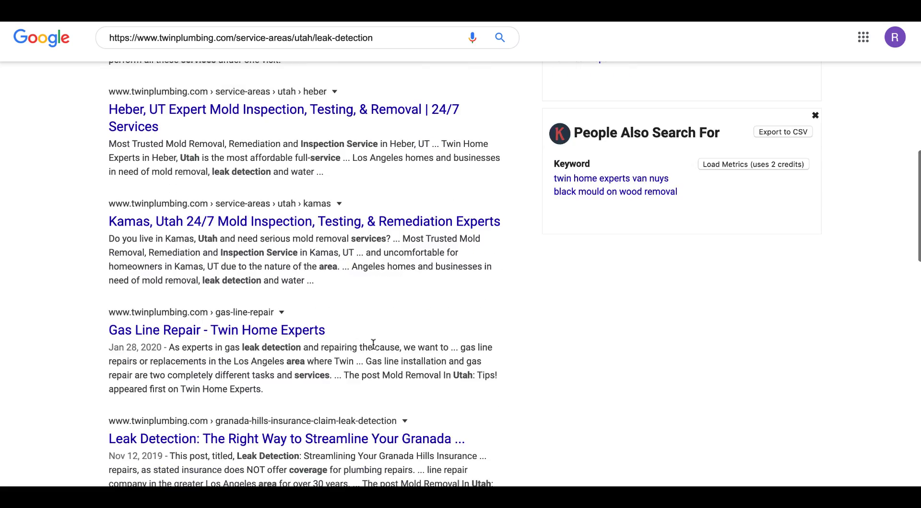
scroll(407, 359, down, 1)
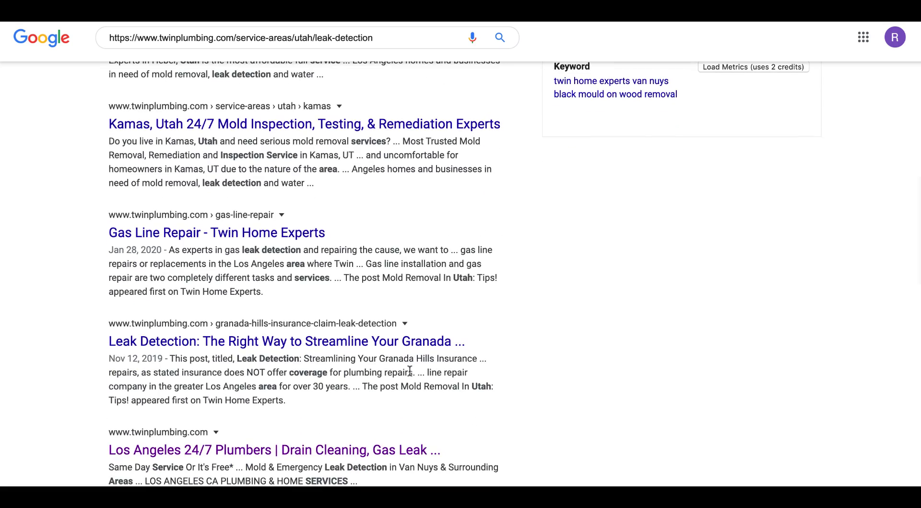
scroll(424, 374, up, 8)
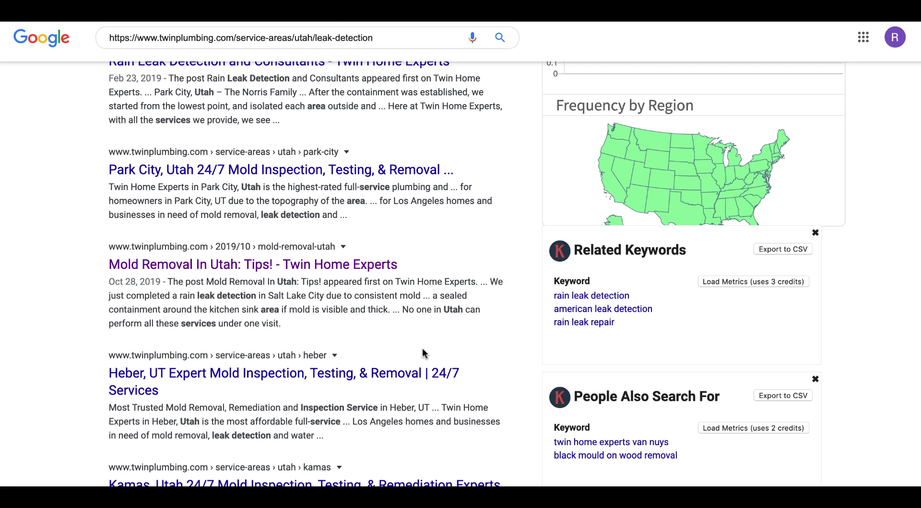
scroll(441, 343, up, 2)
scroll(460, 335, down, 3)
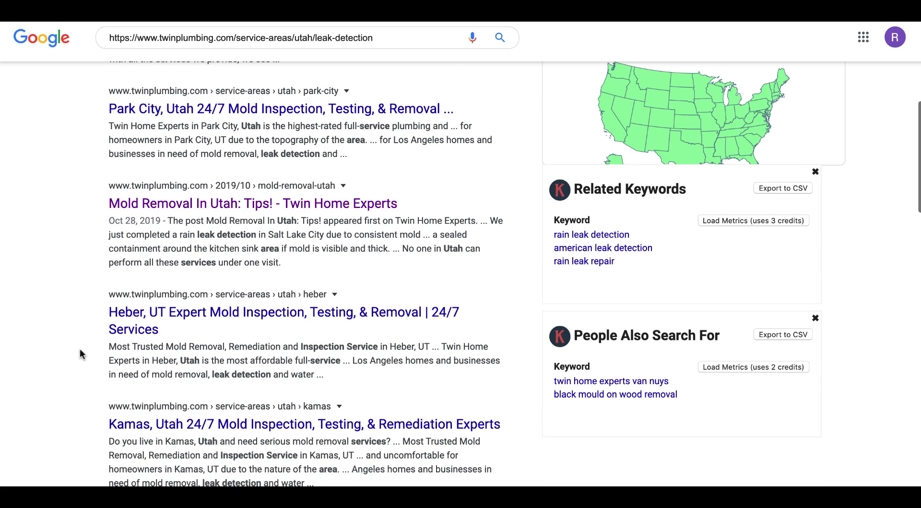
Step: Copy "Heber, UT Expert Mold Inspection" from the Heber result's title and search Google for it
drag(100, 312, 309, 312)
key(ctrl+c)
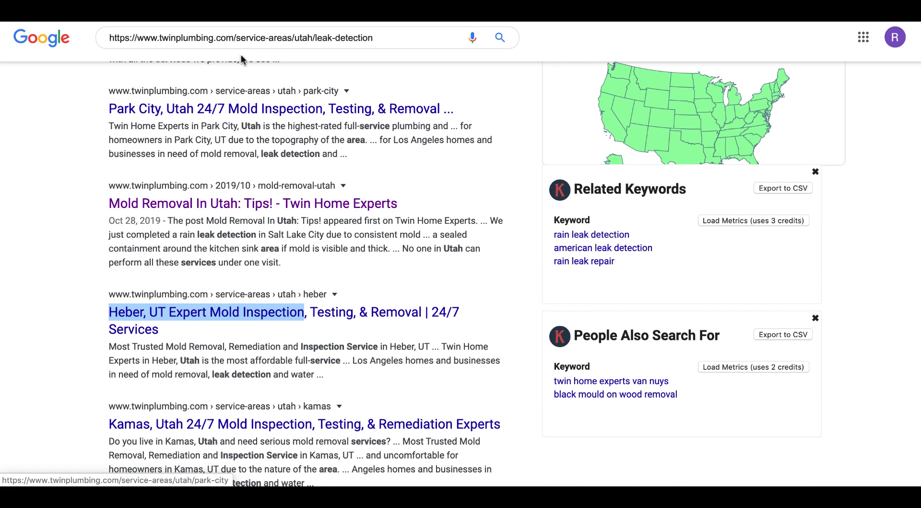
triple_click(247, 42)
key(ctrl+v)
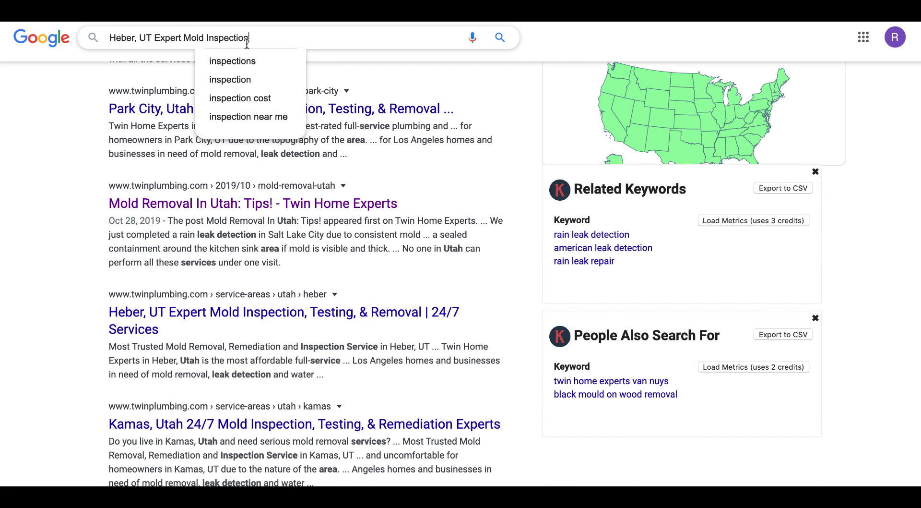
key(Return)
Step: Examine where the Twin Home Experts Heber page ranks in the results and highlight its listing
scroll(168, 193, down, 1)
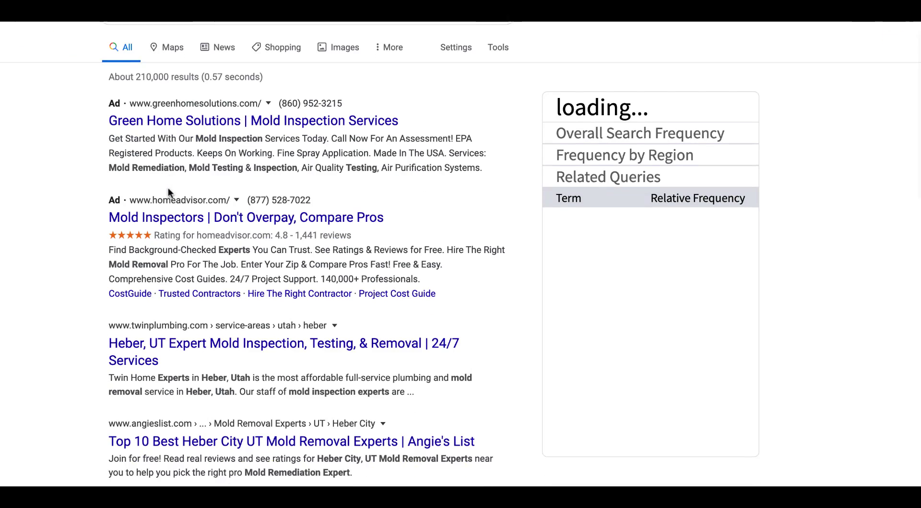
scroll(168, 192, down, 5)
scroll(245, 349, up, 4)
drag(398, 349, 108, 281)
scroll(57, 265, up, 2)
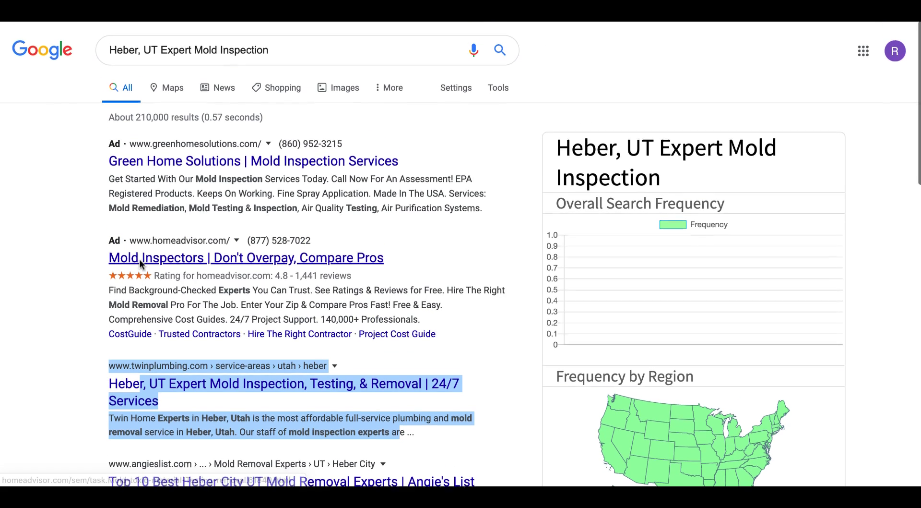
Step: Highlight the location part and the "Expert Mold Inspection" part of the Heber search query separately
drag(147, 48, 103, 48)
click(147, 48)
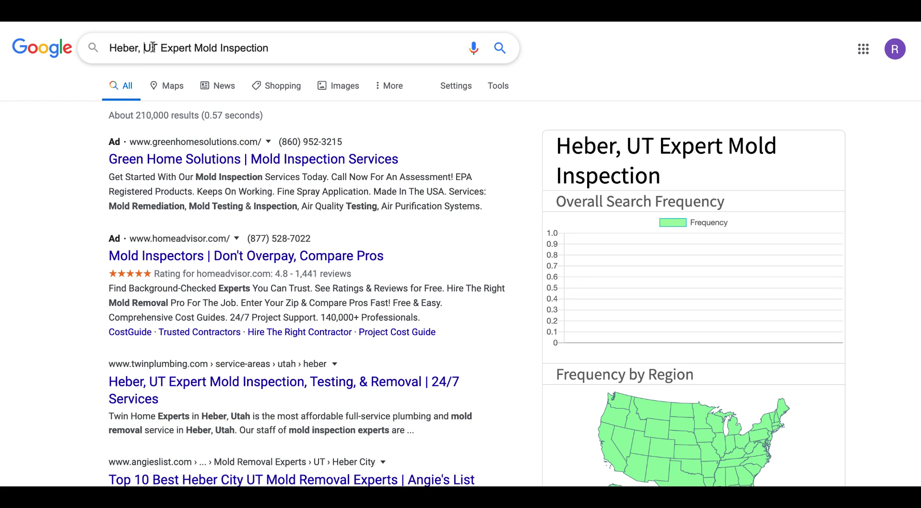
drag(161, 48, 302, 48)
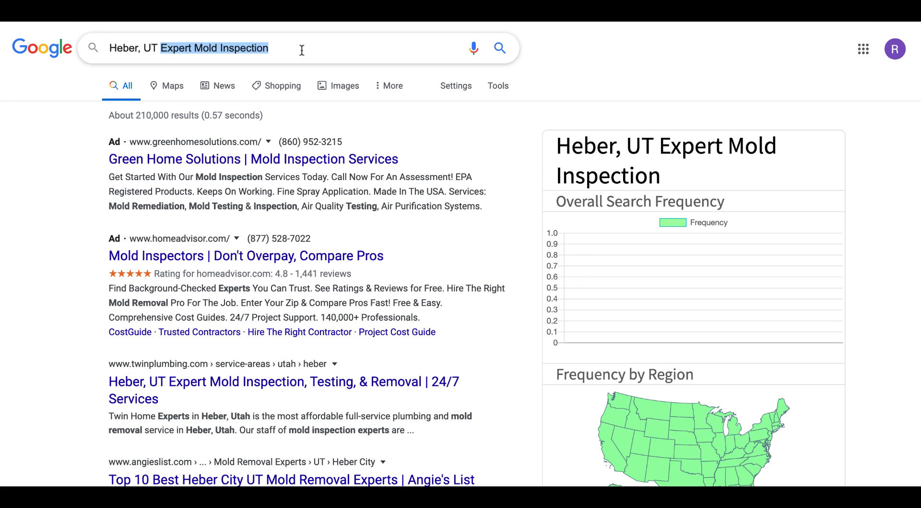
click(326, 48)
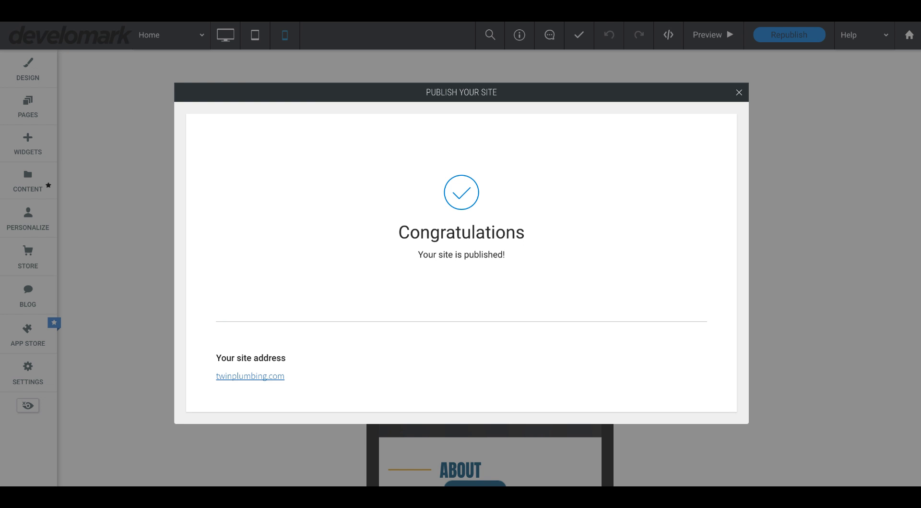
Step: Open the published twinplumbing.com site and load its sitemap.xml file
click(276, 382)
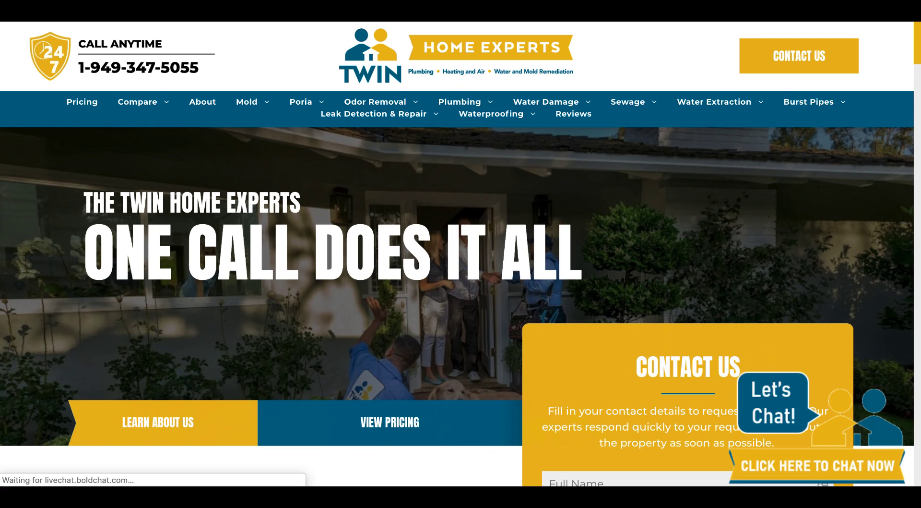
key(super+l)
text(sitemaplumbing.com/w)
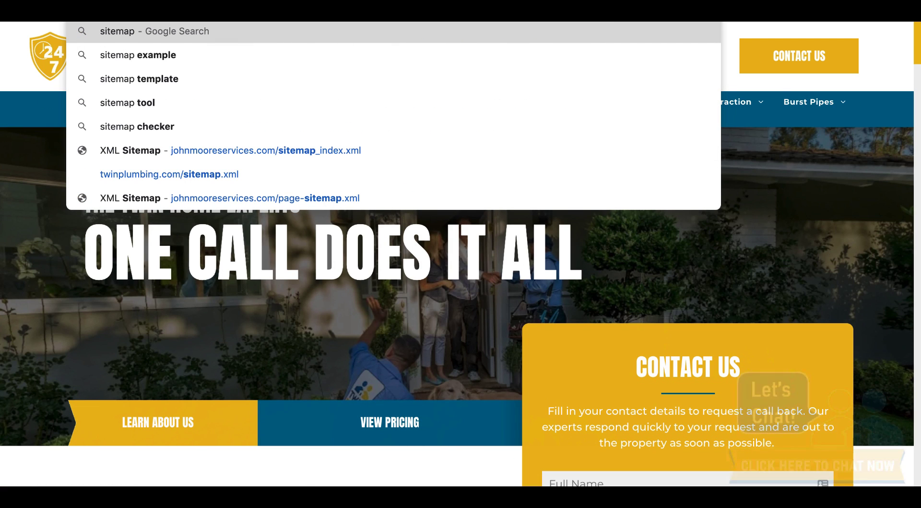
key(super+a)
text(twi)
text(/w)
key(BackSpace)
text(sit)
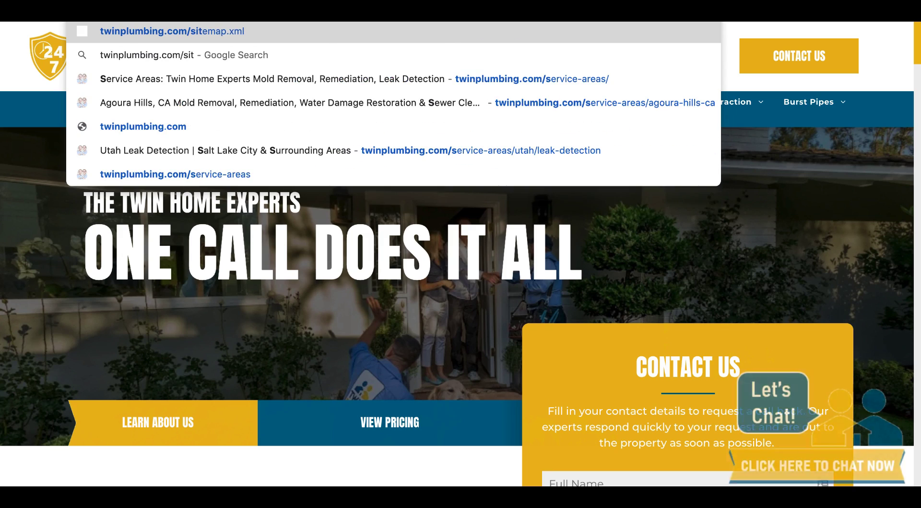
key(Return)
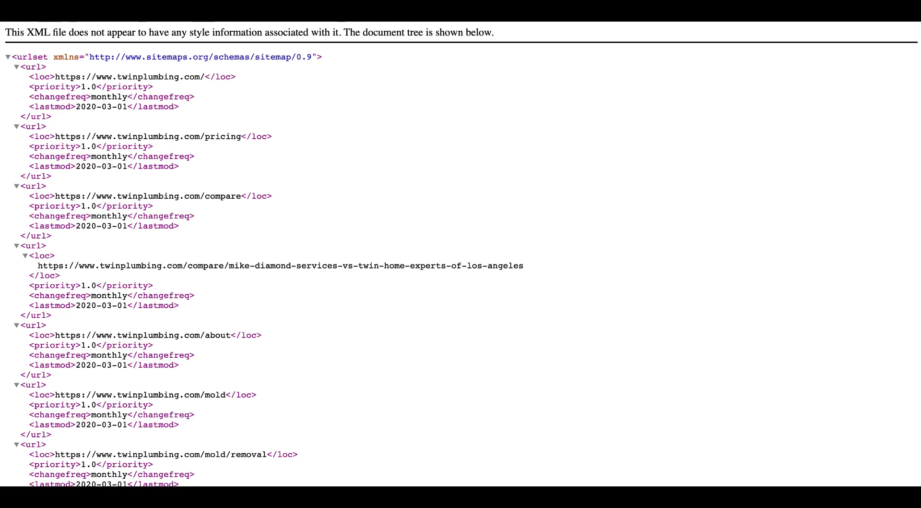
Step: Search the sitemap for "utah" and advance through the matches to the leak-detection page entry
mouse_move(138, 38)
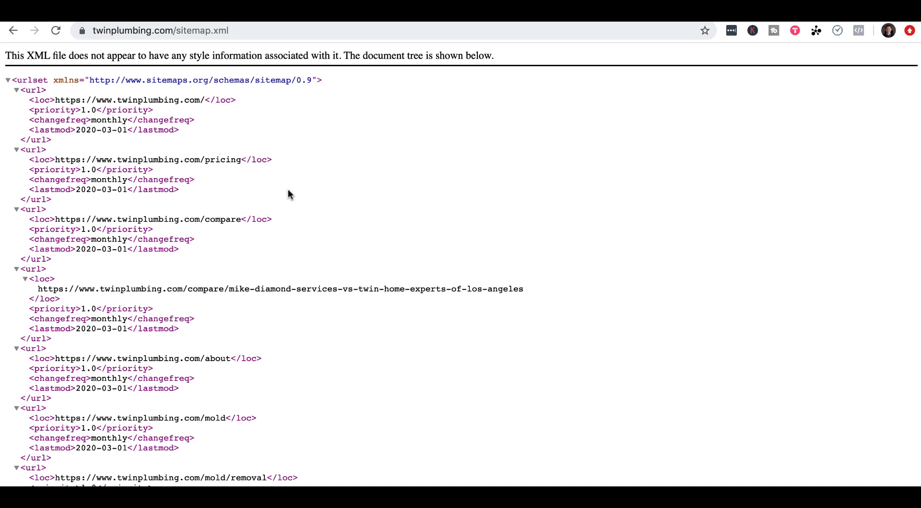
key(super+f)
text(uta)
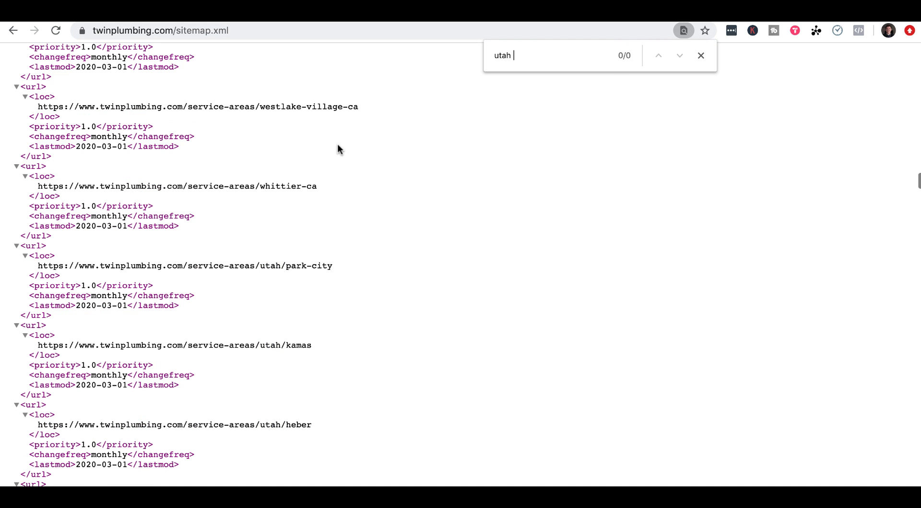
text(h)
key(BackSpace)
click(681, 56)
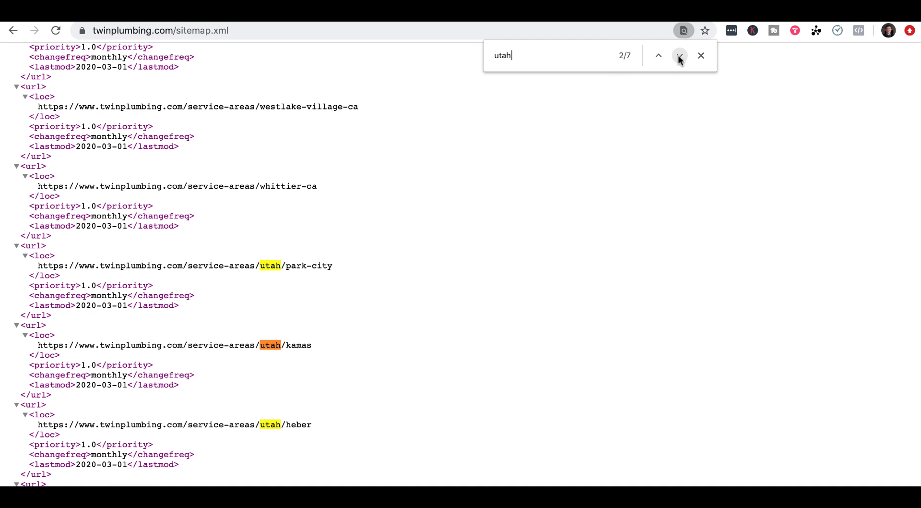
click(680, 57)
click(680, 57)
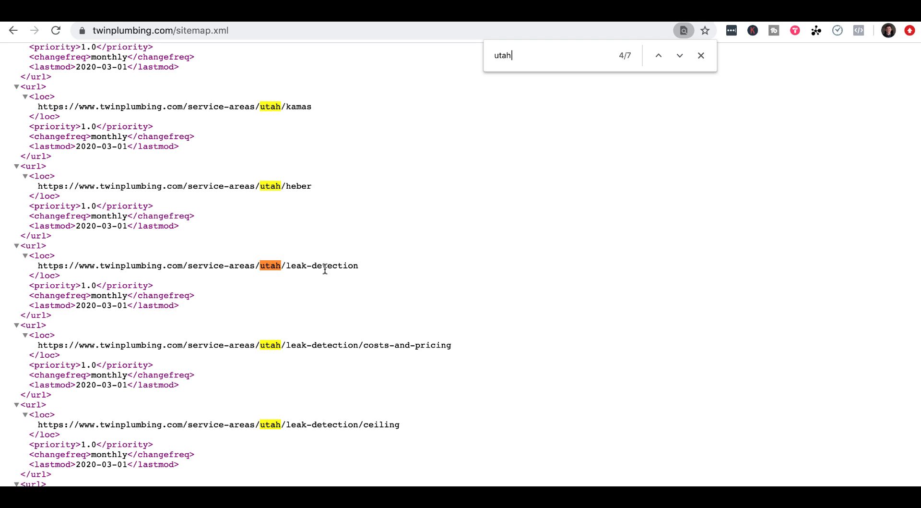
Step: Copy the Utah leak-detection URL from the sitemap and open that page
drag(361, 268, 25, 267)
key(super+c)
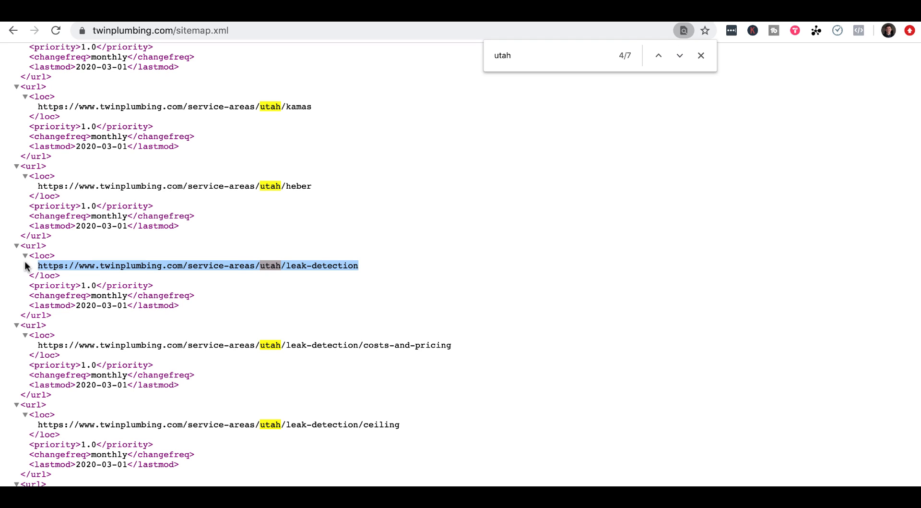
click(214, 30)
key(super+v)
key(Return)
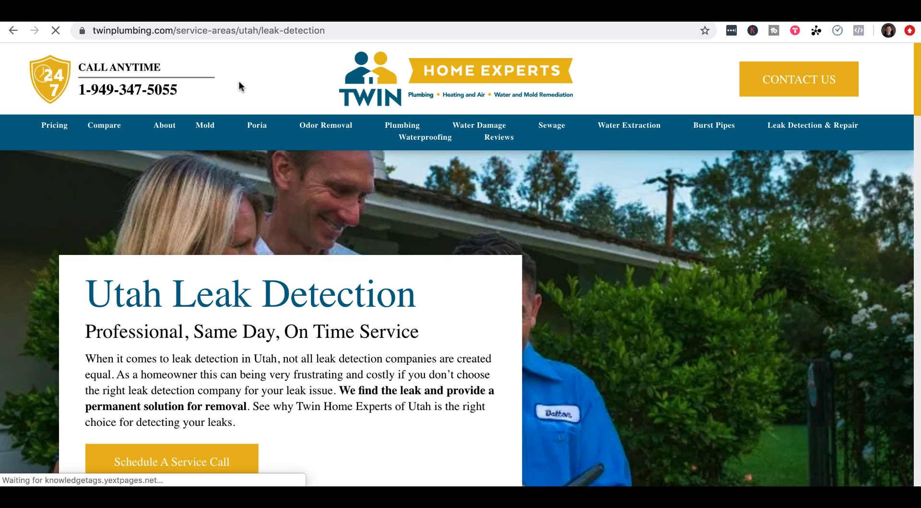
Step: Follow the Ceiling Leaks link under Common Leaks In Your Home on the Utah leak detection page
scroll(459, 280, down, 10)
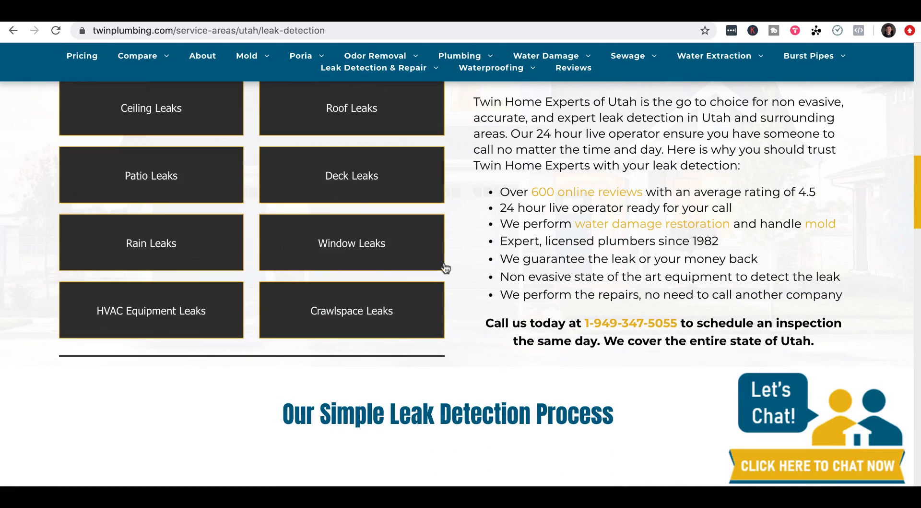
scroll(161, 128, up, 1)
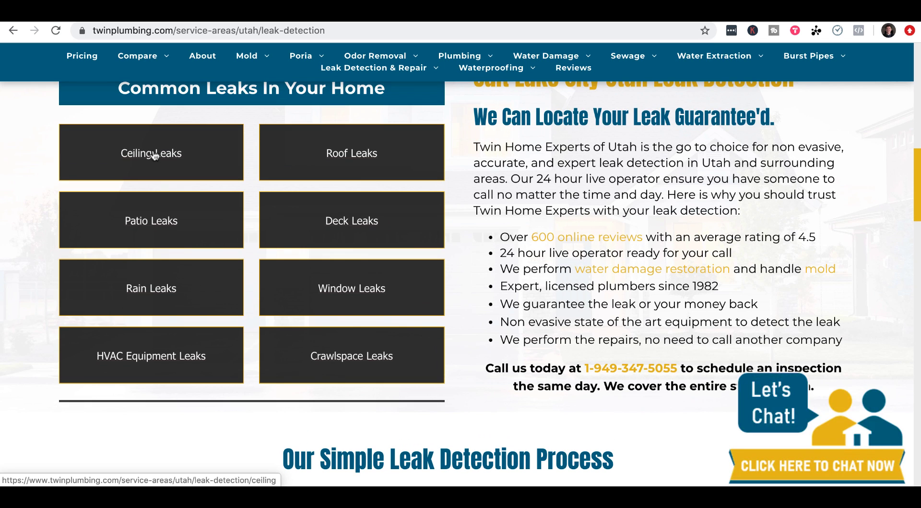
click(149, 161)
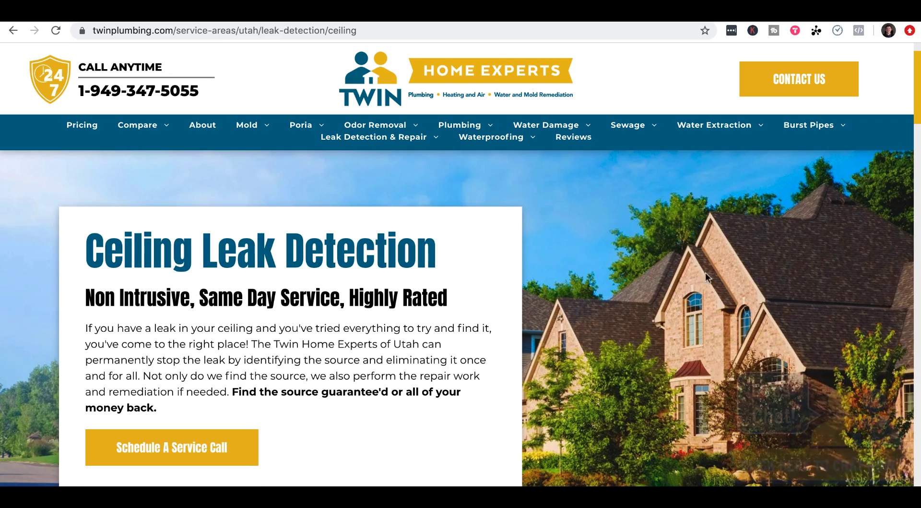
Step: Highlight "ceiling" in the page's address and compare it with the leak content in the Basecamp document
scroll(643, 280, down, 2)
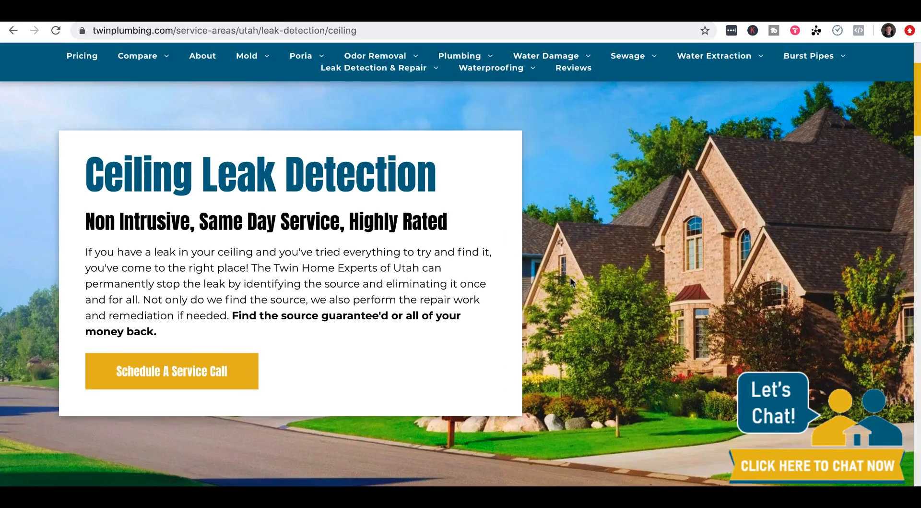
click(232, 32)
drag(257, 32, 428, 30)
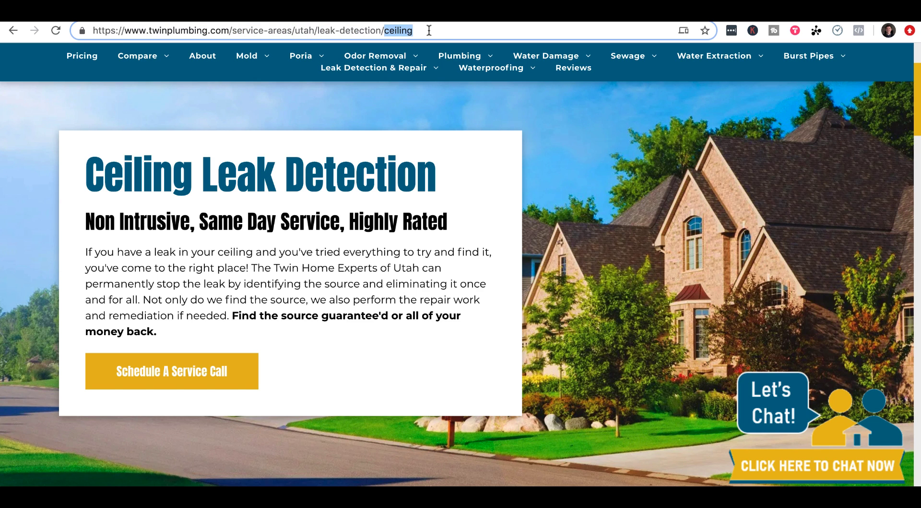
key(ctrl+Tab)
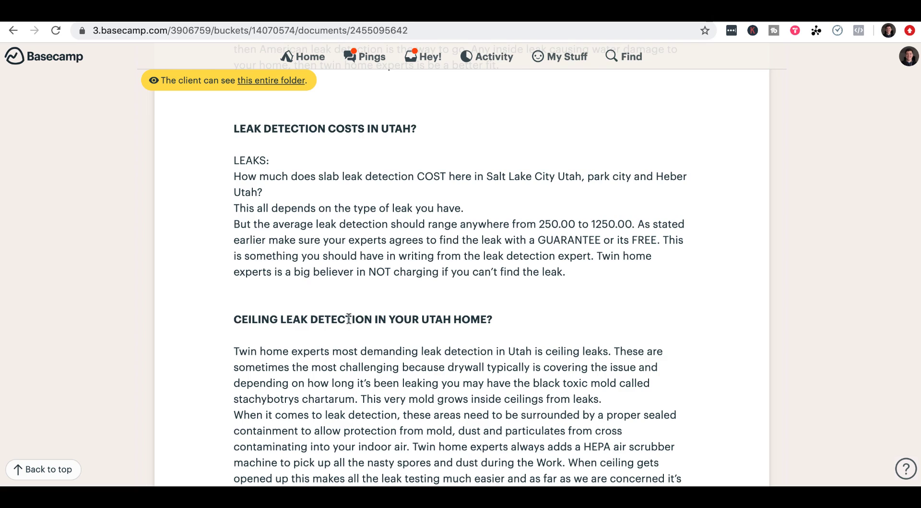
scroll(404, 290, down, 7)
drag(442, 337, 234, 220)
key(ctrl+shift+Tab)
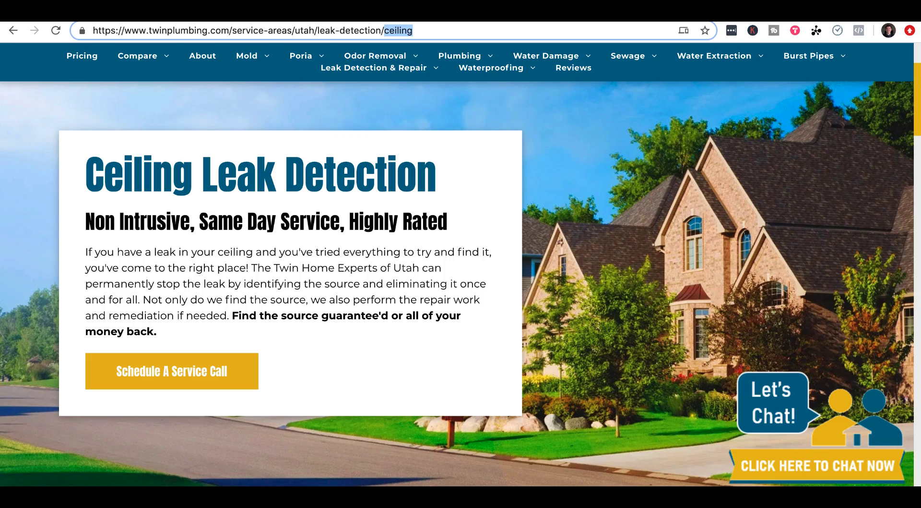
Step: Try extending the ceiling leak page's address with a "cost" subpage, highlight the nested path, and clear the addition
click(421, 33)
text(cost)
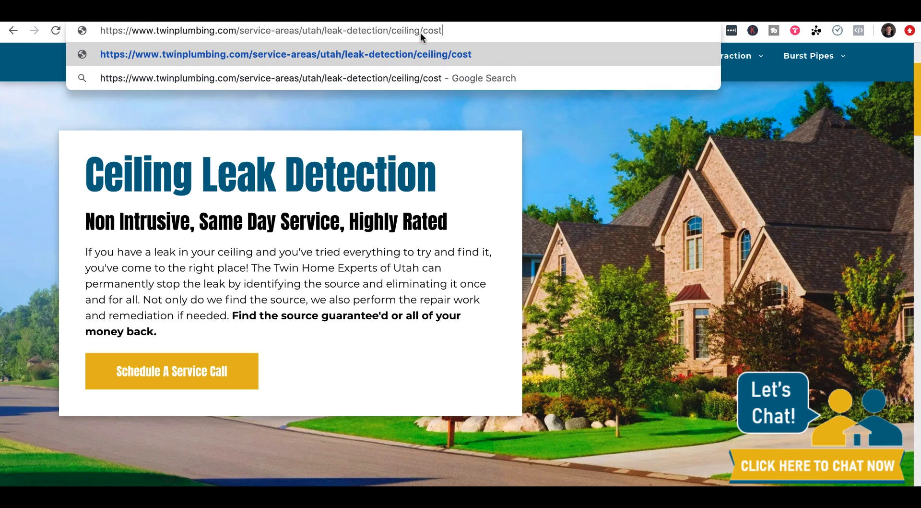
drag(238, 30, 504, 32)
click(505, 31)
key(BackSpace)
key(BackSpace)
key(BackSpace)
key(BackSpace)
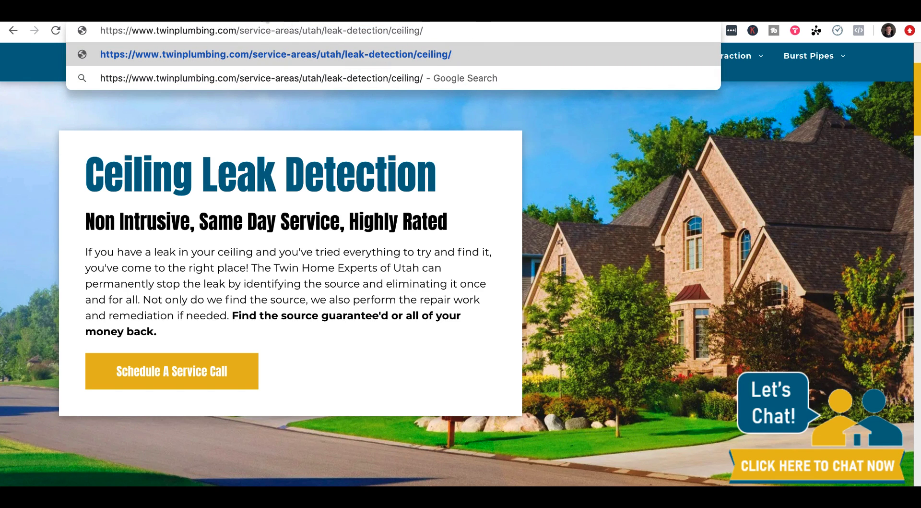
Step: Switch back to the Basecamp document and highlight a passage of its leak detection content
key(ctrl+Tab)
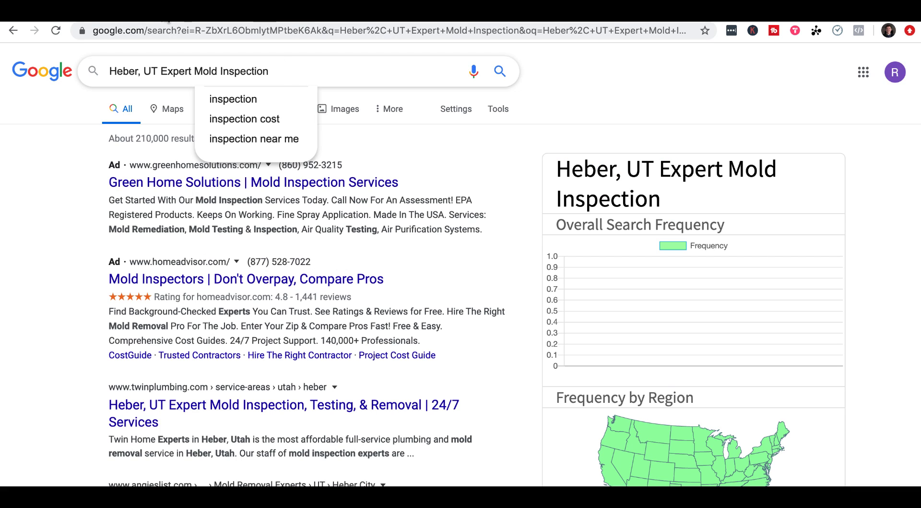
scroll(301, 353, down, 1)
drag(234, 304, 503, 334)
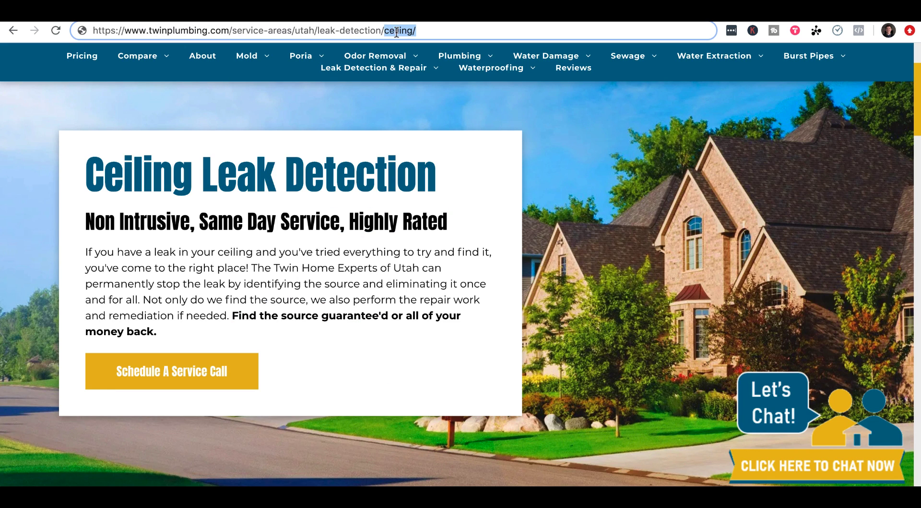
Step: Try rain, roof and HVAC in place of "ceiling" as example subpages in the leak-detection address
text(rain)
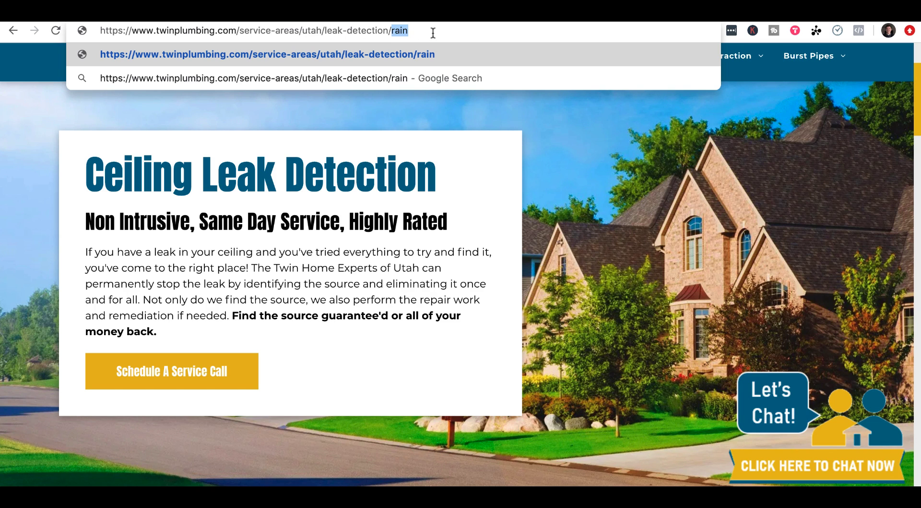
key(BackSpace)
key(BackSpace)
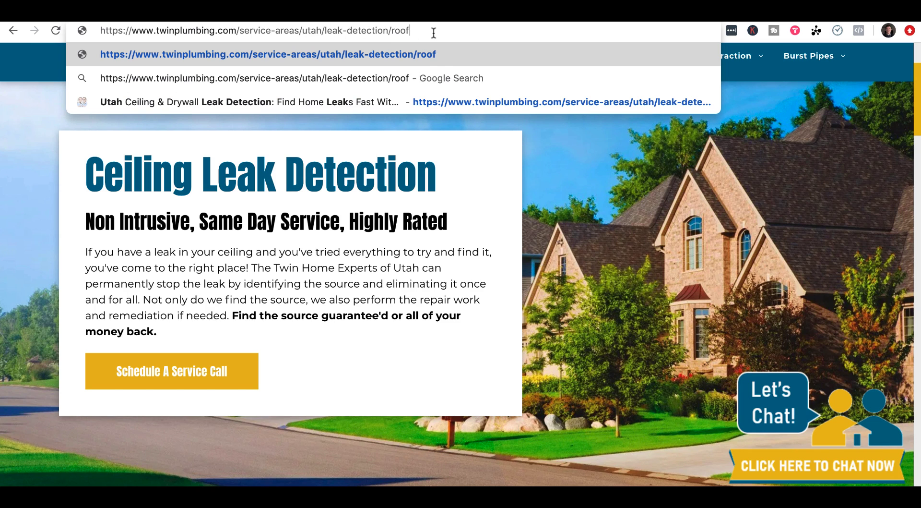
text(hav)
key(BackSpace)
key(BackSpace)
text(vac)
key(BackSpace)
key(BackSpace)
key(BackSpace)
key(BackSpace)
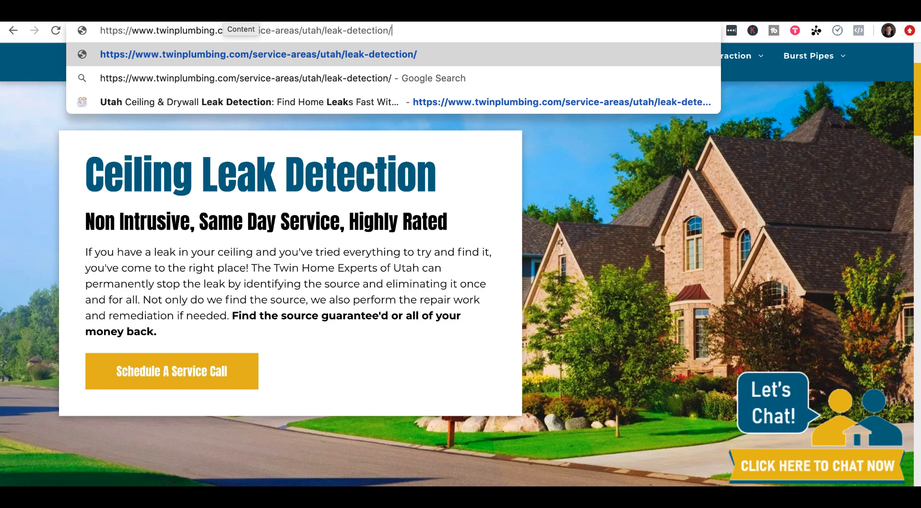
Step: Write "ceiling/cost/common-question" after leak-detection/ in the address as a nested page example and highlight its levels
text(ceil)
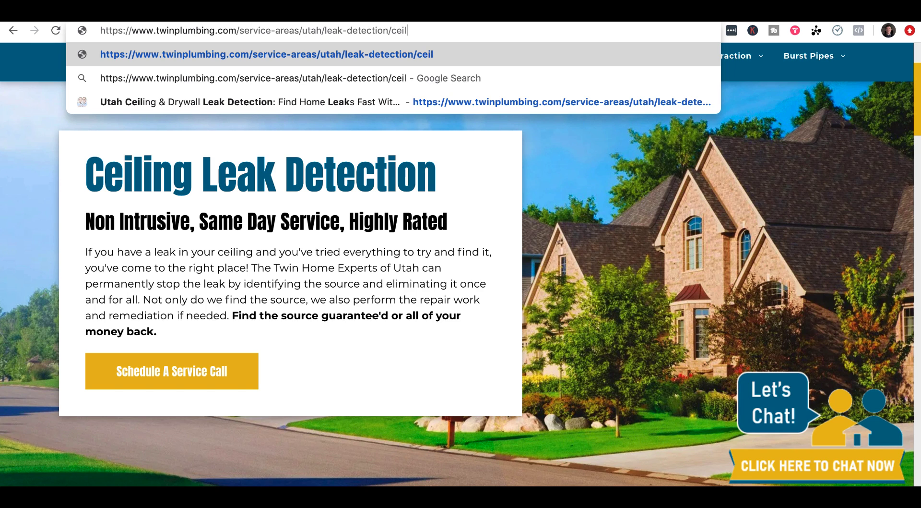
text(ing/cp)
key(BackSpace)
key(BackSpace)
key(BackSpace)
text(cost/c)
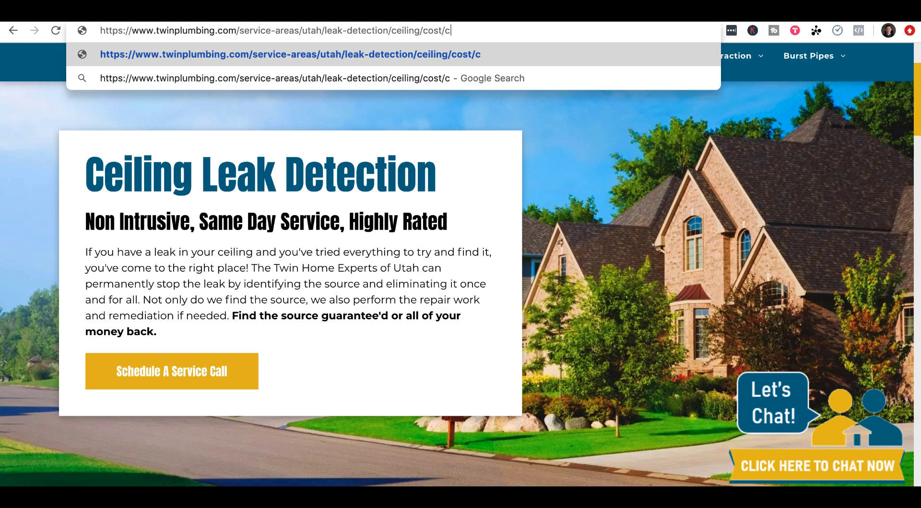
text(ommon-question)
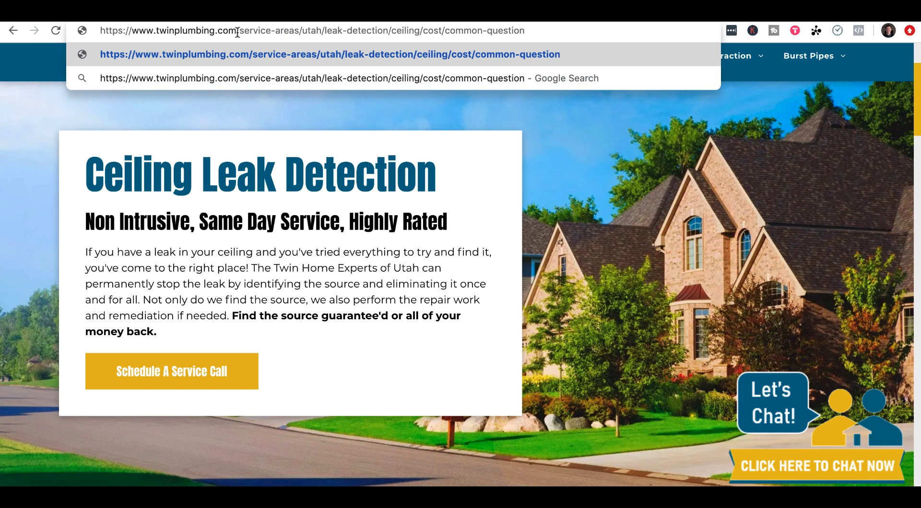
drag(237, 32, 439, 31)
drag(446, 30, 525, 30)
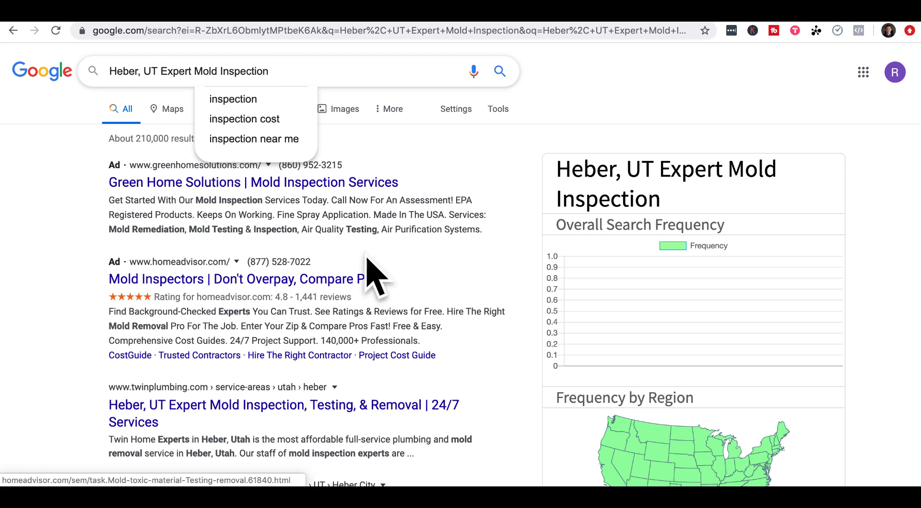
Step: Return to the Google results for the Heber mold inspection search and highlight the Twin Home Experts listing's path and title
click(48, 160)
scroll(114, 177, down, 2)
scroll(114, 178, down, 4)
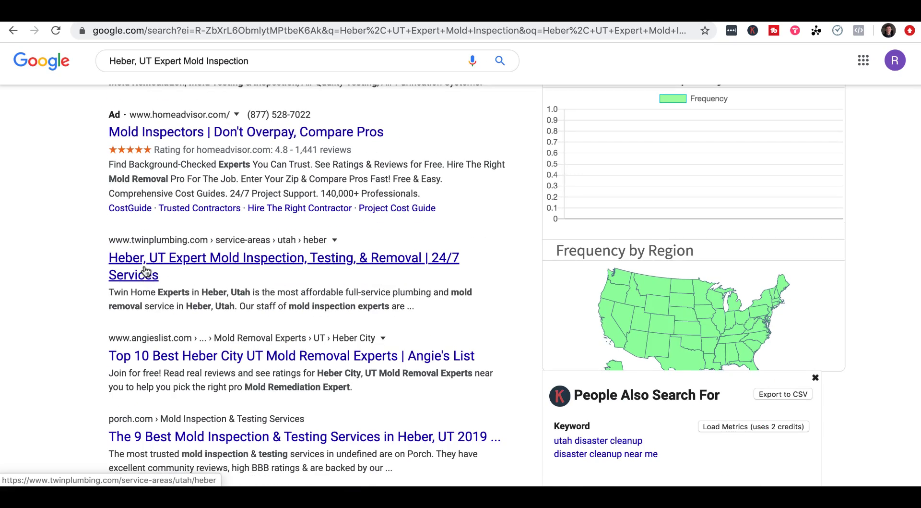
scroll(189, 268, up, 5)
scroll(188, 271, left, 2)
drag(211, 303, 621, 222)
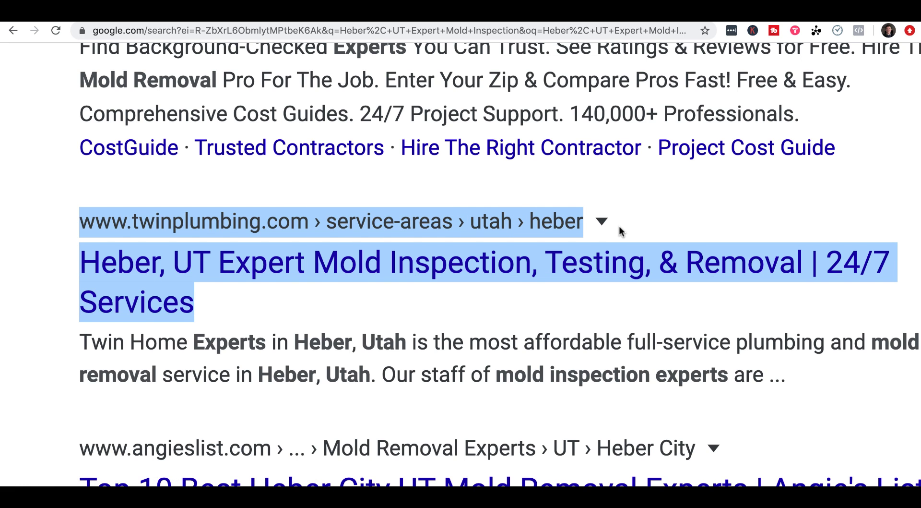
Step: Examine the nested URL path of the Angie's List result for Heber City mold removal experts
scroll(523, 268, down, 5)
click(714, 260)
click(718, 262)
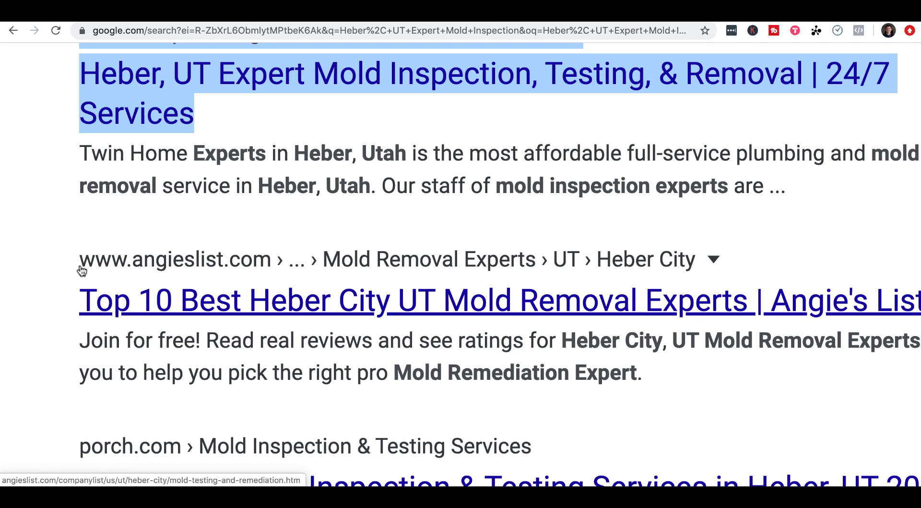
drag(64, 259, 387, 259)
click(387, 259)
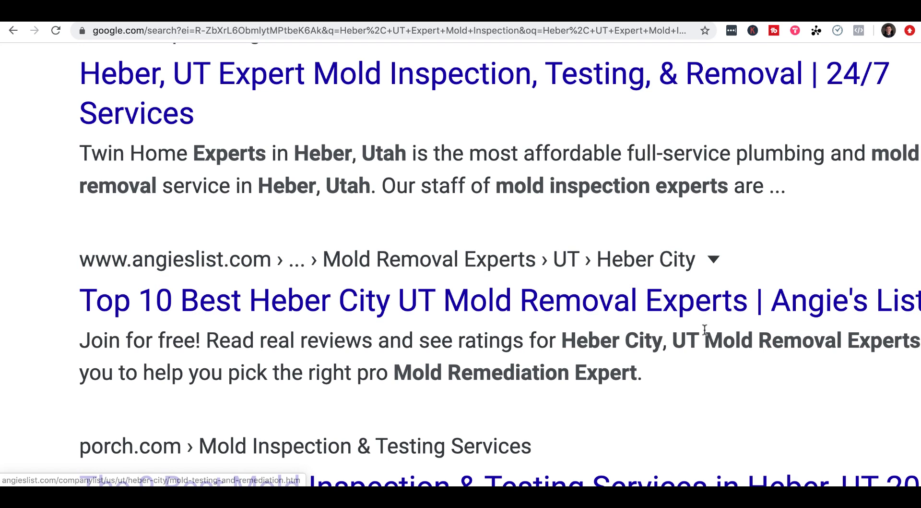
Step: Go back to the Google results for the Utah leak-detection address and open the Granada Hills insurance claim result in a new tab
key(super+0)
click(12, 30)
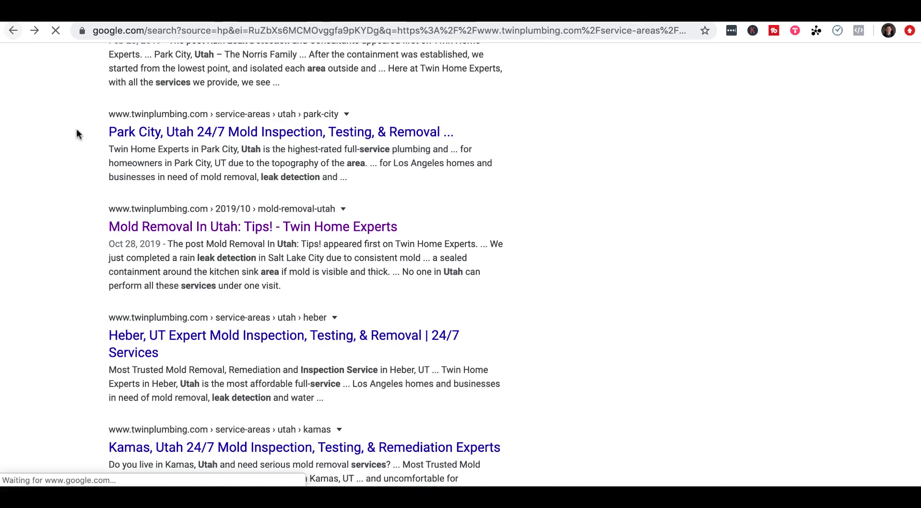
scroll(239, 226, down, 5)
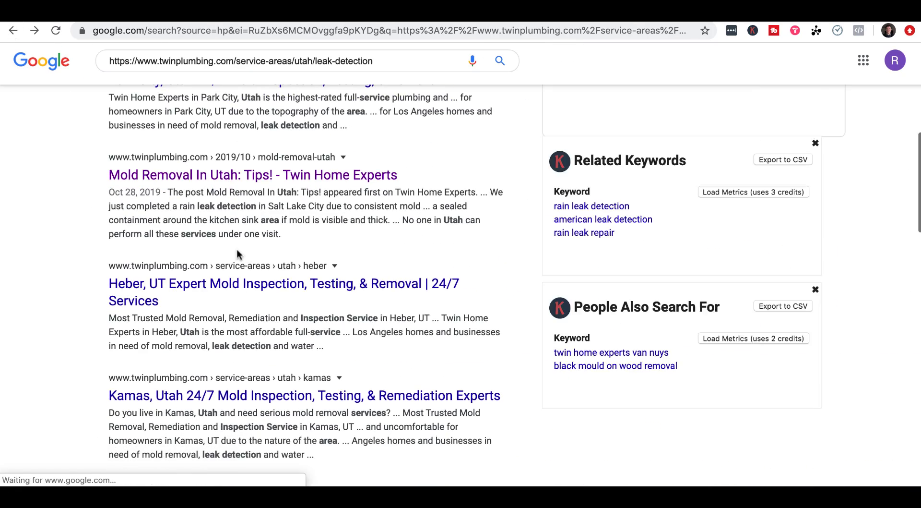
scroll(376, 297, down, 2)
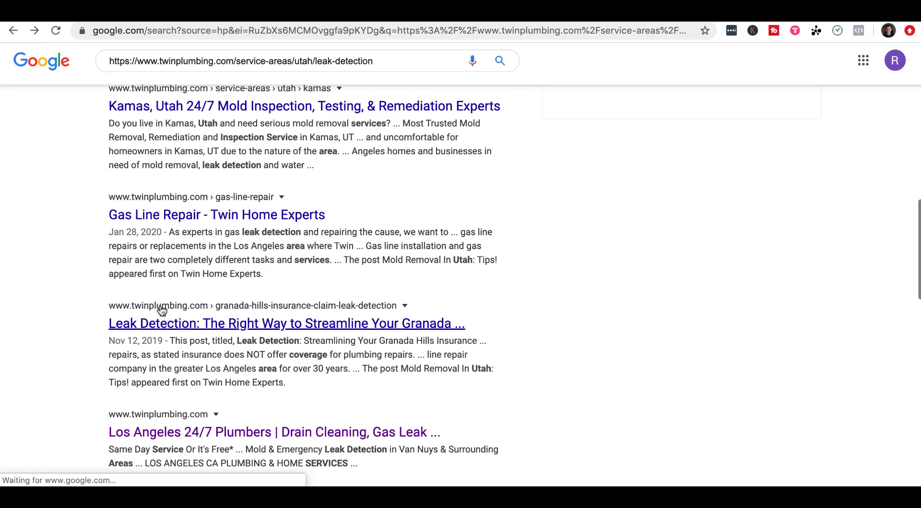
scroll(161, 310, up, 5)
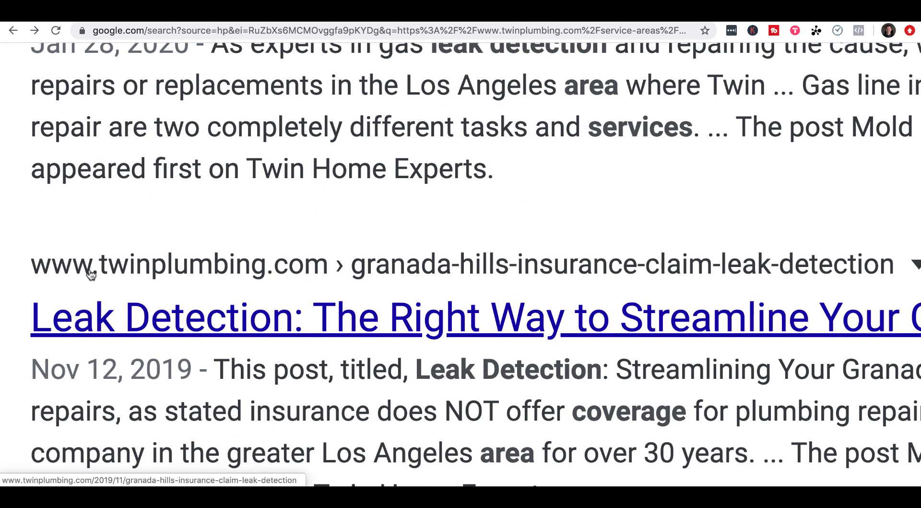
right_click(114, 297)
click(144, 304)
key(ctrl+Tab)
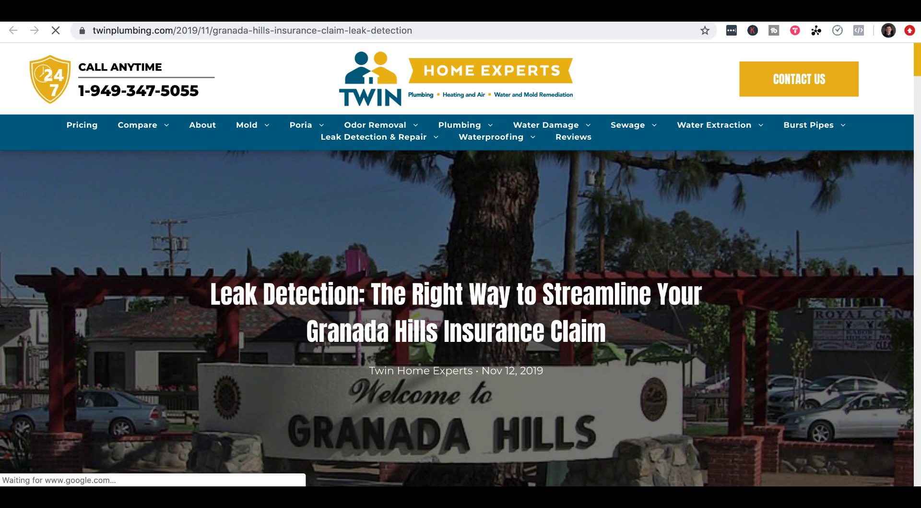
Step: Return to the Google results and examine the URL paths of the Granada Hills listing and the Twin Home Experts listings below it
key(ctrl+shift+Tab)
click(194, 224)
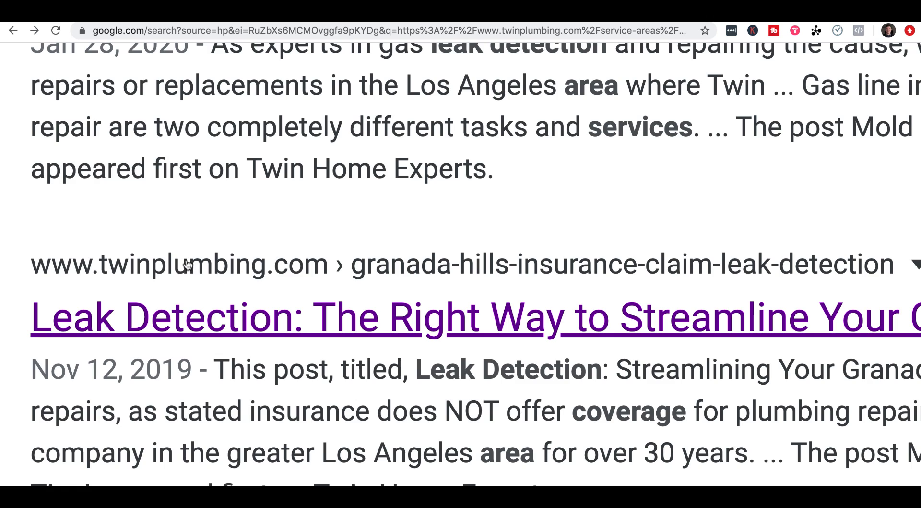
scroll(288, 273, right, 4)
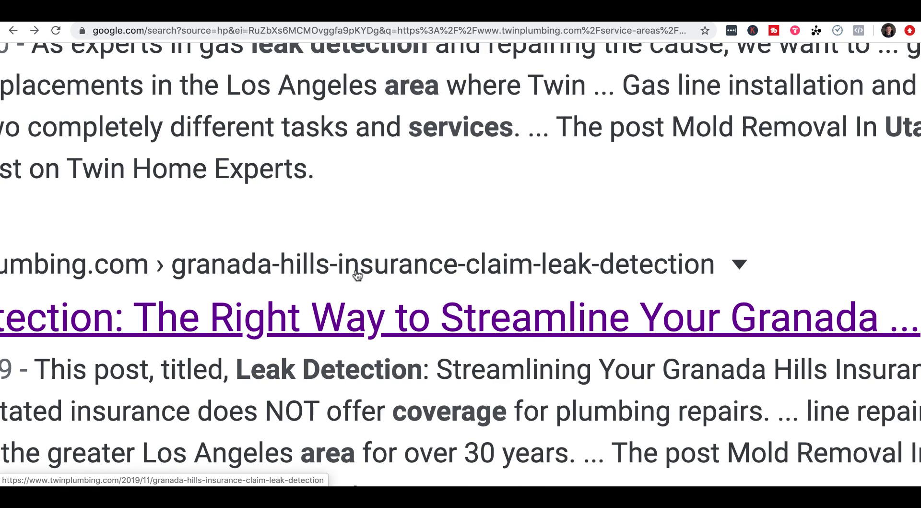
scroll(640, 271, down, 5)
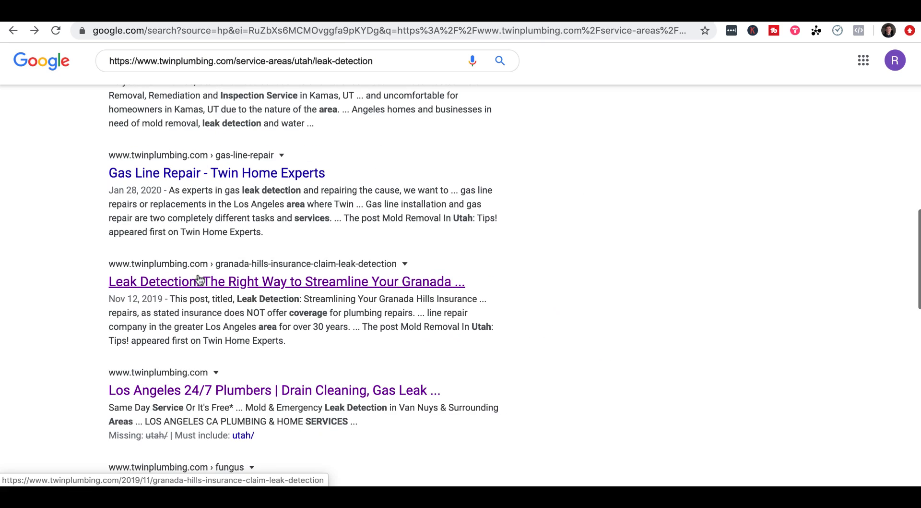
scroll(269, 319, down, 5)
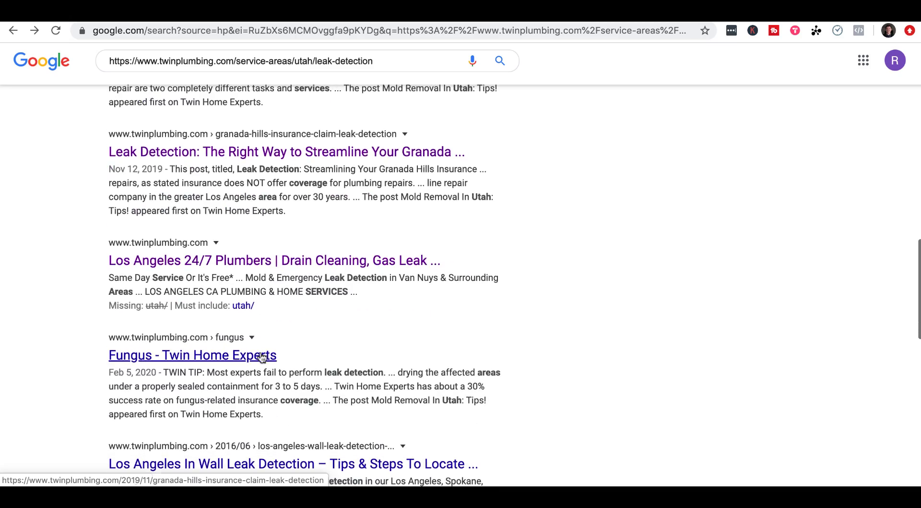
scroll(343, 334, down, 2)
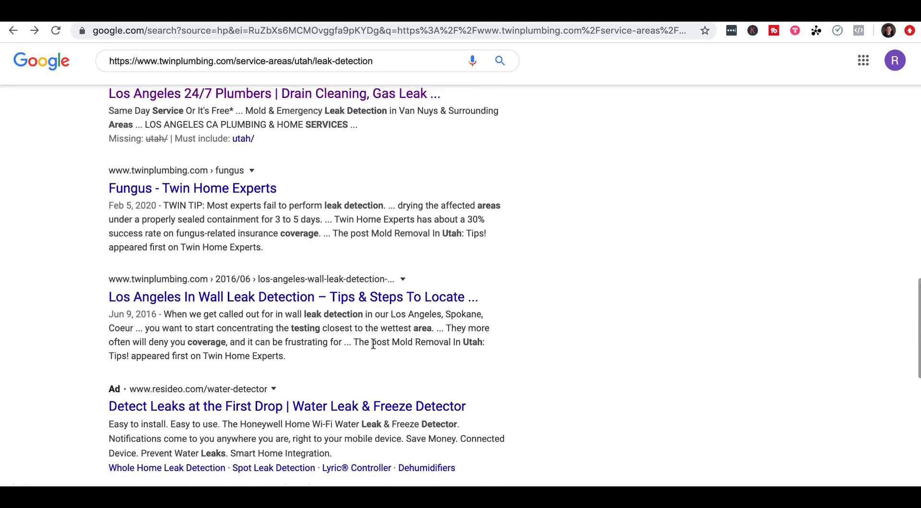
Step: Locate the Park City, Utah mold inspection listing with its nested service-areas path and highlight its title and description
scroll(373, 344, up, 15)
scroll(355, 340, up, 3)
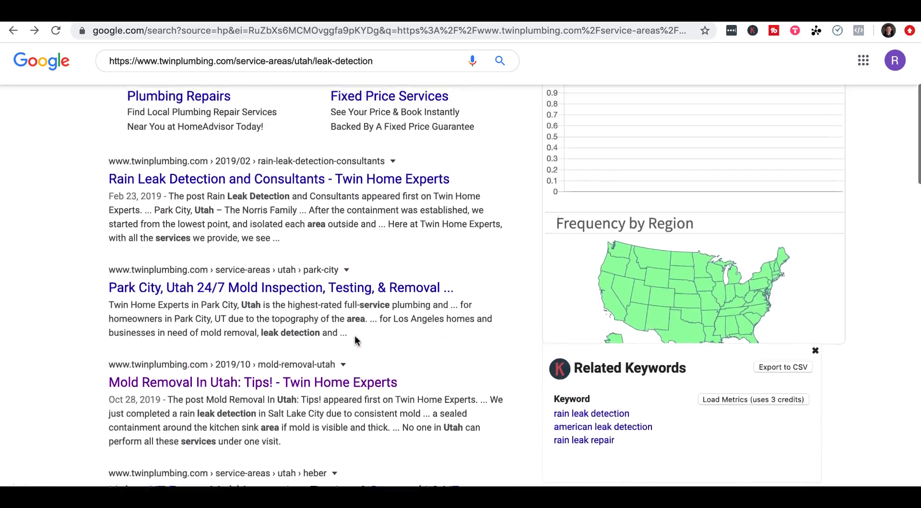
scroll(356, 341, down, 2)
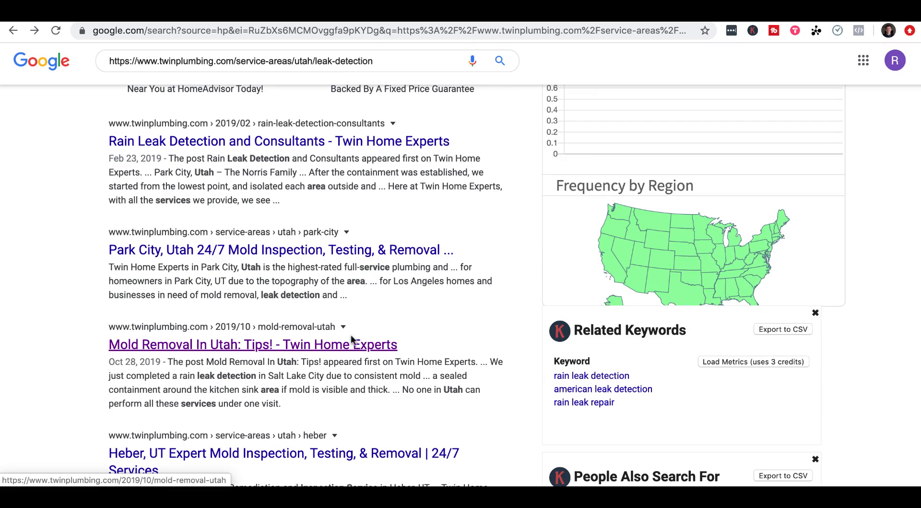
scroll(129, 249, up, 5)
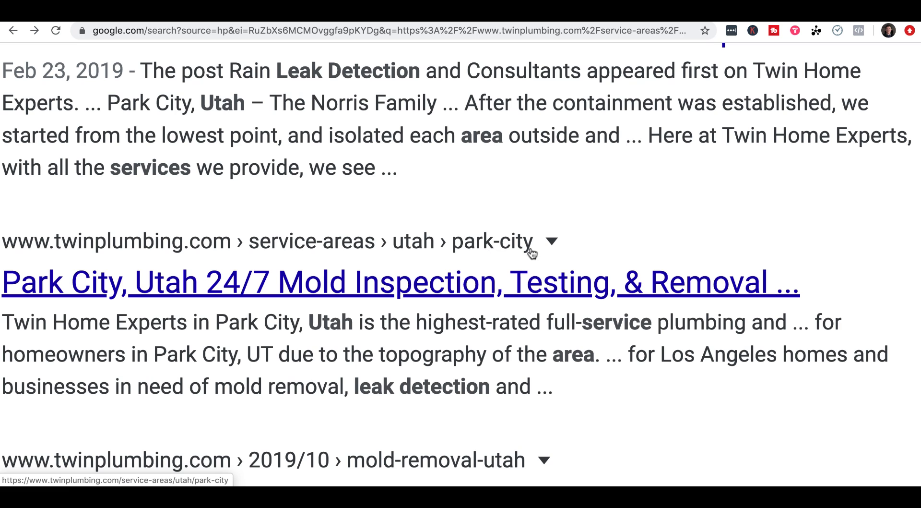
scroll(526, 338, left, 3)
drag(90, 283, 514, 281)
drag(91, 317, 575, 432)
Step: Open the Park City, Utah listing's page and examine its introduction and list of services
click(469, 296)
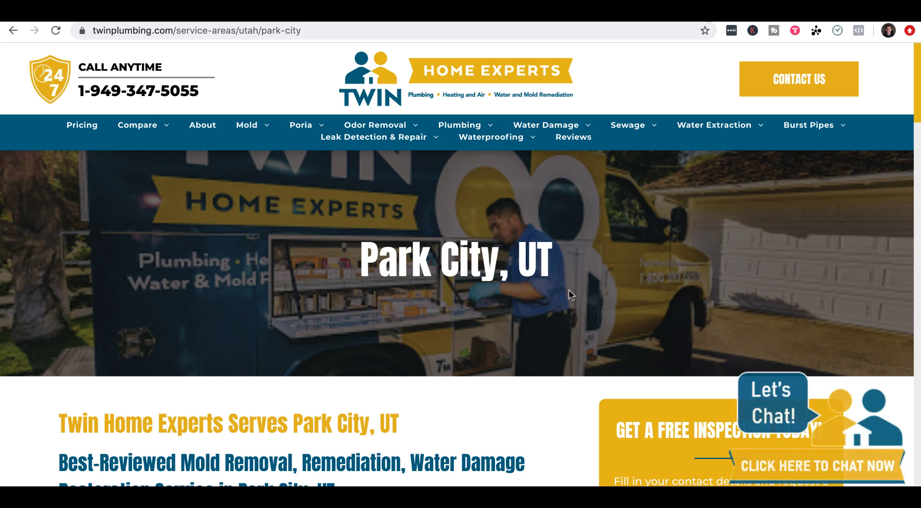
scroll(540, 278, down, 7)
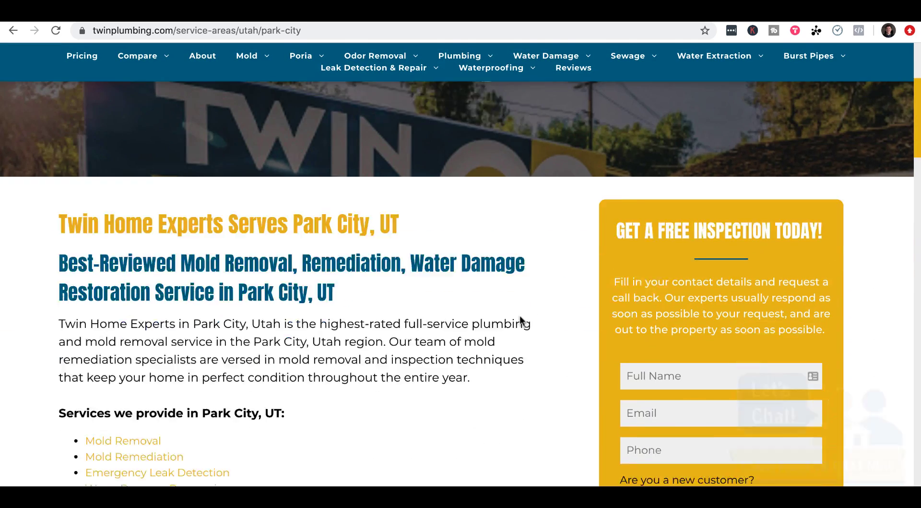